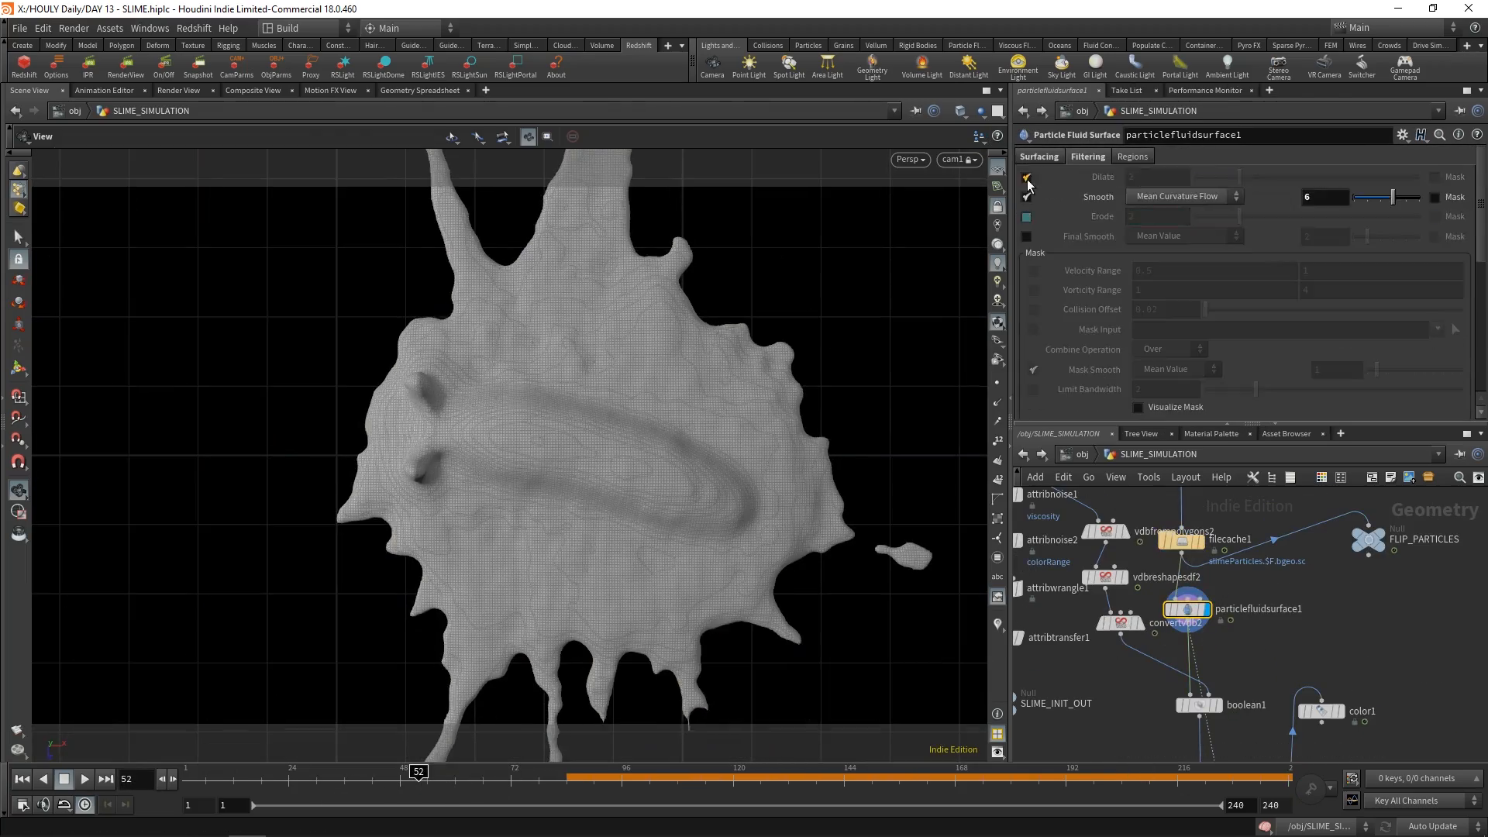
Review the surfacing and output settings of particlefluidsurface1
scroll(1170, 232, "down", 2)
left_click_drag(1203, 303, 1203, 307)
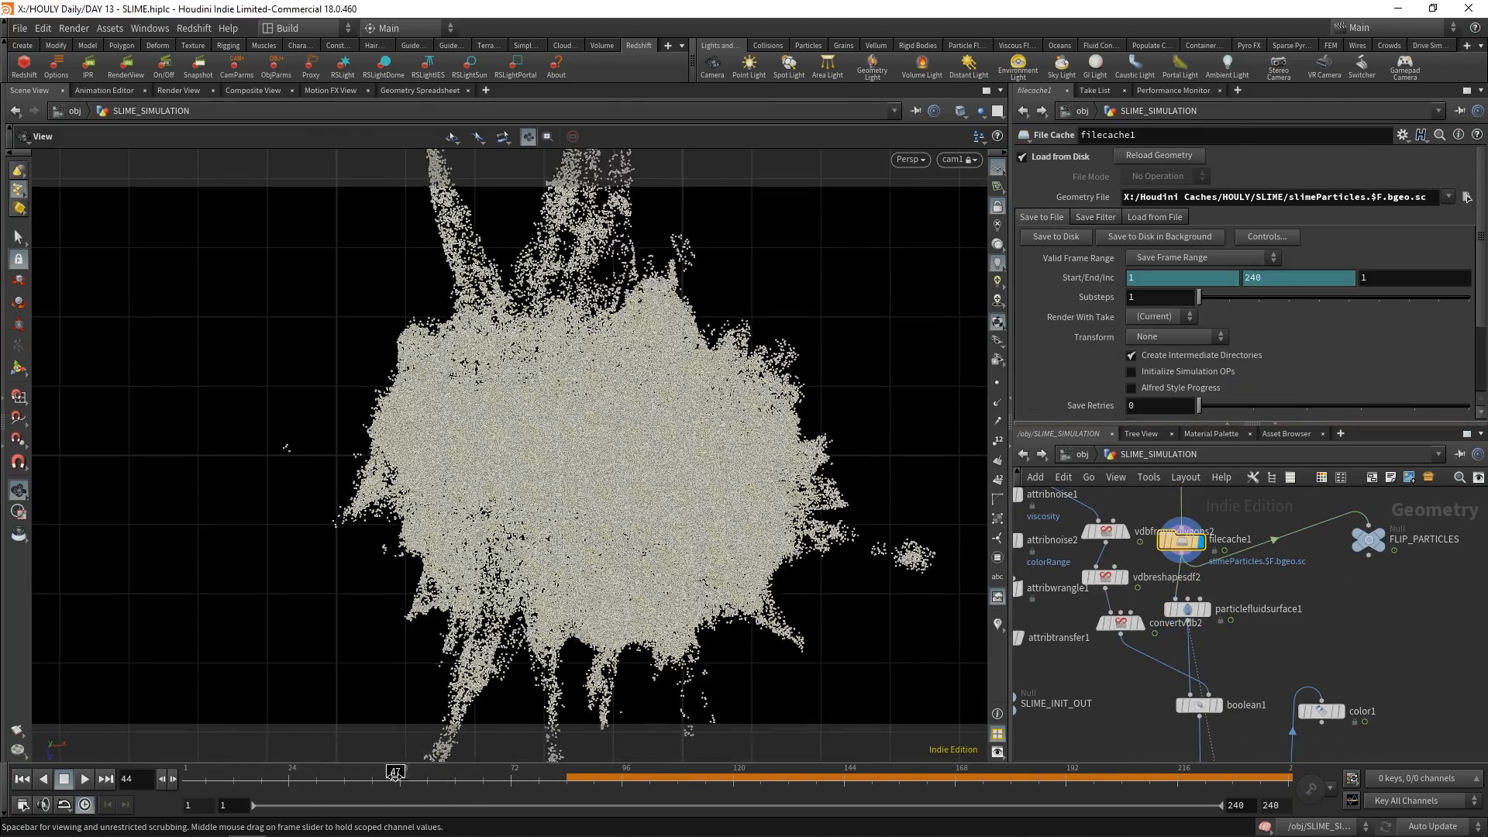
left_click(1191, 611)
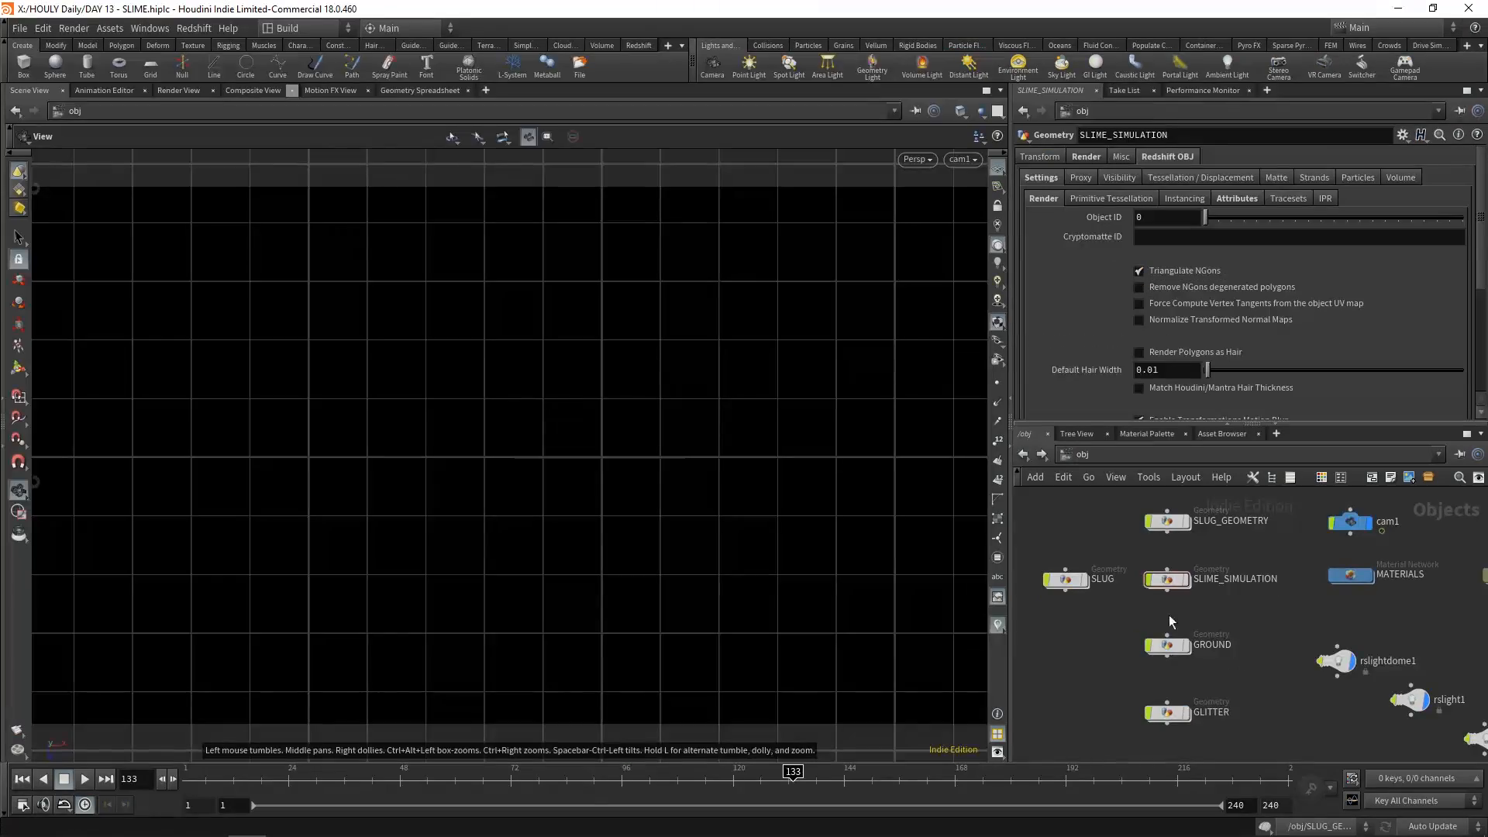
Open the SLUG_GEOMETRY network, show the attribwrangle1 result and frame the tube in the viewport
scroll(1168, 616, "up", 3)
double_click(1168, 565)
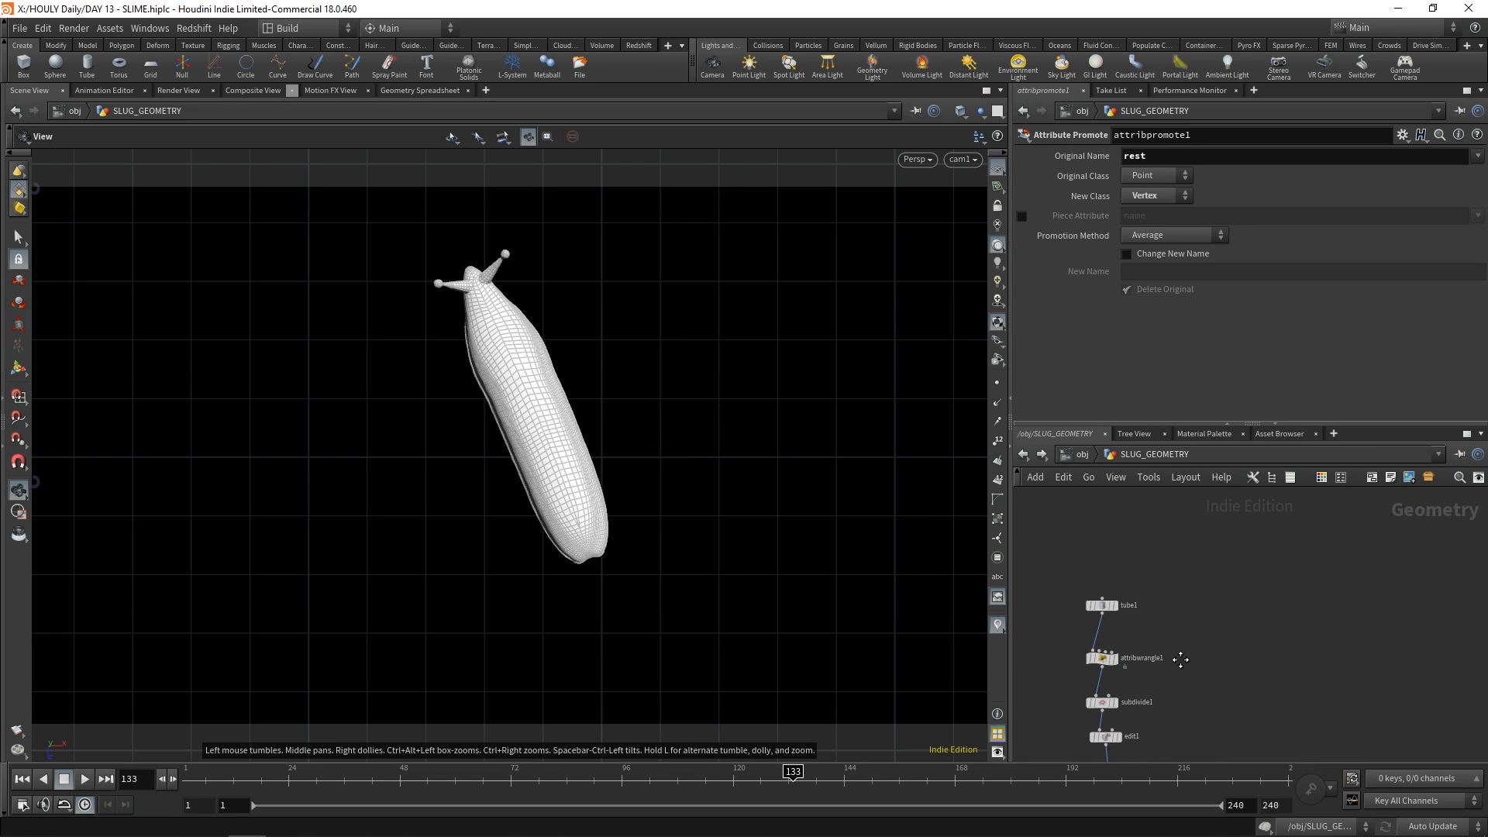
mouse_move(1147, 614)
key("g")
left_click_drag(625, 504, 290, 503)
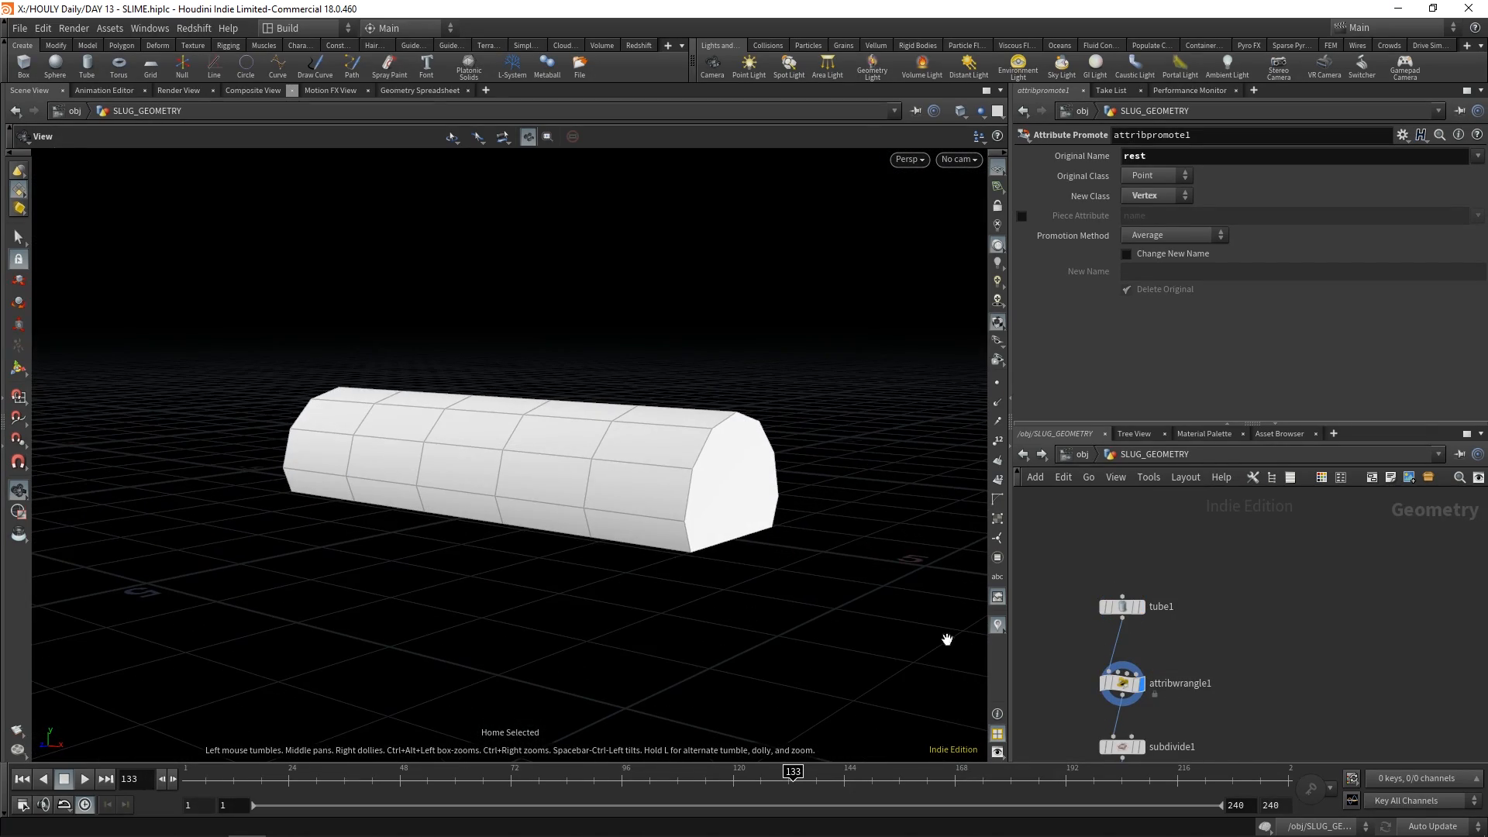
Display subdivide1, edit1 and attribwrangle2 in turn and examine how the slug body takes shape
left_click(1128, 682)
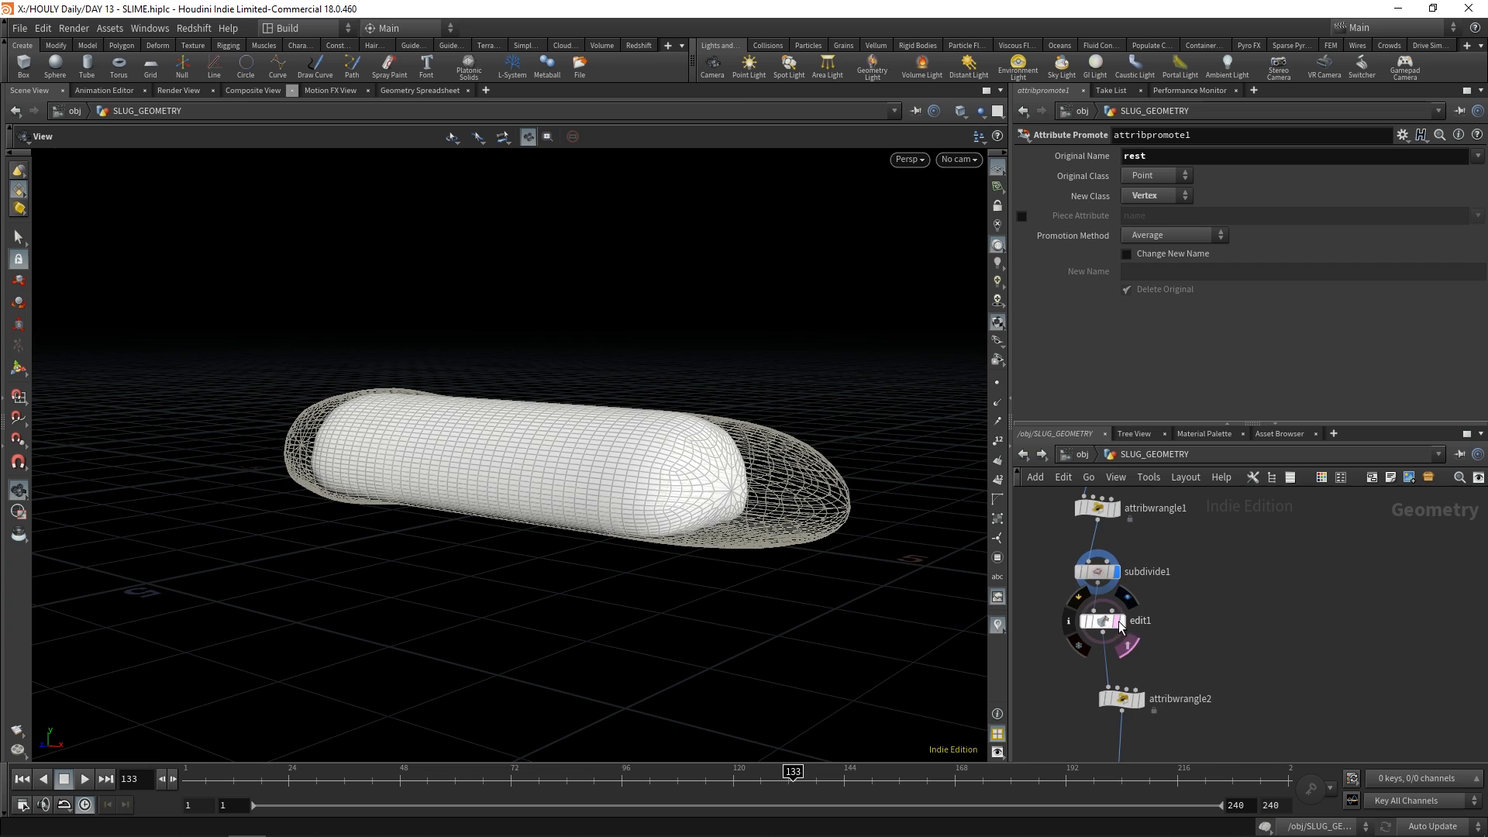
left_click(1123, 621)
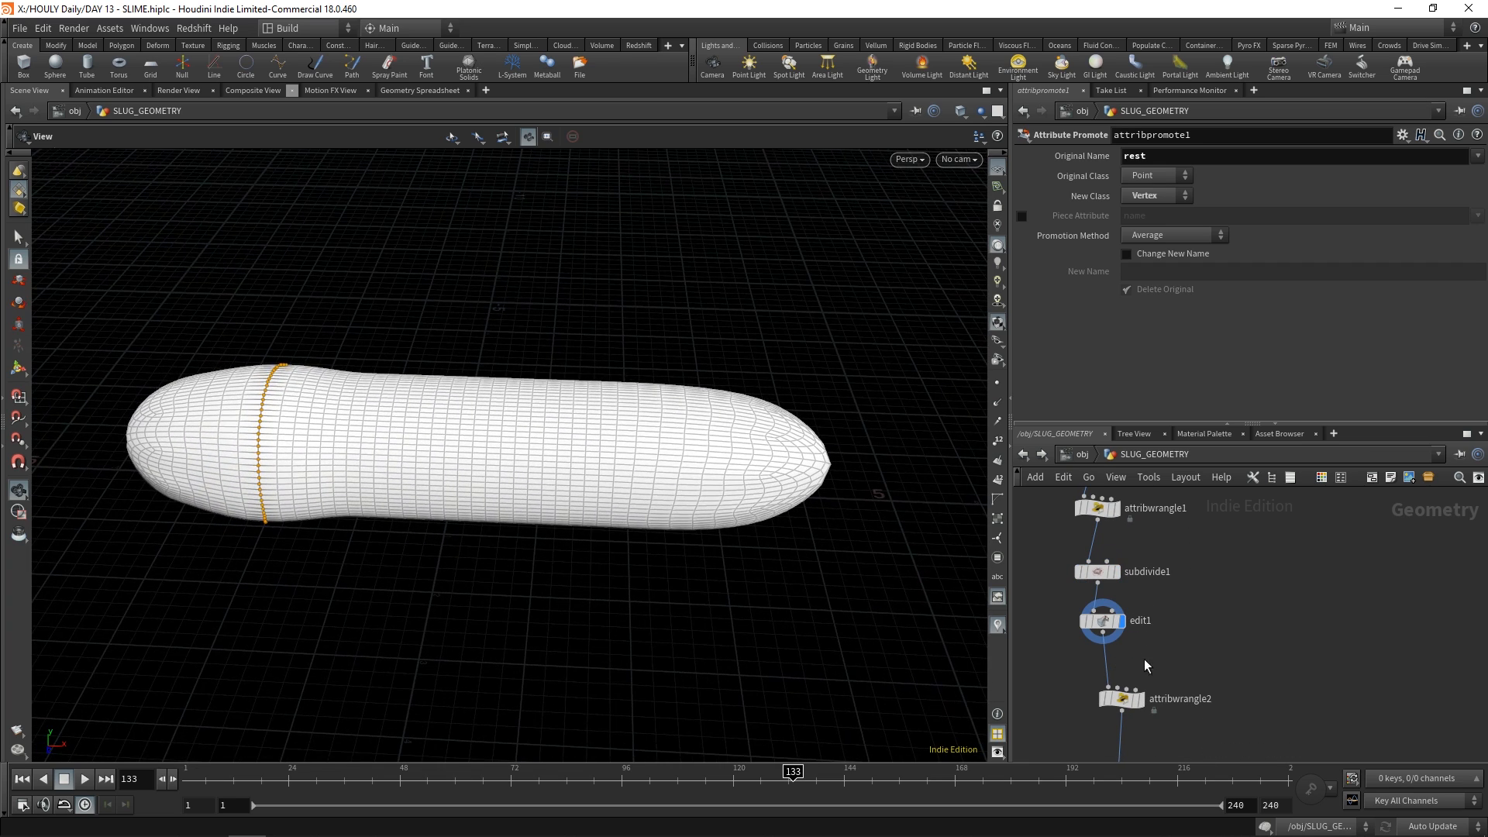
left_click(1118, 619)
left_click_drag(790, 565, 682, 420)
left_click_drag(811, 532, 800, 589)
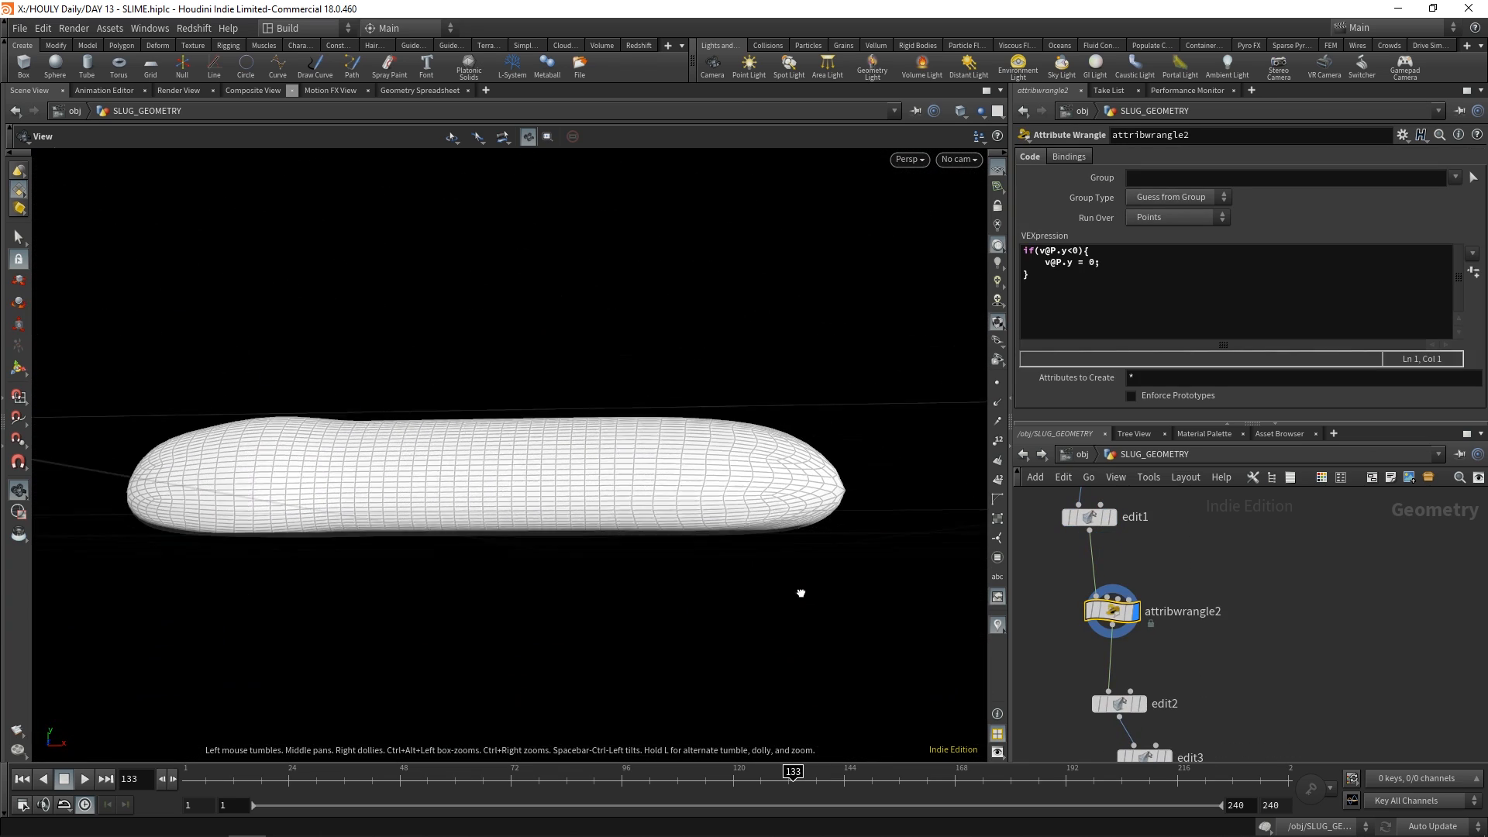
Display the edit2, edit3 and edit4 results to examine the sculpted slug body
left_click(1108, 606)
left_click_drag(606, 500, 644, 545)
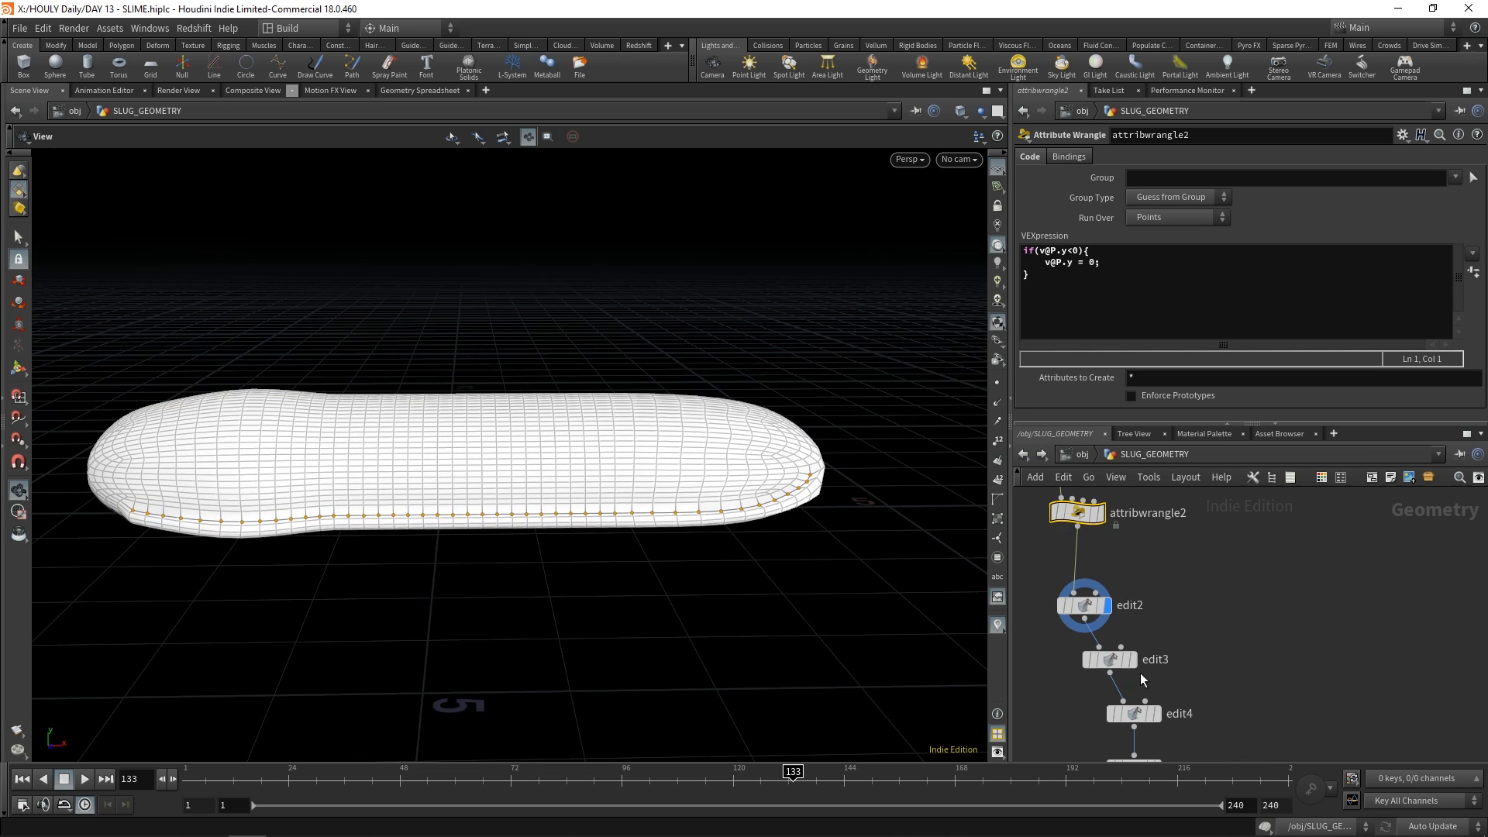
left_click_drag(680, 492, 651, 520)
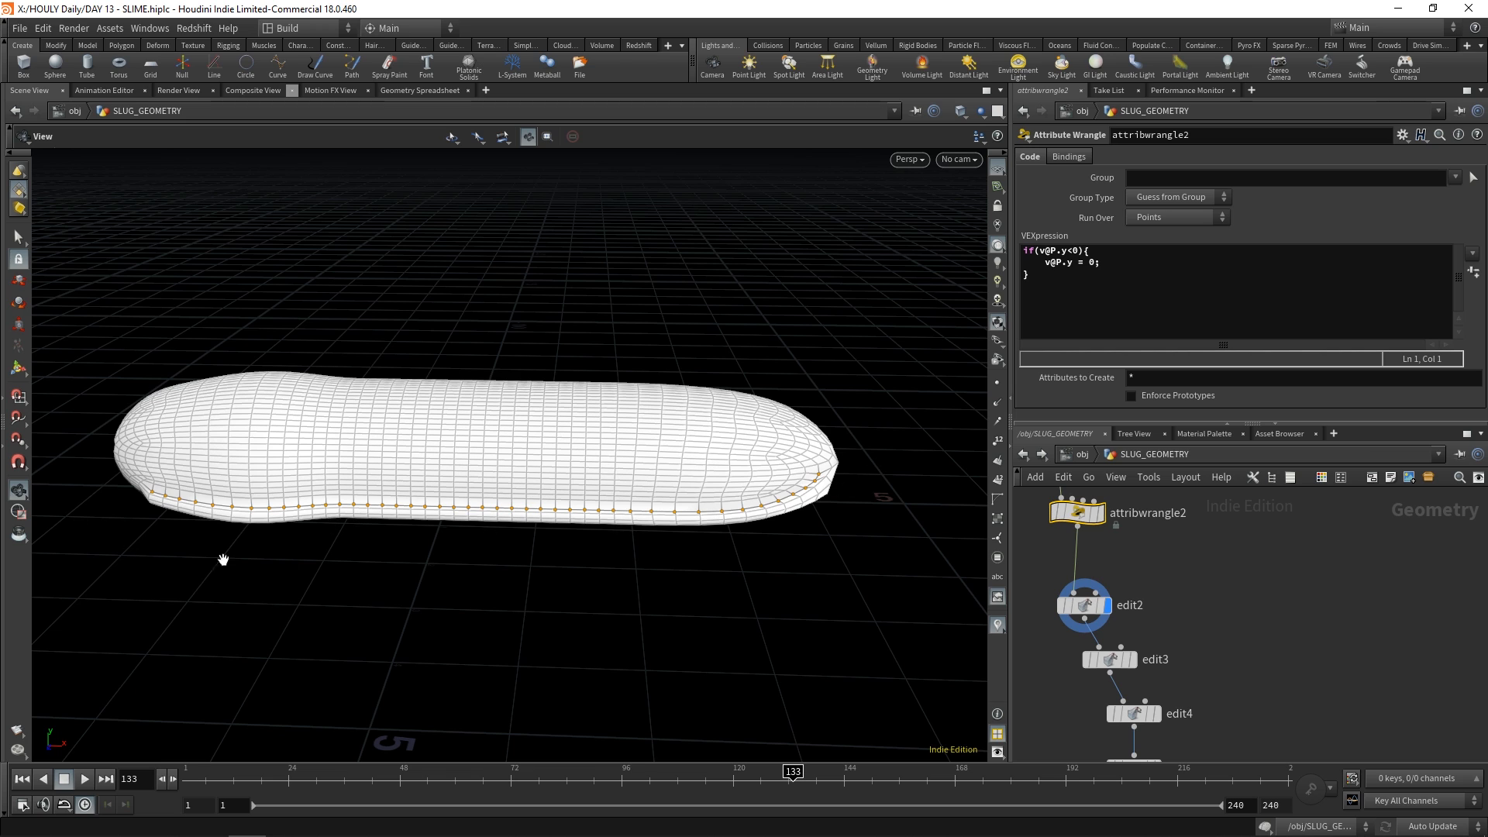
middle_click_drag(1159, 662, 1116, 616)
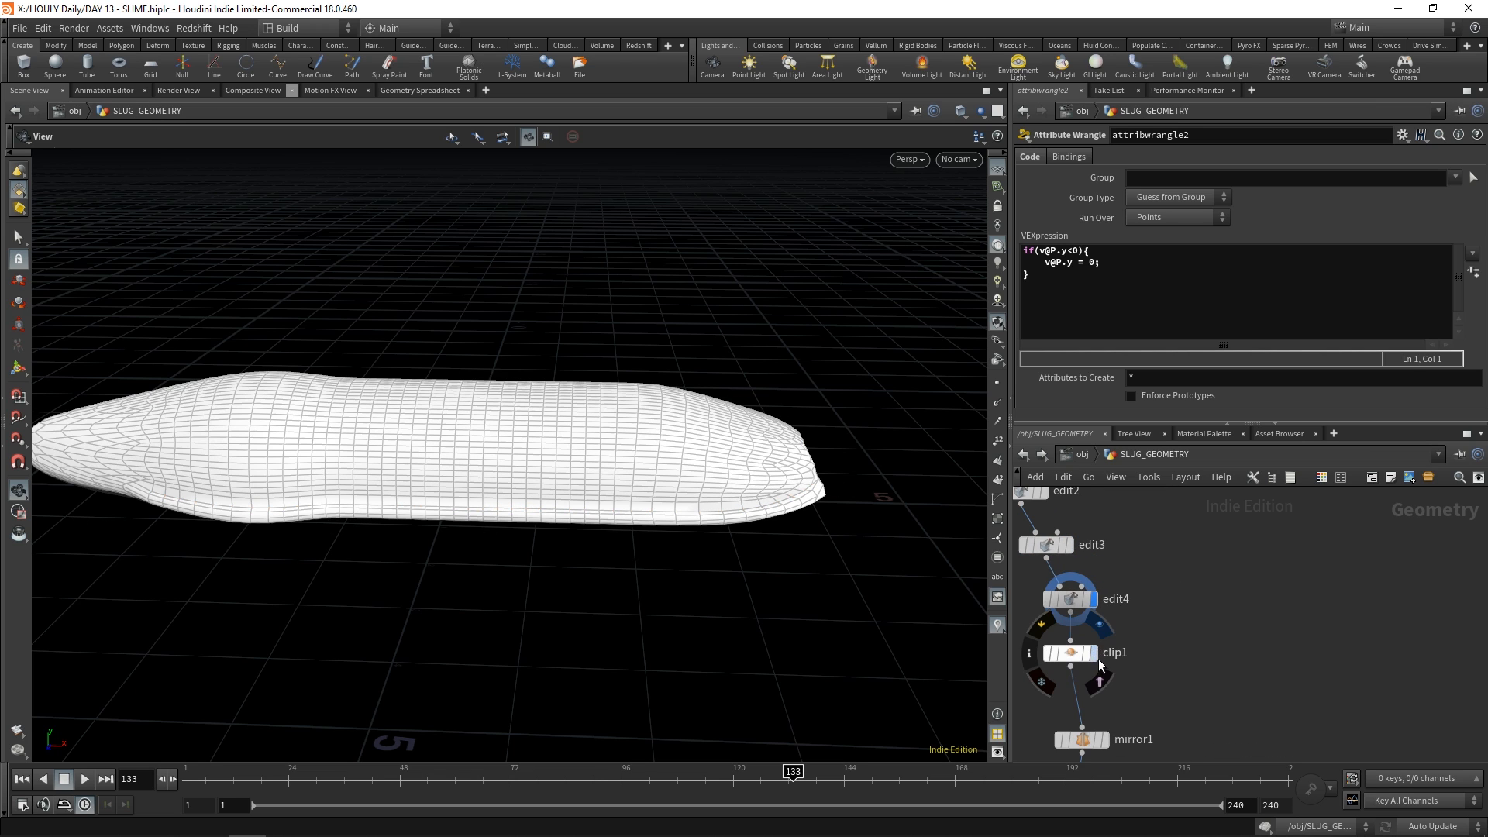
Step the display from clip1 through mirror1 to convertvdb1 and examine the remeshed slug
left_click(1093, 653)
middle_click_drag(1124, 728, 1143, 551)
left_click(1073, 628)
left_click(1073, 714)
middle_click_drag(1128, 712, 1221, 562)
scroll(1216, 569, "down", 3)
left_click_drag(936, 639, 939, 583)
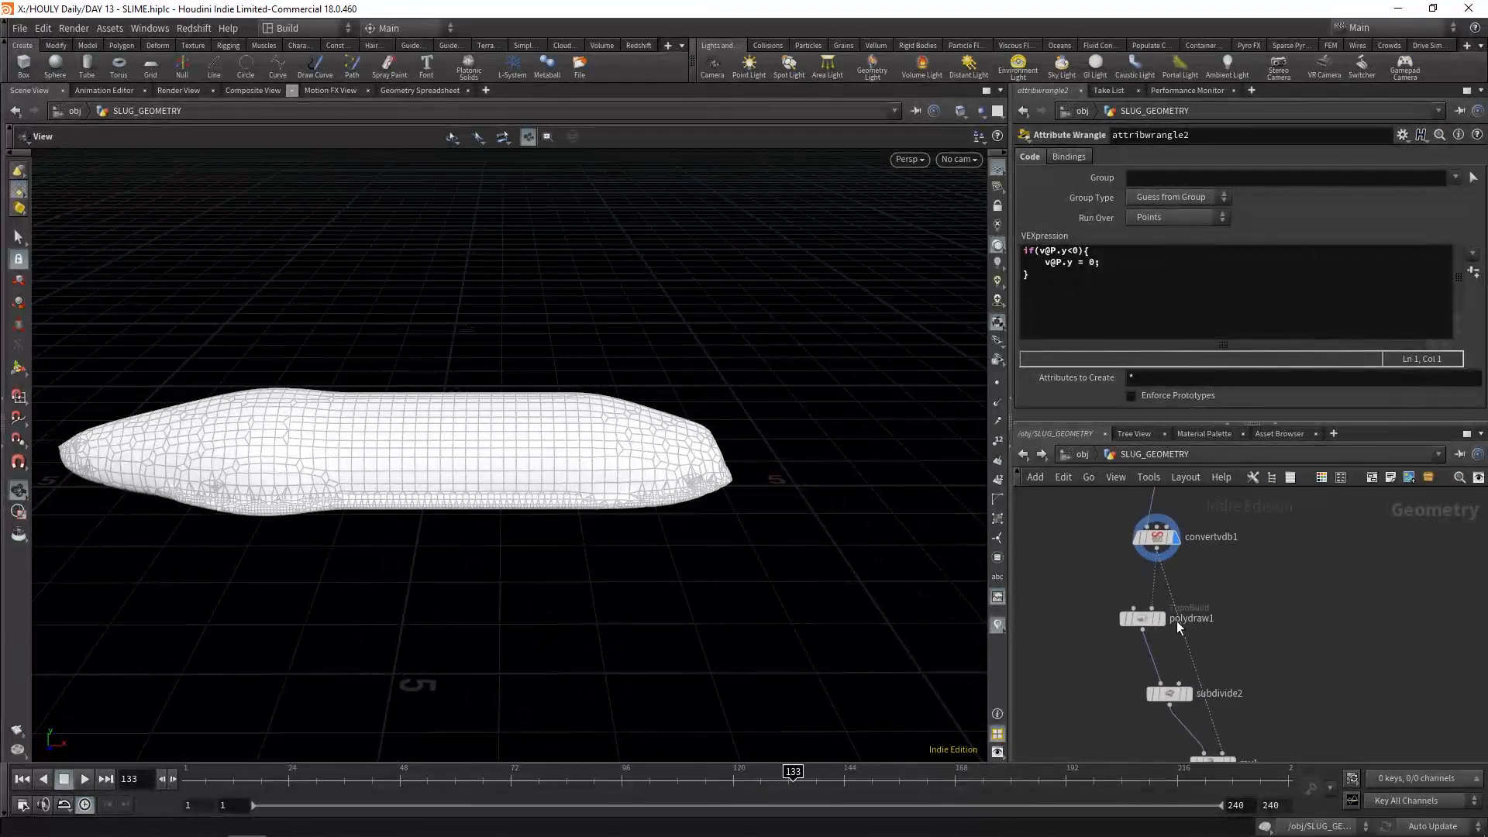
Undo the last node insertion and display the retopologised slug at subdivide2
mouse_move(1168, 622)
key("ctrl+z")
left_click_drag(365, 535, 472, 488)
left_click(1188, 696)
middle_click_drag(1308, 702, 1226, 553)
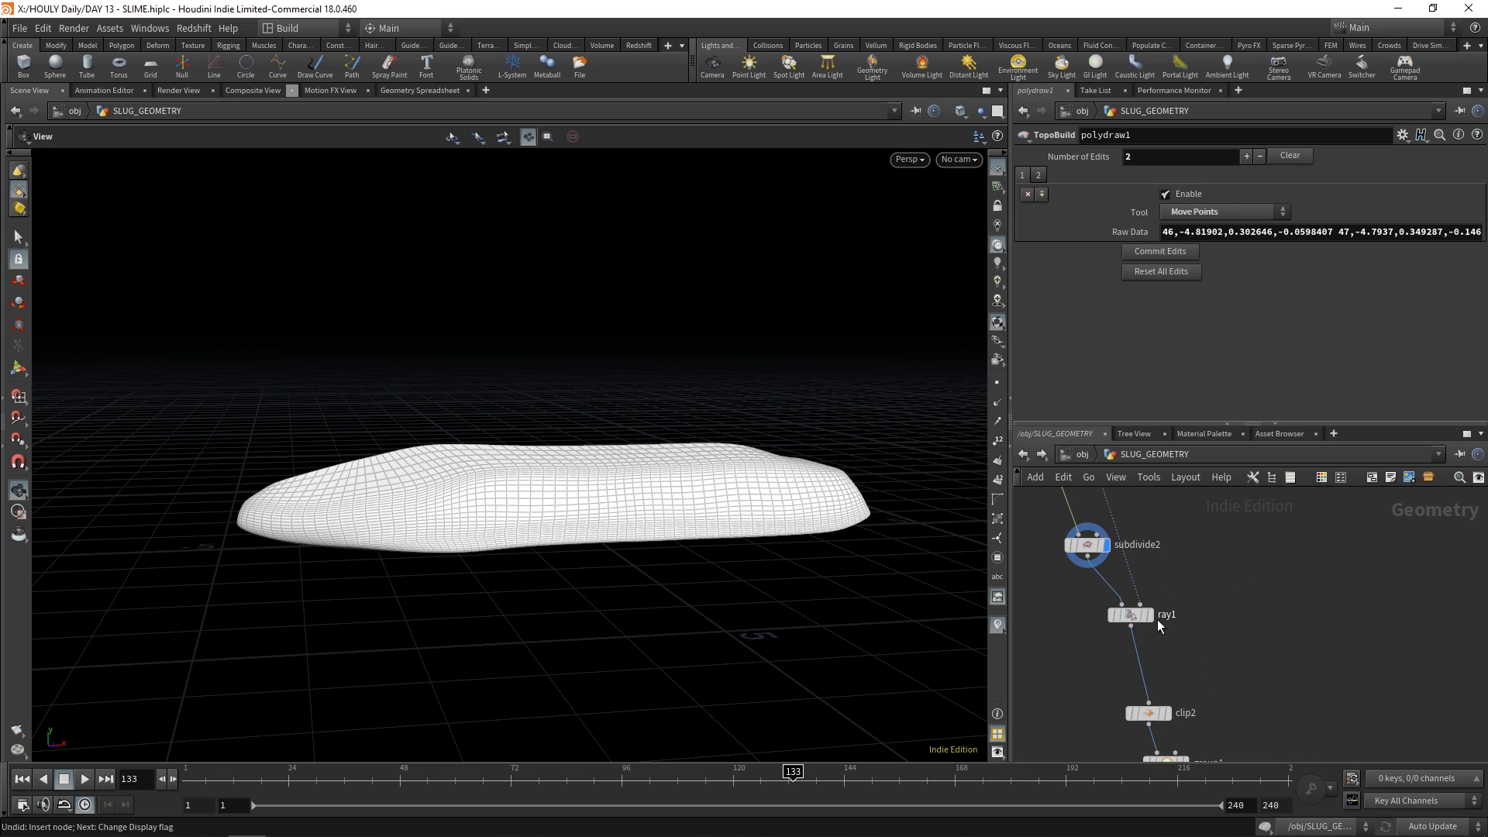
Display ray1 with its settings, then show the clip2 result
left_click(1151, 616)
left_click(1131, 614)
left_click_drag(673, 511, 718, 578)
left_click(1167, 712)
middle_click_drag(1194, 755, 1192, 620)
Display group1 and inspect the edge group along the slug's underside
left_click(1140, 644)
left_click_drag(612, 596, 578, 535)
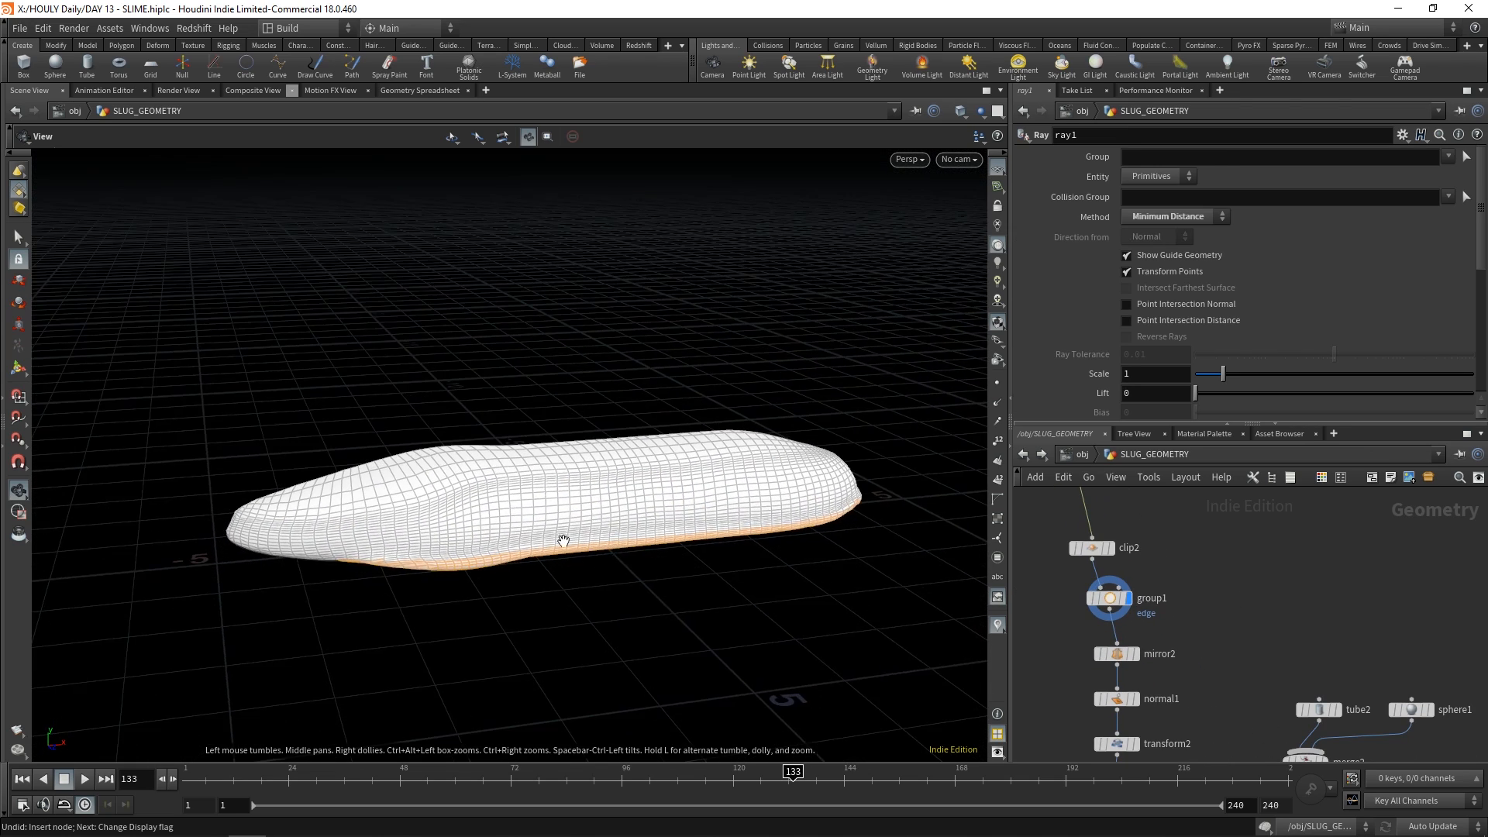
scroll(578, 535, "up", 3)
left_click_drag(536, 586, 498, 574)
middle_click_drag(843, 544, 620, 540)
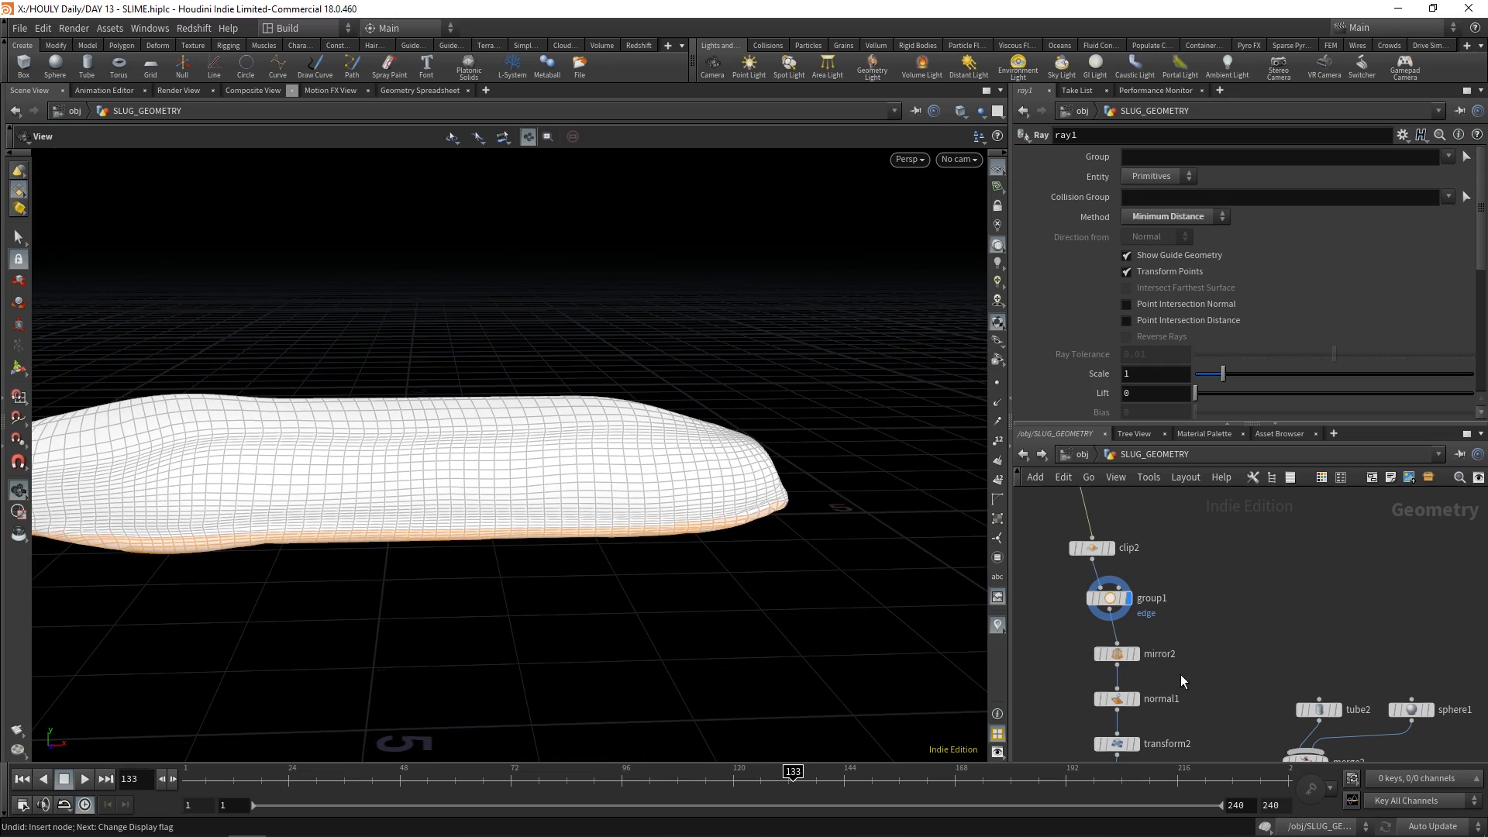
Display mirror2, normal1 and transform2 in turn, frame the slug and show transform2's settings
left_click(1135, 653)
left_click_drag(434, 468, 364, 465)
left_click(1135, 699)
middle_click_drag(1154, 742, 1123, 630)
left_click(1105, 634)
left_click_drag(724, 593, 689, 542)
key("space+g")
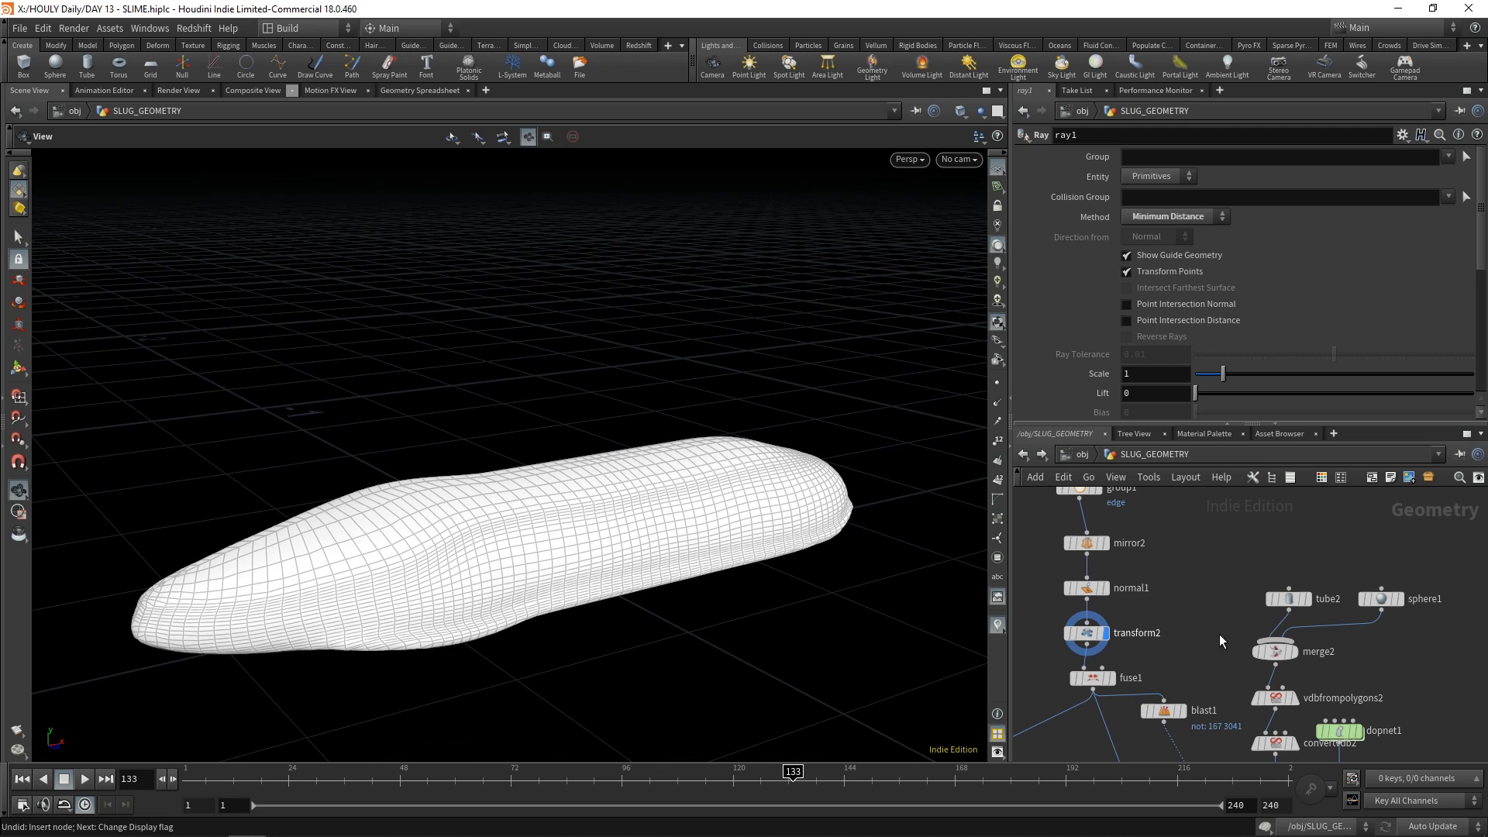
left_click(1084, 632)
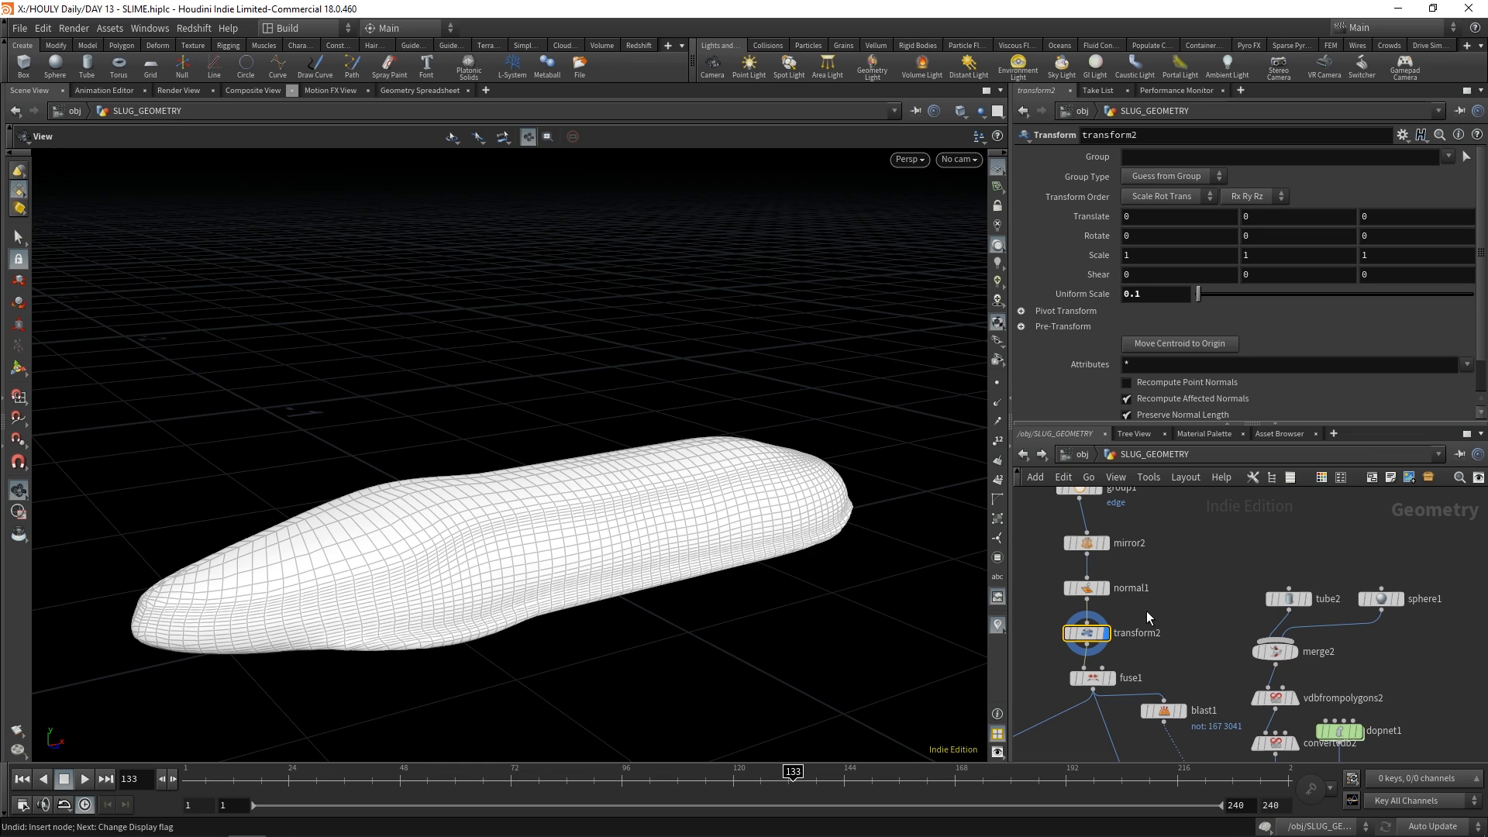
Look over the branches below transform2 and show the settings of fuse1
middle_click_drag(1219, 651, 1206, 573)
scroll(1207, 573, "down", 3)
middle_click_drag(1364, 661, 1429, 620)
middle_click_drag(1149, 648, 1255, 622)
middle_click_drag(1316, 539, 1330, 599)
scroll(1330, 601, "up", 3)
left_click(1321, 578)
scroll(1321, 677, "down", 3)
Display solidembed1 and examine its tetrahedral mesh and sizing settings
middle_click_drag(1270, 700, 1235, 609)
scroll(1197, 602, "up", 3)
left_click(1173, 592)
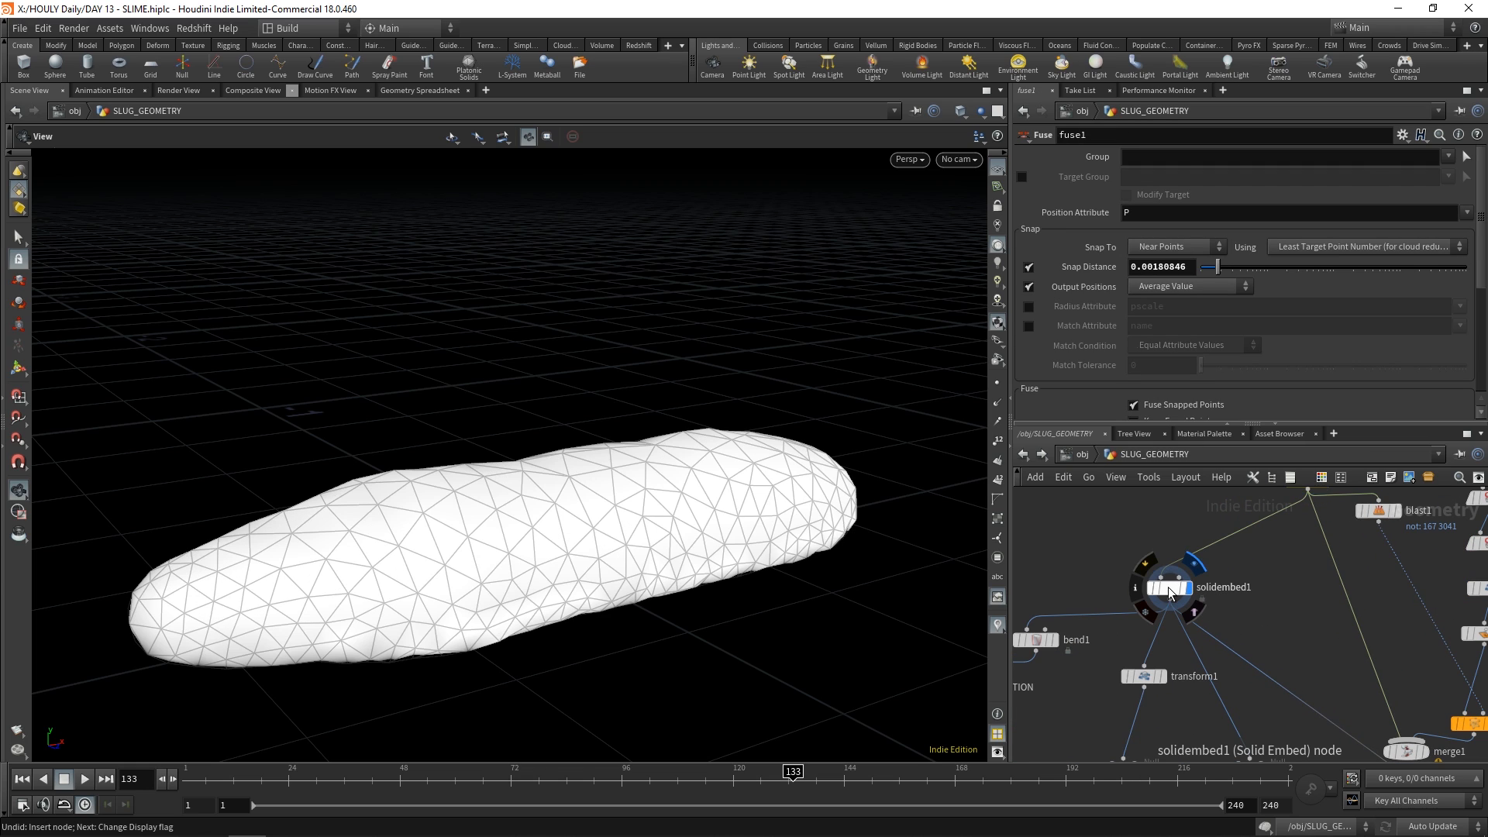
left_click_drag(709, 542, 665, 590)
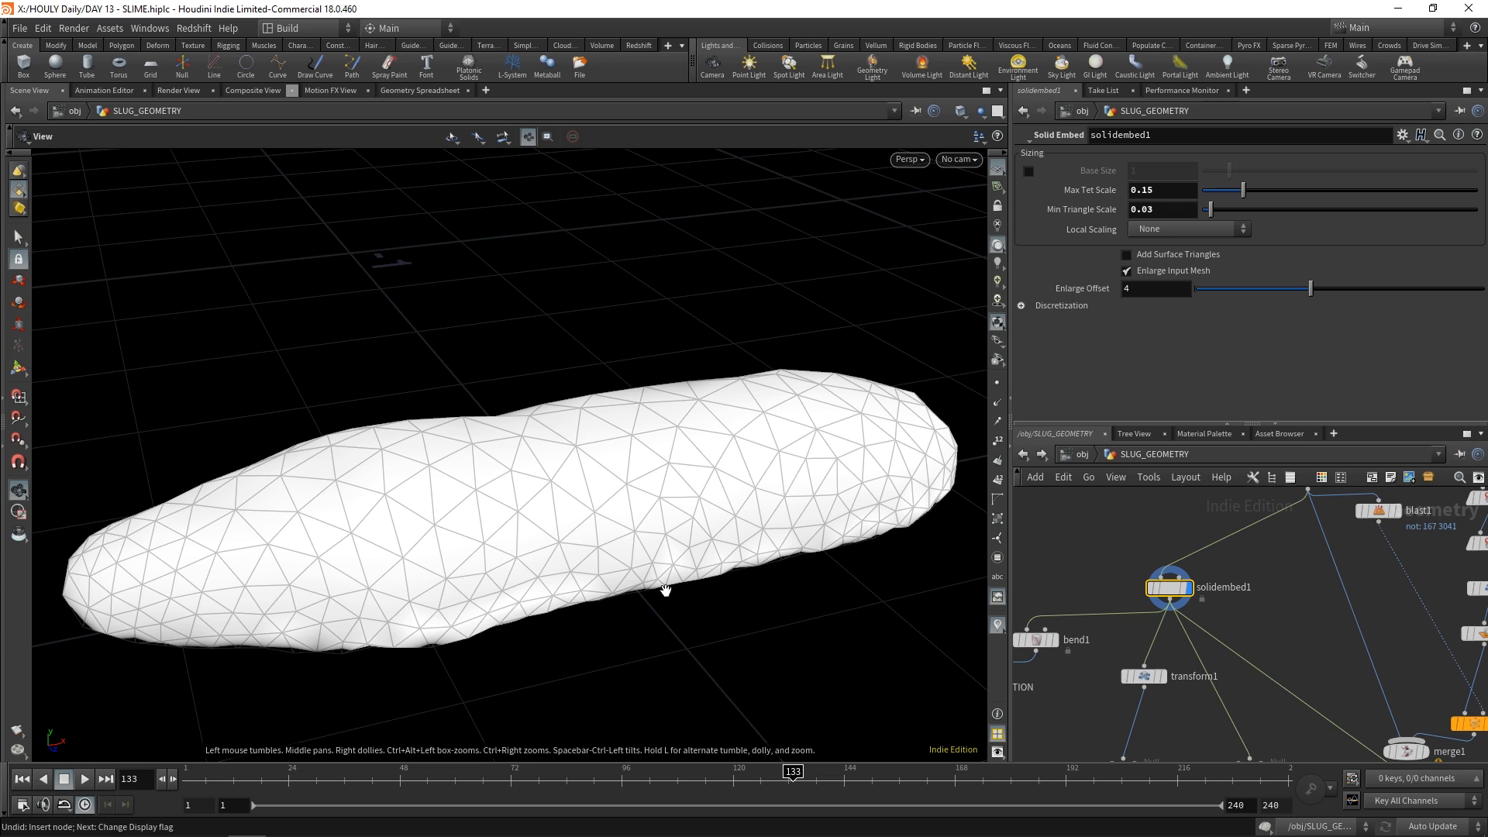
scroll(1235, 619, "down", 1)
middle_click_drag(1234, 619, 1293, 609)
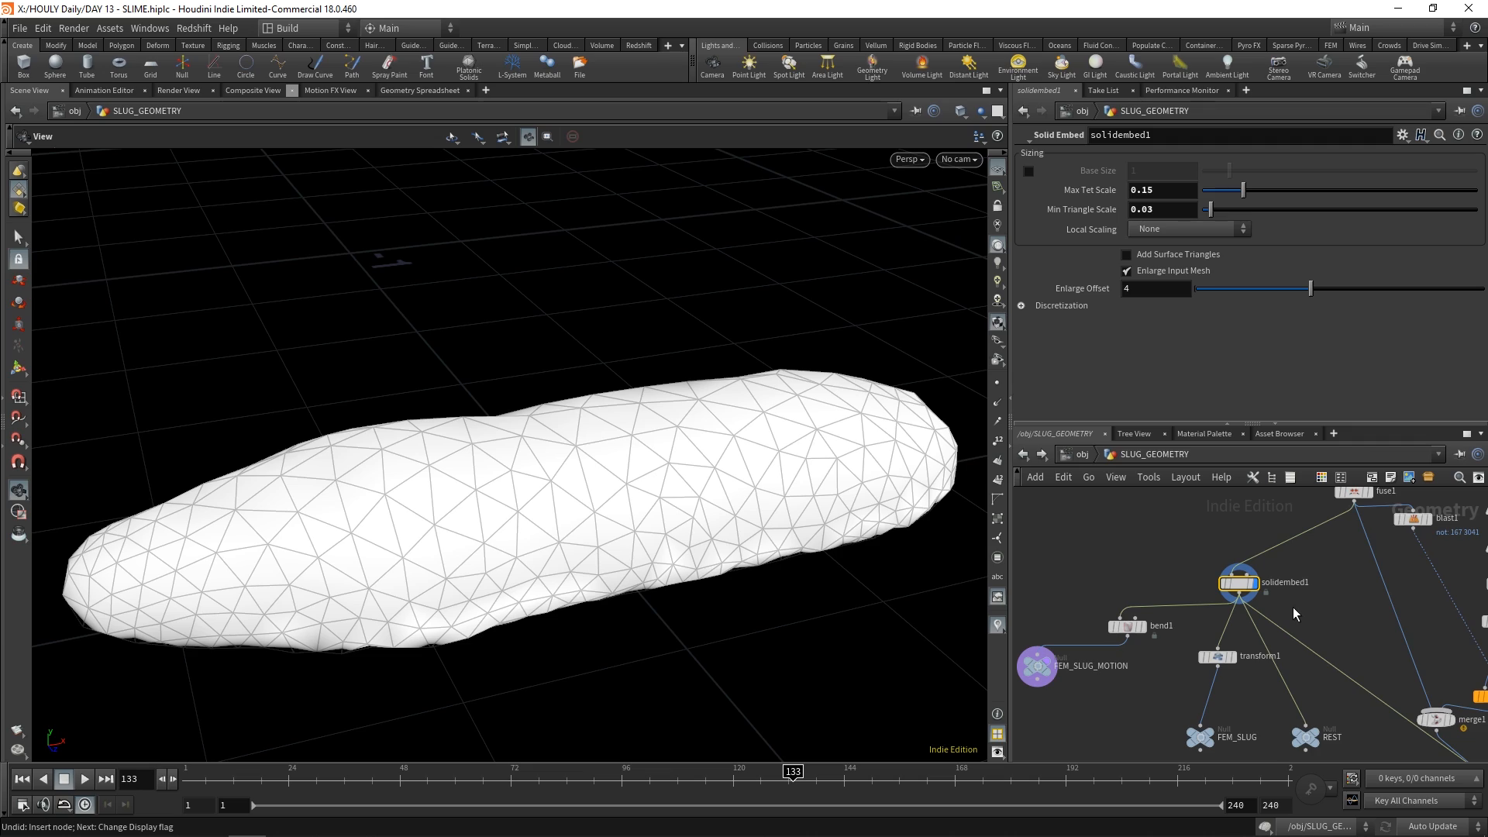
Display bend1 and inspect the bent slug with its deformation settings
left_click(1148, 636)
mouse_move(522, 514)
left_mouse_down()
mouse_move(392, 485)
mouse_move(575, 506)
mouse_move(465, 521)
mouse_move(482, 684)
mouse_move(511, 598)
mouse_move(548, 565)
mouse_move(542, 542)
mouse_move(520, 540)
left_mouse_up()
middle_click_drag(525, 547, 603, 544)
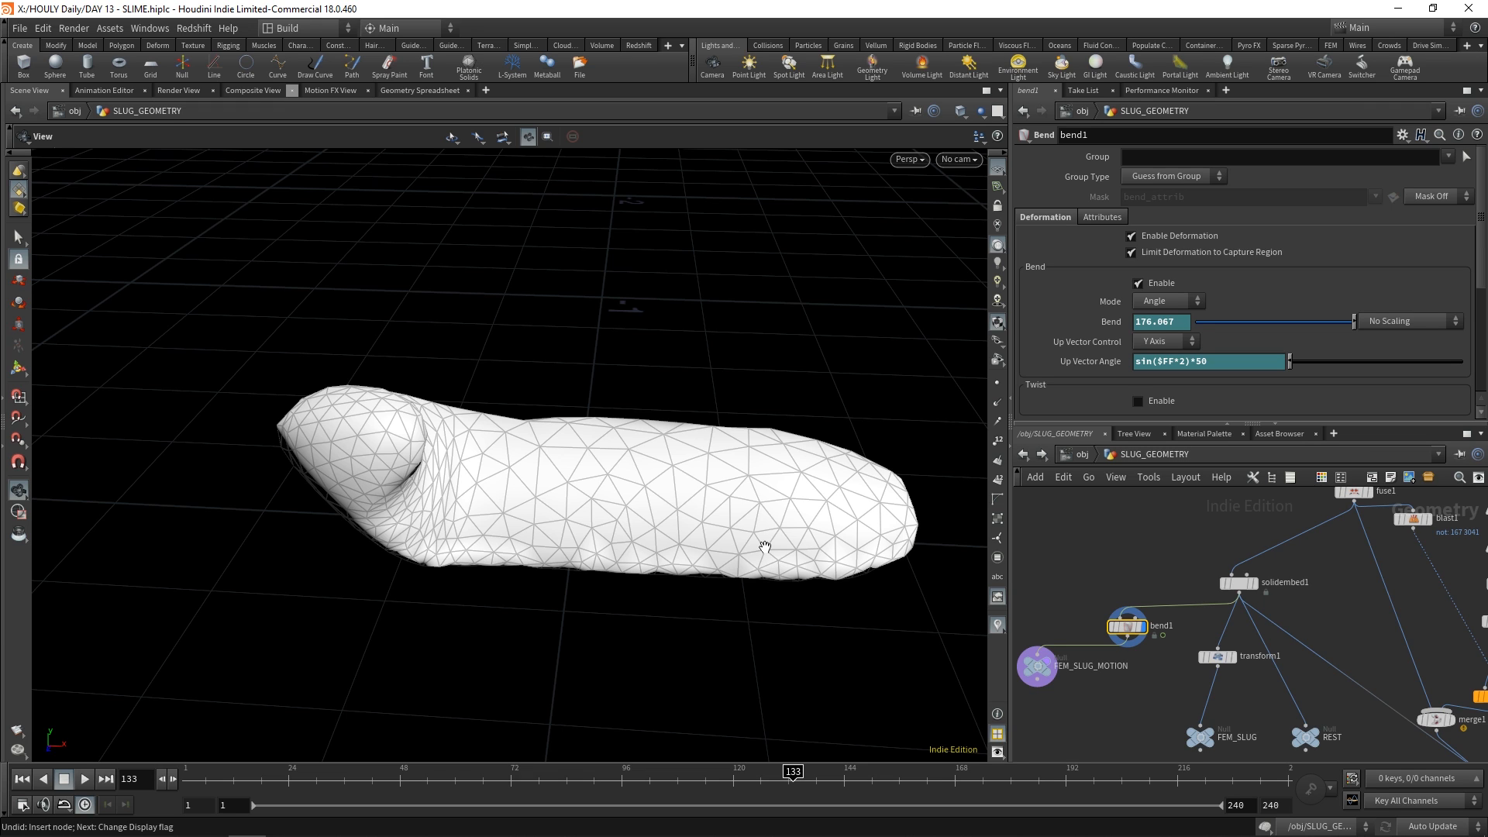
Display the FEM_SLUG null and frame its geometry in the viewport
left_click(1201, 736)
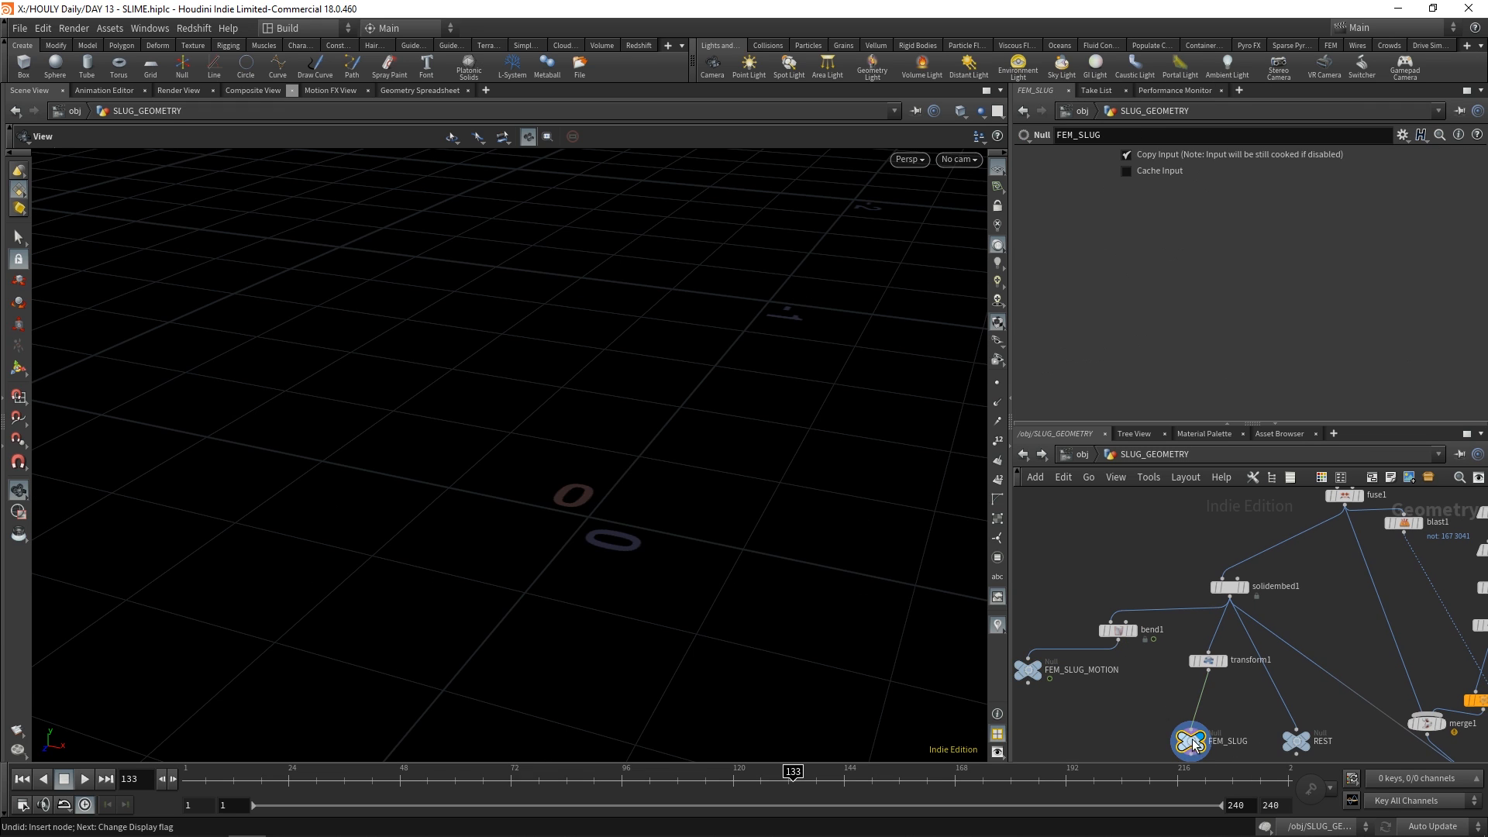
left_click_drag(676, 482, 605, 571)
key("space+g")
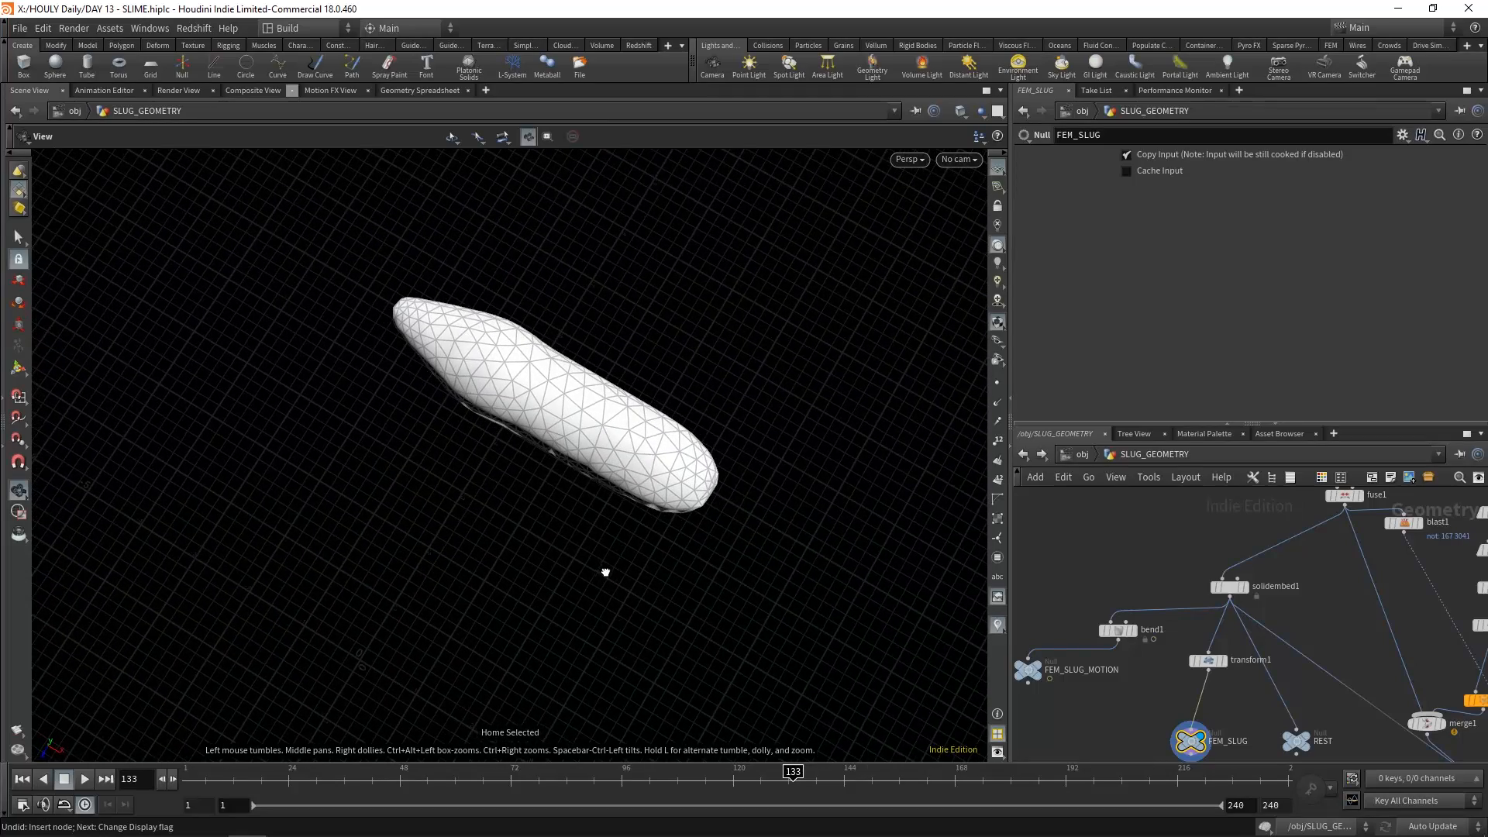
Display bend1 again, frame it and play the bend animation from the first frame, then stop playback
left_click(1134, 631)
key("space+g")
left_click_drag(483, 612, 449, 516)
right_click_drag(450, 515, 403, 595)
left_click(186, 782)
left_click(92, 781)
mouse_move(517, 474)
left_mouse_down()
mouse_move(548, 498)
mouse_move(514, 494)
mouse_move(566, 506)
mouse_move(566, 594)
mouse_move(468, 558)
mouse_move(503, 475)
left_mouse_up()
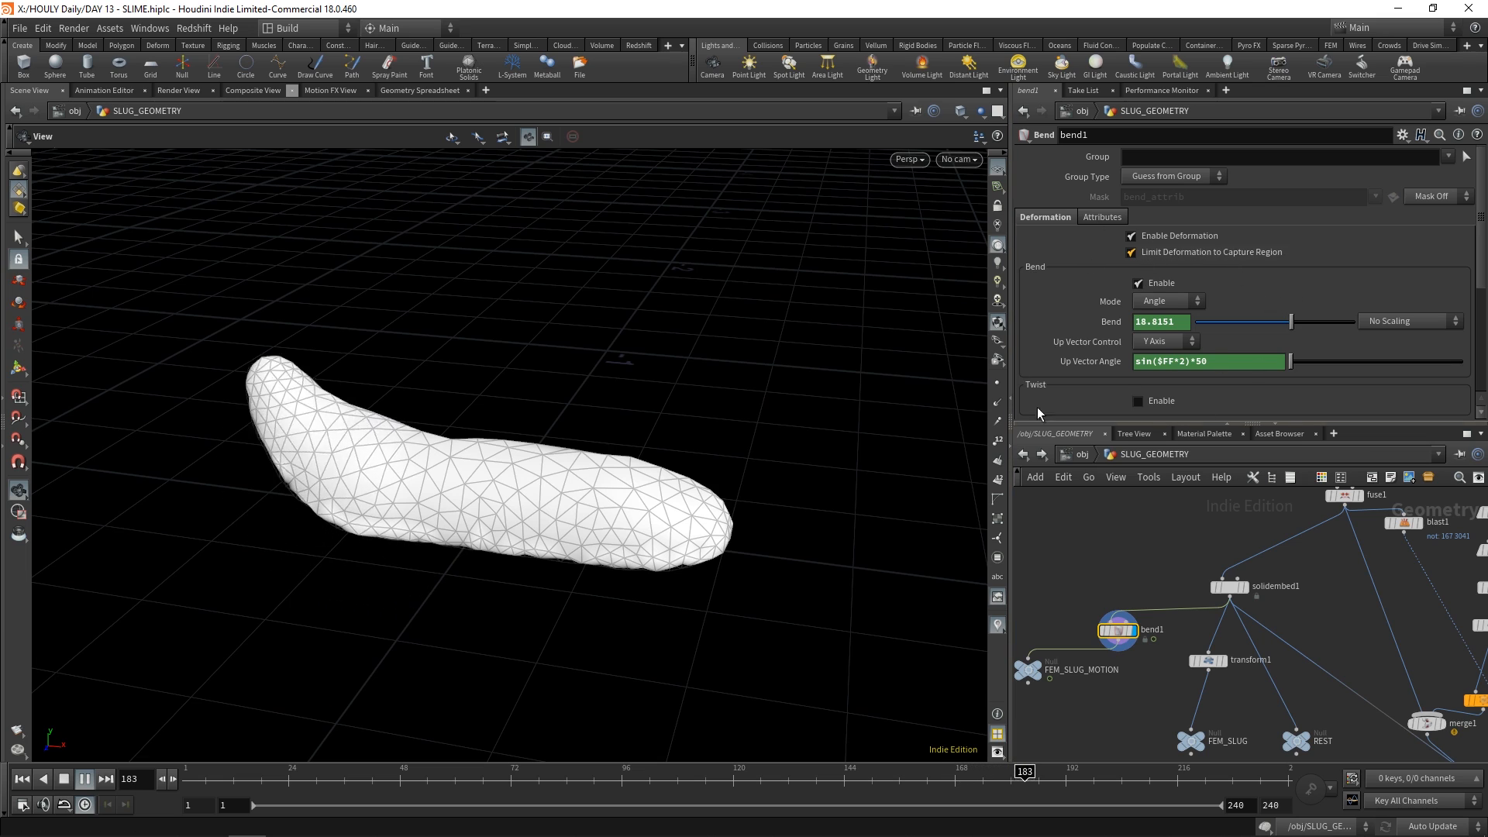
left_click(85, 778)
Find dopnet1 in the slug network and open it
middle_click_drag(1040, 675, 1066, 629)
scroll(1105, 655, "up", 1)
scroll(1105, 656, "down", 1)
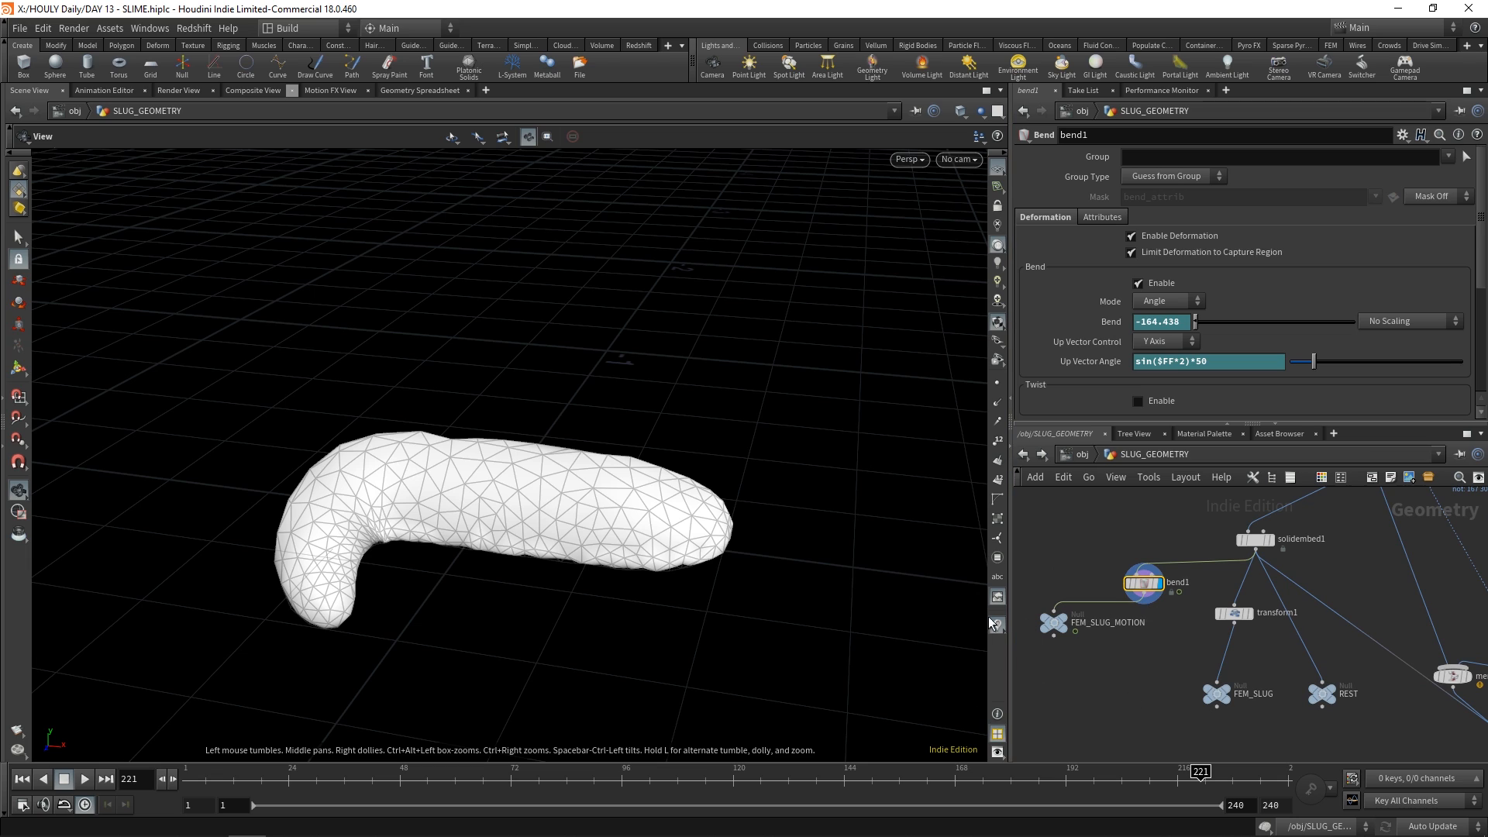
middle_click_drag(1255, 672, 1212, 679)
middle_click_drag(1292, 598, 1048, 612)
middle_click_drag(1298, 647, 1219, 761)
scroll(1231, 644, "up", 2)
mouse_move(1238, 565)
middle_mouse_down()
mouse_move(1222, 672)
mouse_move(1241, 551)
middle_mouse_up()
scroll(1238, 551, "down", 1)
double_click(1210, 611)
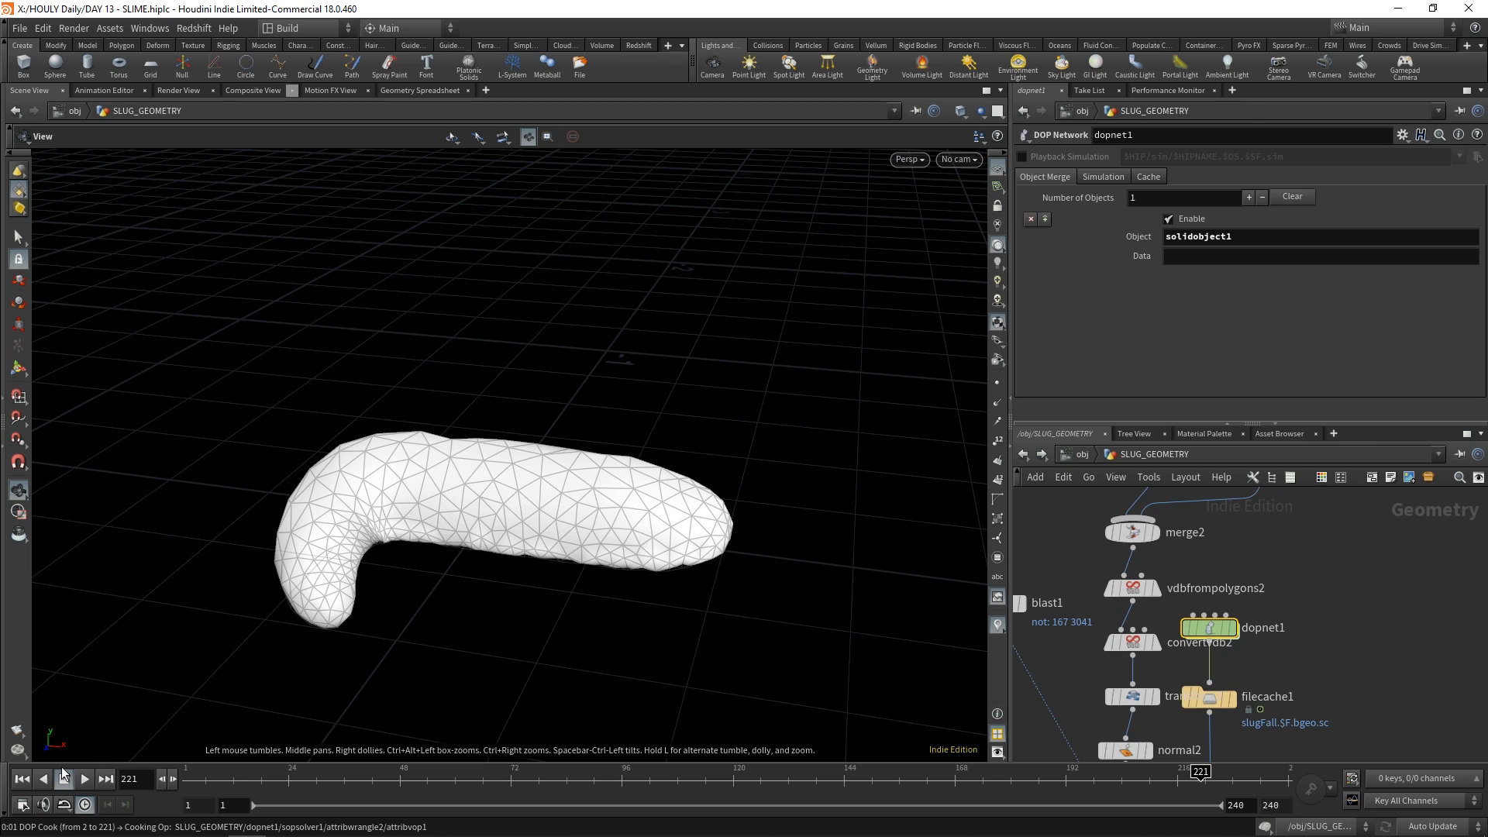
Return to frame 1, frame the whole simulation scene and bring the solver nodes into view
left_click(23, 779)
key("g")
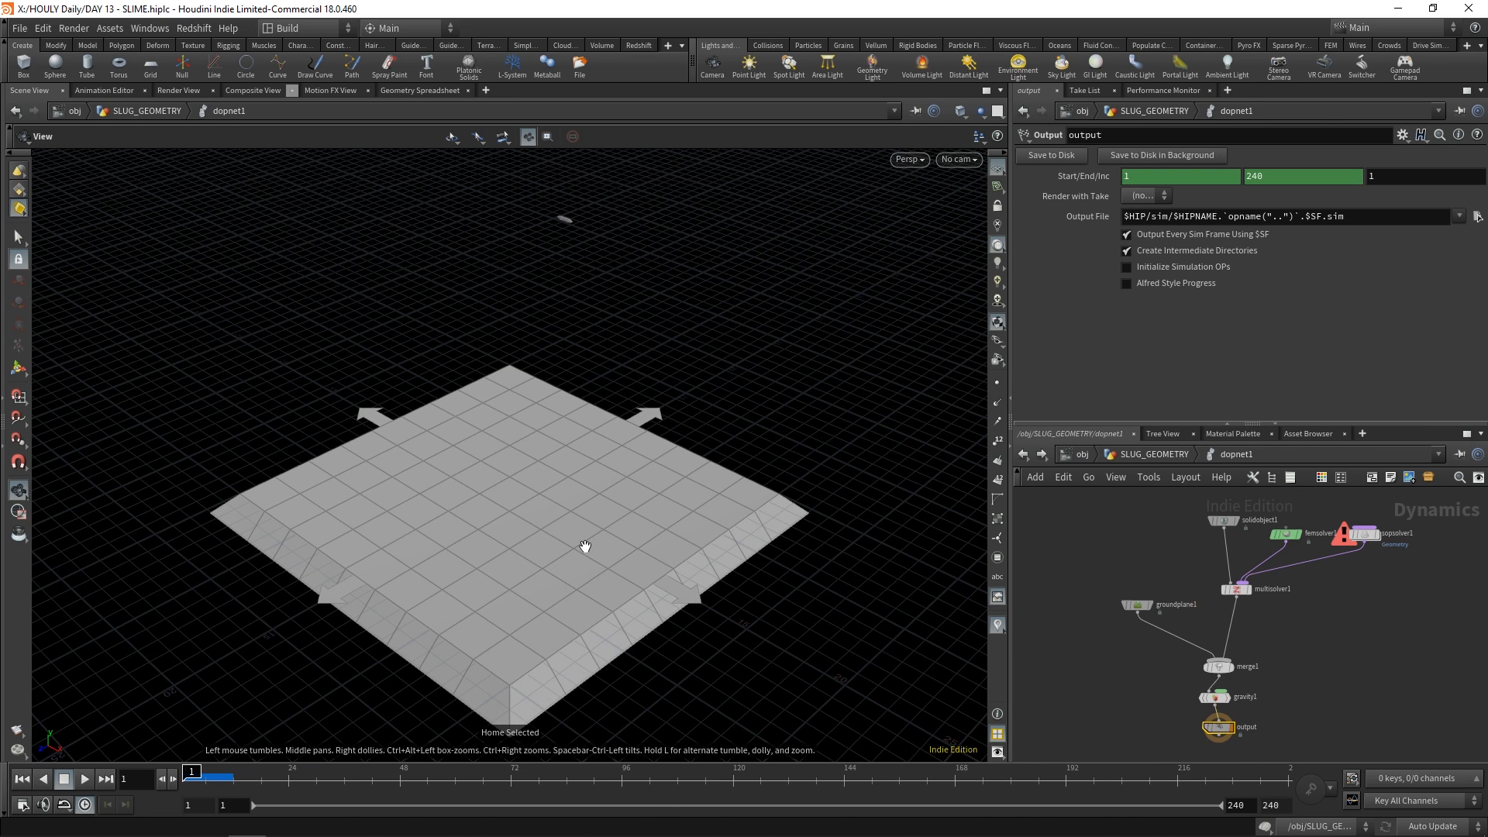
scroll(1295, 595, "up", 3)
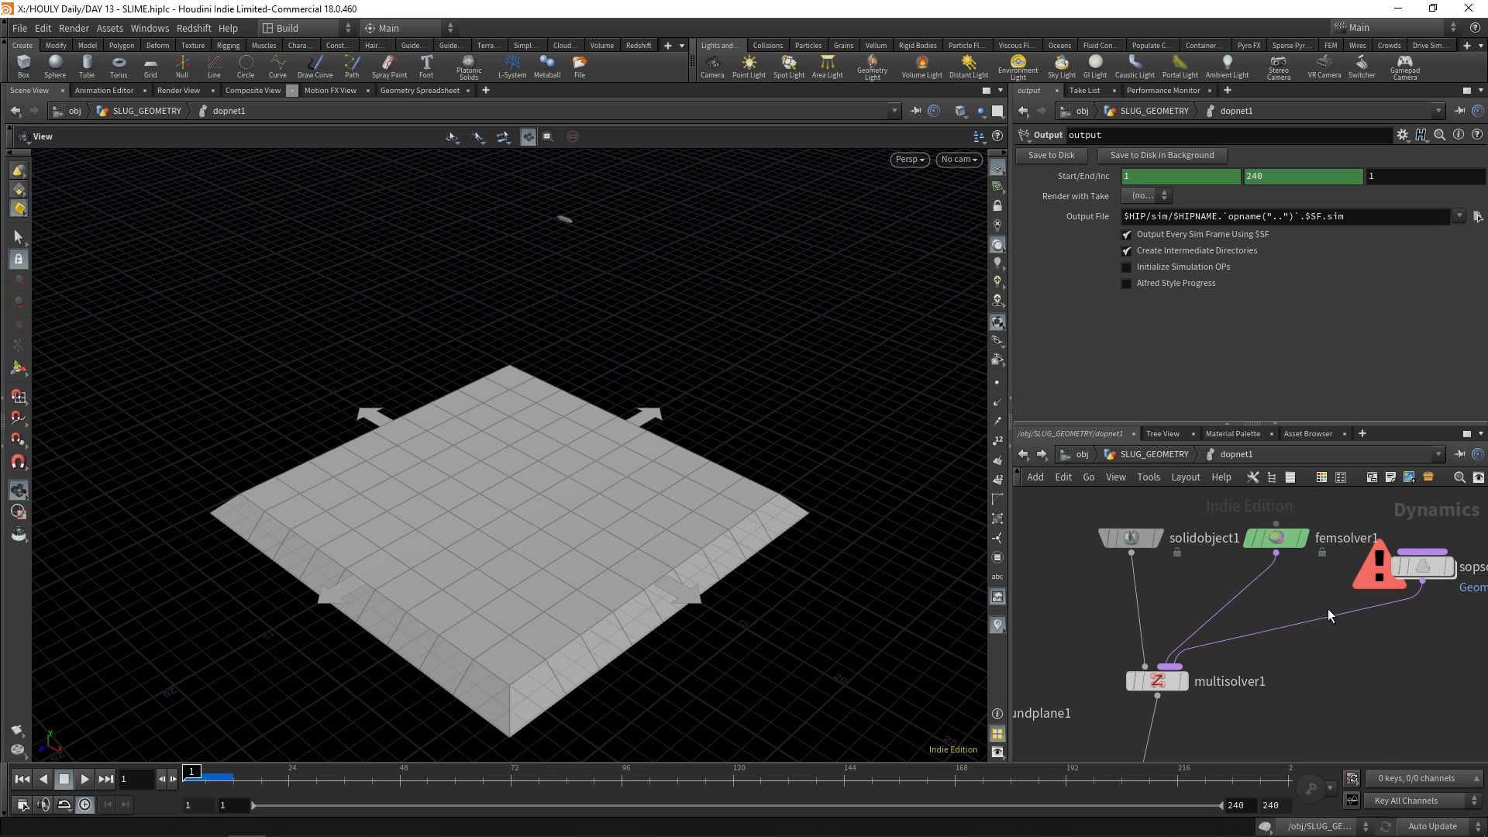
middle_click_drag(1329, 609, 1254, 612)
Review solidobject1's stiffness, damping, density and friction settings and inspect the slug above the ground plane
left_click(1059, 541)
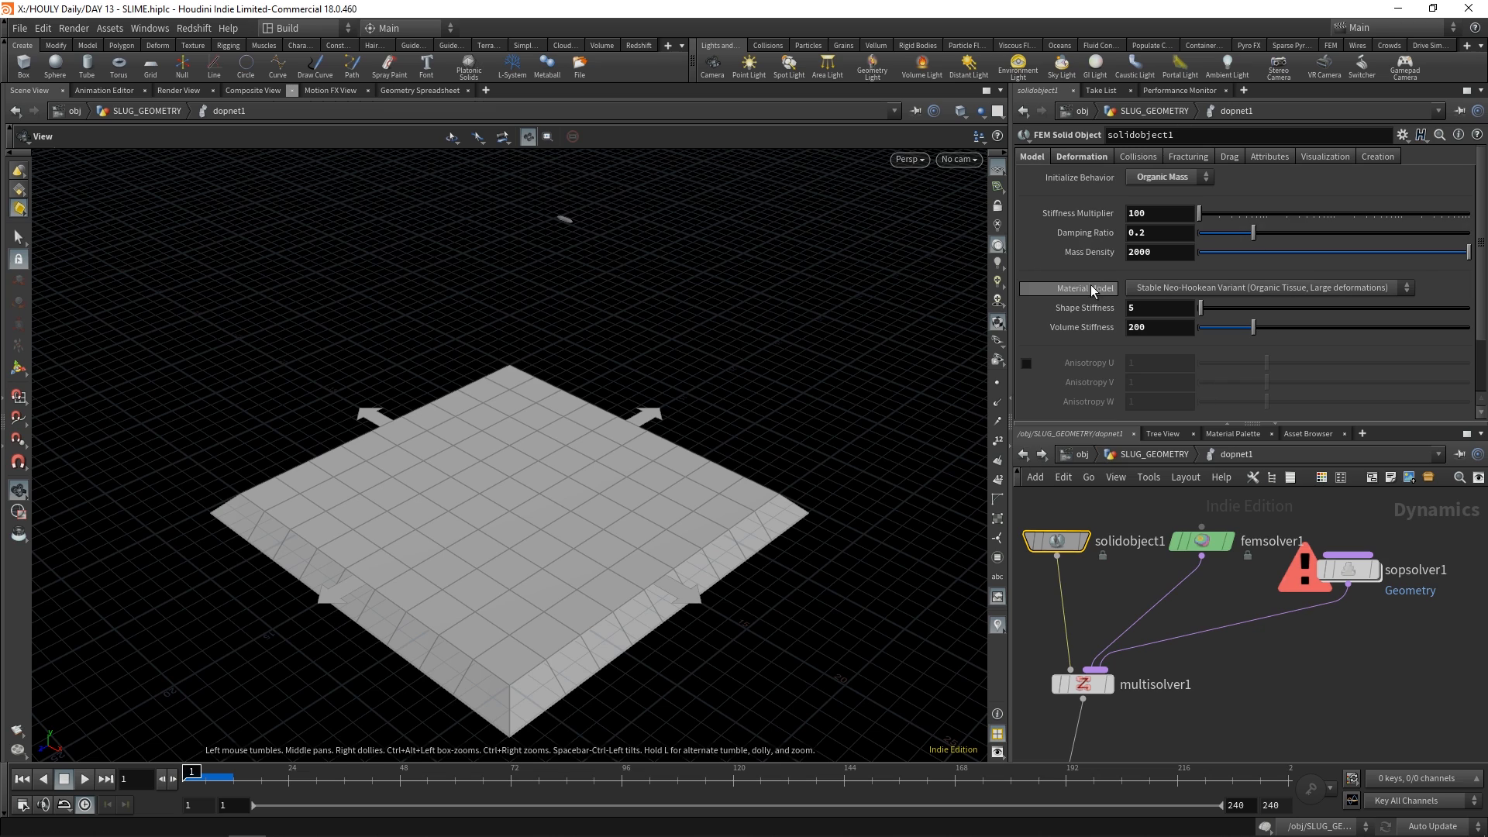
scroll(1077, 289, "down", 3)
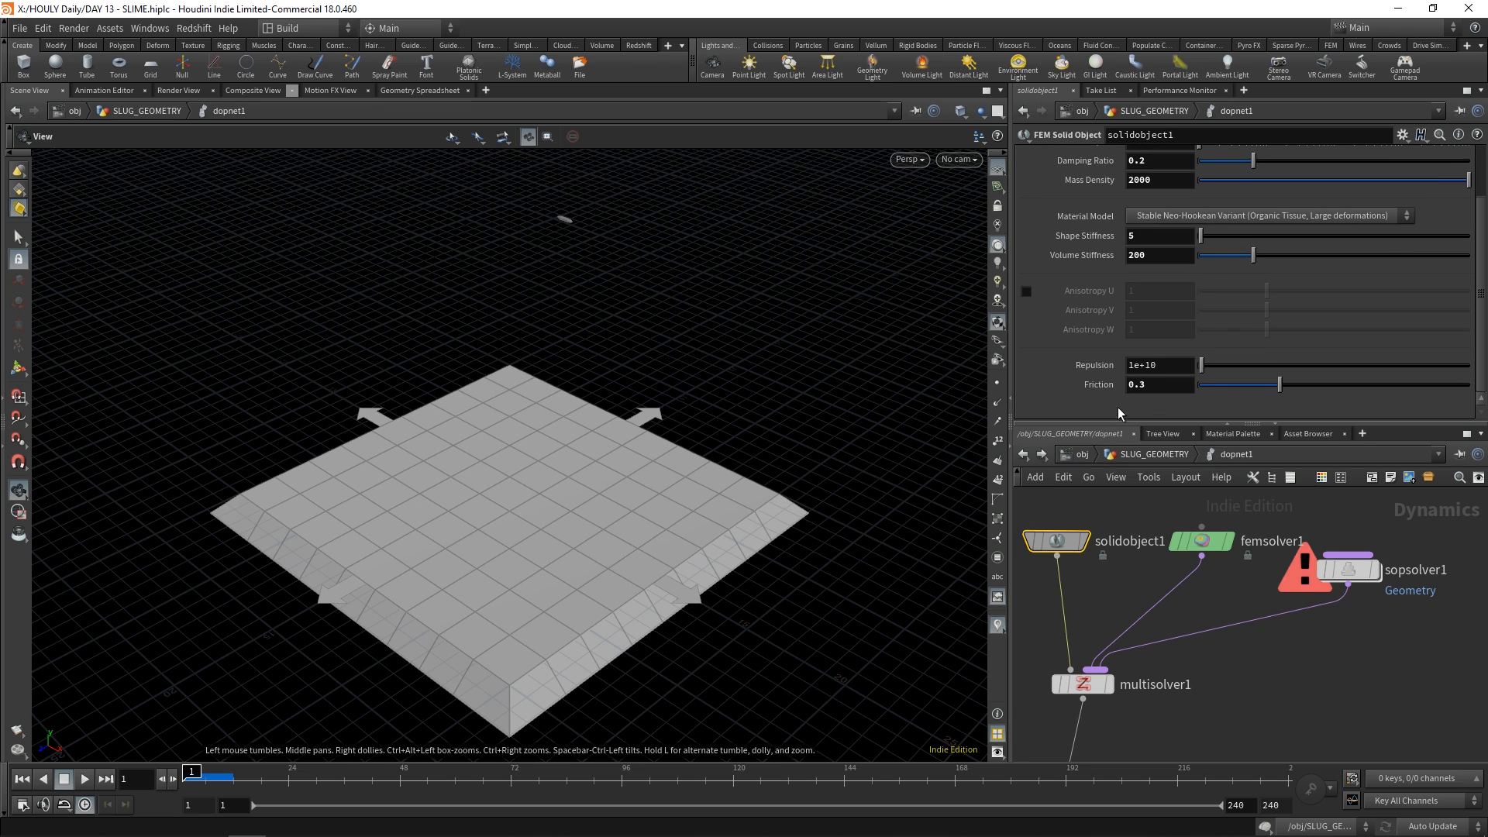
scroll(1105, 383, "up", 3)
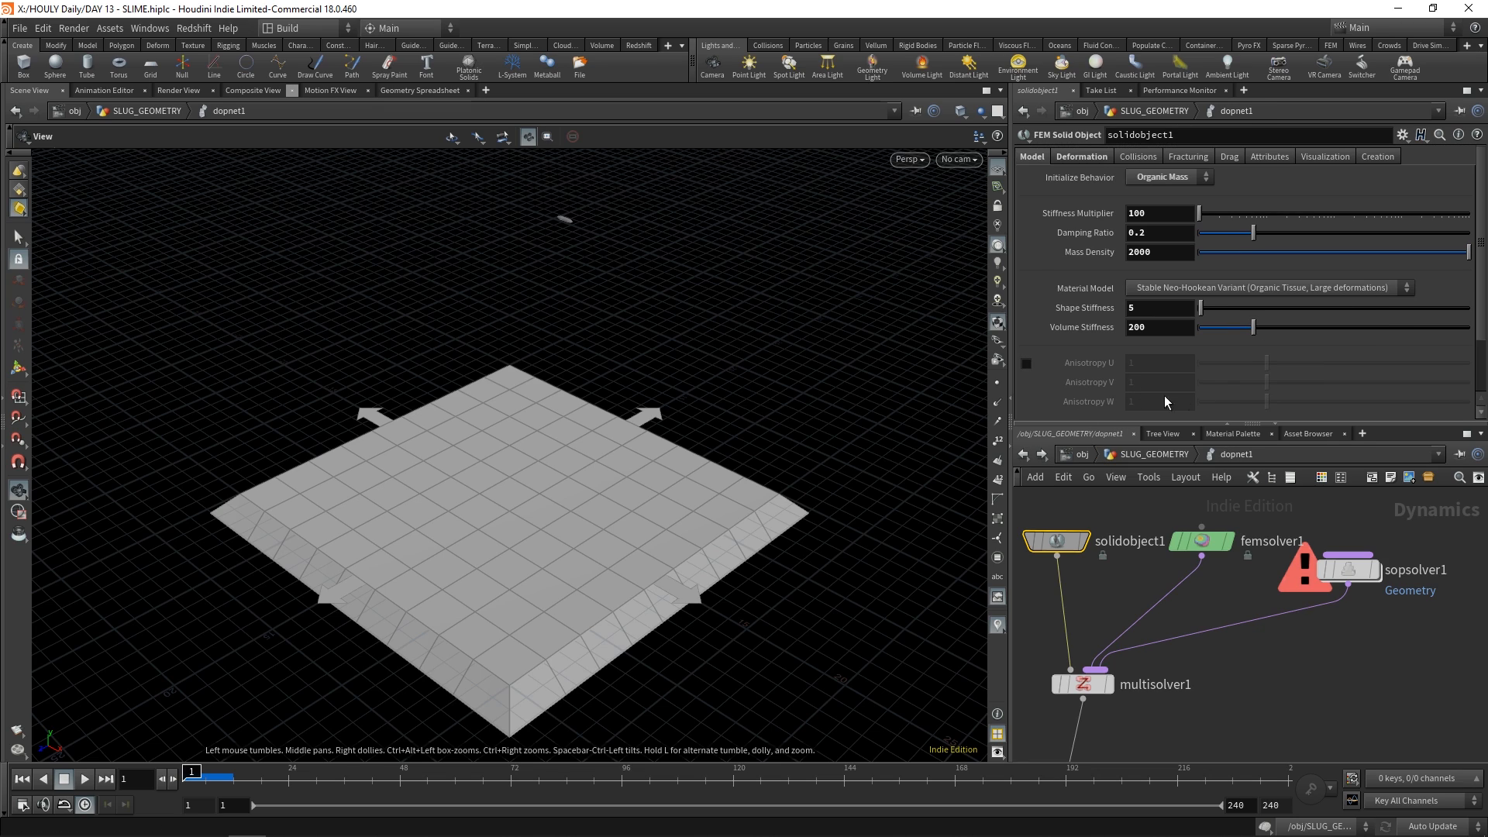
scroll(1126, 389, "down", 3)
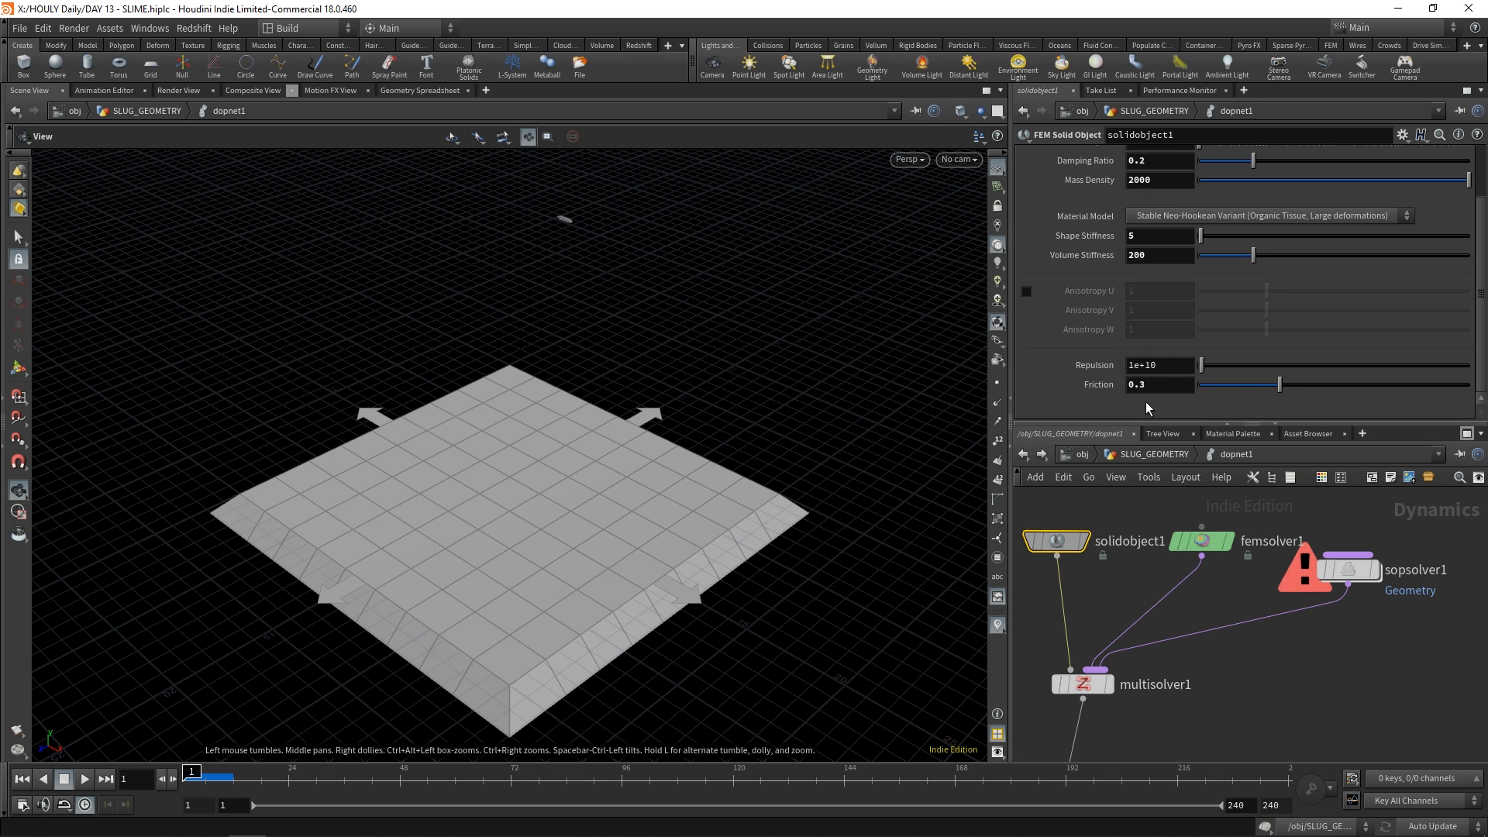
scroll(635, 370, "up", 4)
middle_click_drag(582, 324, 672, 372)
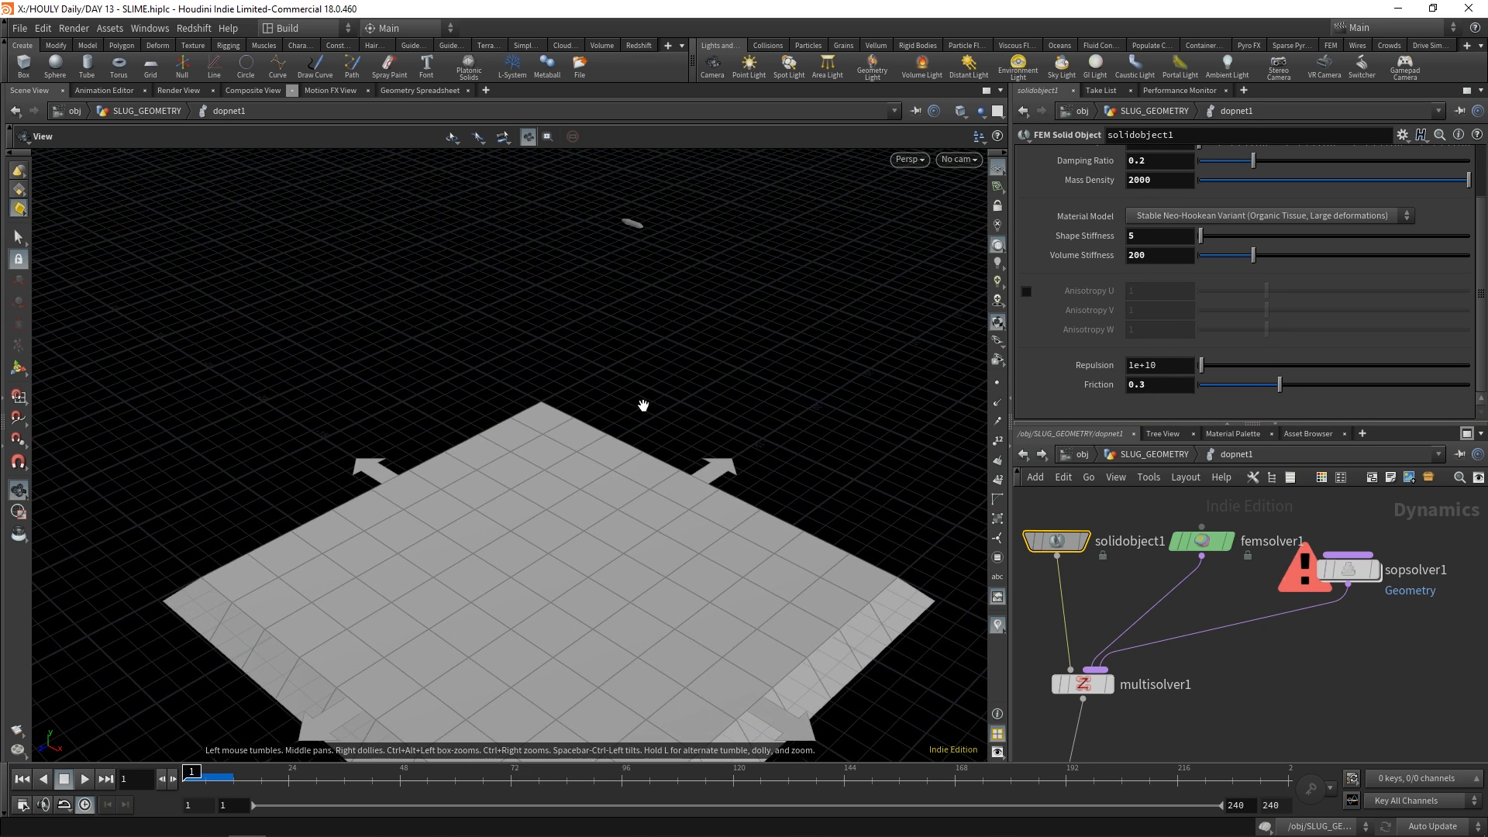
left_click_drag(642, 405, 567, 485)
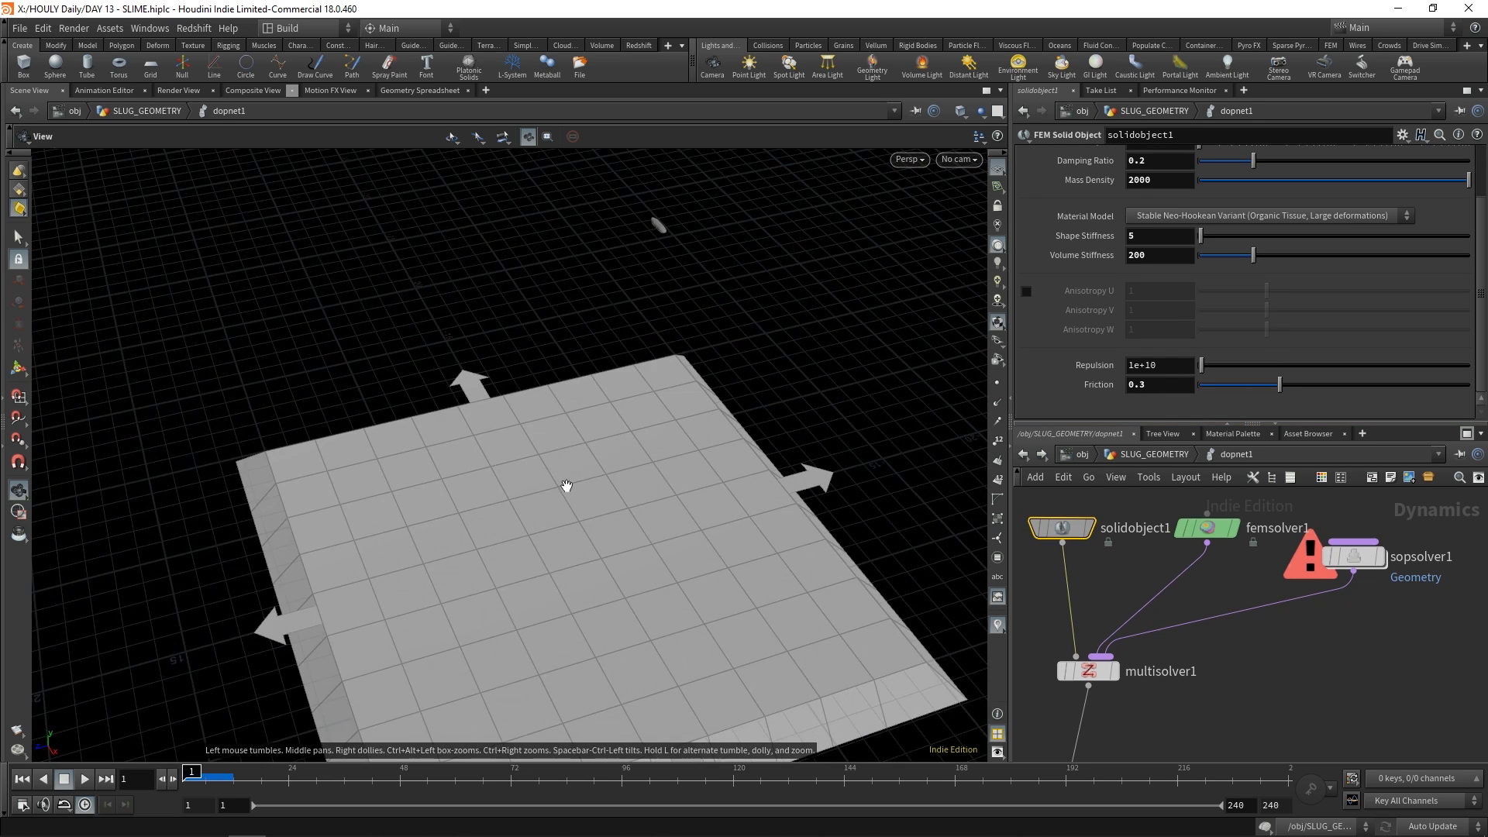
Open sopsolver1, display its imported slug motion geometry and scrub the timeline to frame 172
double_click(1289, 558)
left_click(1097, 577)
scroll(496, 565, "up", 1)
key("space+g")
left_click_drag(189, 781, 985, 640)
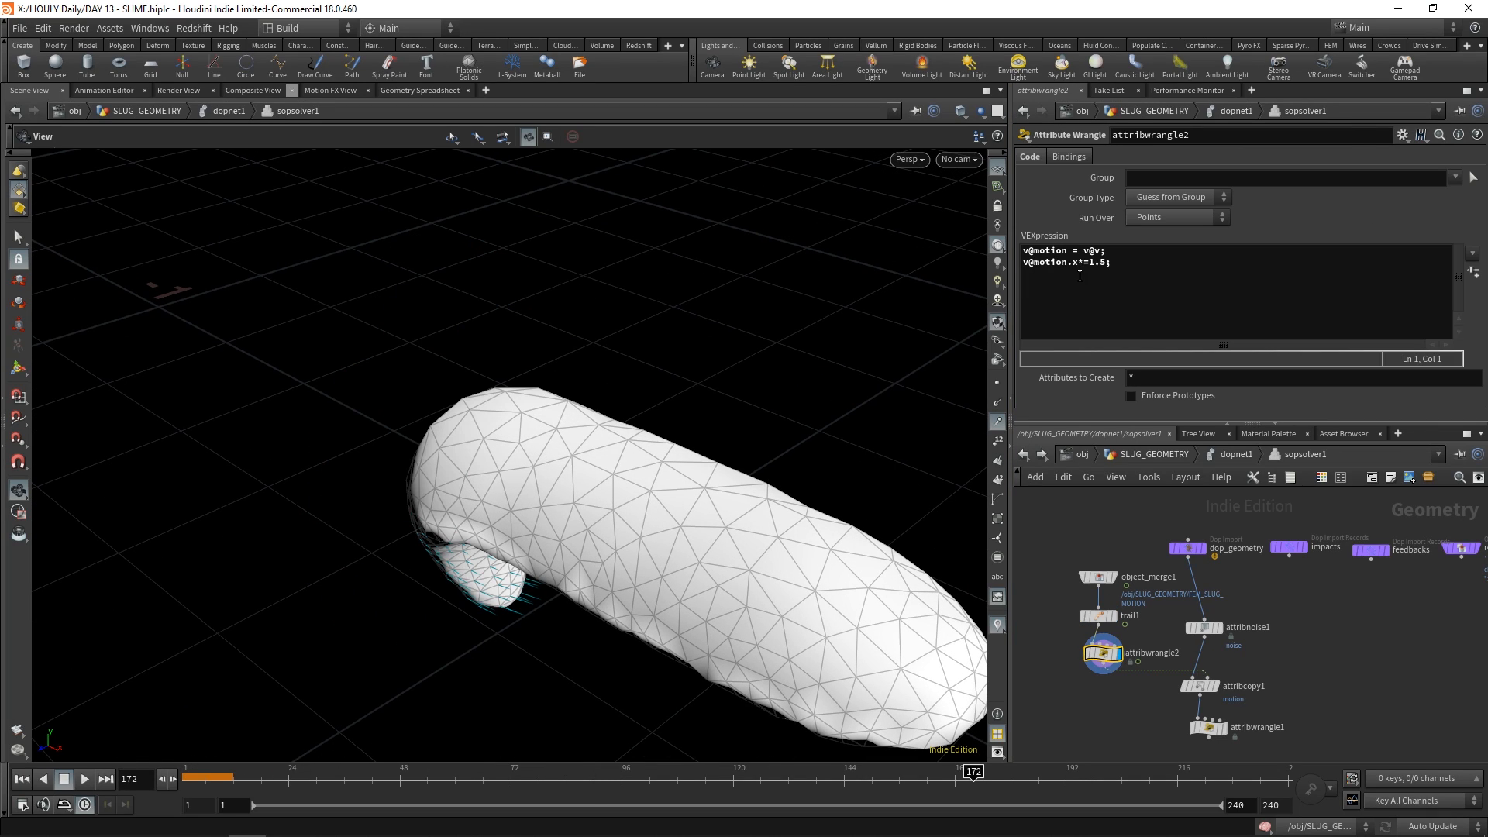
Examine the VEX motion code of attribwrangle2 and the settings of attribnoise1
double_click(1024, 250)
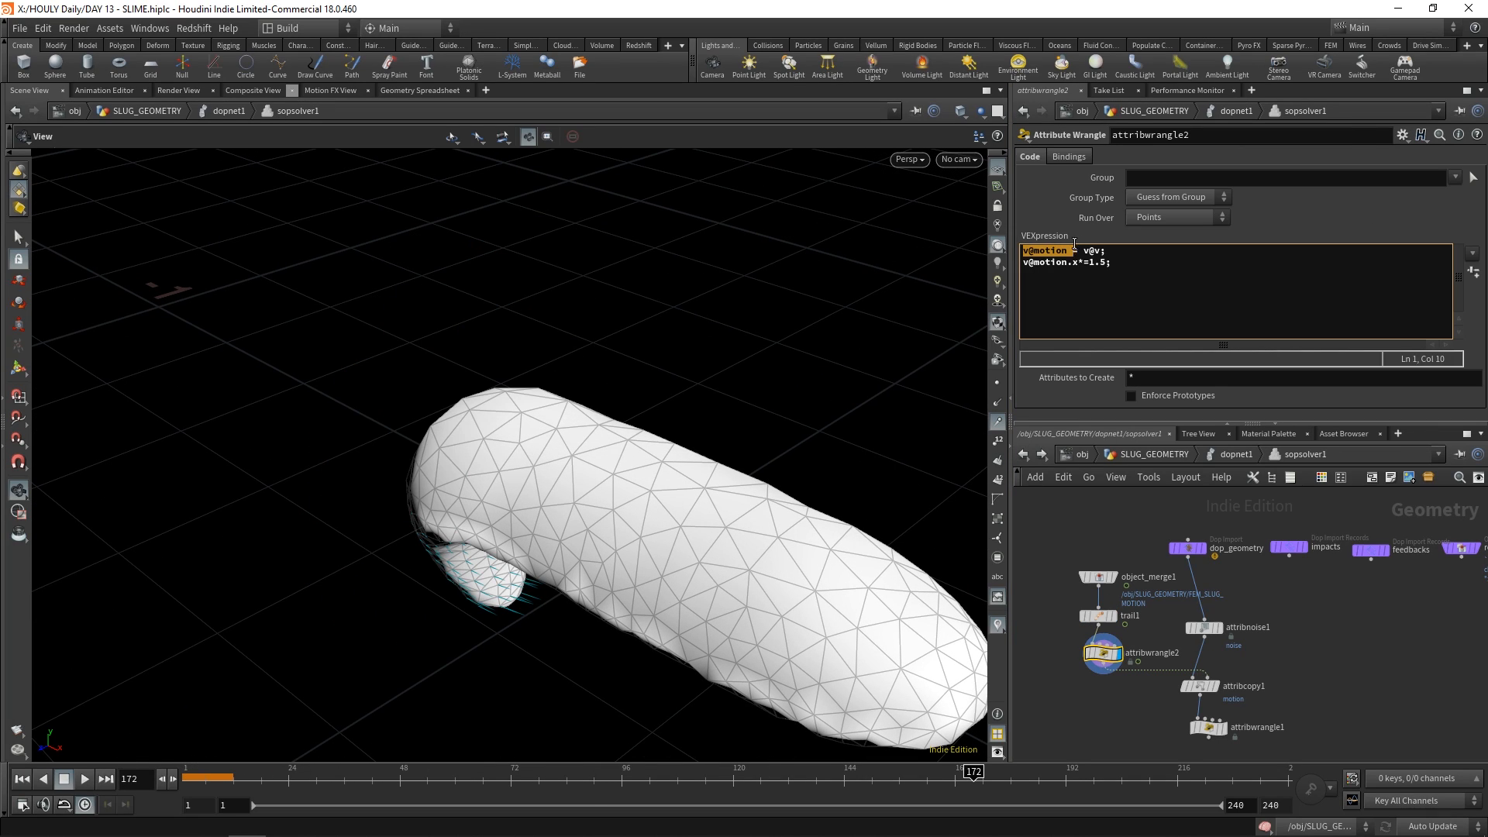
left_click(1228, 645)
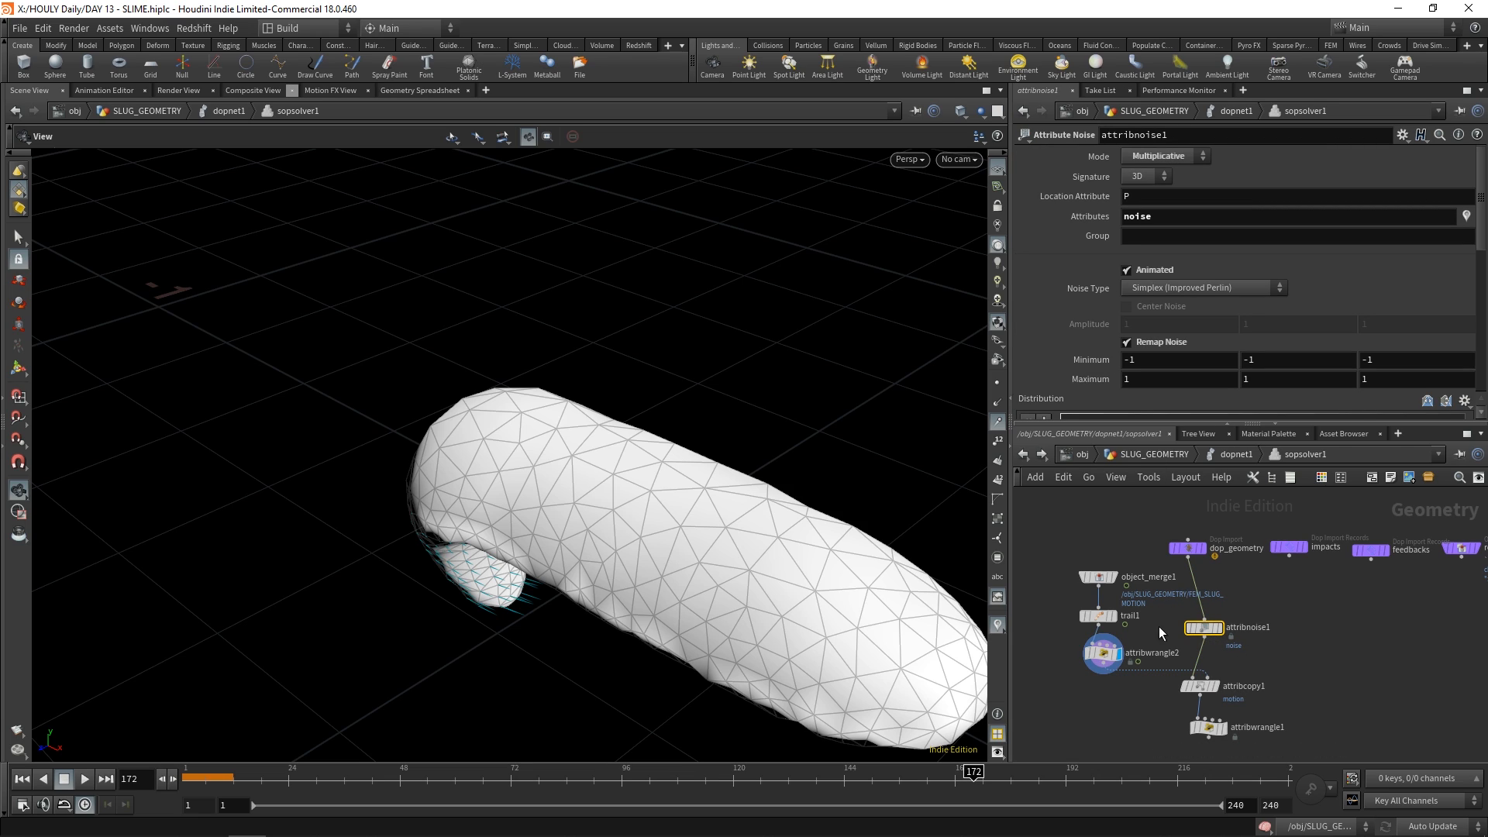
left_click(1118, 660)
left_click(1101, 251)
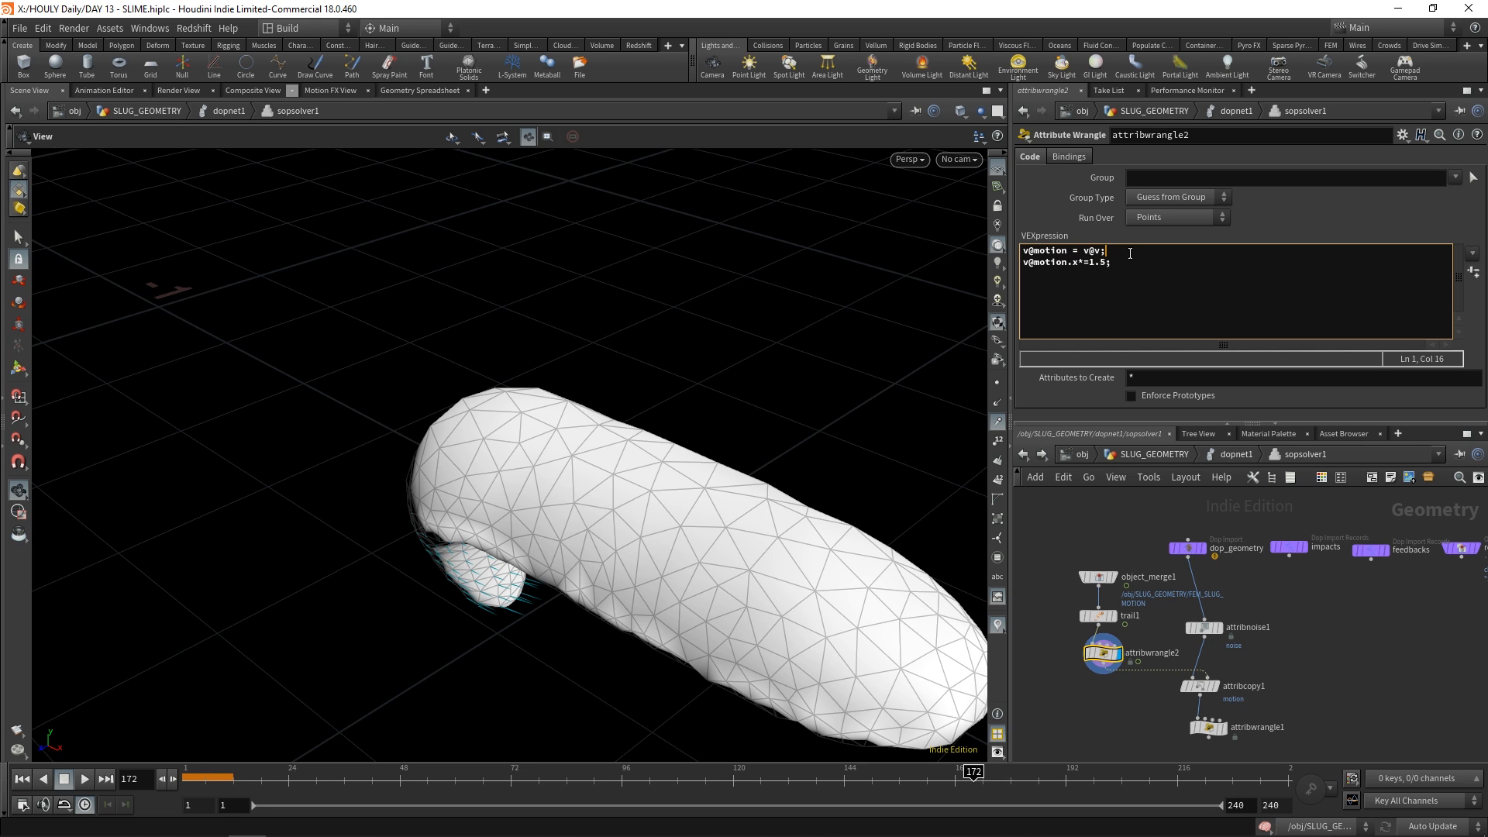
Review attribcopy1's motion attribute transfer and the VEX velocity code of attribwrangle1
left_click_drag(552, 455, 472, 420)
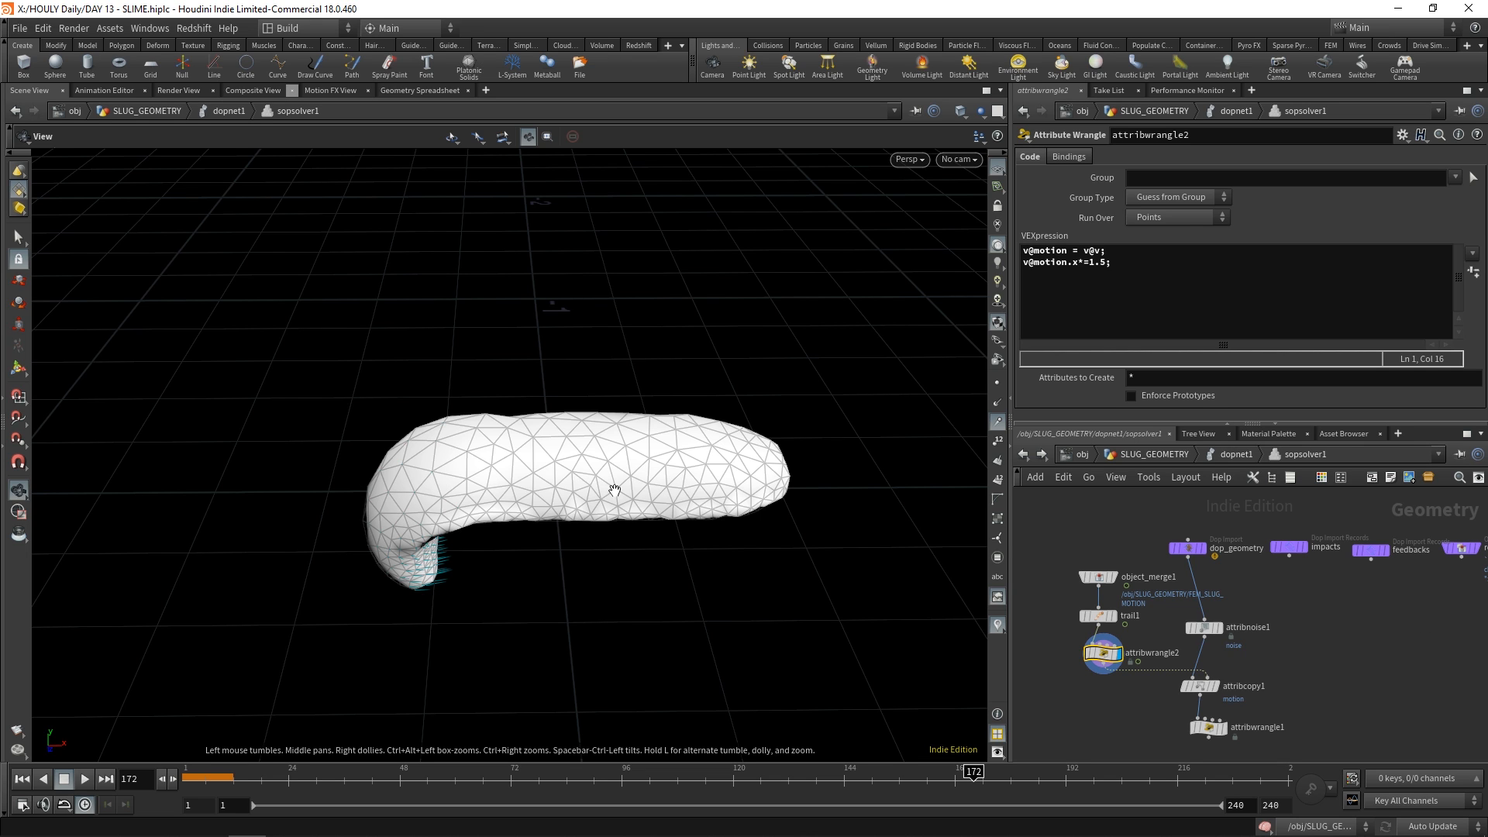
left_click(1217, 687)
left_click(1198, 686)
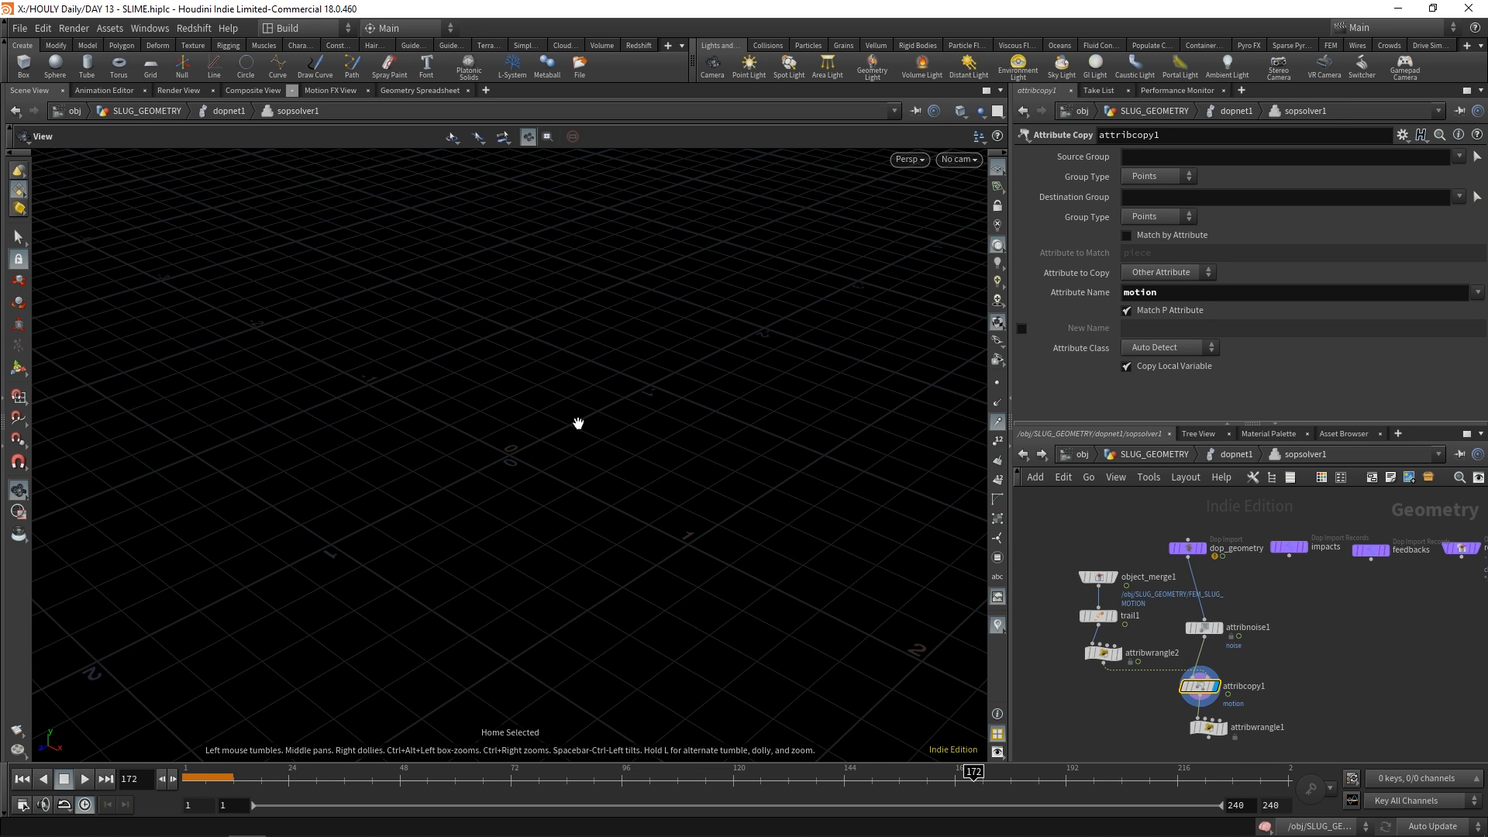
right_click_drag(675, 359, 620, 372)
middle_click_drag(620, 372, 631, 478)
left_click(1224, 728)
left_click(1208, 729)
left_click_drag(1041, 251, 1012, 253)
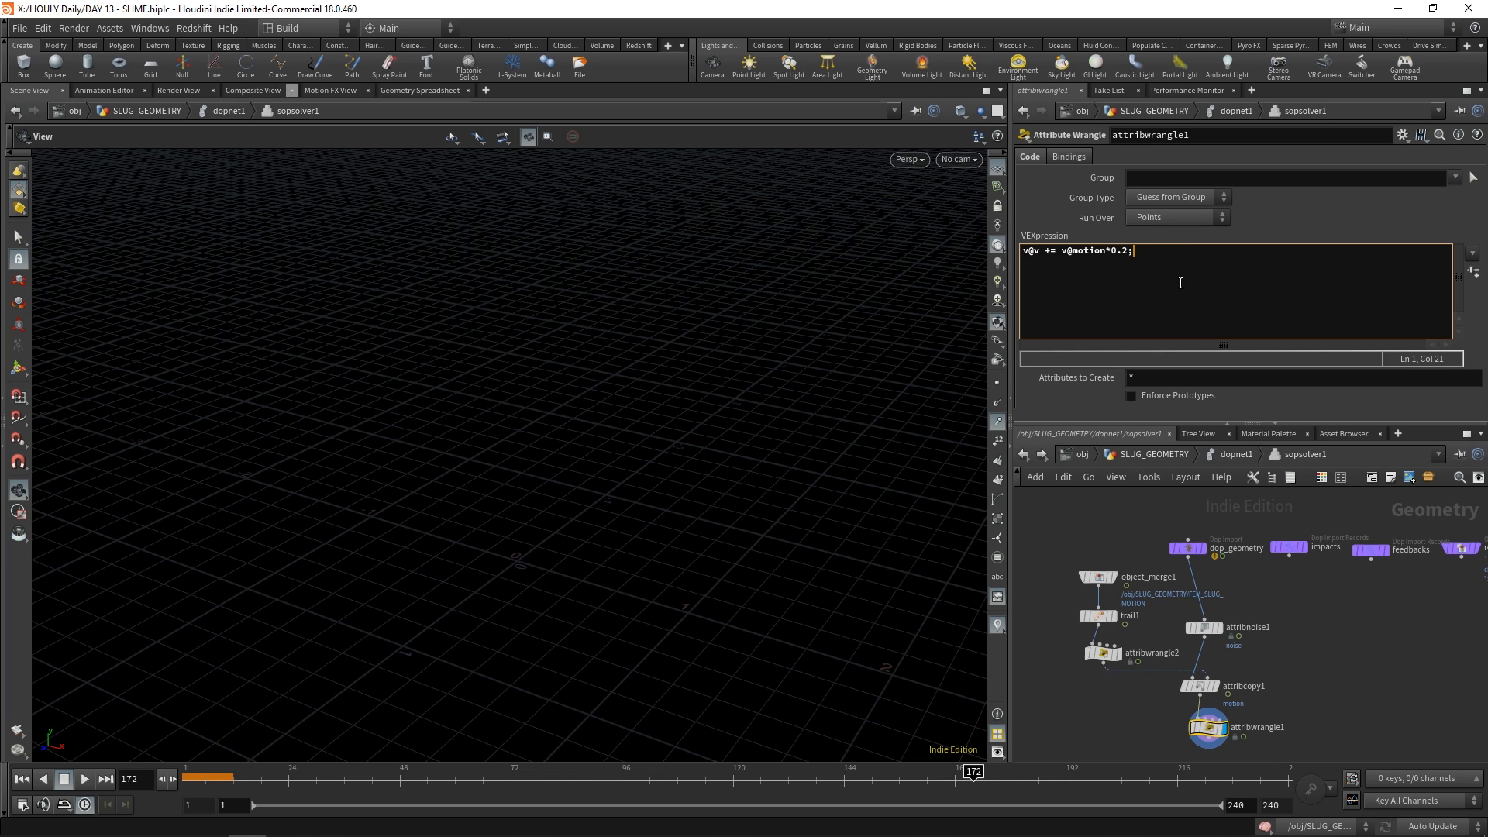
Display trail1 with its Compute Velocity settings and scrub through the imported slug motion
left_click(1114, 616)
left_click(1098, 616)
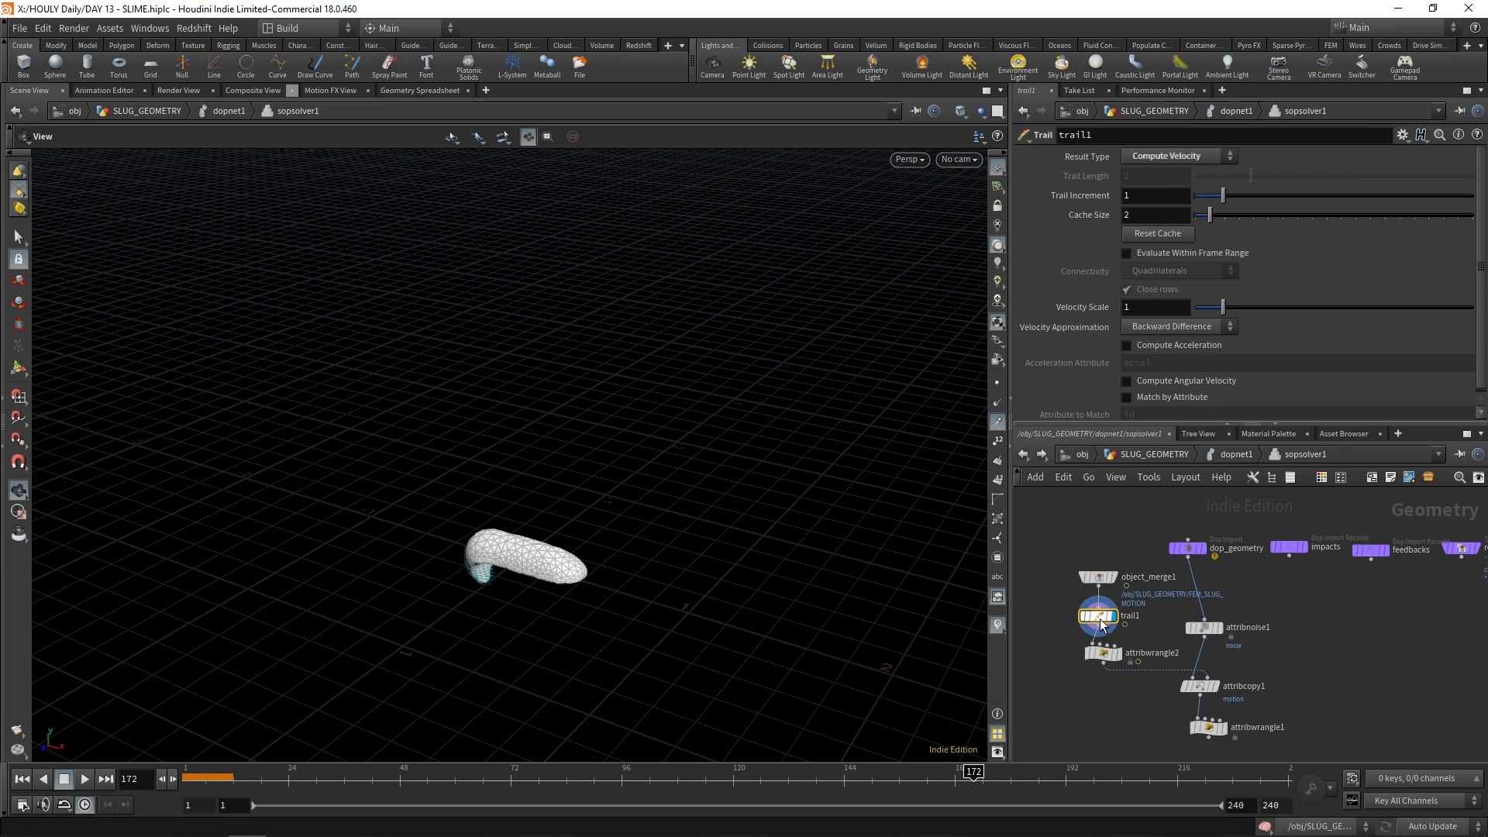
left_click_drag(198, 778, 589, 778)
Return to frame 1 and display filecache1's cached slug in SLUG_GEOMETRY, framed and without the velocity trails
key("ctrl+Up")
key("u")
key("u")
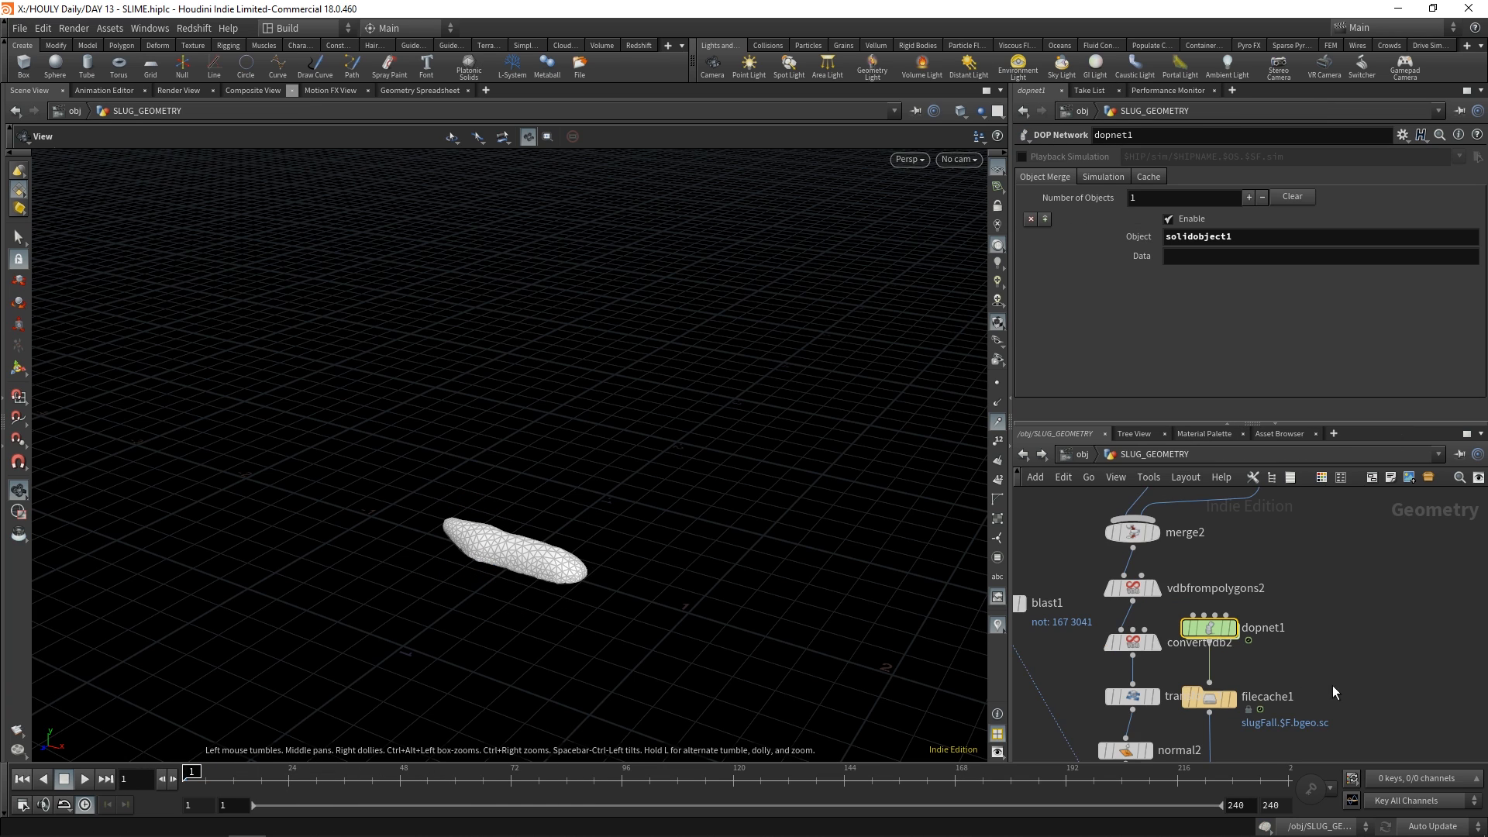
middle_click_drag(1332, 685, 1307, 596)
scroll(1307, 596, "down", 1)
left_click(1225, 607)
left_click(1210, 608)
key("g")
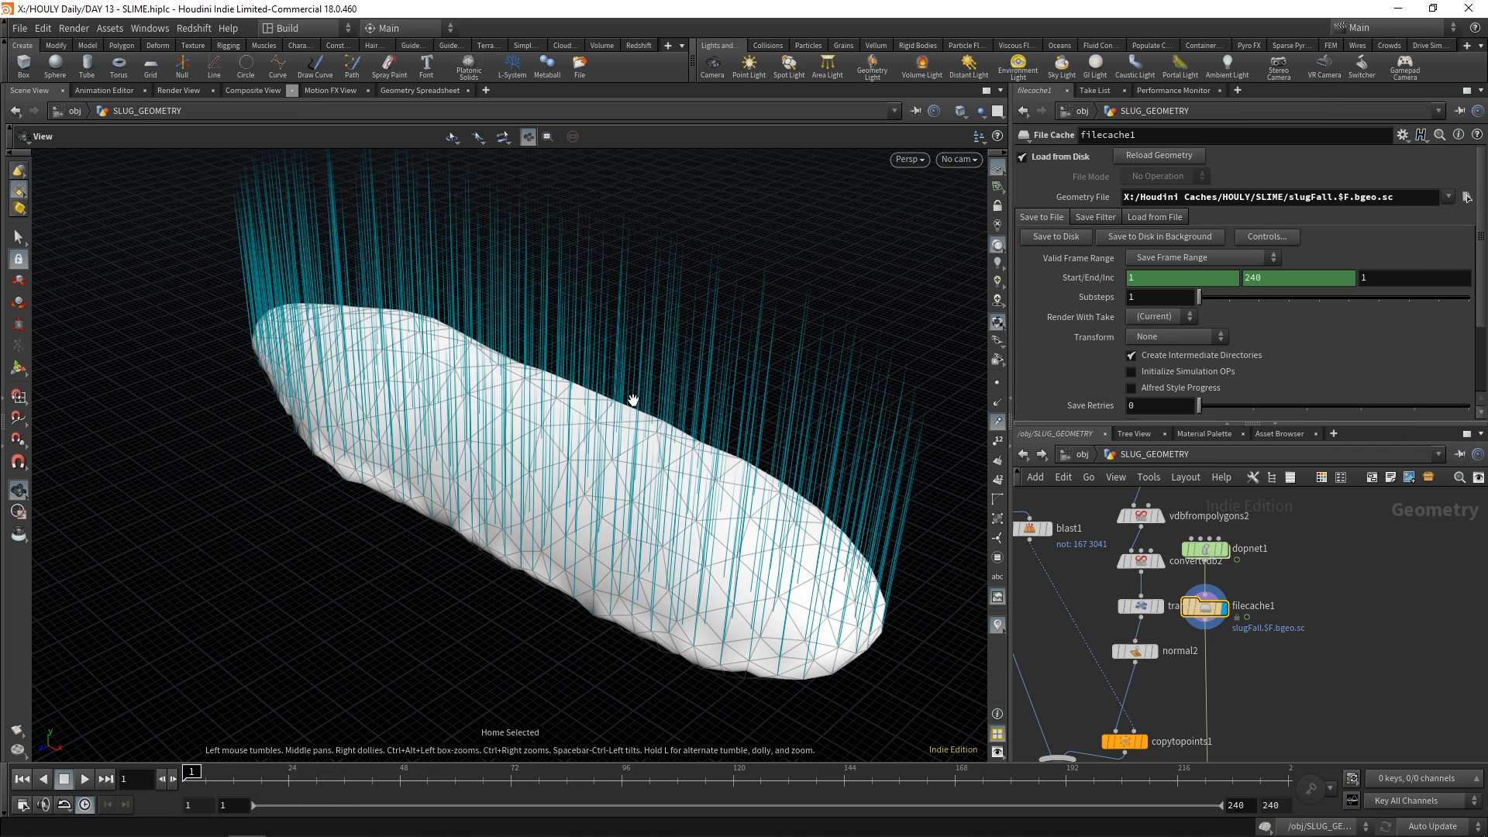
left_click(998, 382)
Look through cam1 and briefly play the cached slug simulation
left_click(959, 159)
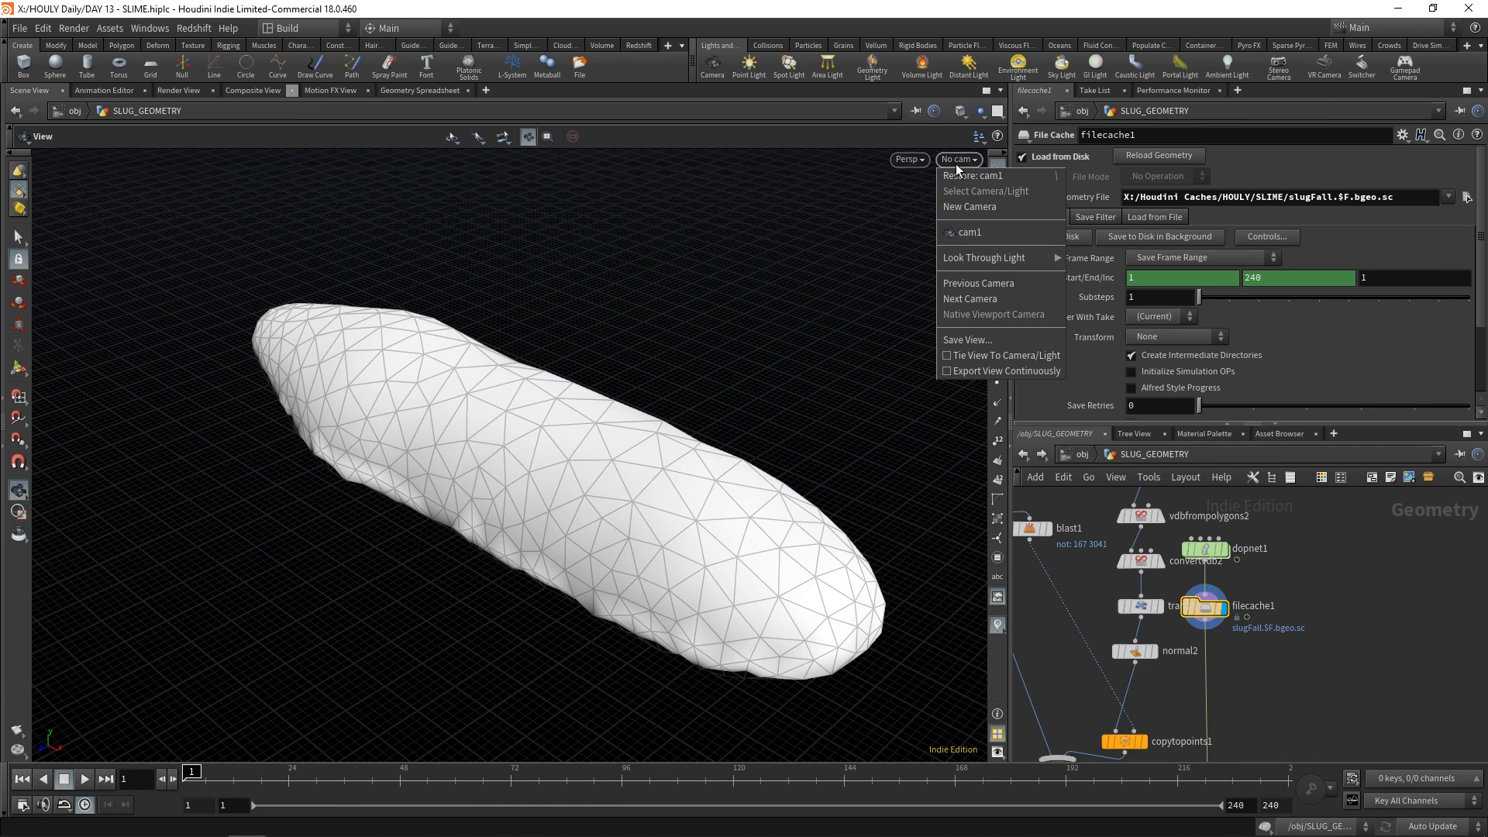
left_click(968, 229)
left_click(86, 779)
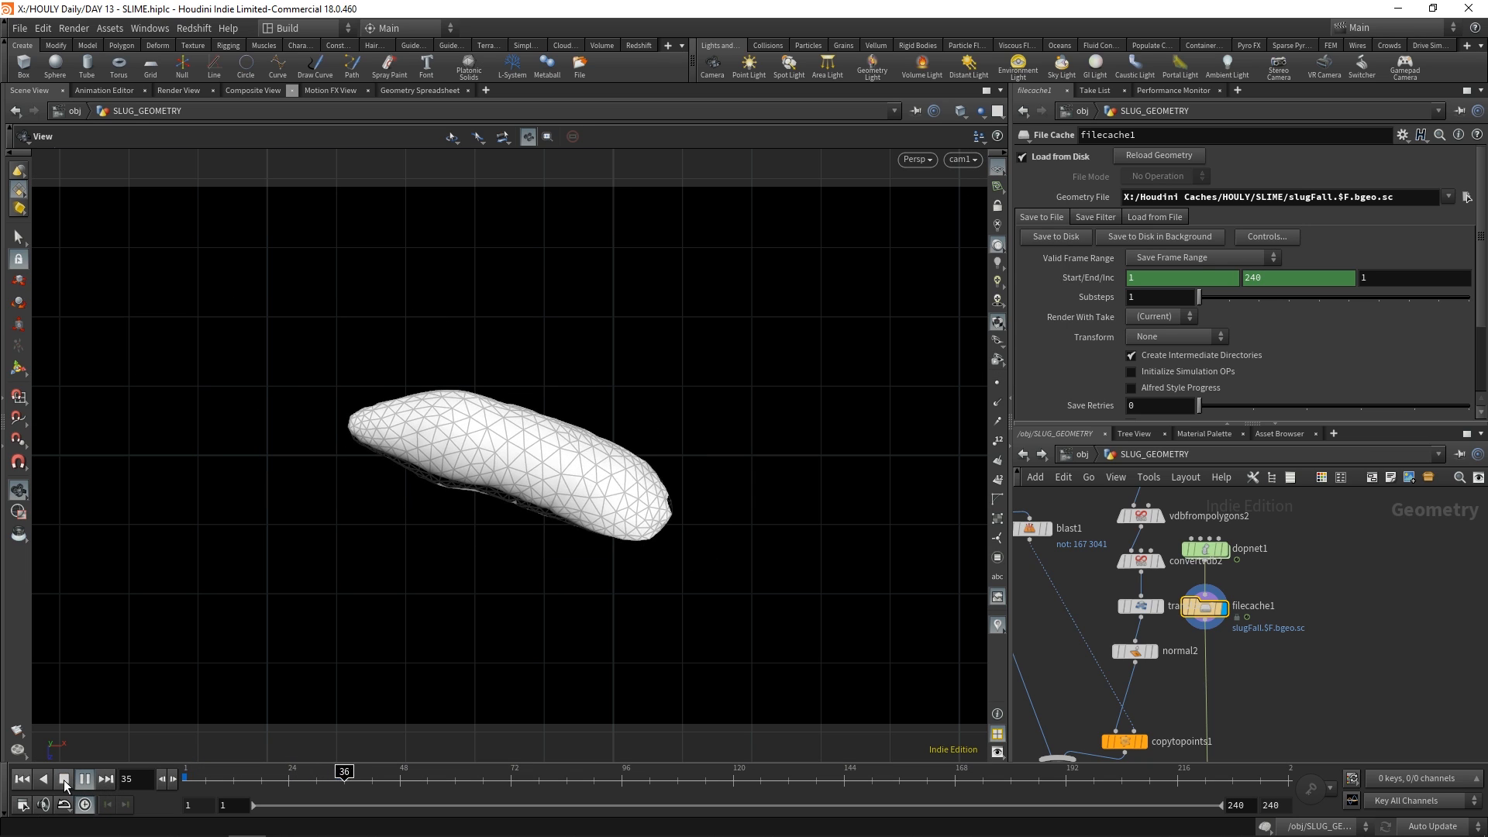
left_click(64, 780)
Frame the cached slug, scrub the timeline to frame 204 and inspect the deformation from several angles
scroll(362, 628, "down", 5)
left_click_drag(362, 627, 433, 630)
key("space+g")
left_click_drag(491, 566, 572, 488)
scroll(572, 489, "down", 1)
left_click_drag(371, 773, 812, 771)
left_click_drag(573, 416, 587, 554)
left_click_drag(836, 777, 1121, 774)
left_click_drag(547, 394, 558, 372)
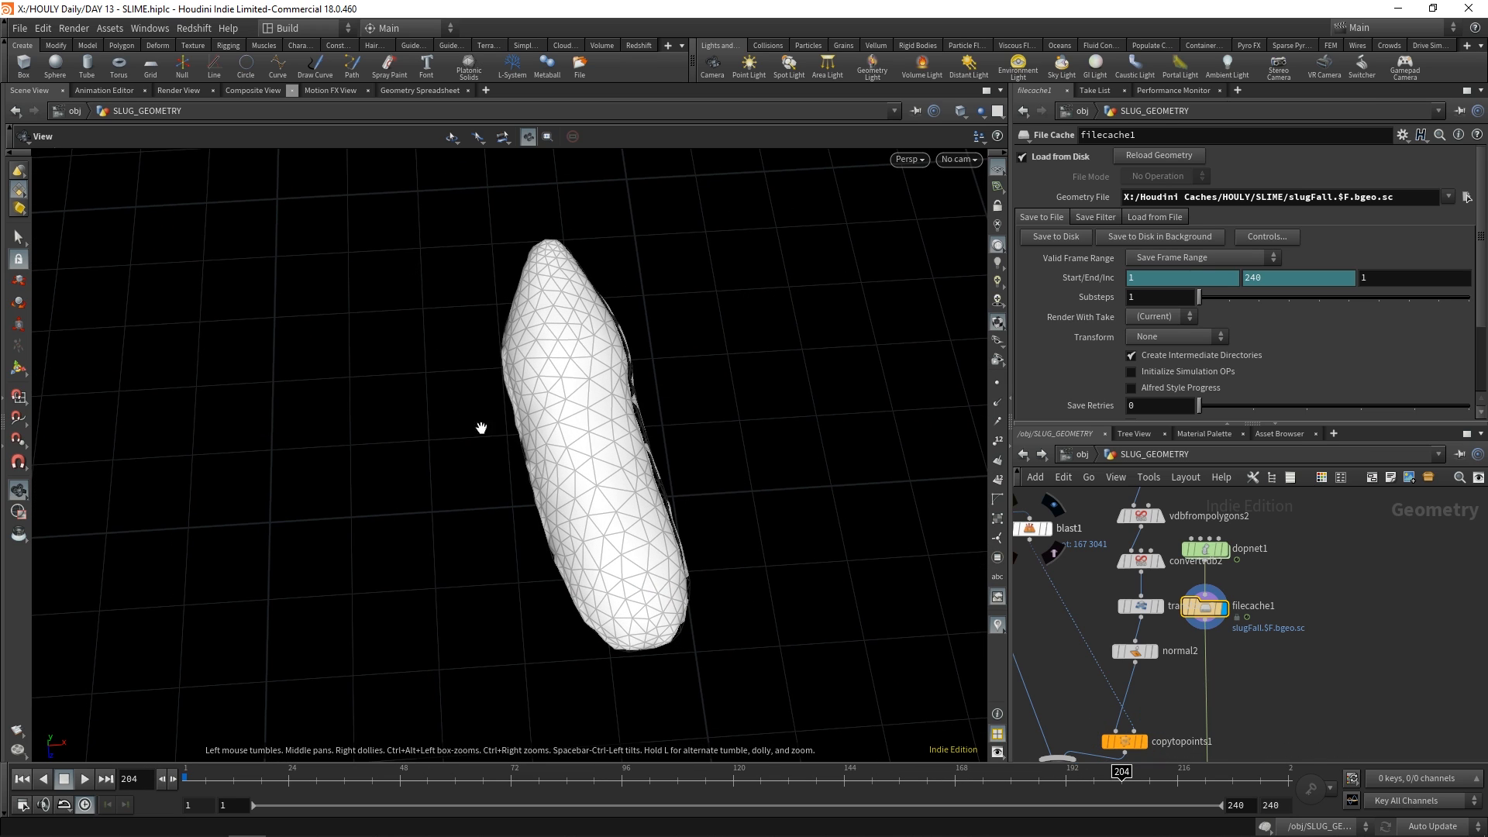
left_click_drag(694, 484, 719, 413)
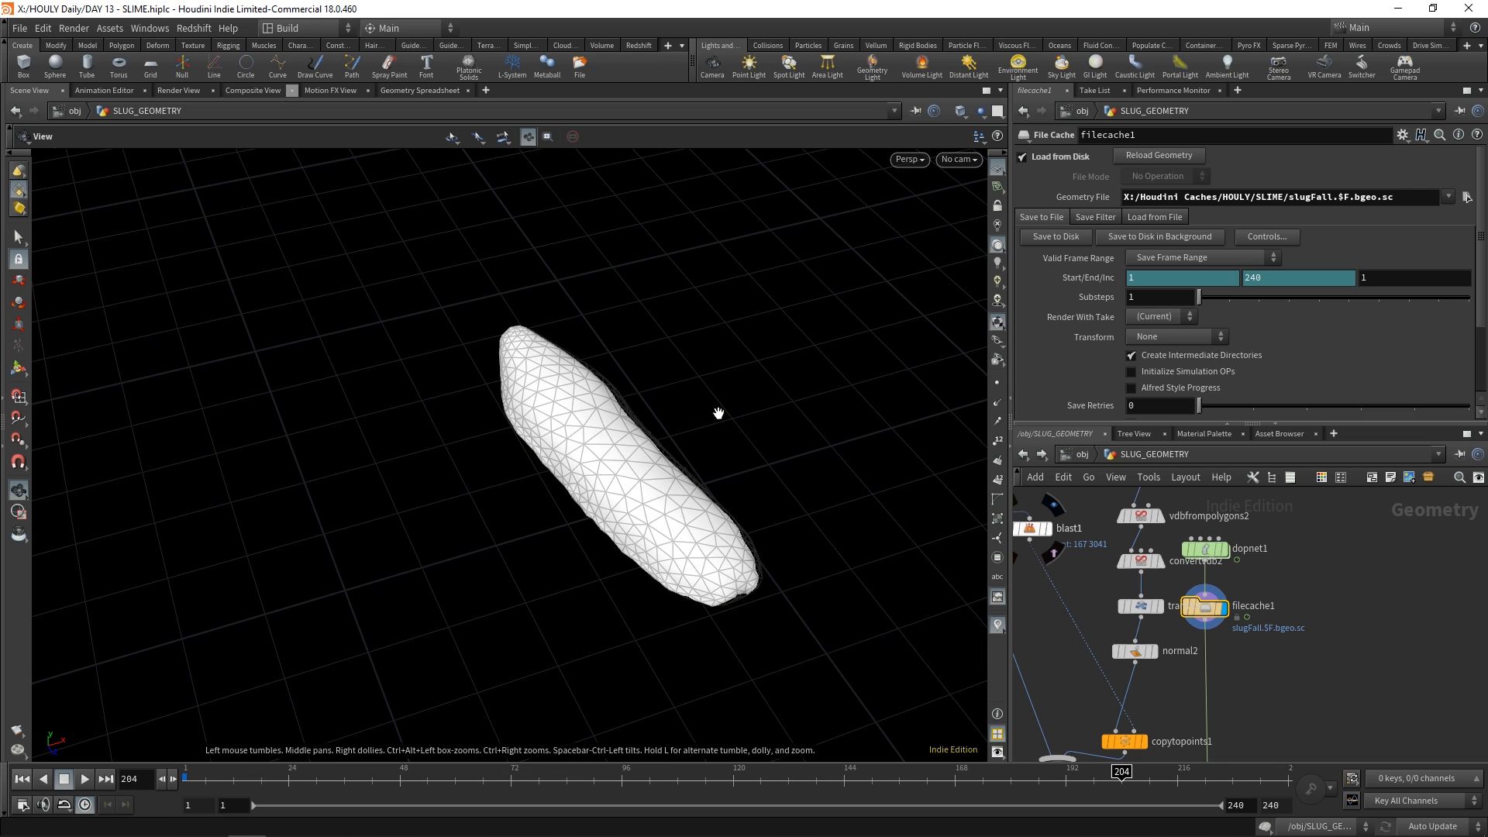
Review pointdeform1's capture and deform settings and display the solidembed1 node's output
middle_click_drag(1335, 698, 1299, 657)
scroll(1355, 583, "down", 1)
scroll(1298, 658, "up", 2)
left_click(1269, 642)
left_click(1249, 643)
scroll(1100, 542, "down", 2)
middle_click_drag(1073, 500, 1182, 654)
scroll(1181, 654, "up", 1)
left_click(1124, 710)
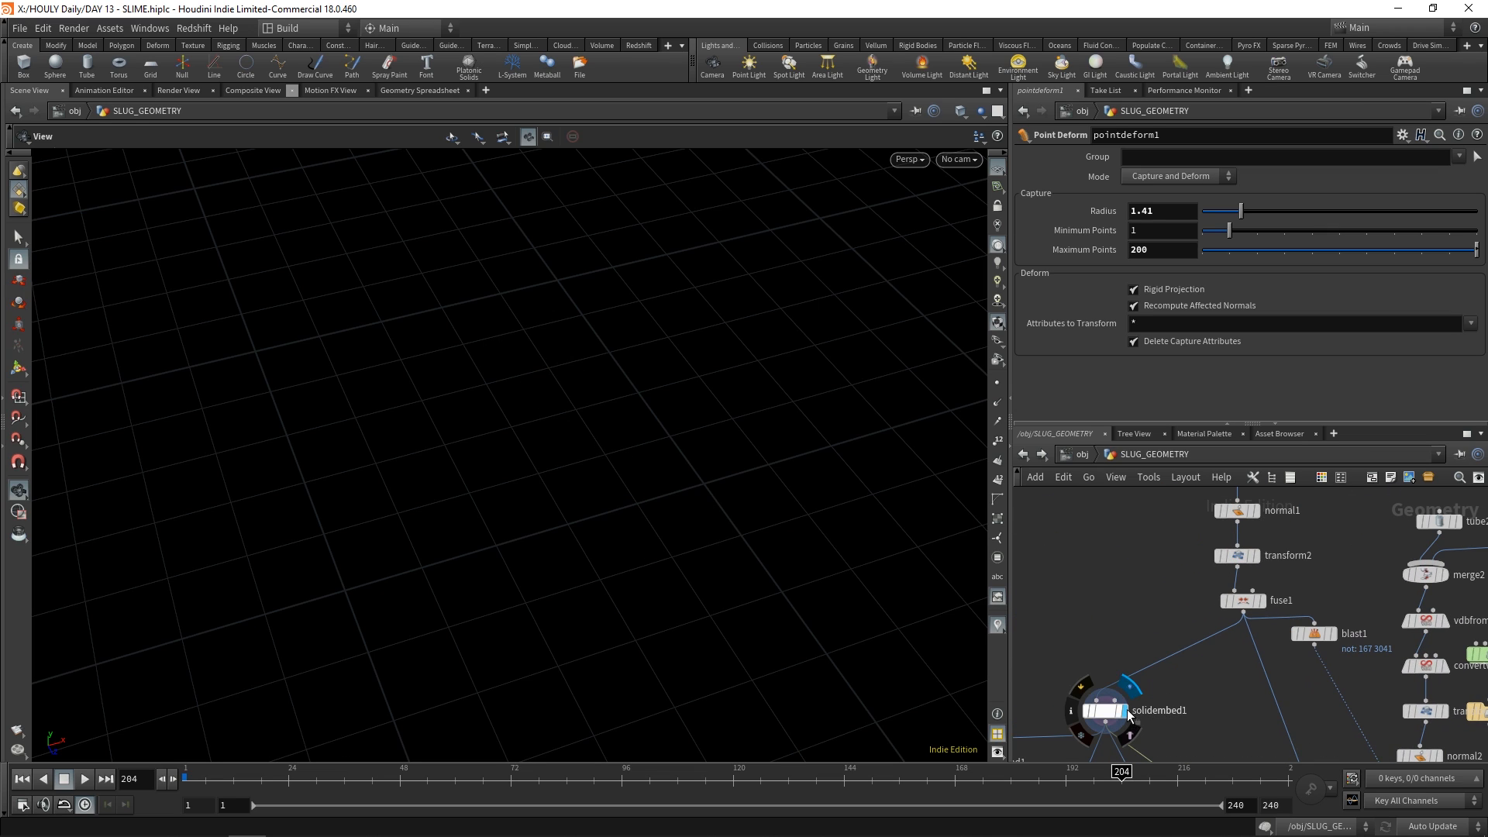
Display merge1 and inspect the slug body combined with its tentacles
middle_click_drag(1348, 686, 1233, 574)
left_click(1313, 734)
left_click(1295, 734)
middle_click_drag(1228, 632, 1226, 560)
left_click(1225, 689)
middle_click_drag(1224, 658, 1243, 737)
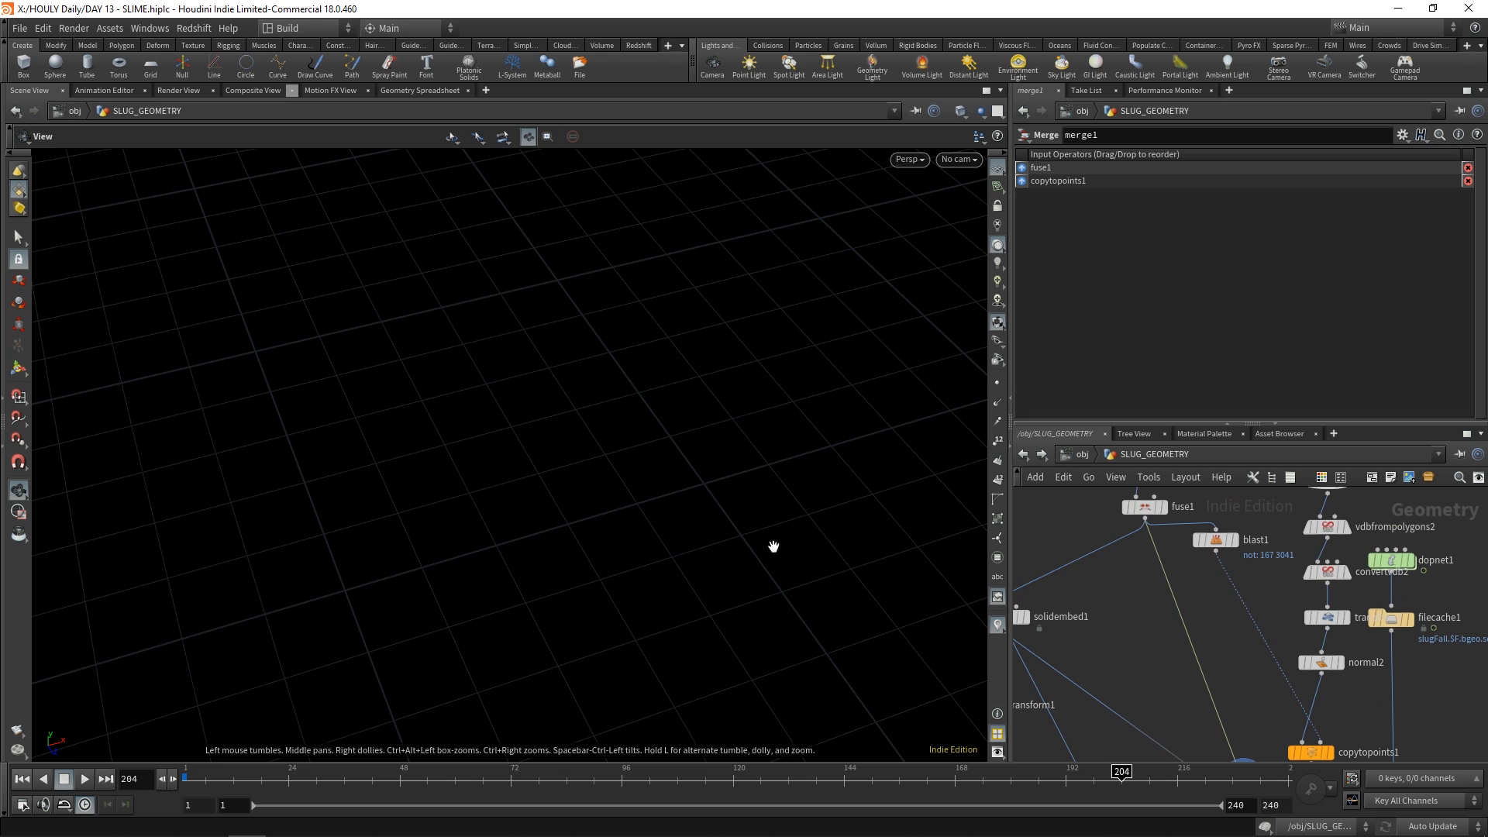
key("space+g")
left_click_drag(719, 549, 624, 588)
Display merge2 and inspect the tentacle built from tube2 and sphere1
middle_click_drag(1246, 651, 1131, 748)
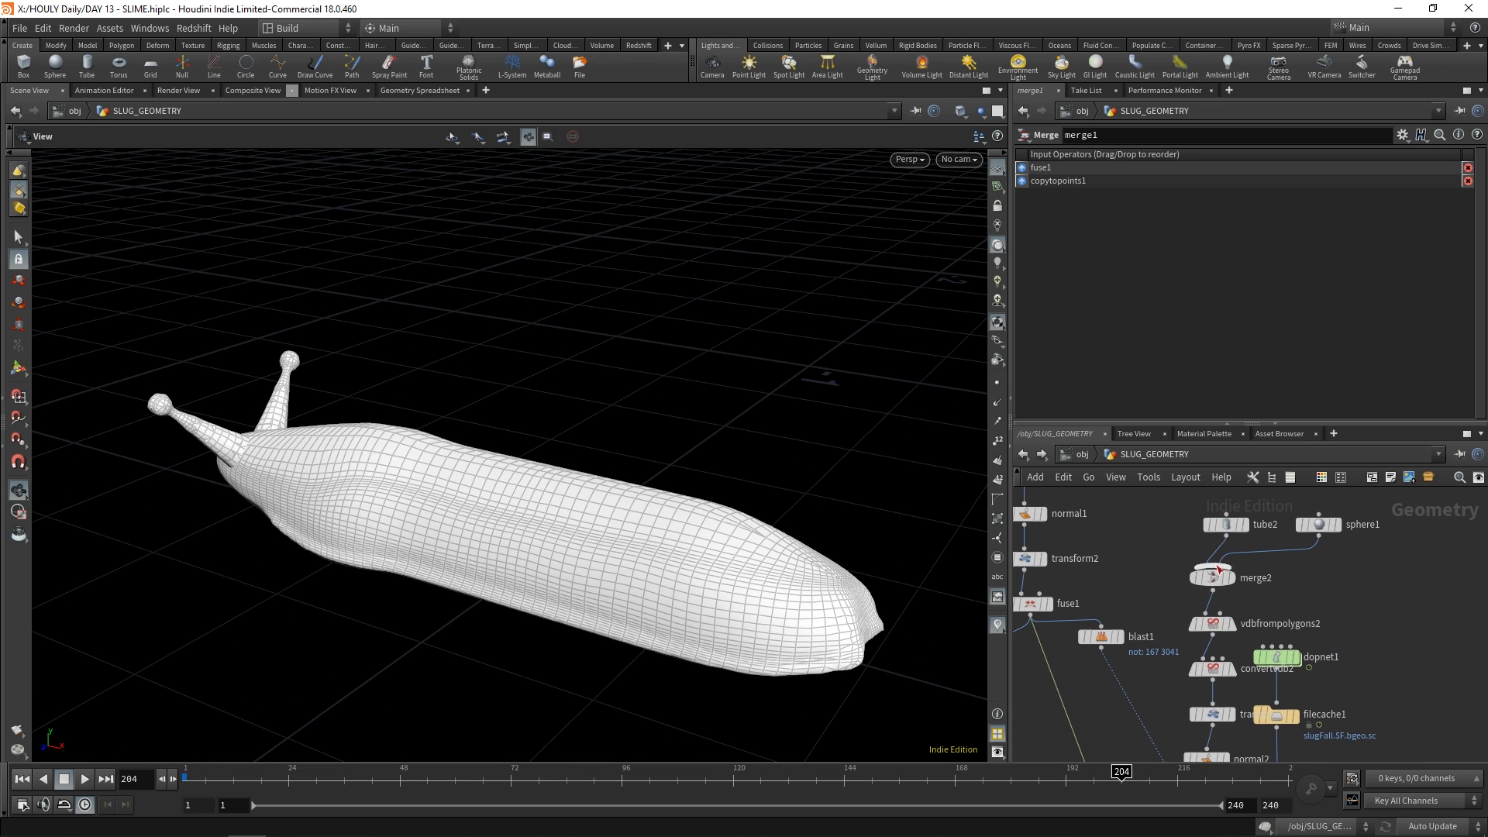
left_click(1231, 581)
left_click(1214, 578)
key("space+g")
left_click_drag(496, 608, 474, 614)
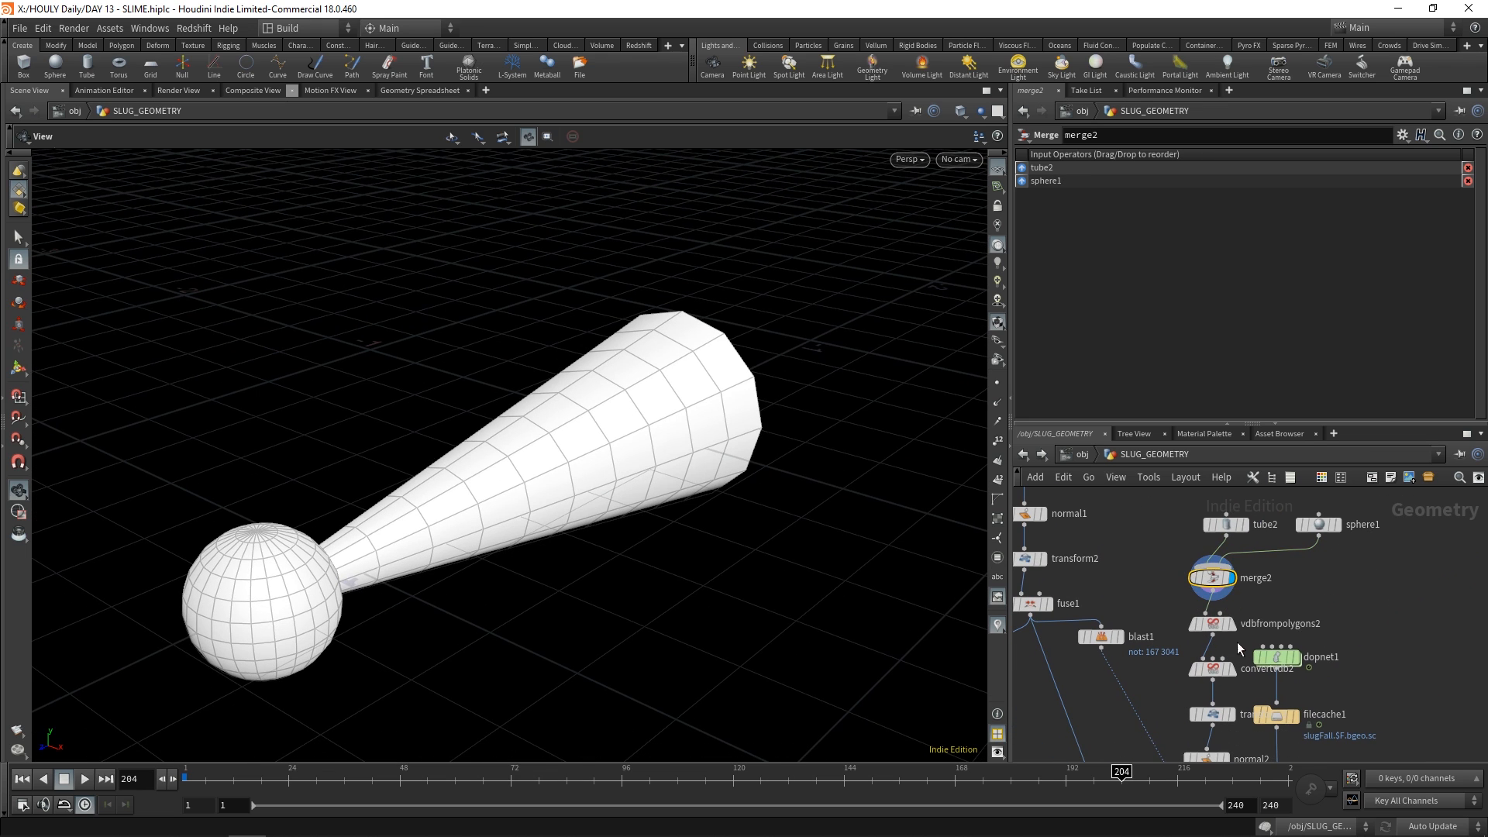
Display blast1 and inspect the points it keeps for placing the tentacles
middle_click_drag(1133, 655, 1140, 592)
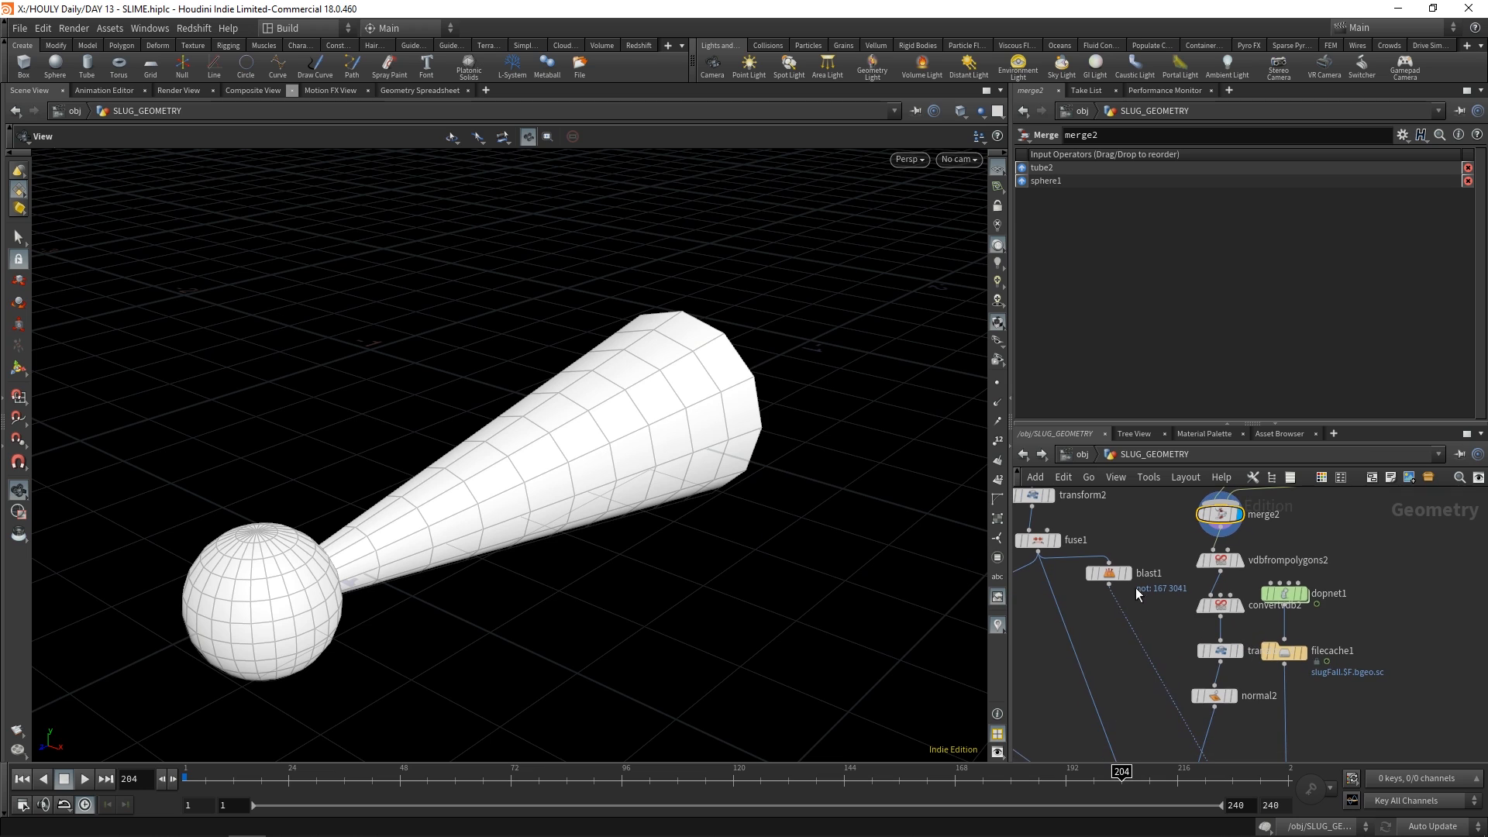
left_click(1122, 575)
key("space+g")
middle_click_drag(1152, 704, 1149, 651)
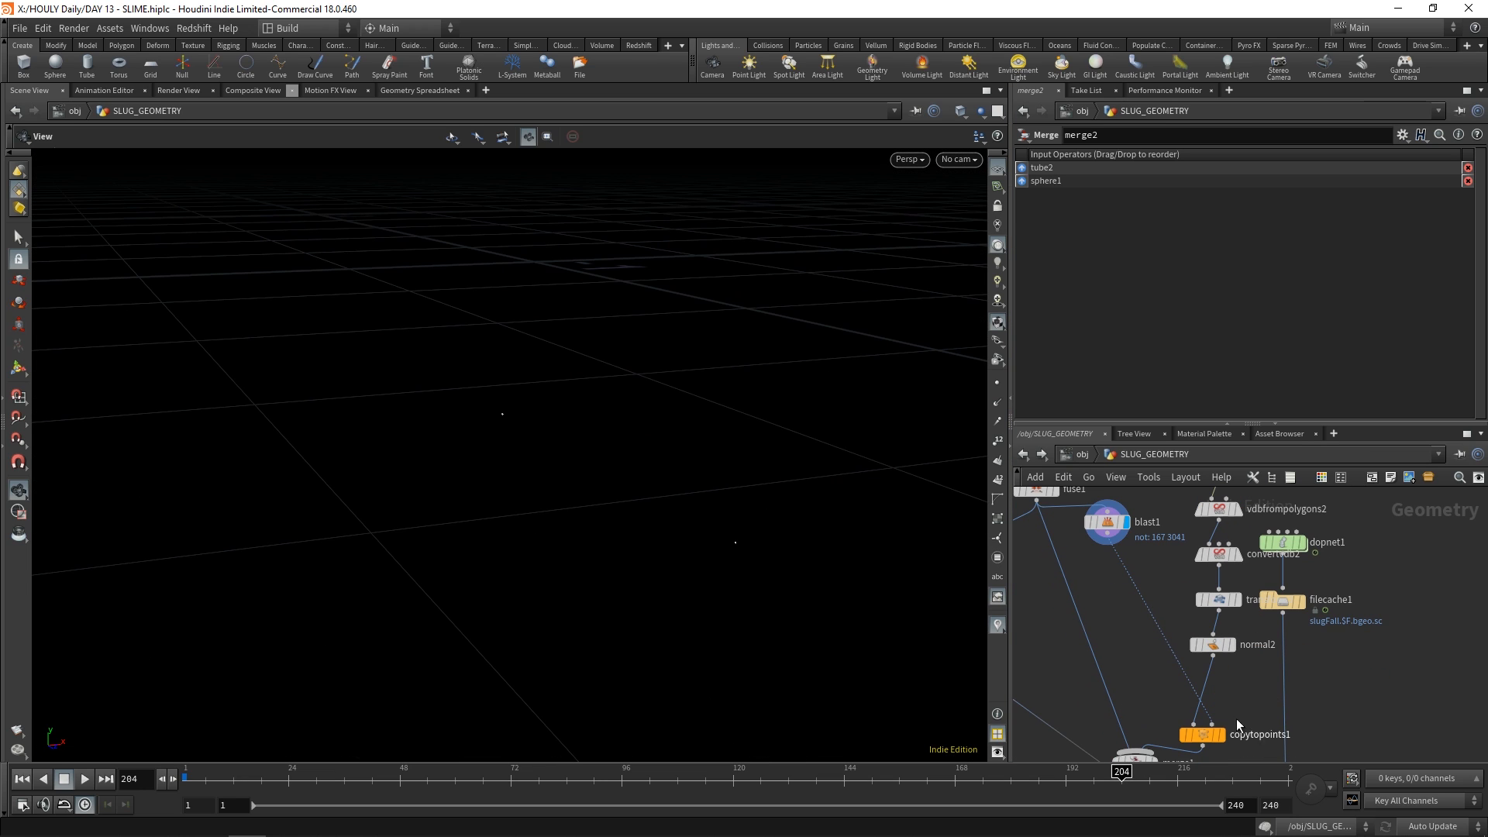
Display copytopoints1 and merge1 to examine the tentacles placed on the slug's head
middle_click_drag(1255, 734, 1241, 675)
left_click(1208, 675)
key("space+g")
left_click(1140, 702)
Display the detailed slug deformed by pointdeform1, scrub back through its motion and inspect the resulting DYNAMIC_SLUG_OUT geometry
middle_click_drag(1279, 754, 1214, 518)
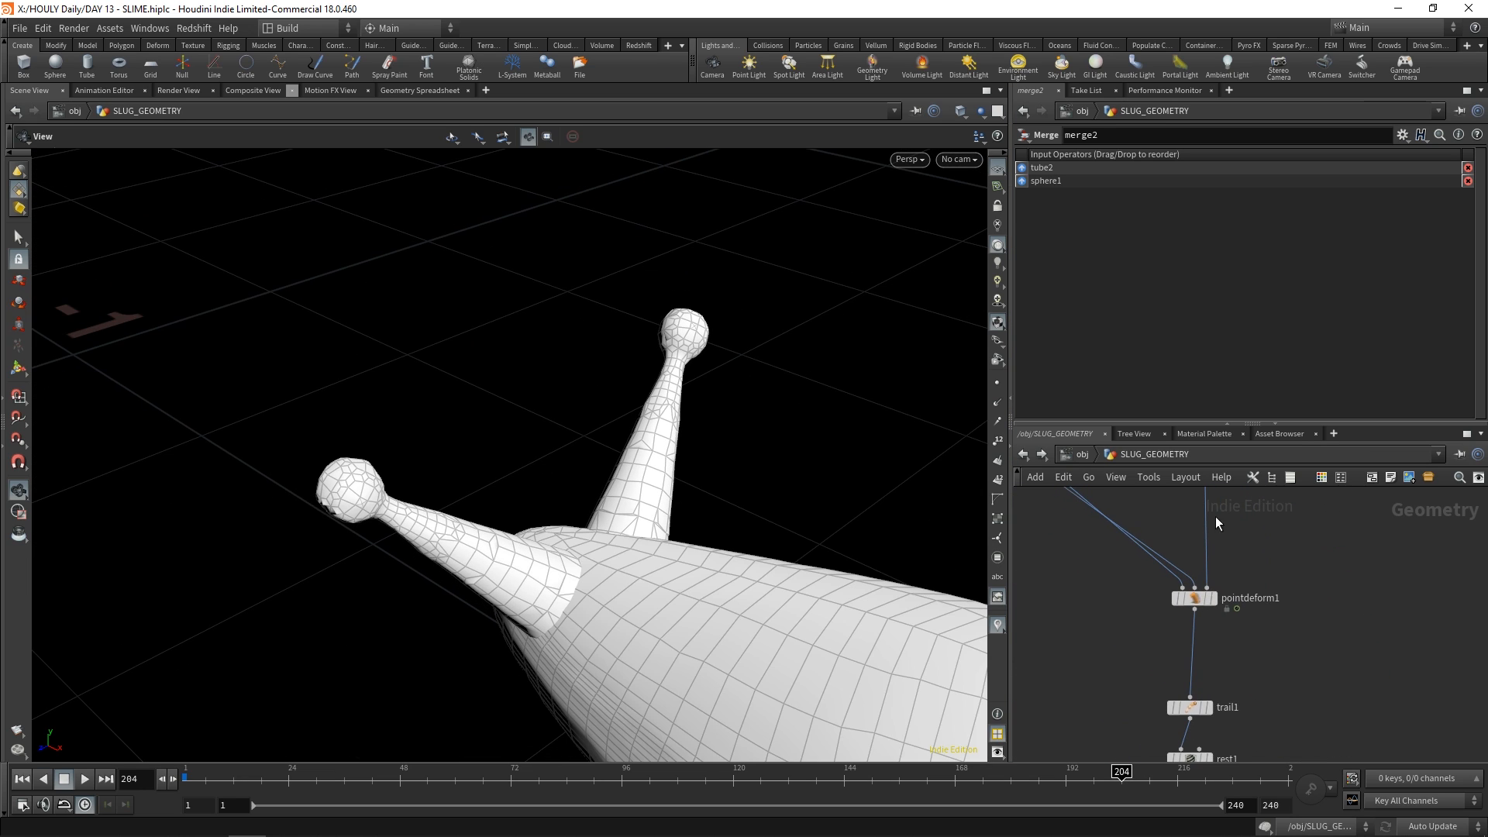
left_click(1214, 599)
left_click(1196, 598)
key("space+g")
right_click_drag(717, 554, 635, 511)
left_click_drag(718, 776, 354, 775)
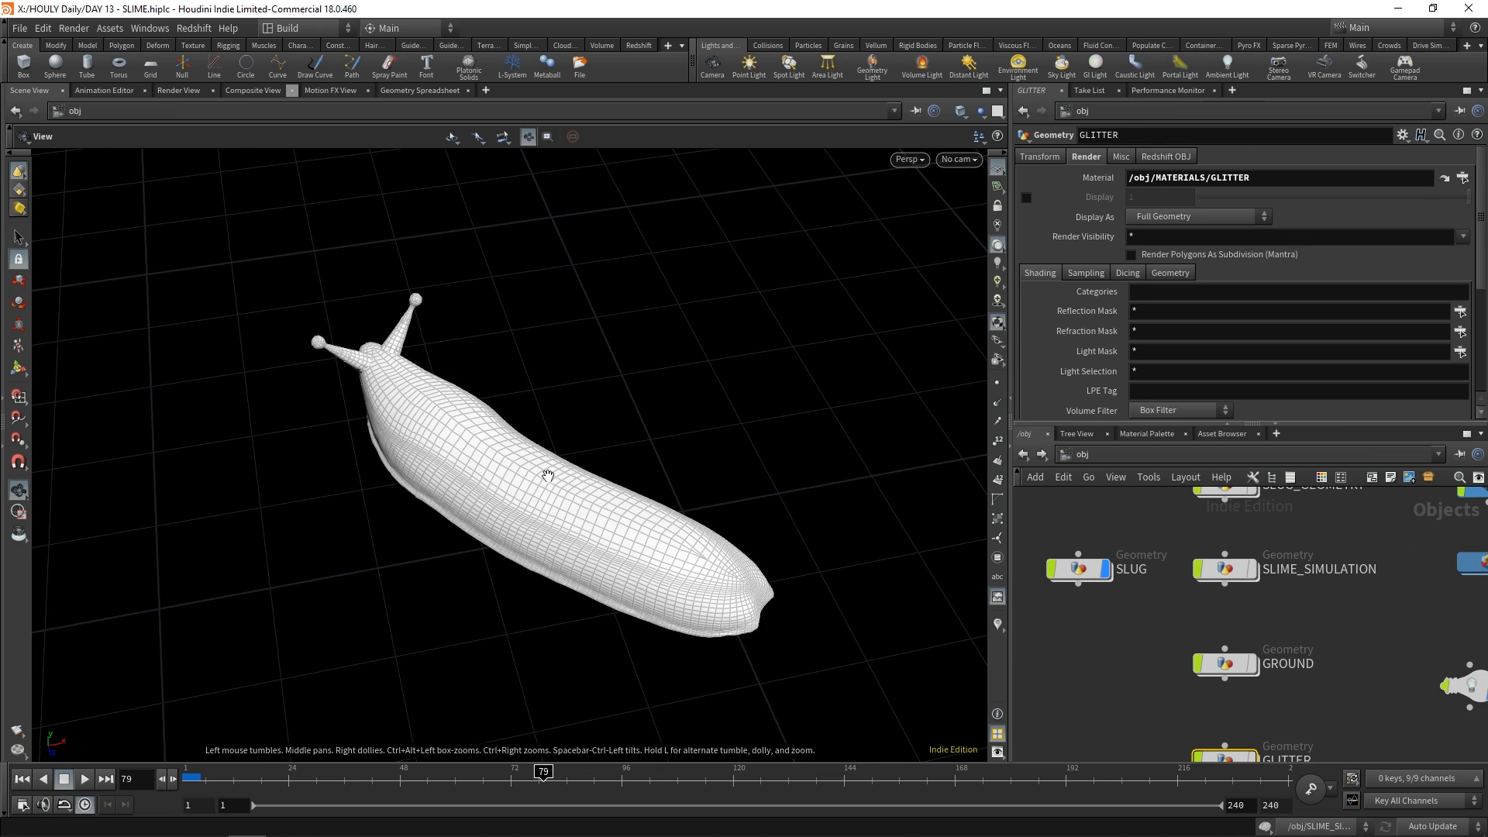
left_click_drag(548, 476, 698, 465)
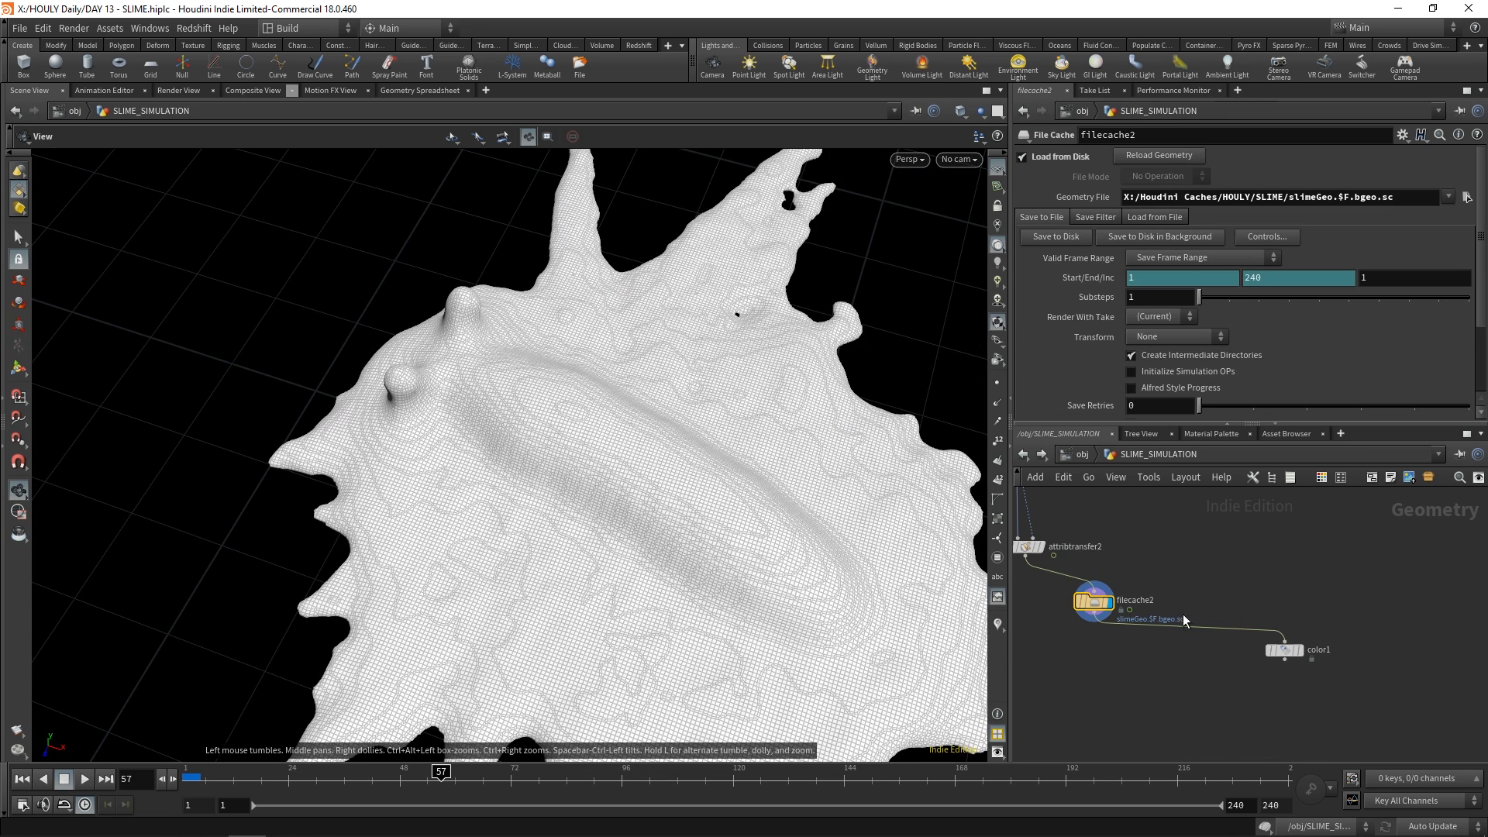
Open the SLIME_SIMULATION network and review object_merge1, which imports DYNAMIC_SLUG_OUT
middle_click_drag(1149, 562, 1277, 669)
scroll(1276, 666, "down", 3)
middle_click_drag(1125, 660, 1193, 724)
middle_click_drag(1100, 618, 1174, 713)
middle_click_drag(1080, 564, 1260, 695)
scroll(1163, 617, "up", 4)
left_click(1134, 597)
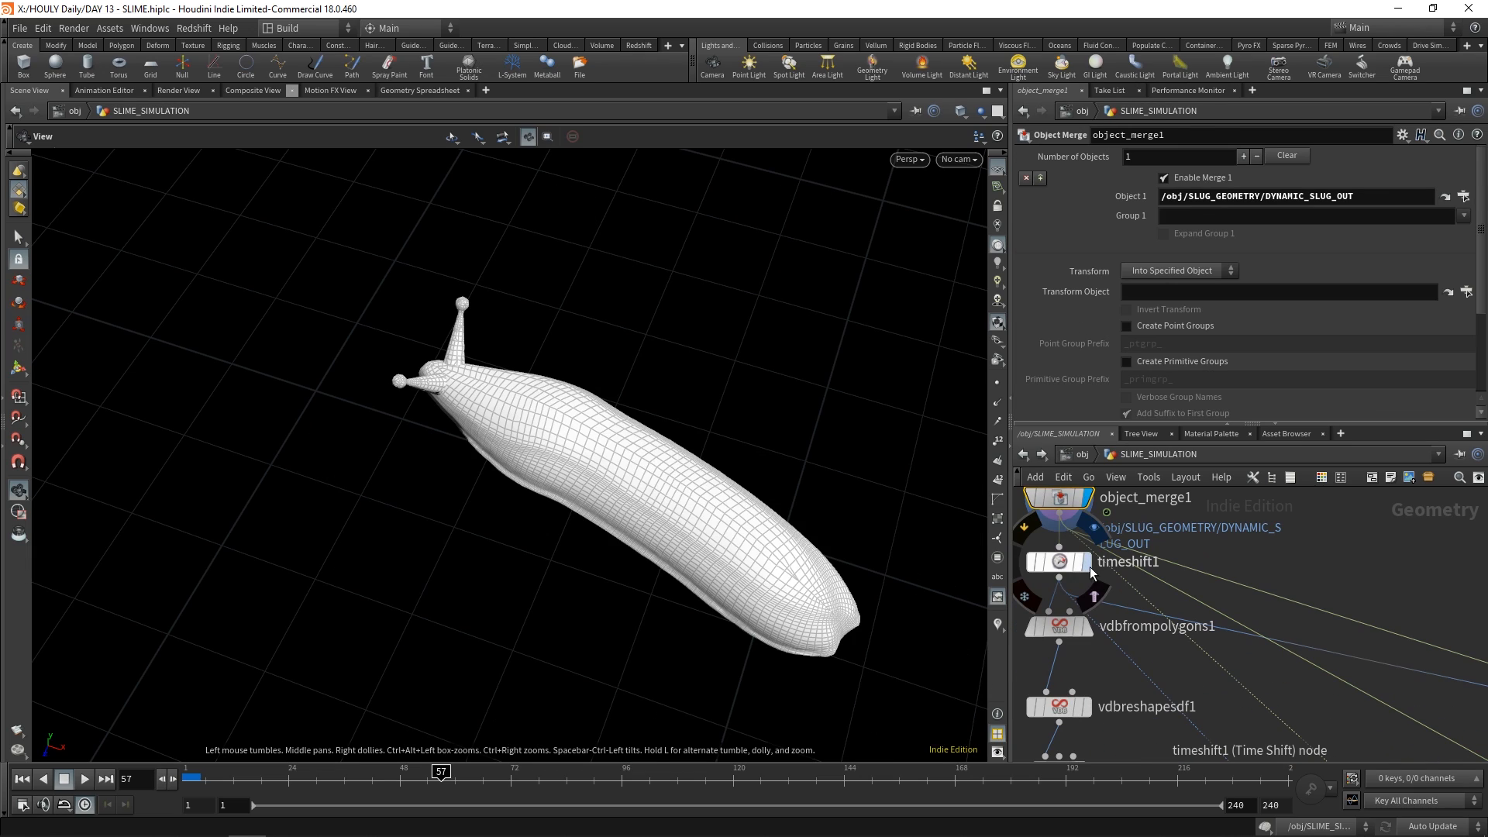
Display timeshift1 and inspect the slug frozen at frame 1 together with the node's settings
left_click(1087, 564)
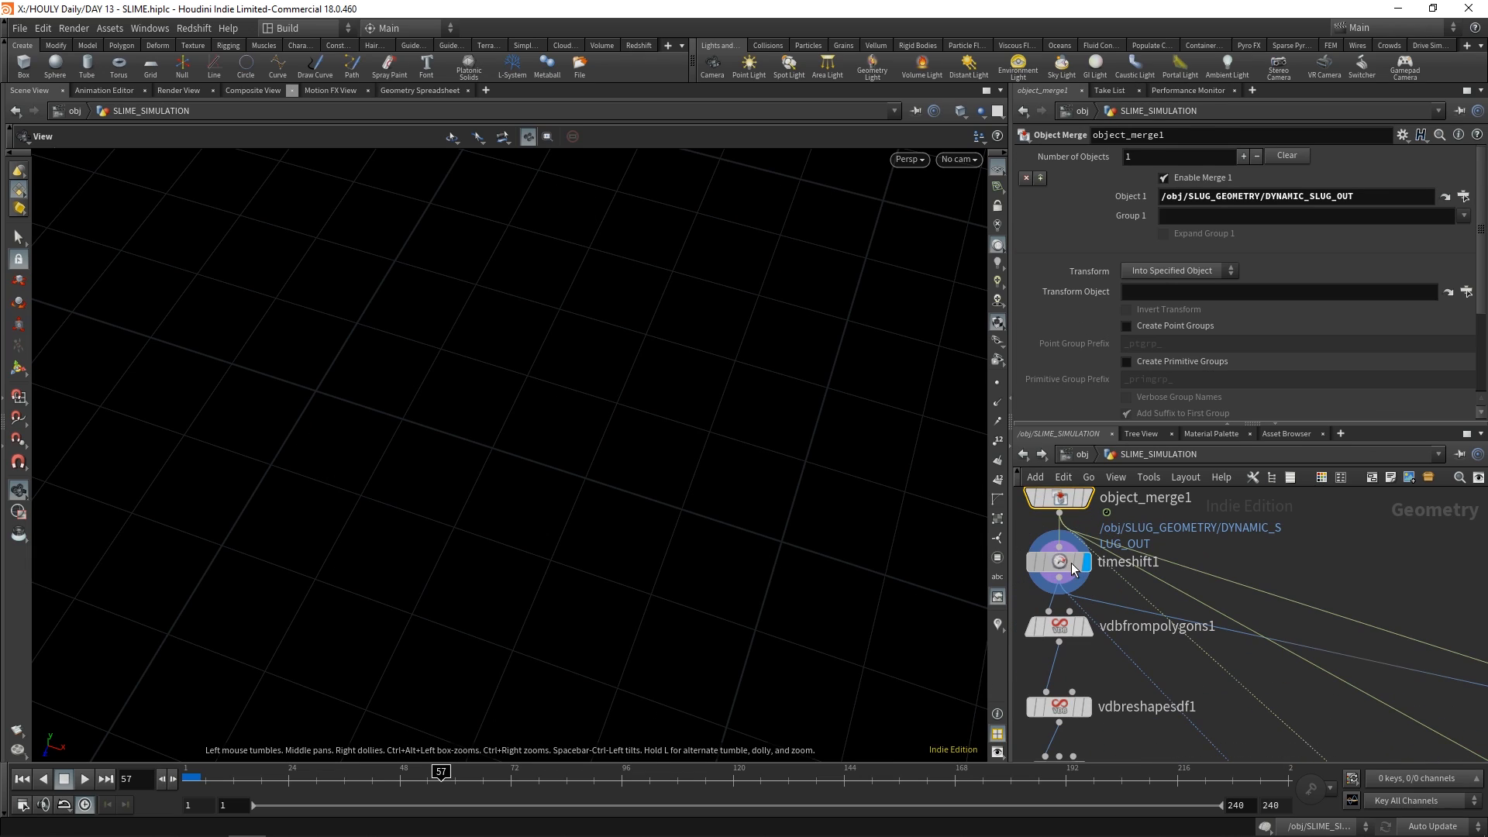
left_click(1072, 564)
key("space+g")
left_click_drag(648, 513, 615, 489)
right_click_drag(615, 488, 581, 520)
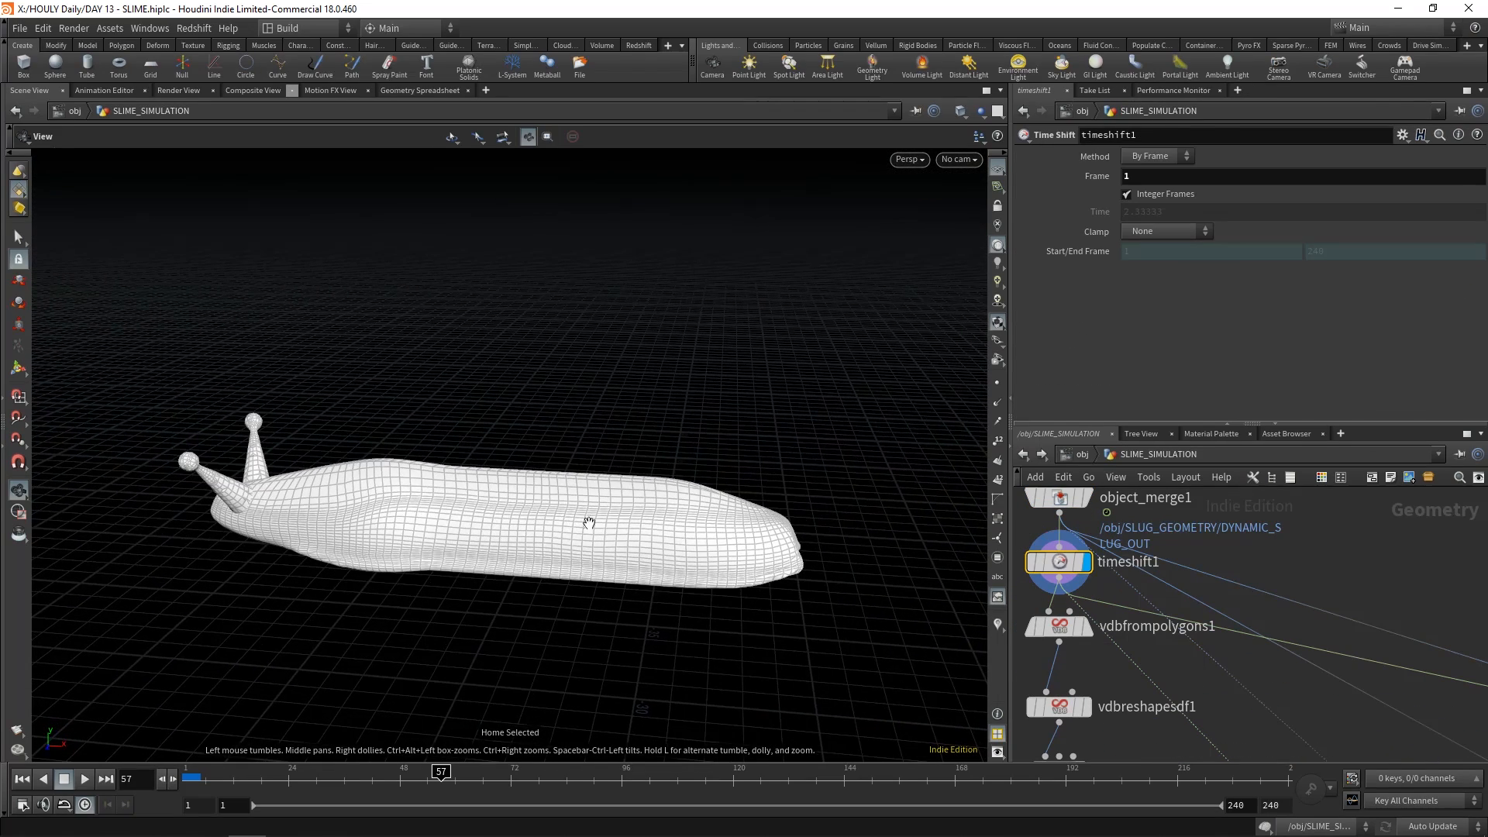
Examine the VDB chain below timeshift1 by displaying vdbreshapesdf1 and convertvdb1
middle_click_drag(1215, 654, 1242, 641)
scroll(1242, 640, "down", 3)
middle_click_drag(1211, 696, 1202, 595)
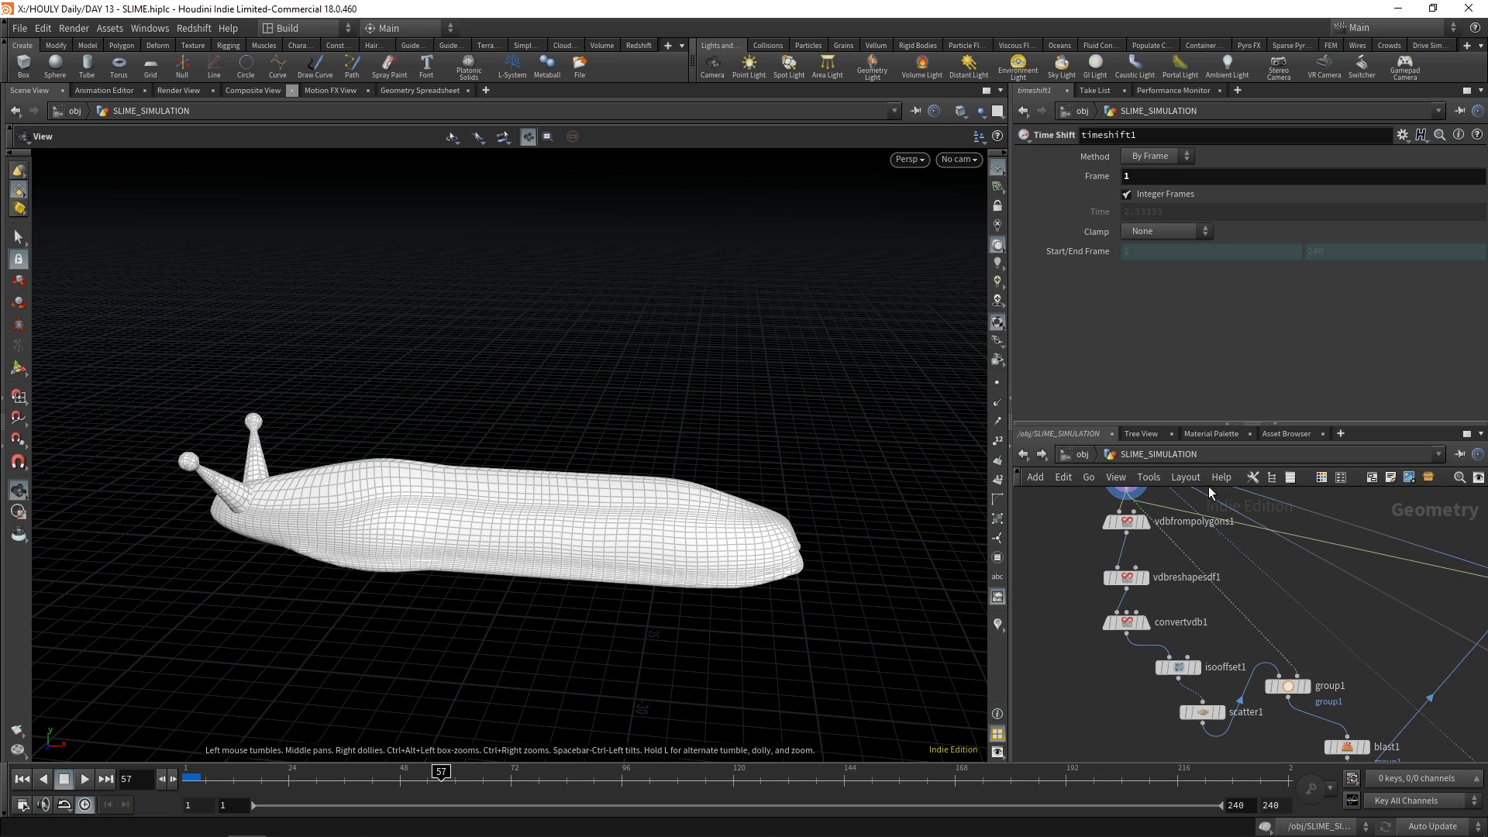
middle_click_drag(1236, 488, 1230, 550)
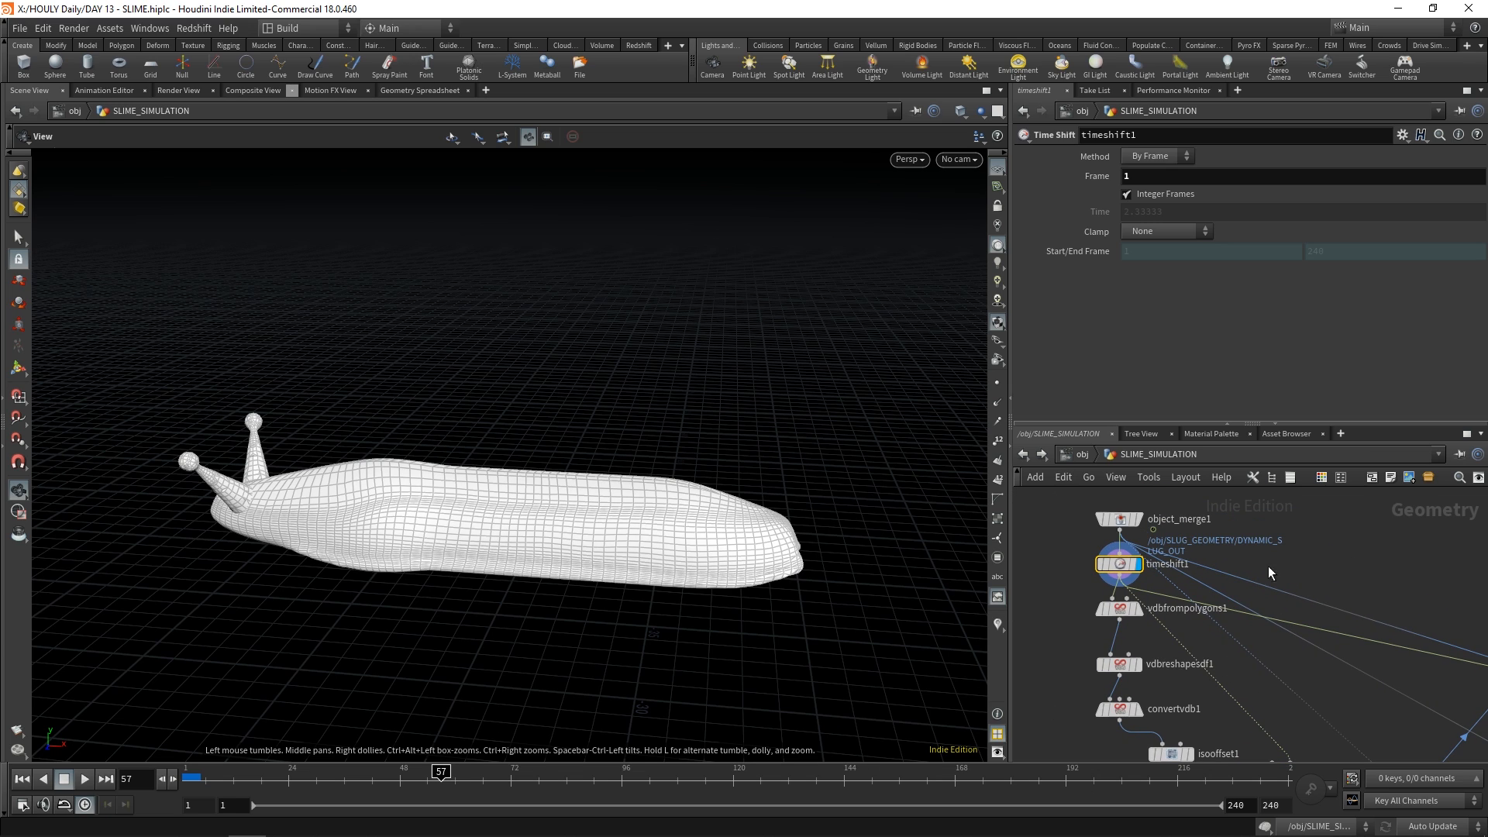
left_click(1138, 664)
left_click(1125, 667)
left_click(1138, 709)
Display isooffset1 and scatter1 and review the scatter settings that fill the slug with points
middle_click_drag(1216, 676, 1176, 594)
left_click(1151, 672)
left_click(1176, 717)
left_click(1162, 717)
Review group1's bounding object settings and display the points kept by blast1
left_click(1260, 689)
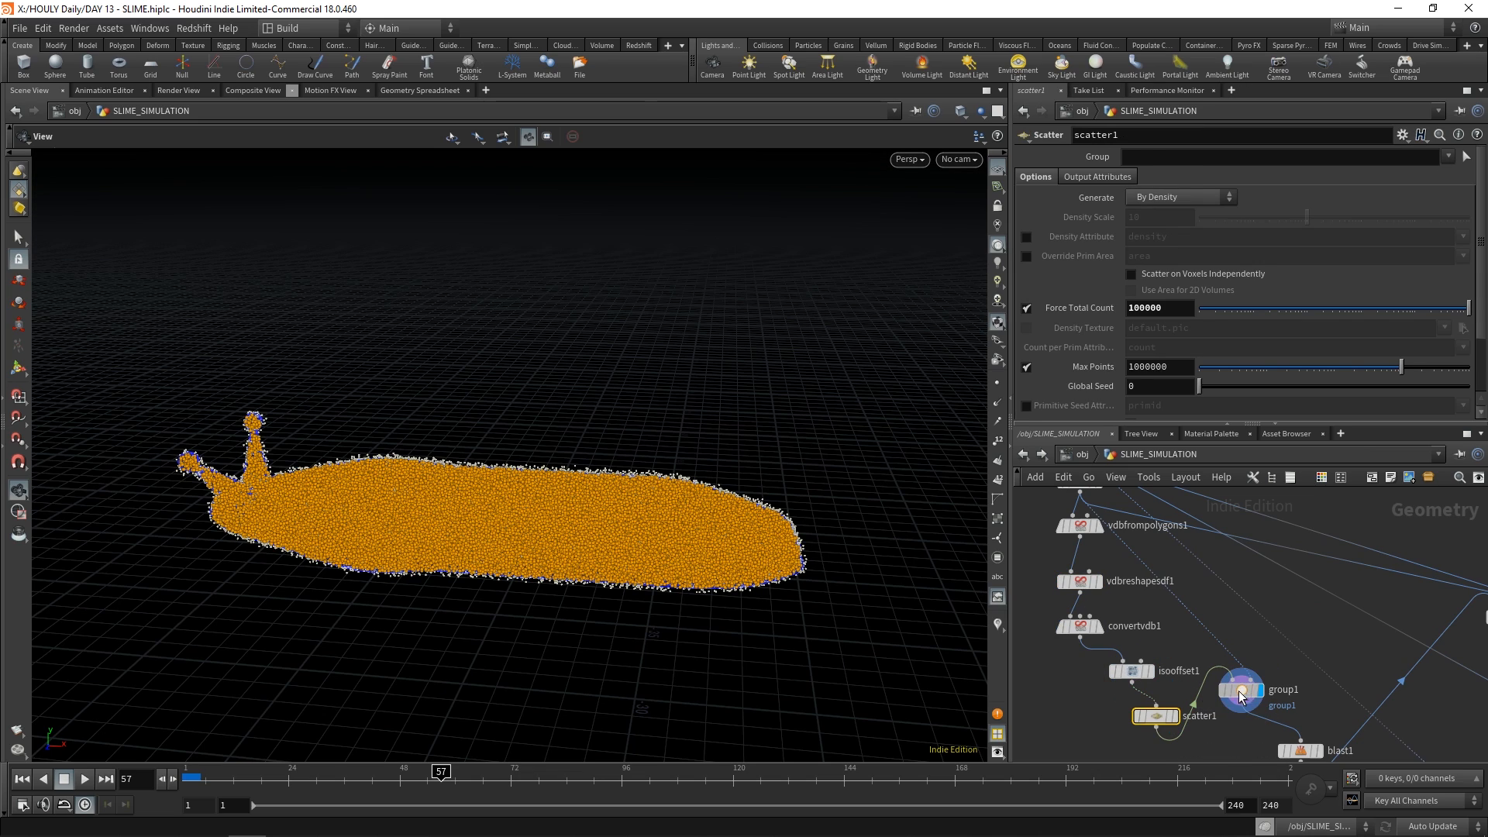
left_click(1238, 689)
middle_click_drag(1433, 658, 1309, 572)
left_click(1195, 664)
left_click_drag(680, 537, 478, 549)
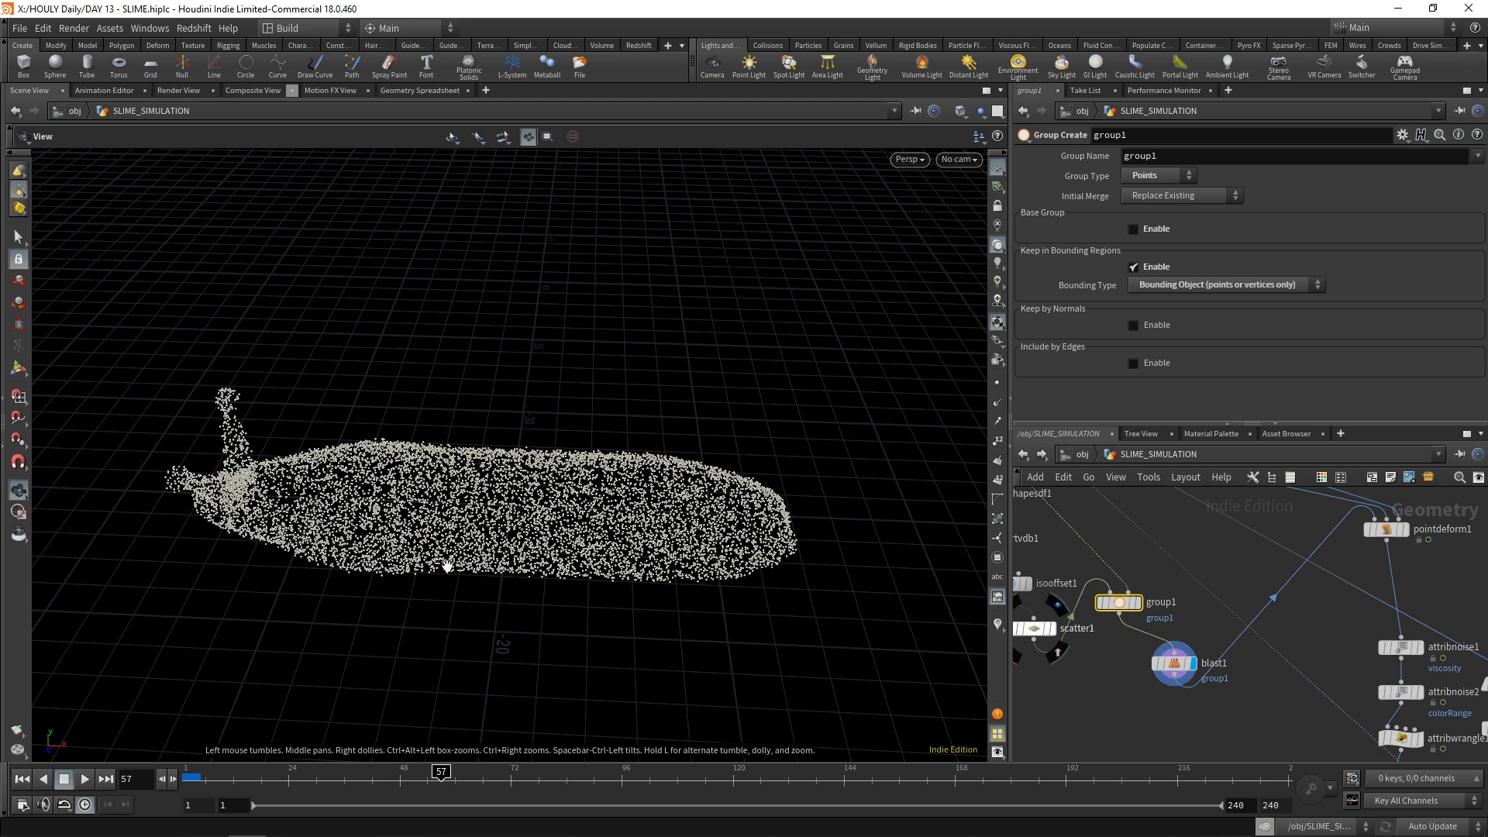
Reposition scatter1 slightly beneath isooffset1 and review its point count settings
middle_click_drag(1032, 598, 1162, 641)
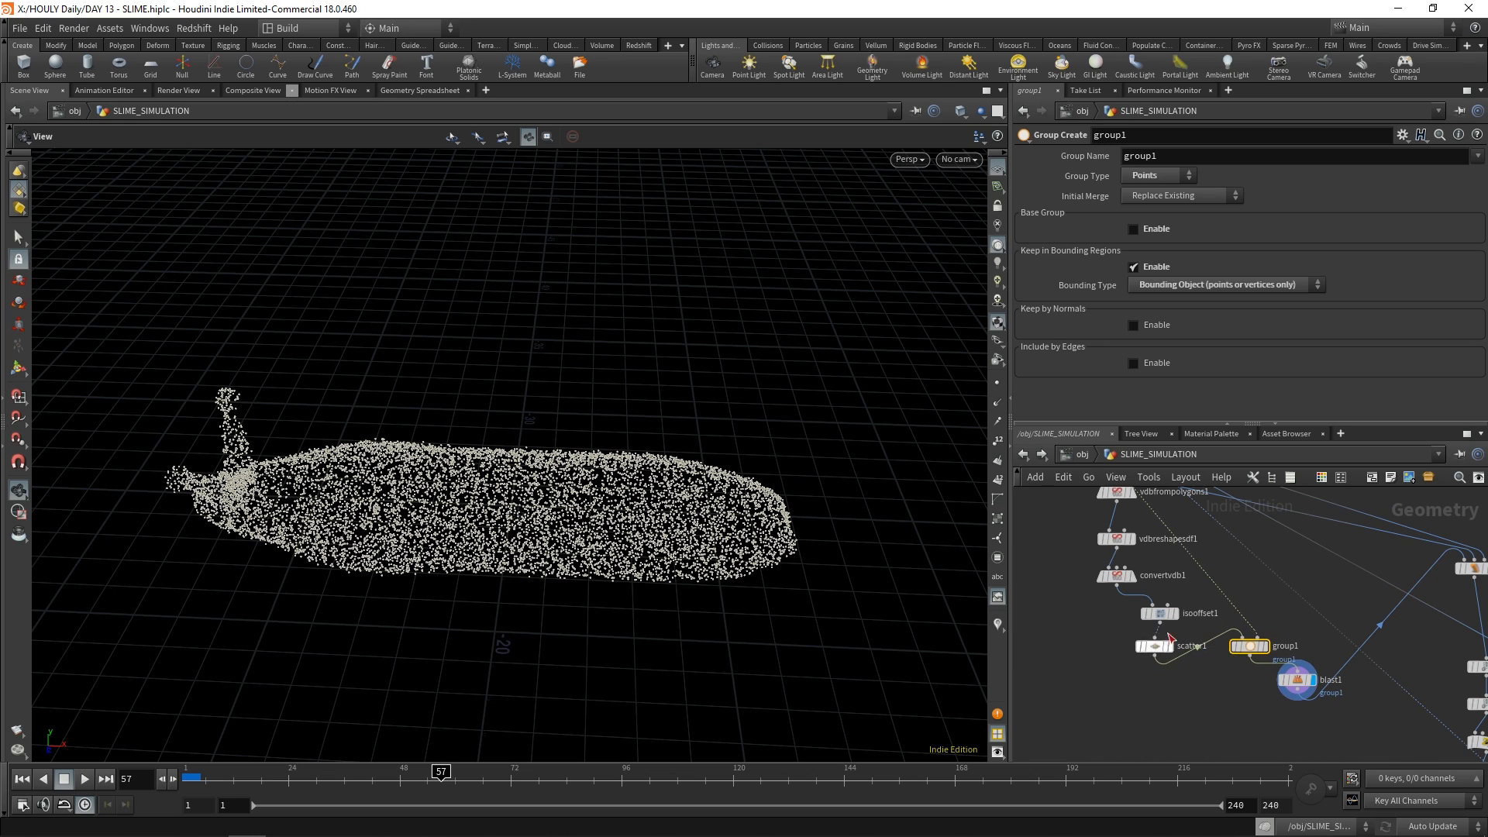
left_click_drag(1159, 646, 1147, 646)
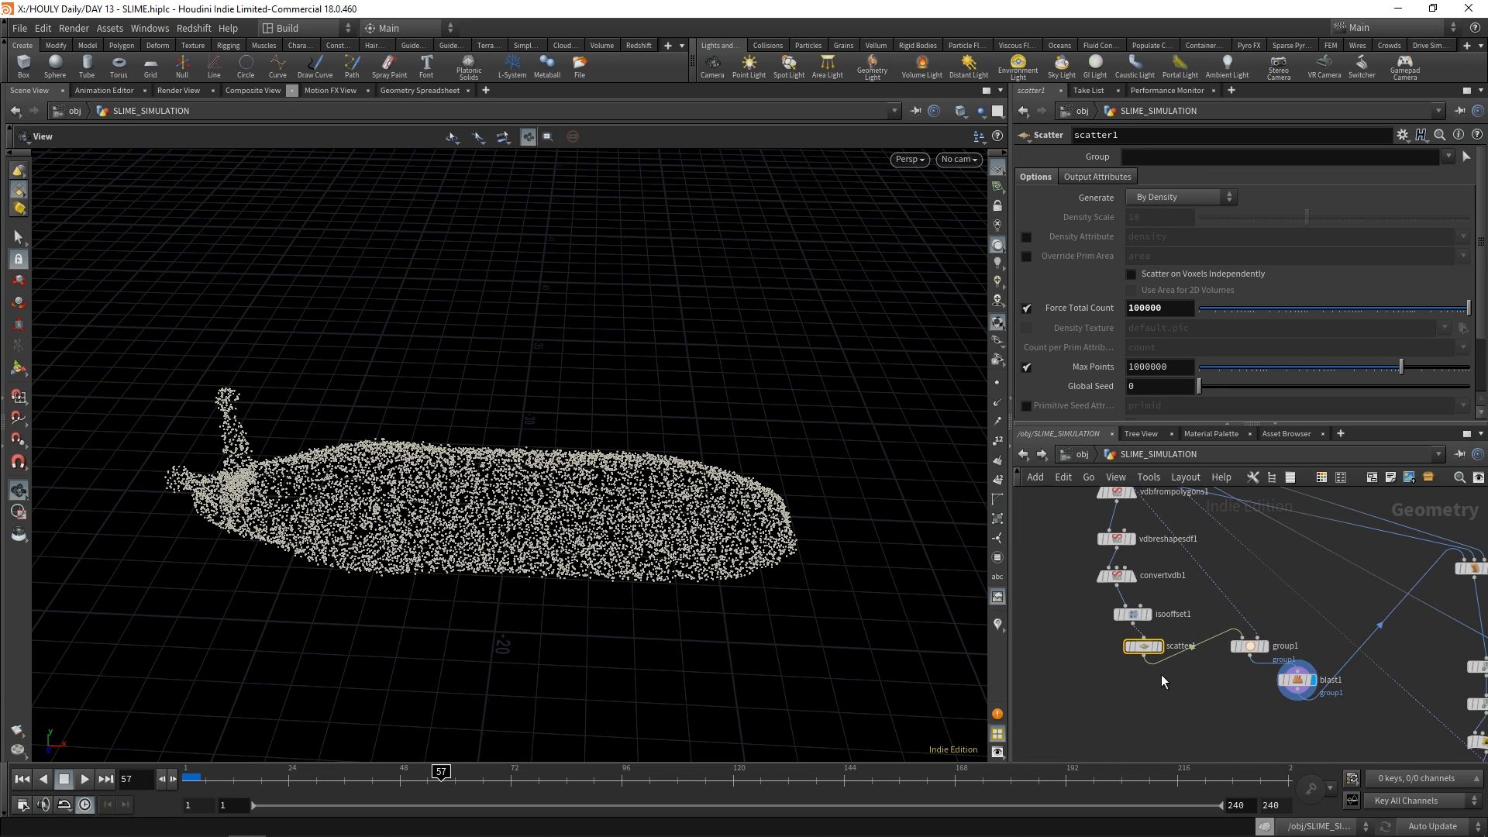
middle_click_drag(1190, 600, 1199, 668)
middle_click_drag(1265, 625, 1170, 568)
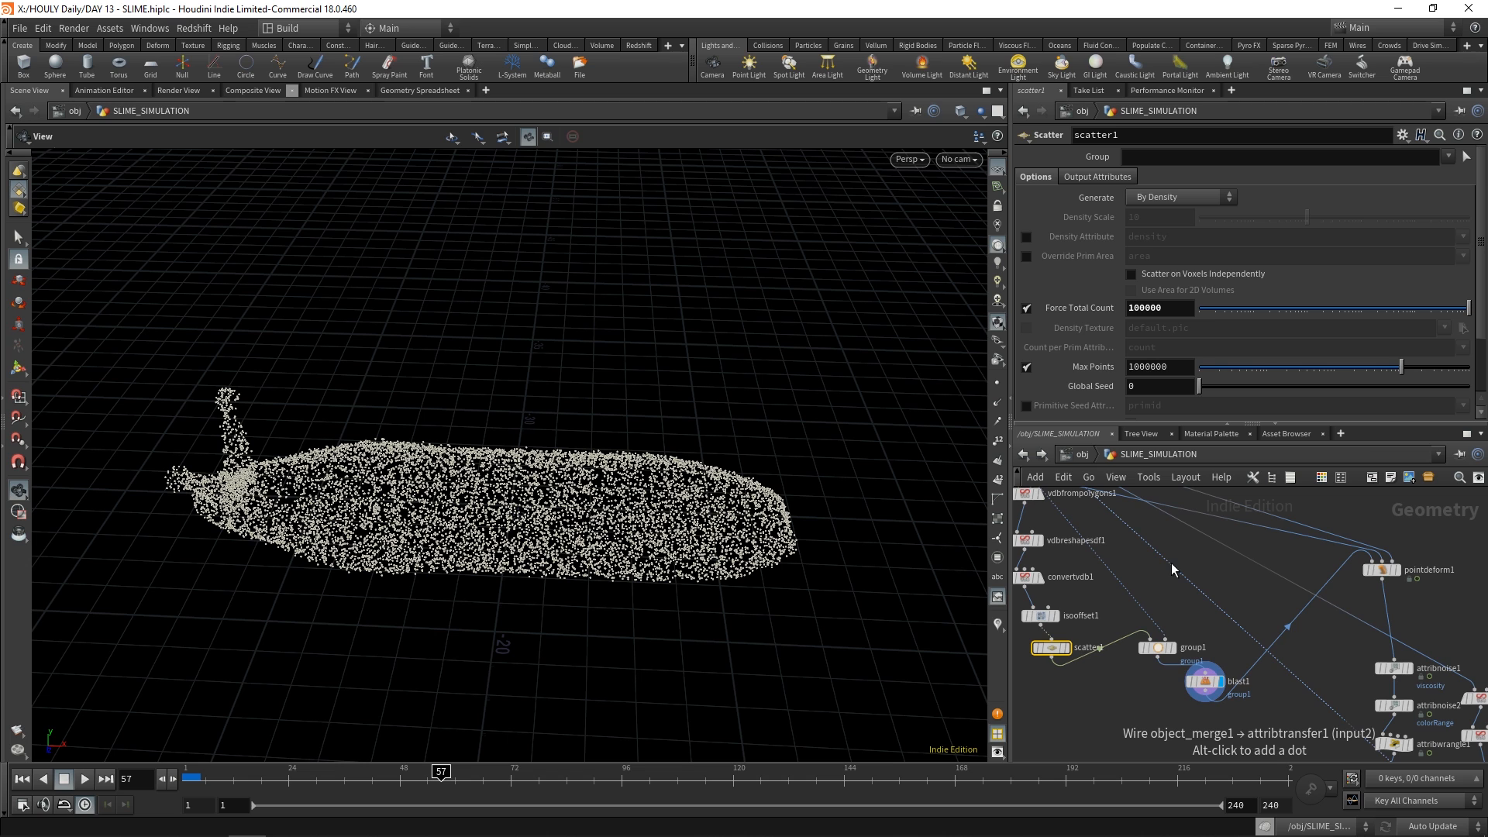
Display pointdeform1 in the slime network, frame its deformed points and review its capture settings
middle_click_drag(1171, 567, 1176, 647)
middle_click_drag(1469, 685, 1322, 658)
left_click(1256, 621)
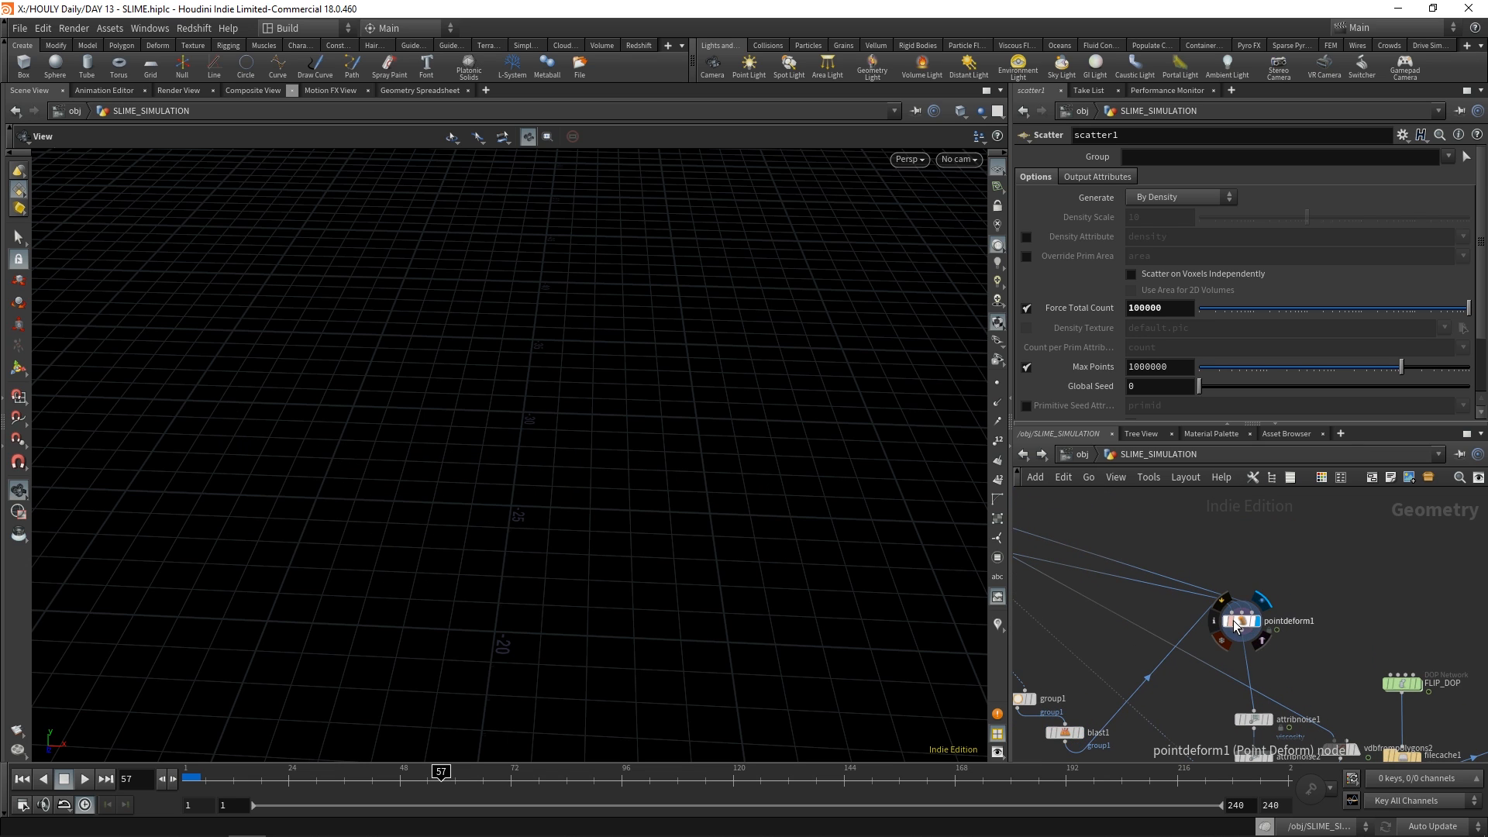
left_click(1238, 621)
key("g")
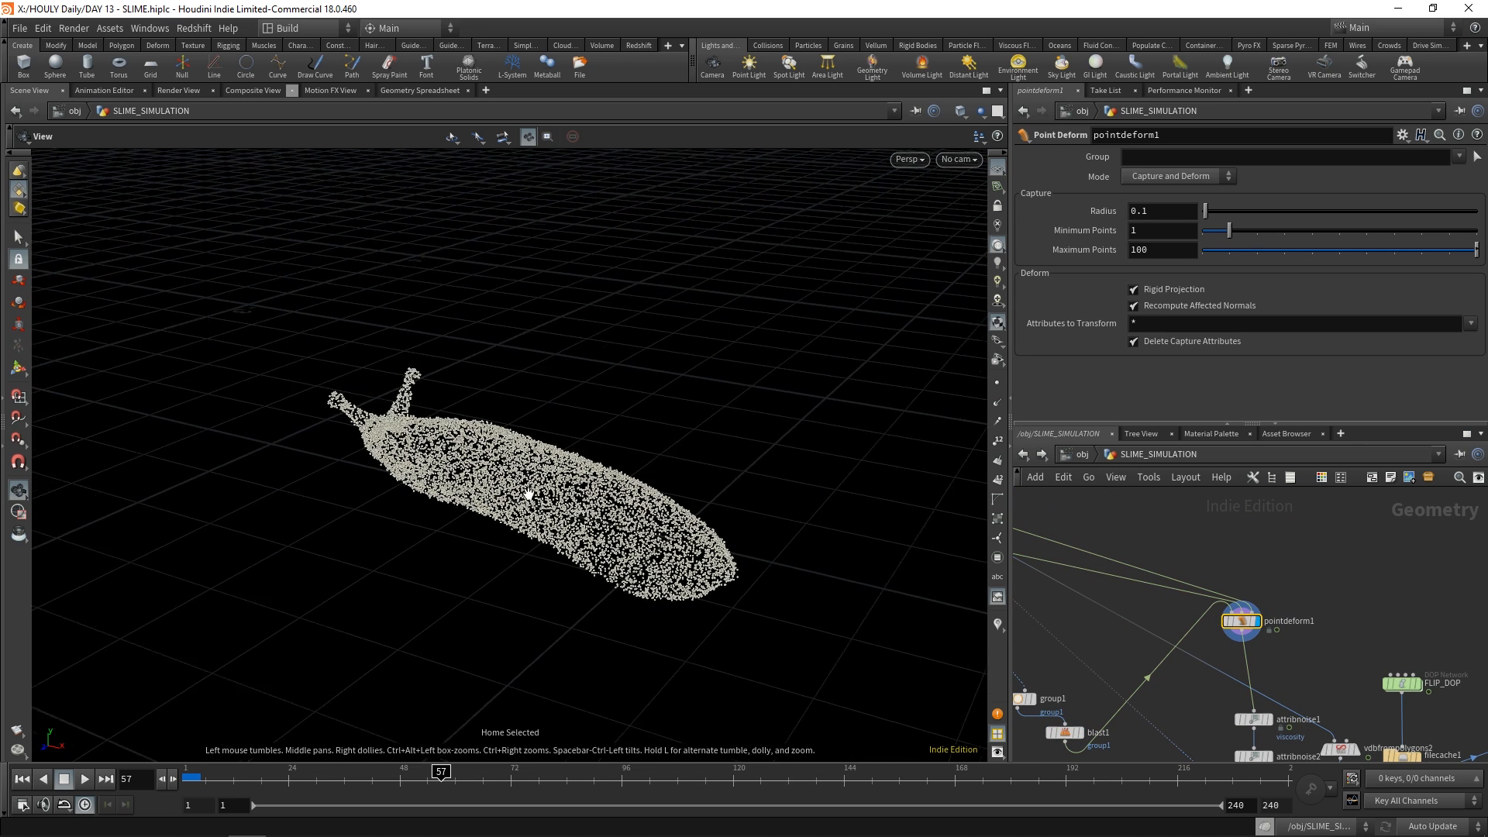
Trace the connections from object_merge1, timeshift1 and blast1 into pointdeform1
middle_click_drag(1148, 611, 1192, 641)
scroll(1283, 601, "down", 3)
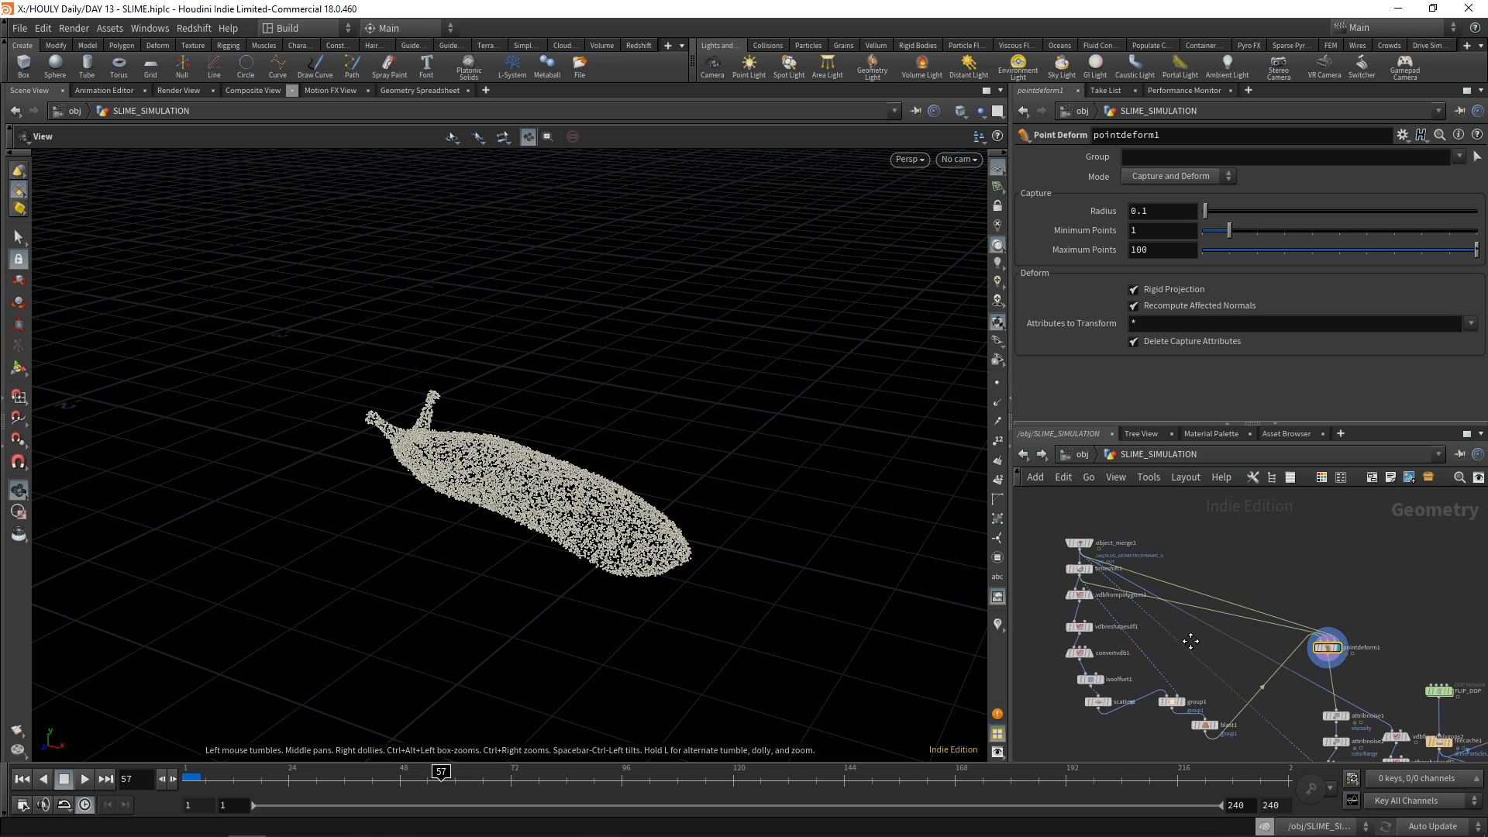
scroll(1087, 581, "up", 2)
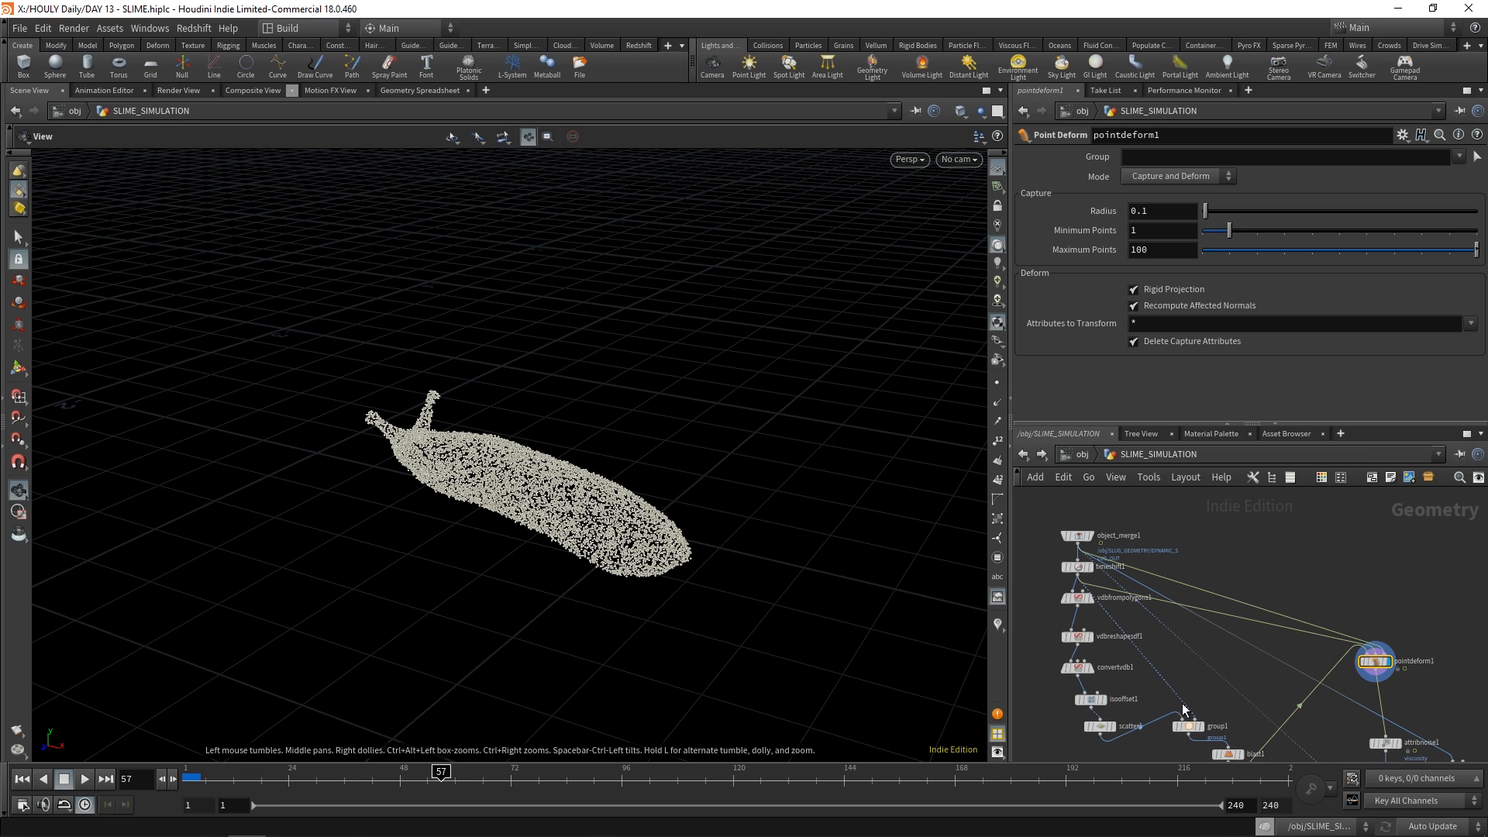
middle_click_drag(1088, 566, 1080, 524)
middle_click_drag(1218, 659, 1154, 617)
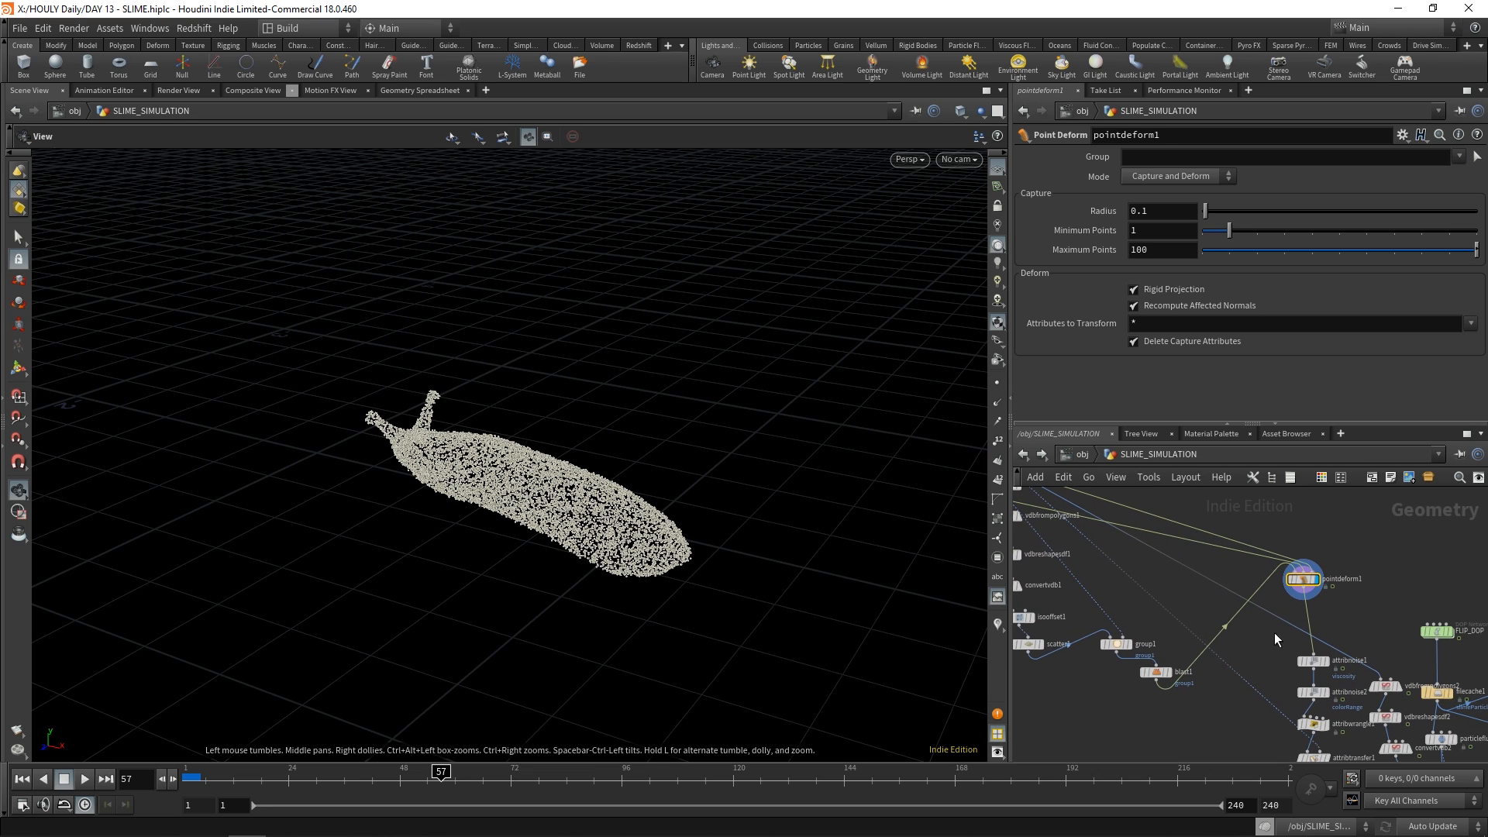
middle_click_drag(1113, 688, 1177, 717)
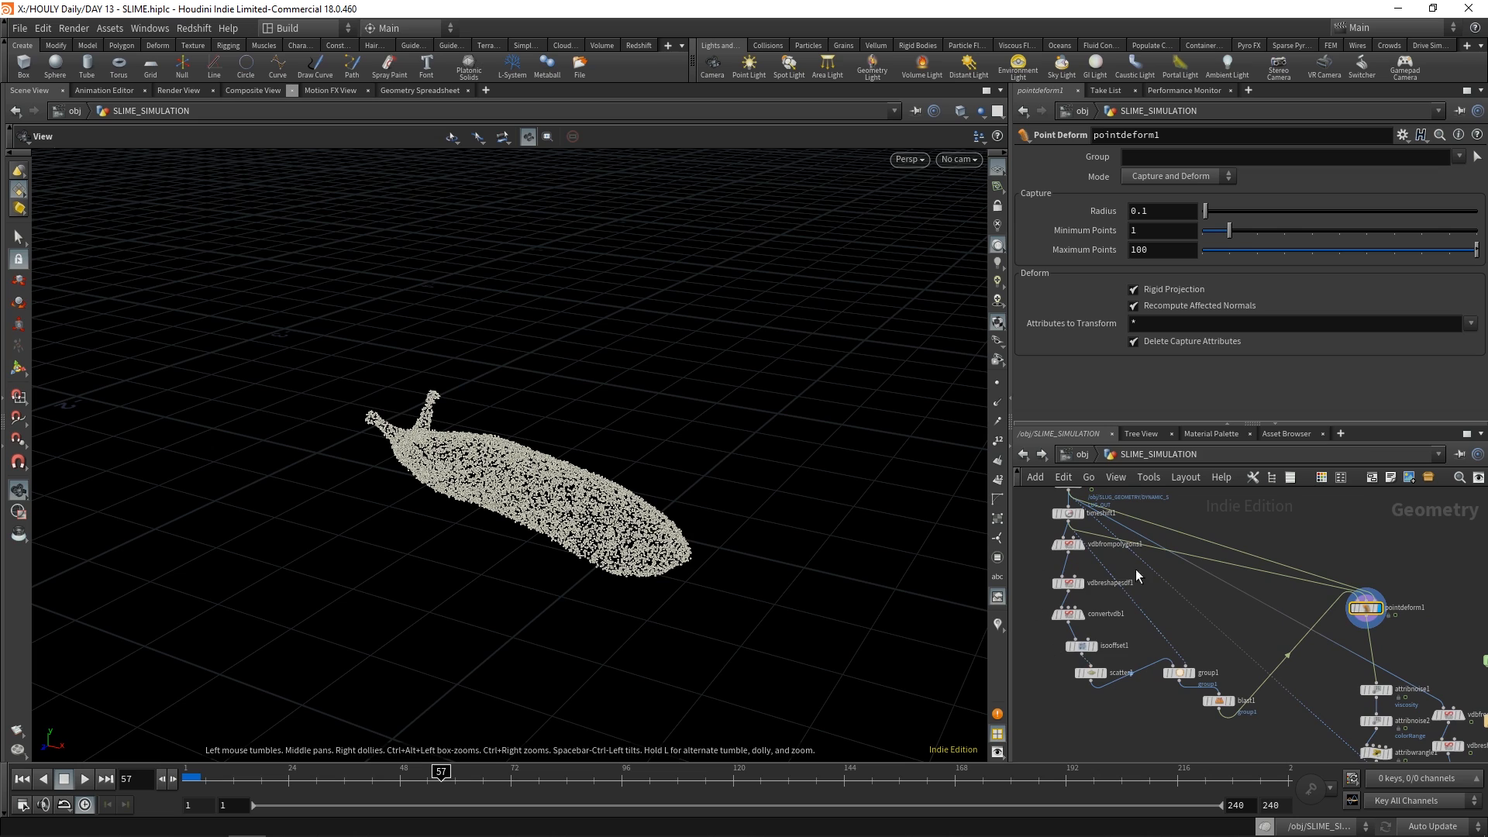
middle_click_drag(1203, 568, 1171, 611)
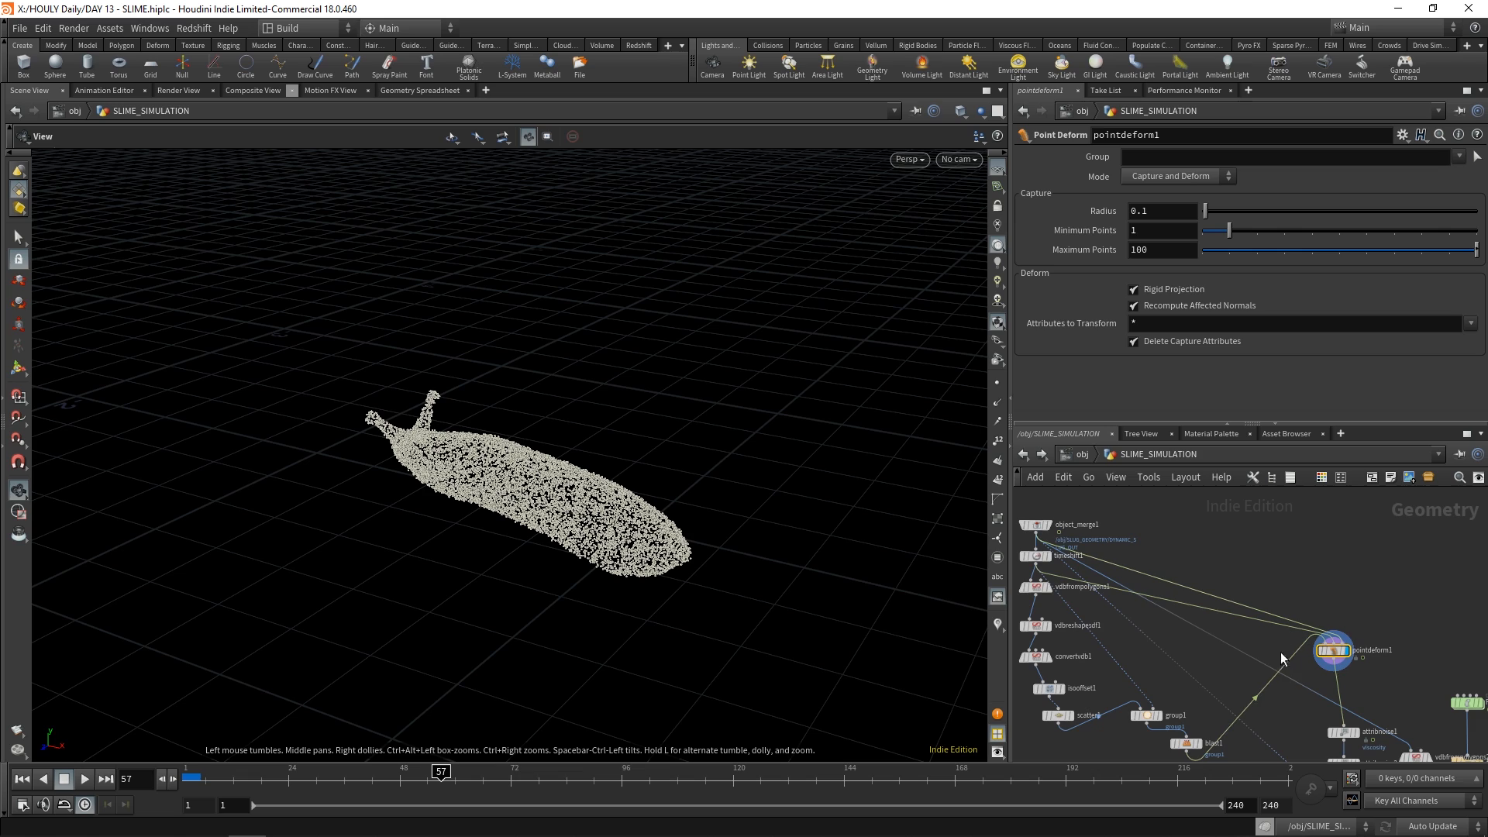
Scrub to frame 147 and inspect how the scattered points follow the slug's motion
left_click_drag(452, 777, 859, 778)
key("space+g")
left_click_drag(704, 514, 799, 517)
Display attribnoise1 and review the noise settings driving the viscosity attribute
middle_click_drag(1380, 682, 1246, 586)
scroll(1309, 542, "up", 2)
left_click(1276, 586)
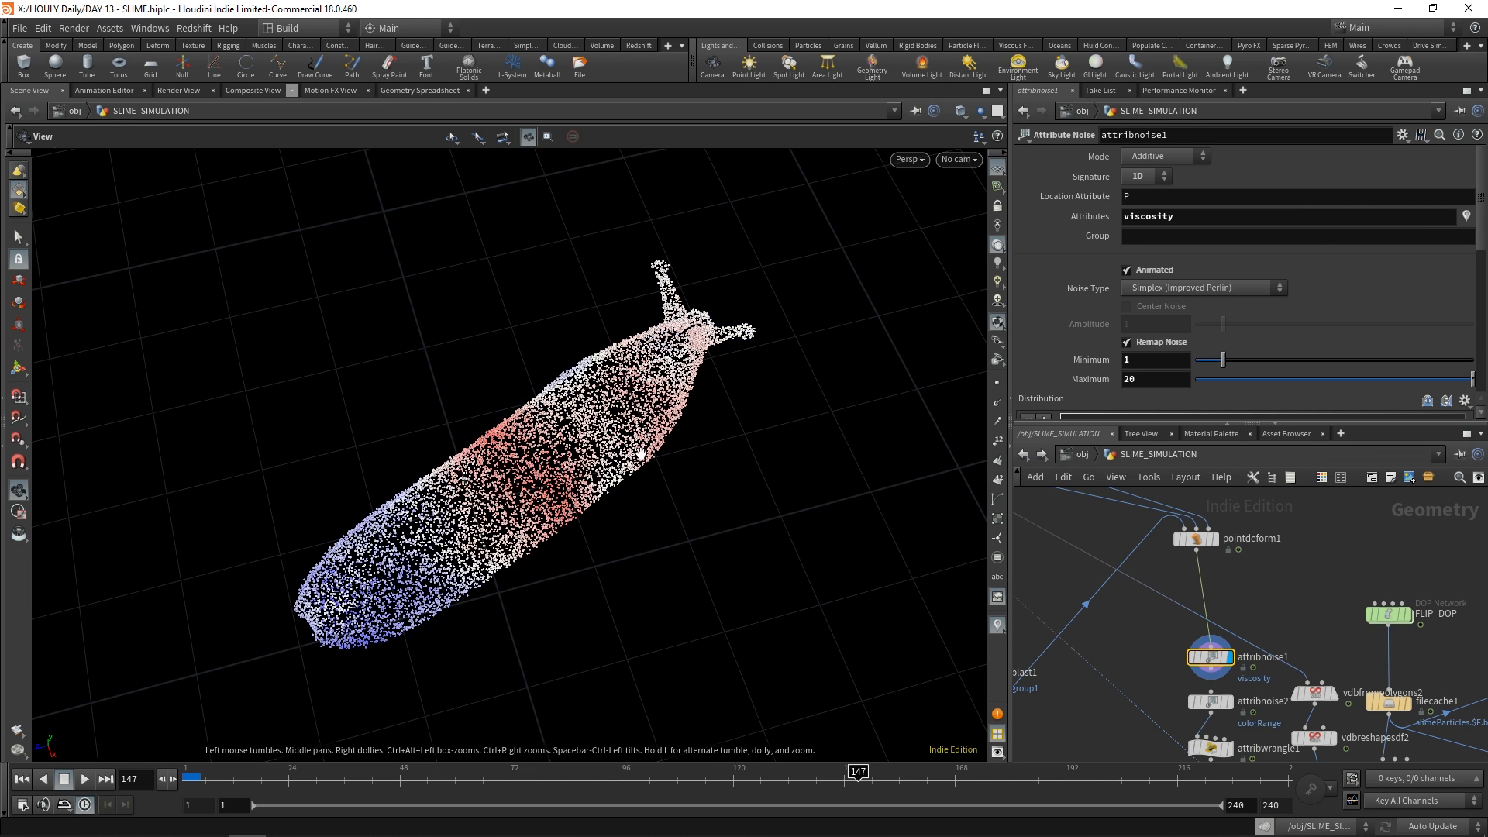
Check the viscosity visualization at frame 149, turn it off and display attribnoise2 to review its colorRange noise settings
left_click_drag(857, 771, 865, 771)
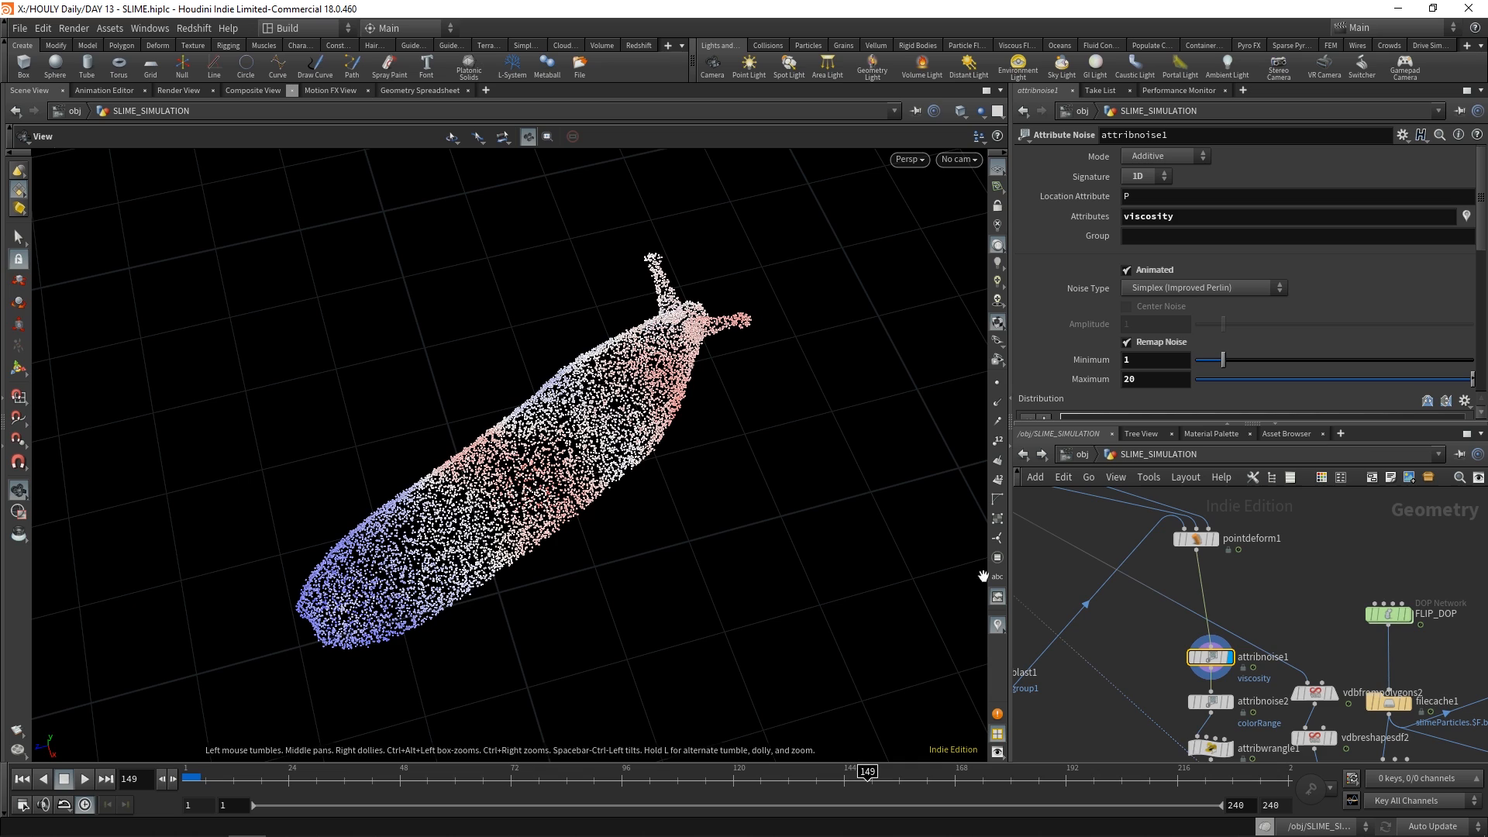
left_click(1467, 222)
left_click(1182, 611)
scroll(1184, 609, "up", 1)
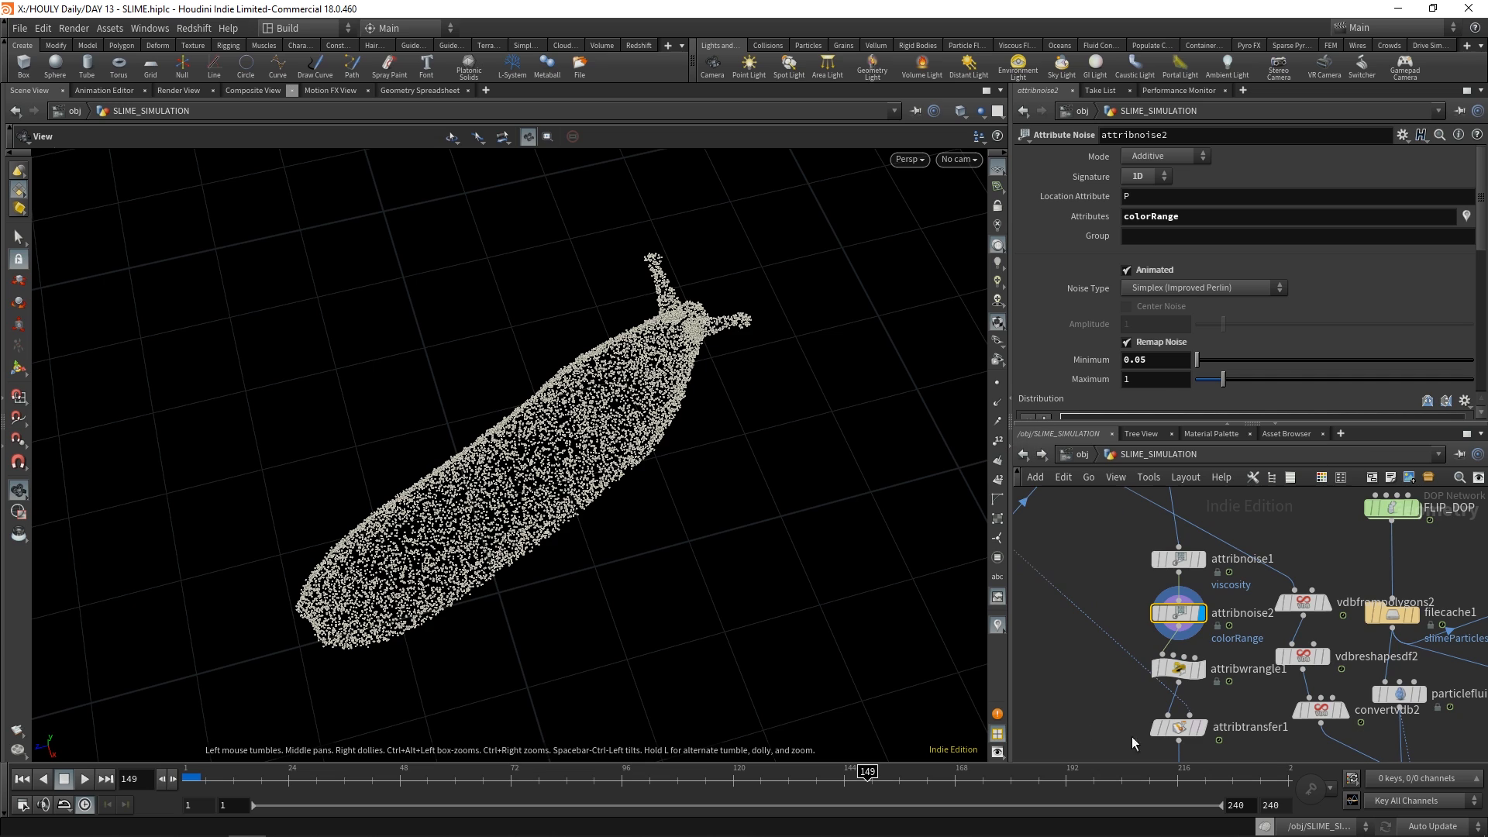
Display attribwrangle1 and compare its density expression with the colorRange settings in attribnoise2
left_click(1202, 670)
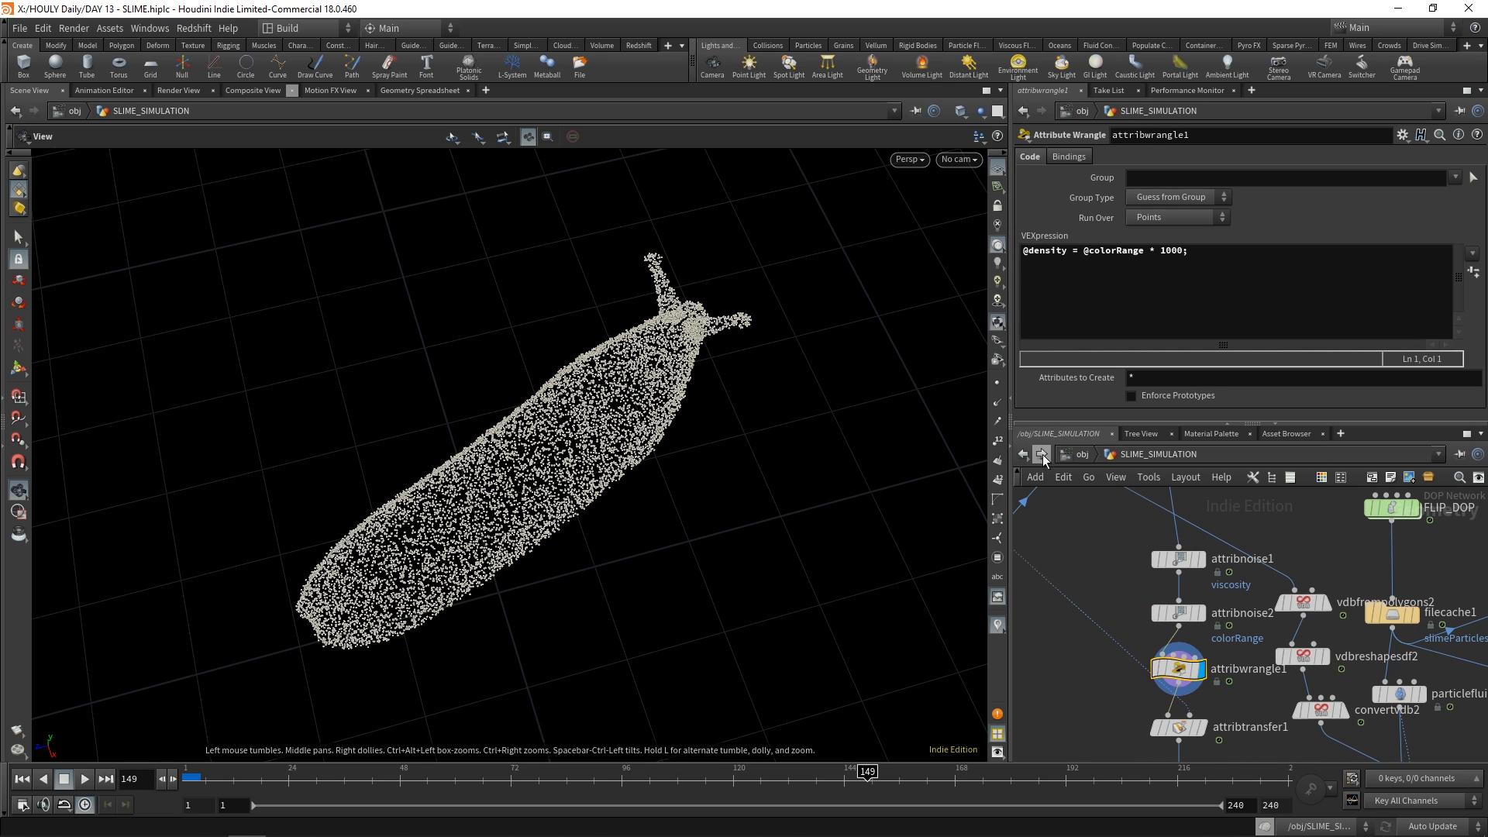
left_click(1178, 613)
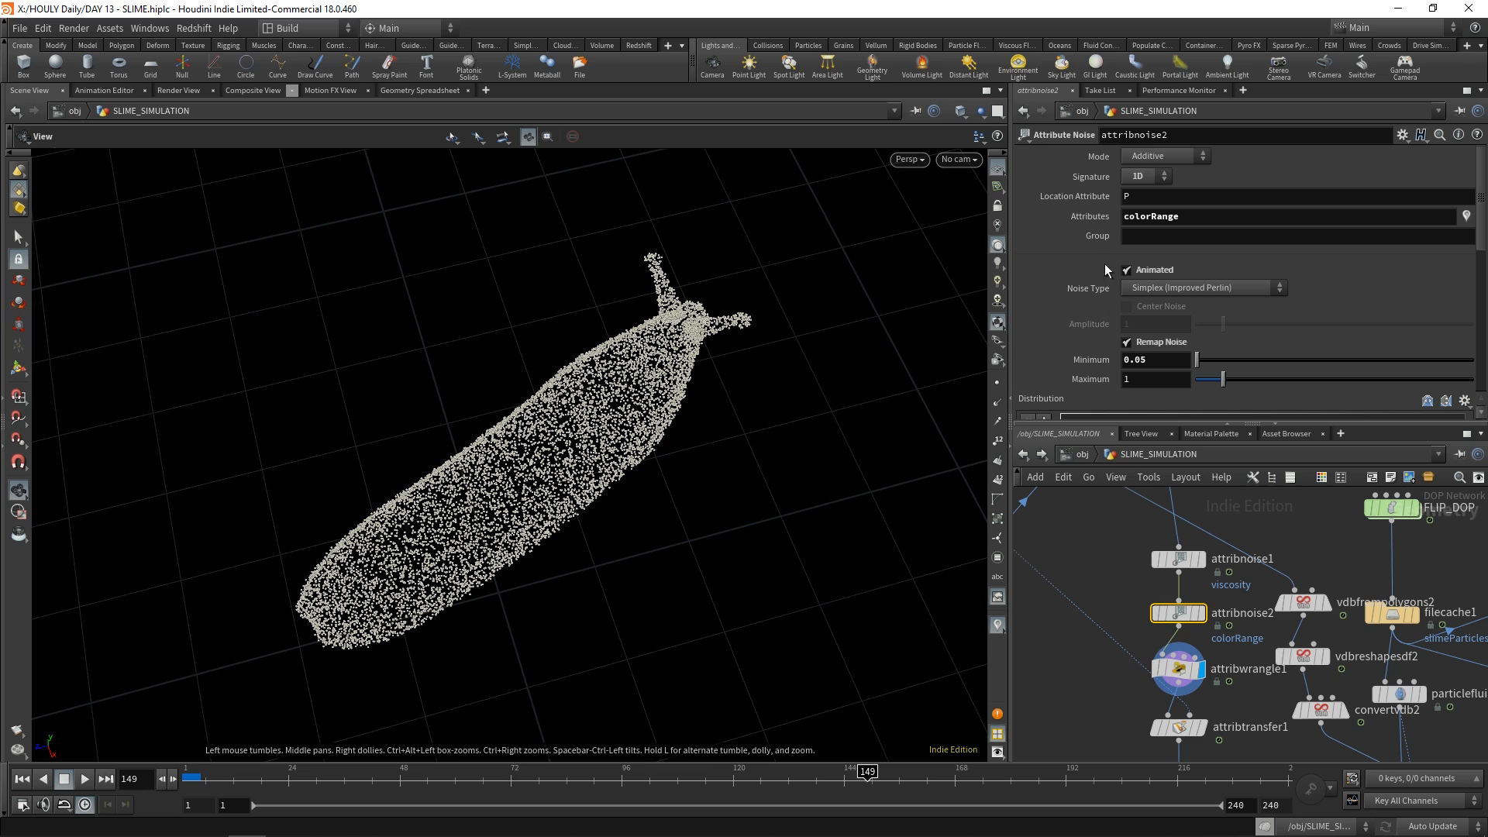
left_click(1177, 663)
Display attribtransfer1 with point trails turned on and scrub the timeline to frame 45 to inspect the transferred velocity
left_click(1201, 727)
middle_click_drag(1111, 692, 1100, 613)
left_click(997, 421)
left_click(303, 773)
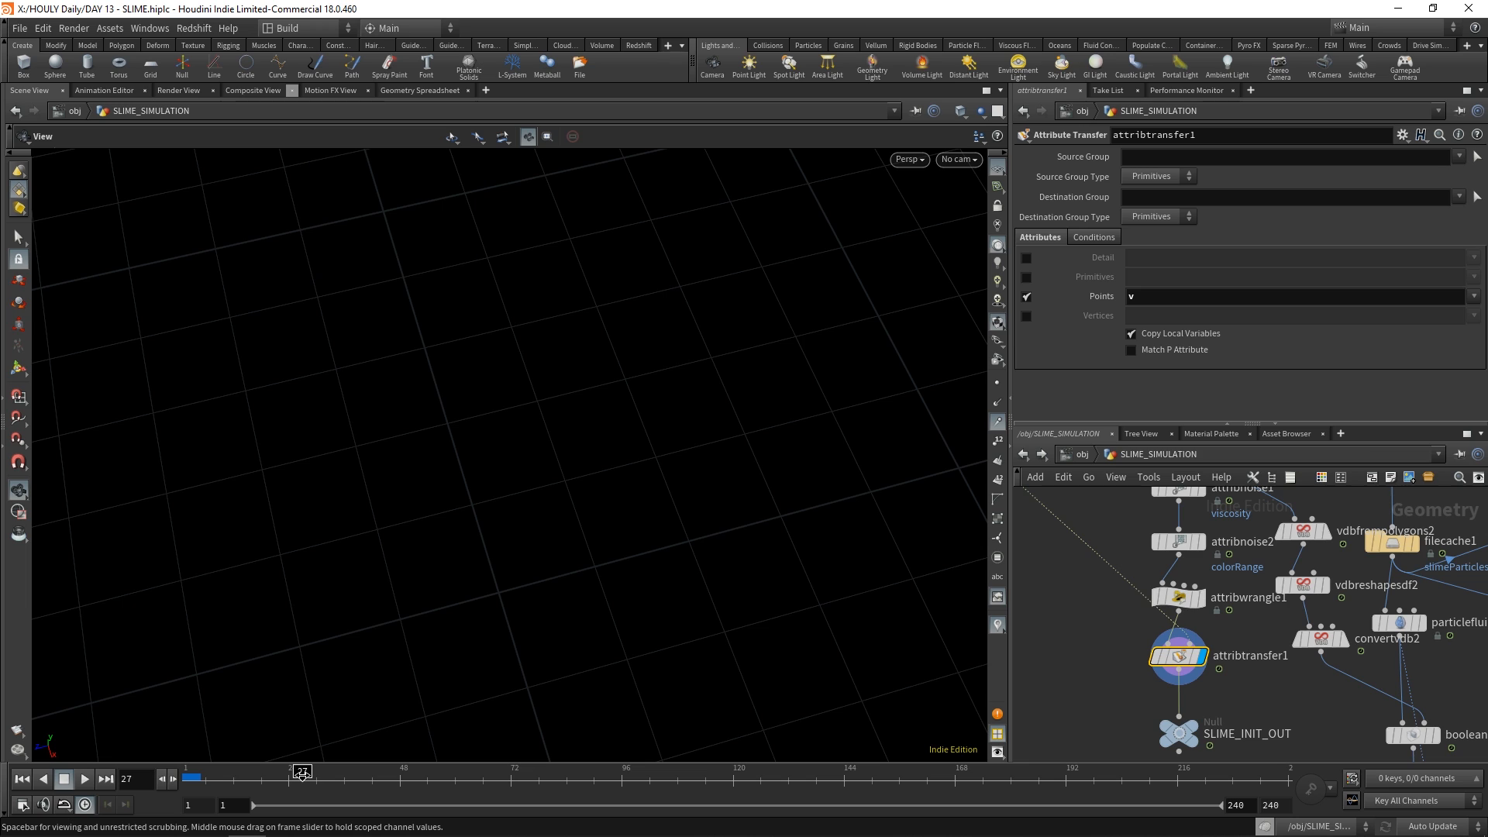
left_click_drag(302, 772, 336, 772)
left_click_drag(336, 773, 344, 772)
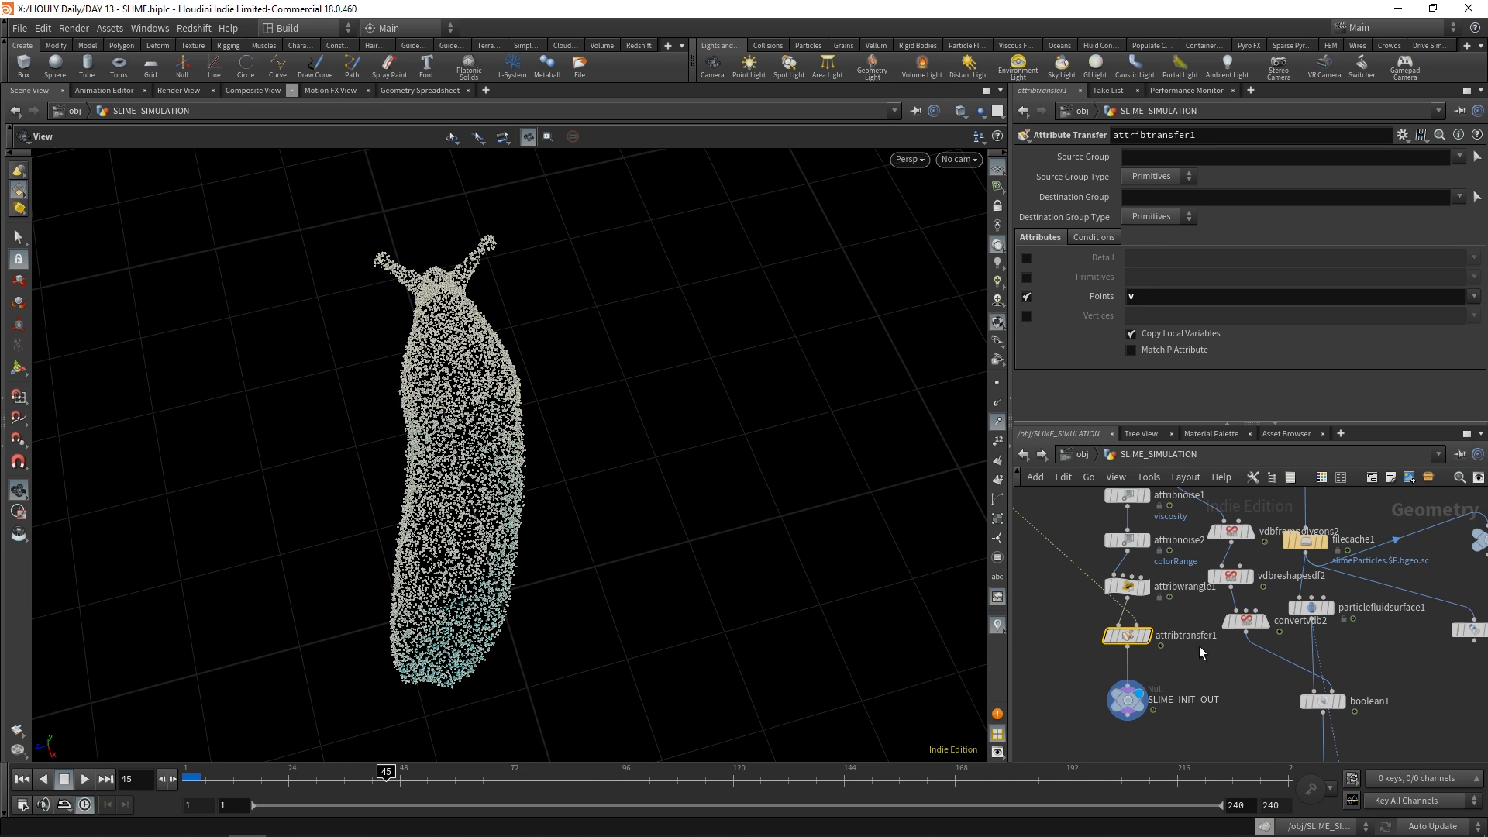
Display the SLIME_INIT_OUT null and enter the FLIP_DOP network to view its simulation objects
middle_click_drag(1180, 658, 1055, 753)
scroll(1232, 598, "down", 1)
scroll(1232, 597, "up", 1)
middle_click_drag(1232, 597, 1232, 640)
left_click(1181, 591)
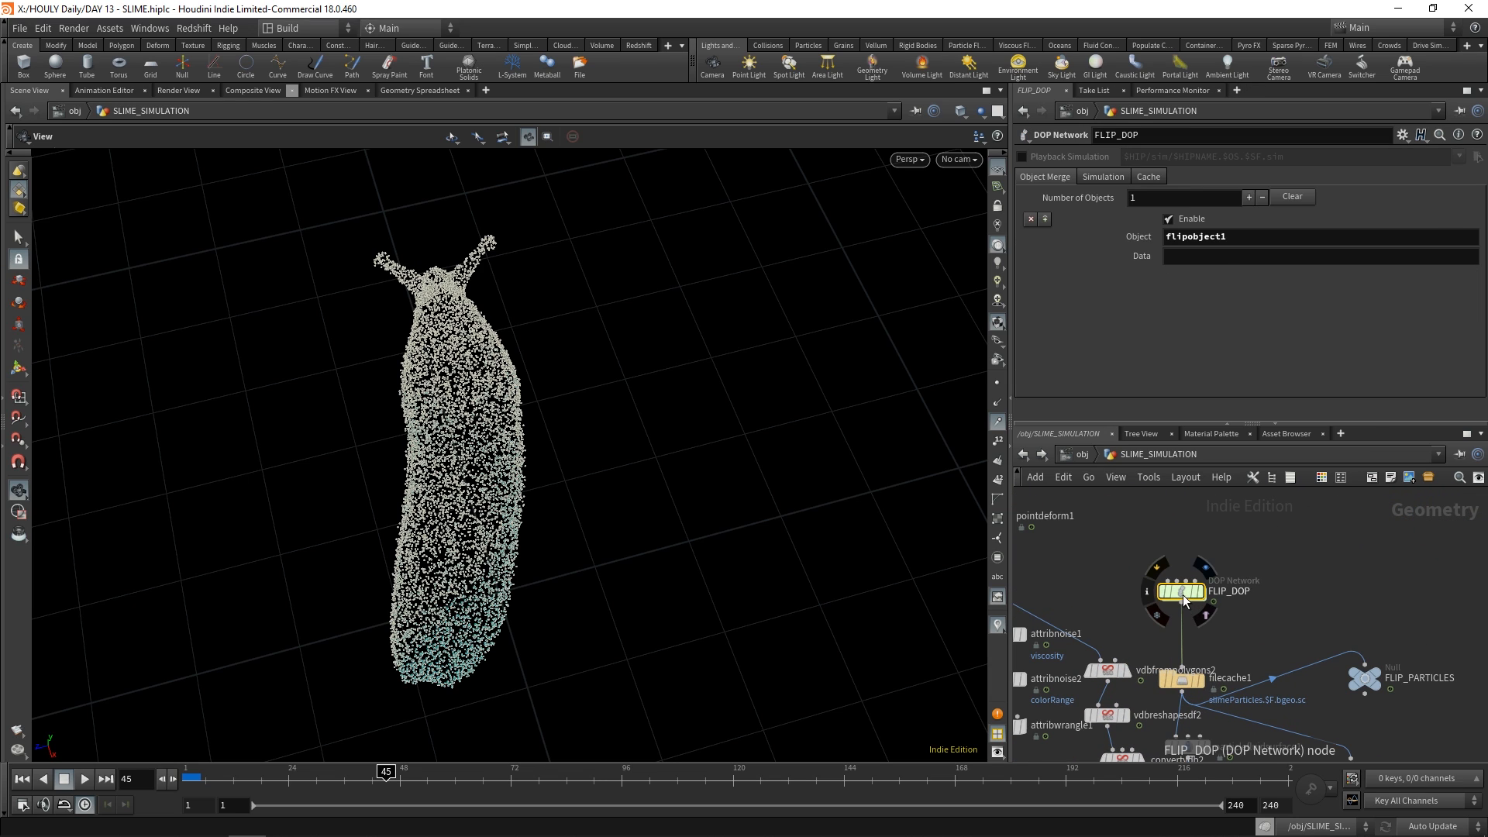
double_click(1182, 593)
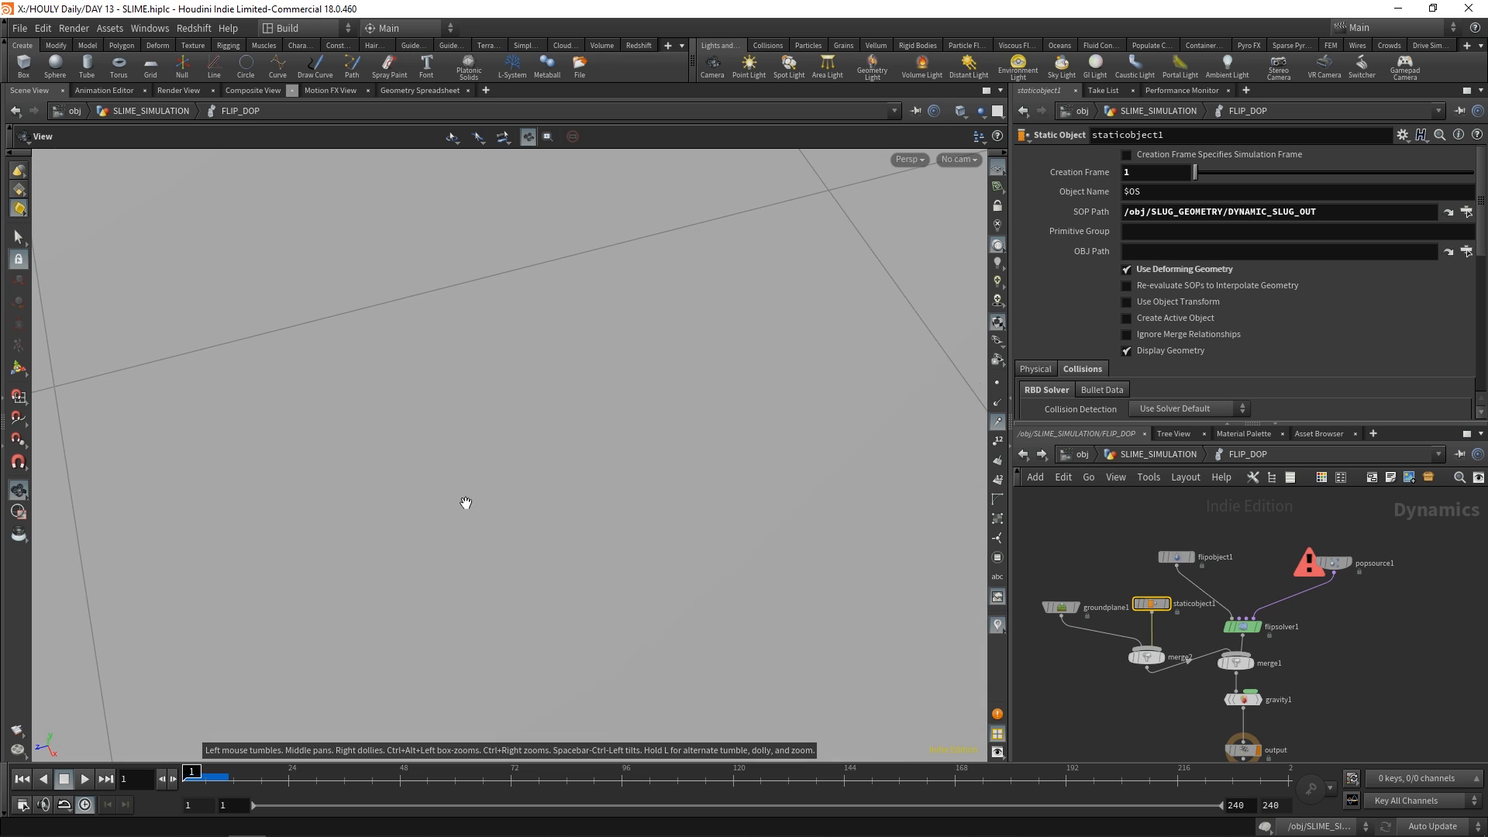
key("g")
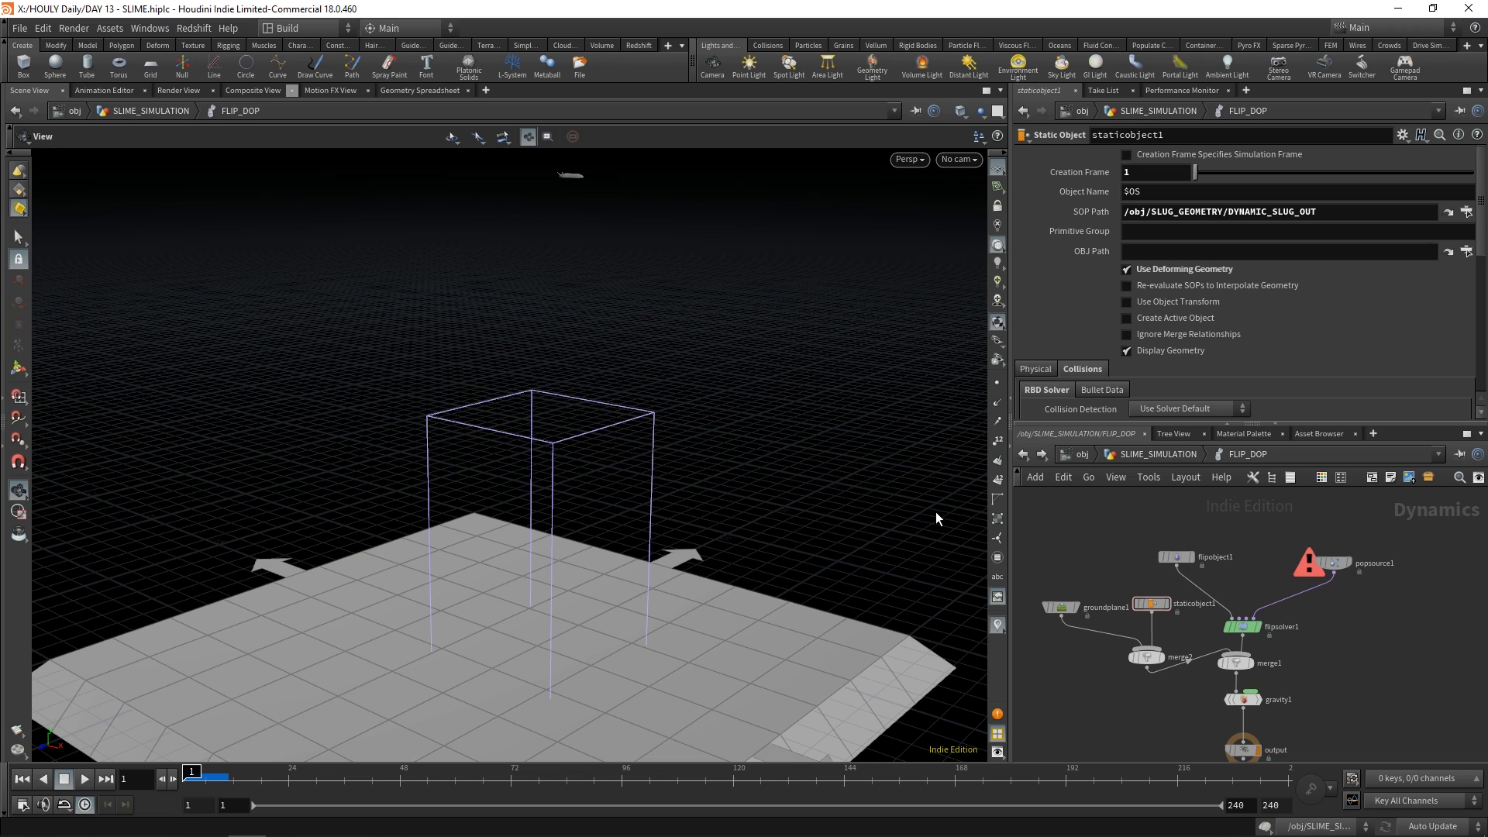
Review the source, birth and attribute settings of popsource1
left_click(1336, 563)
scroll(1350, 566, "up", 3)
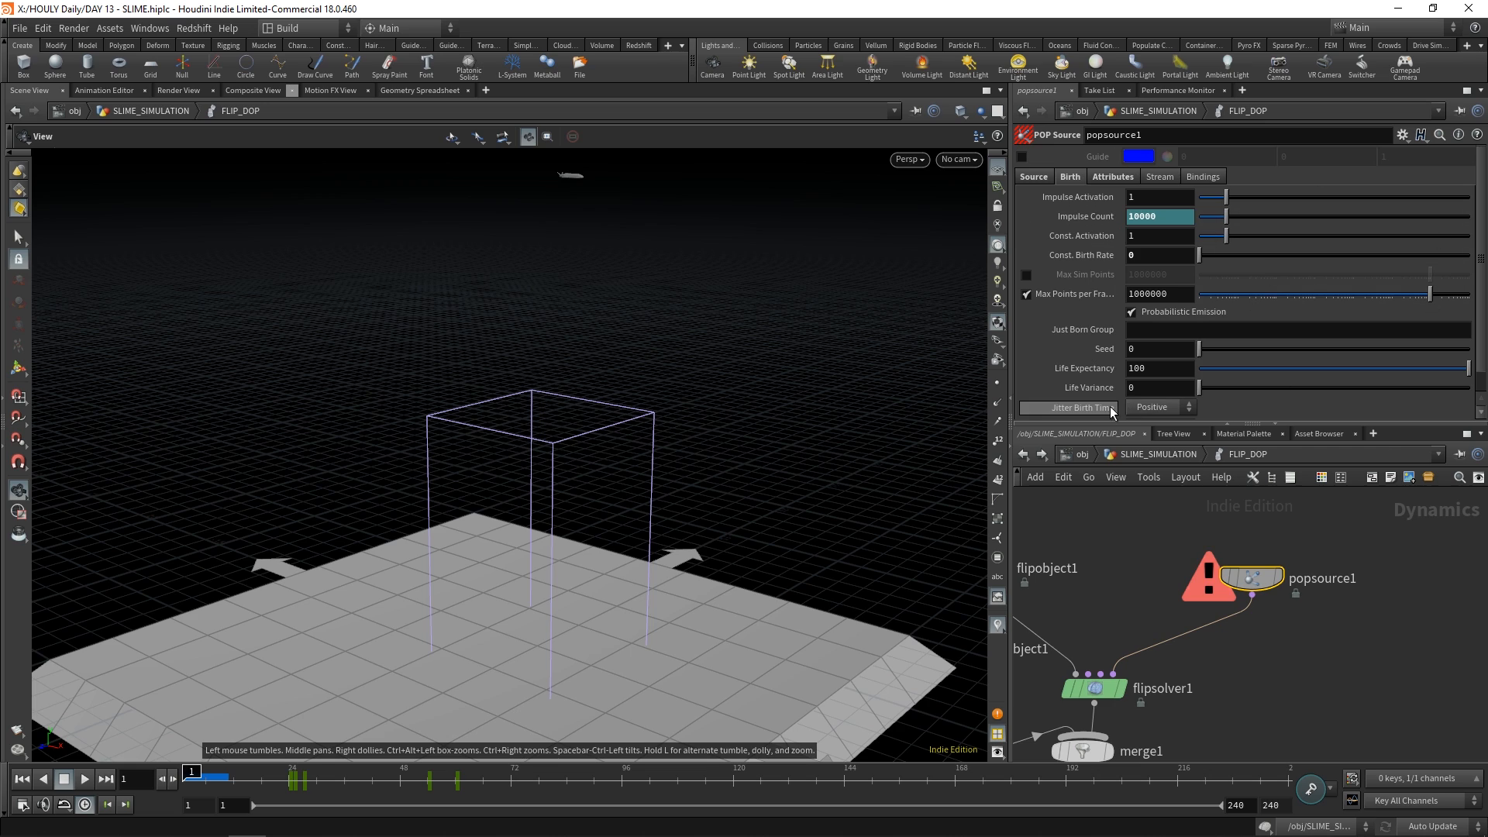
left_click(1116, 177)
left_click(1033, 178)
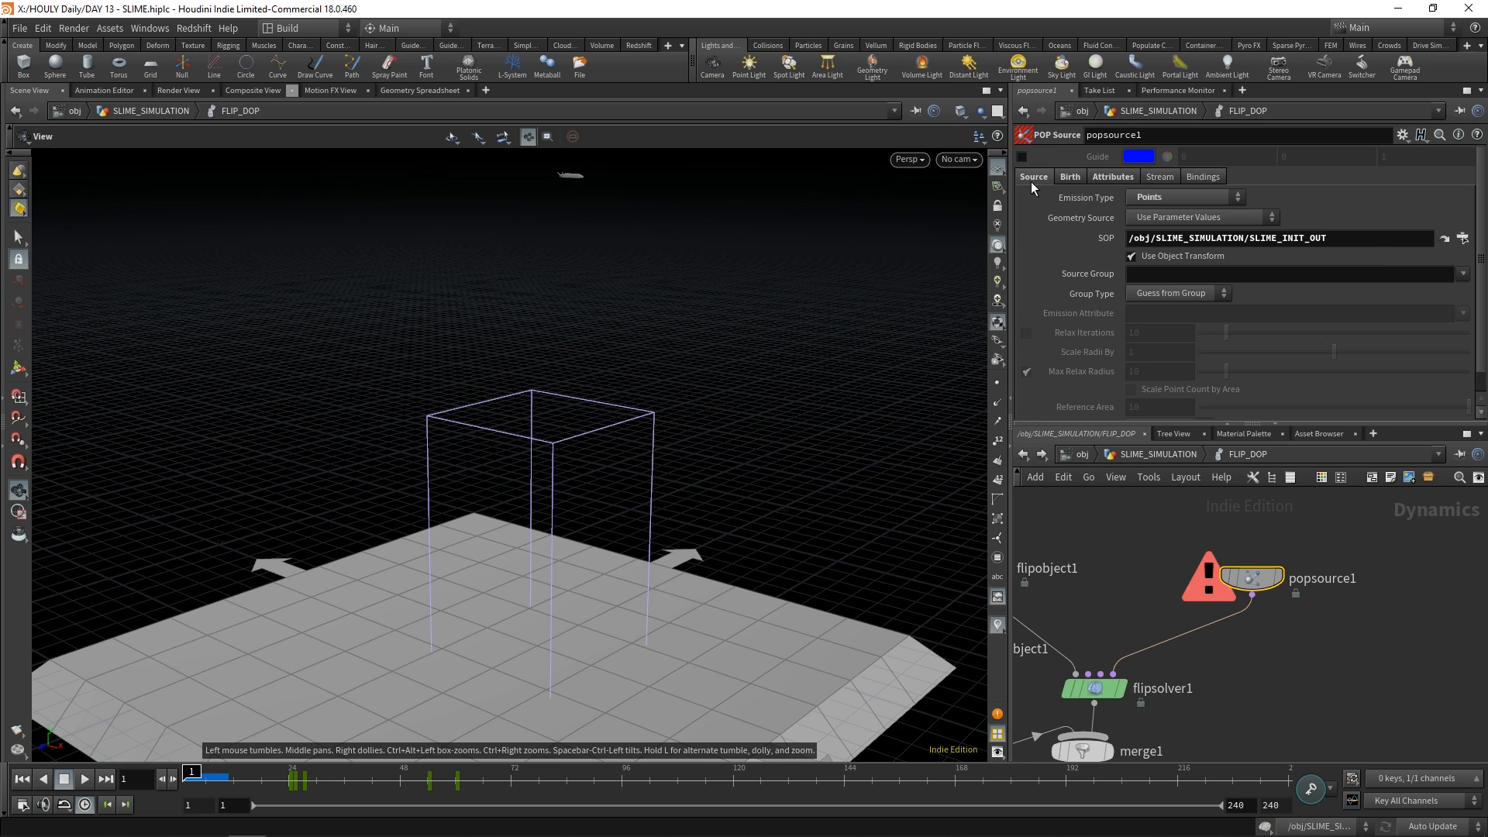
left_click(1076, 178)
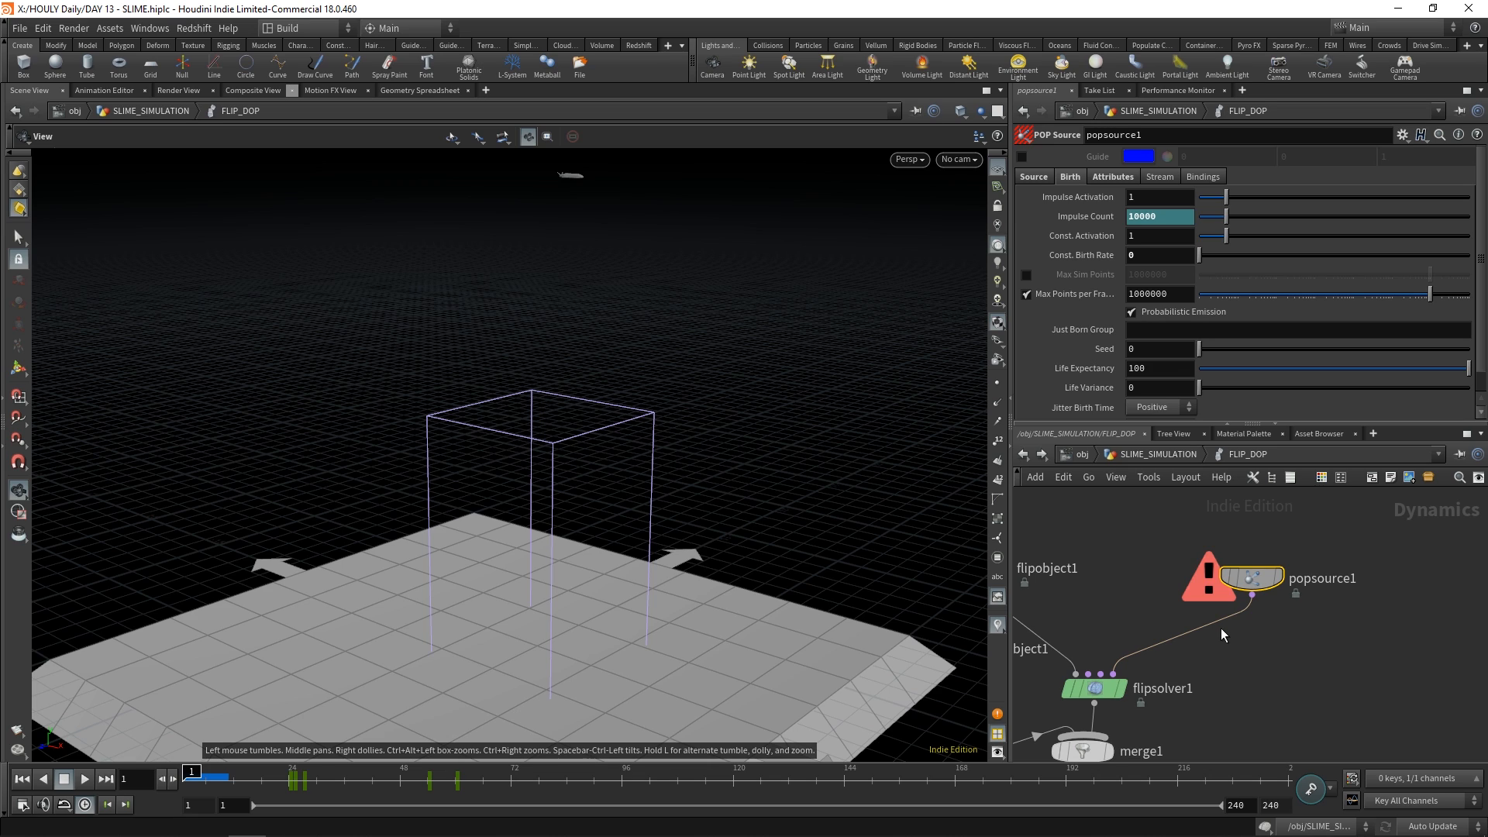
scroll(1220, 628, "down", 5)
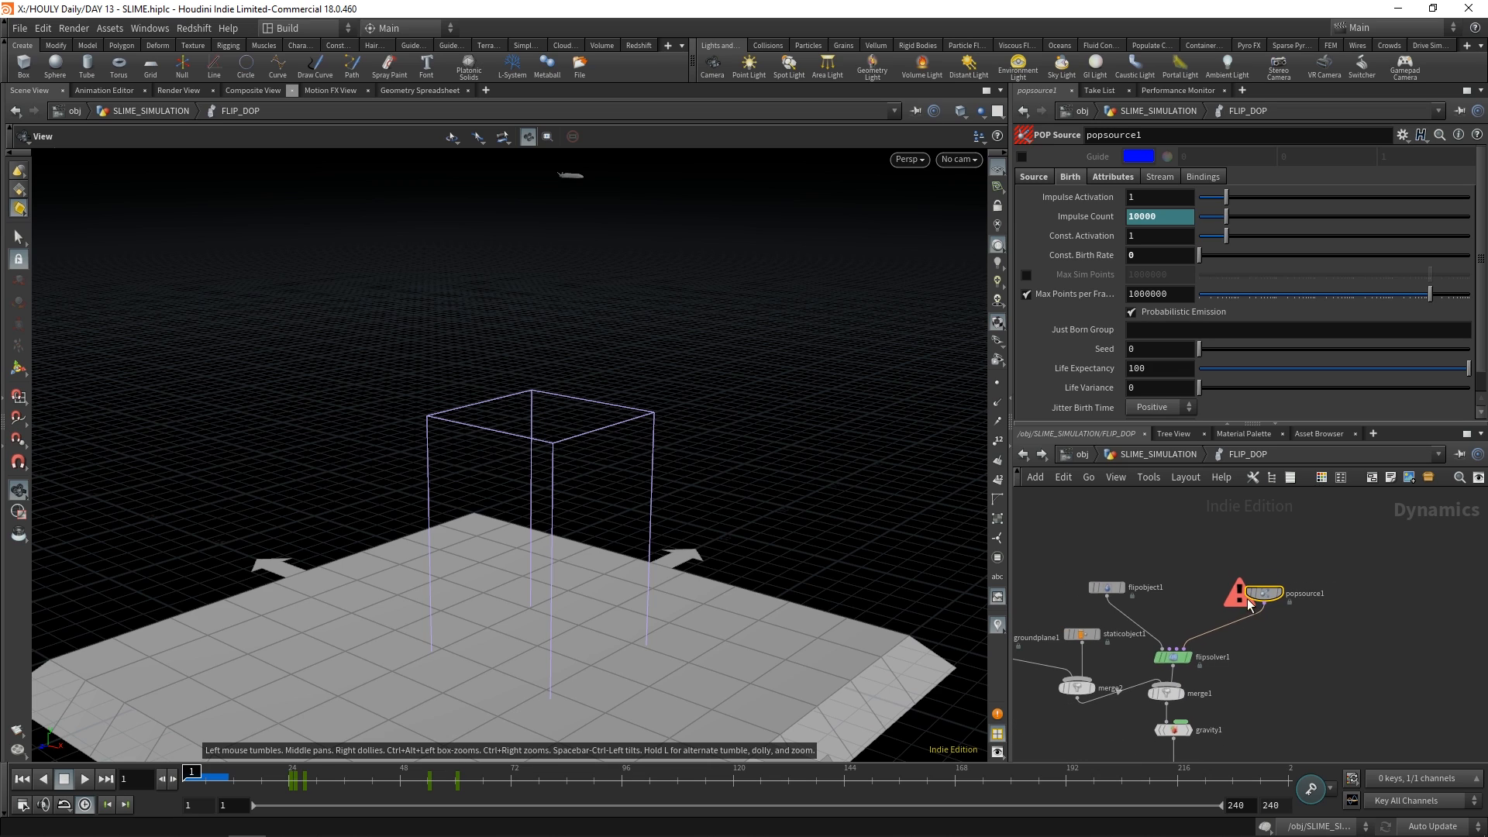
Look over how flipsolver1 connects to its sources and review the groundplane1 and staticobject1 collider settings
scroll(1203, 582, "up", 2)
left_click(1203, 688)
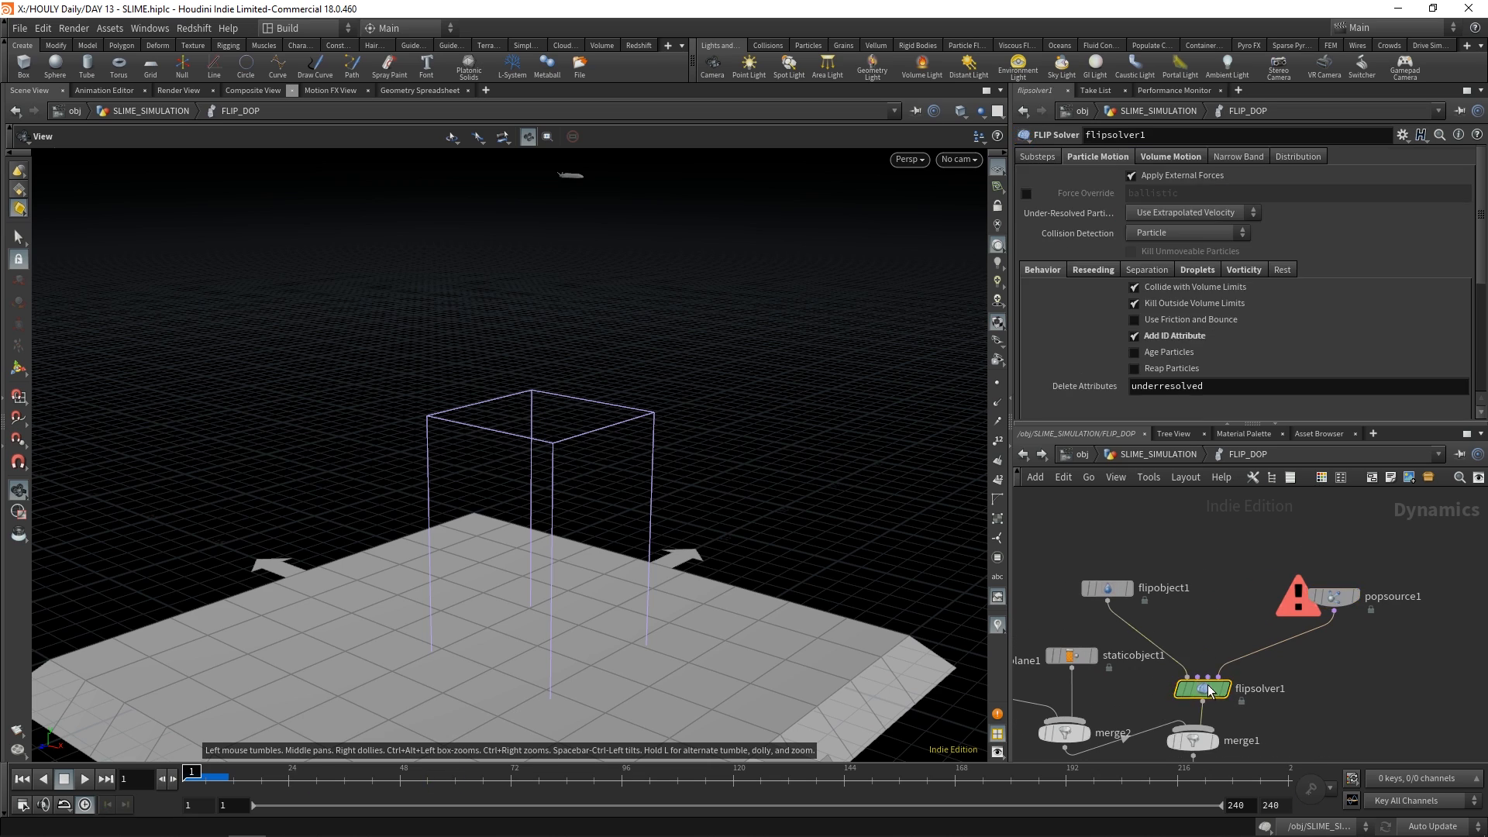
middle_click_drag(1245, 695, 1226, 689)
left_click(1318, 592)
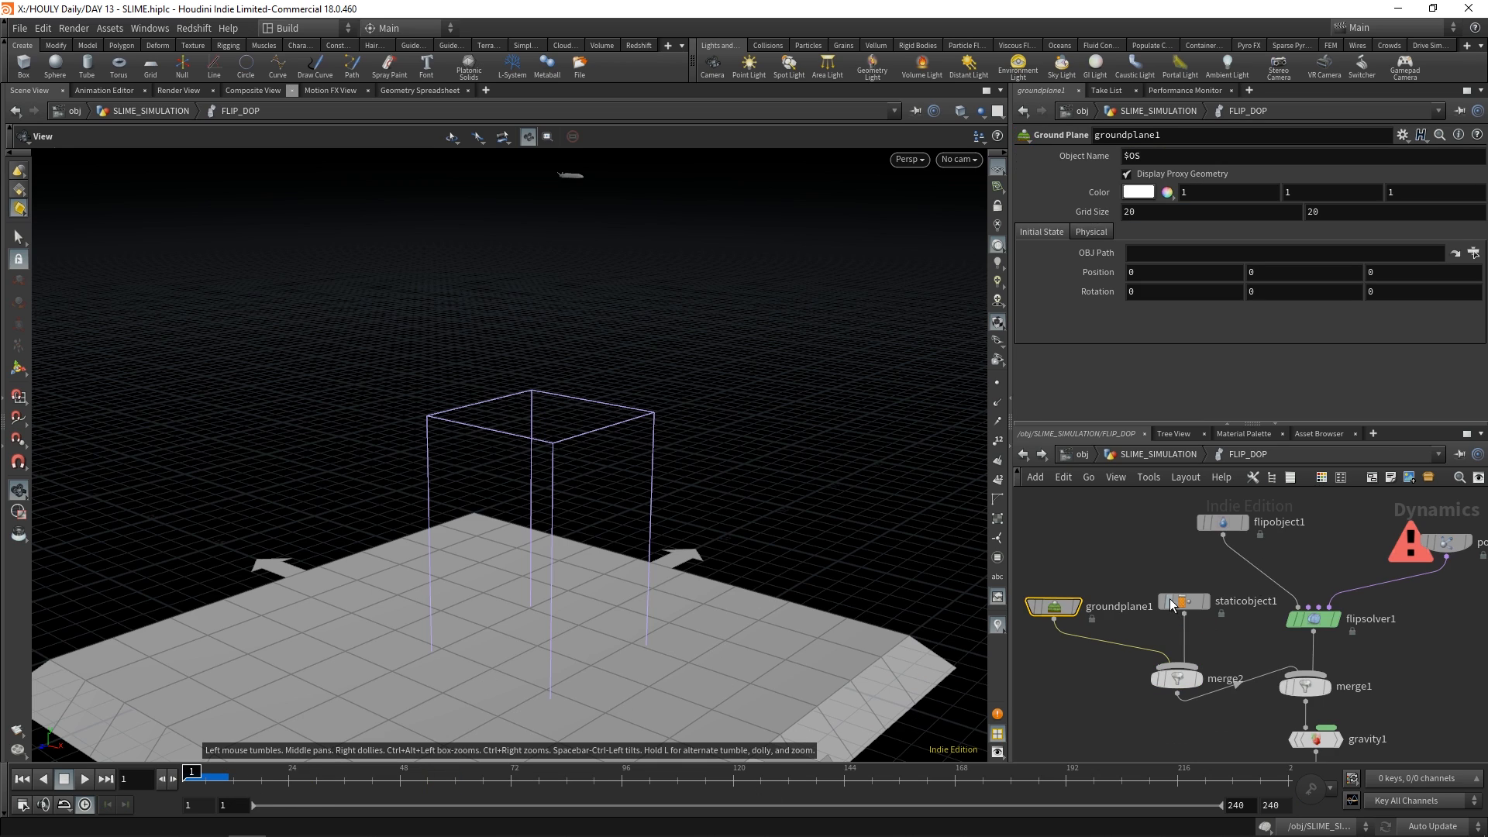
left_click(1169, 601)
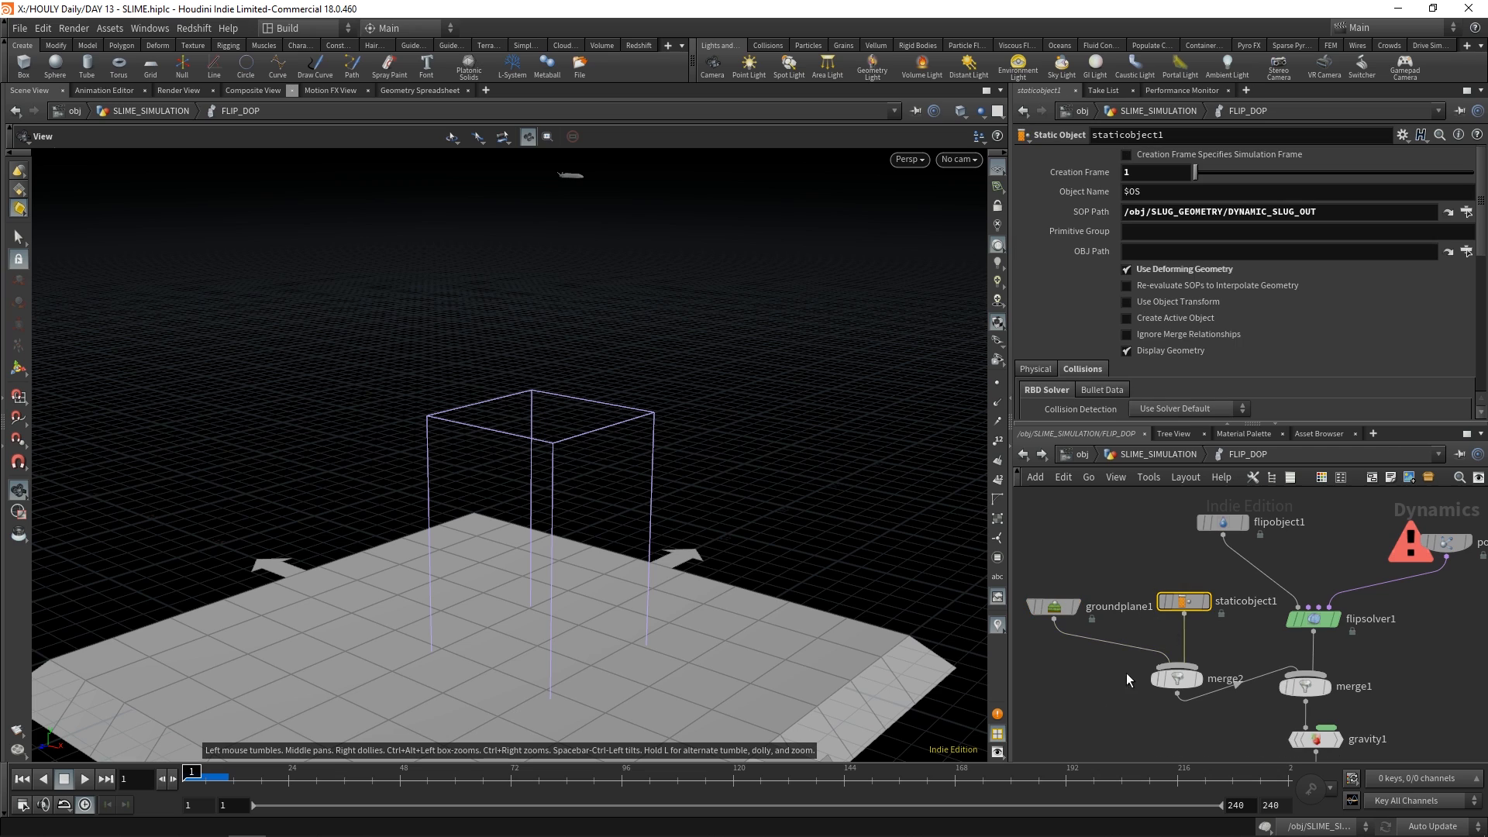
Review flipsolver1's Particle Motion settings for behavior, reseeding and droplets
left_click(1313, 618)
middle_click_drag(1317, 635, 1287, 647)
left_click(1051, 158)
left_click(1082, 157)
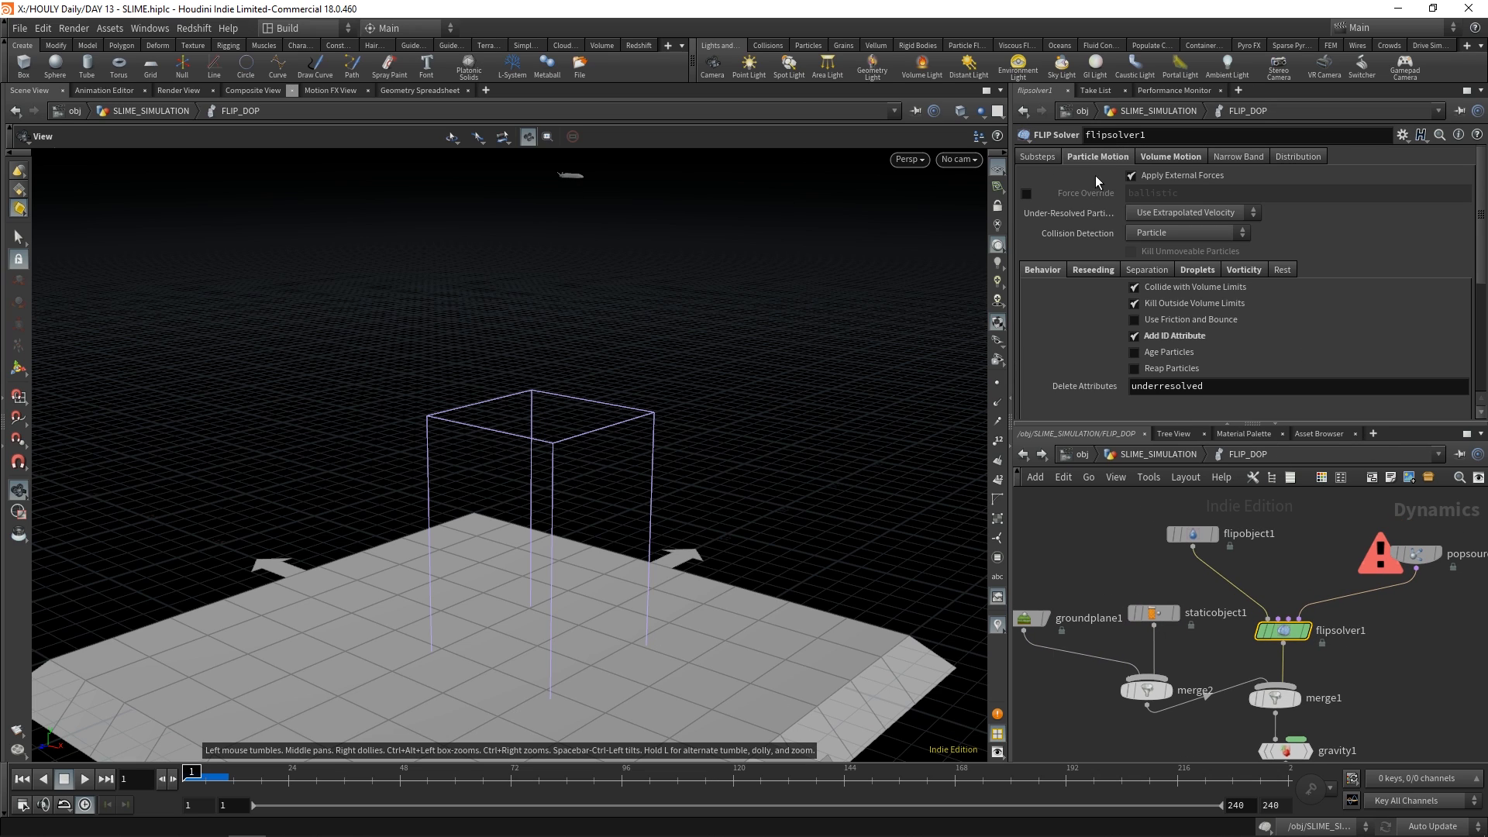
left_click(1087, 270)
left_click(1050, 270)
left_click(1088, 271)
left_click(1063, 272)
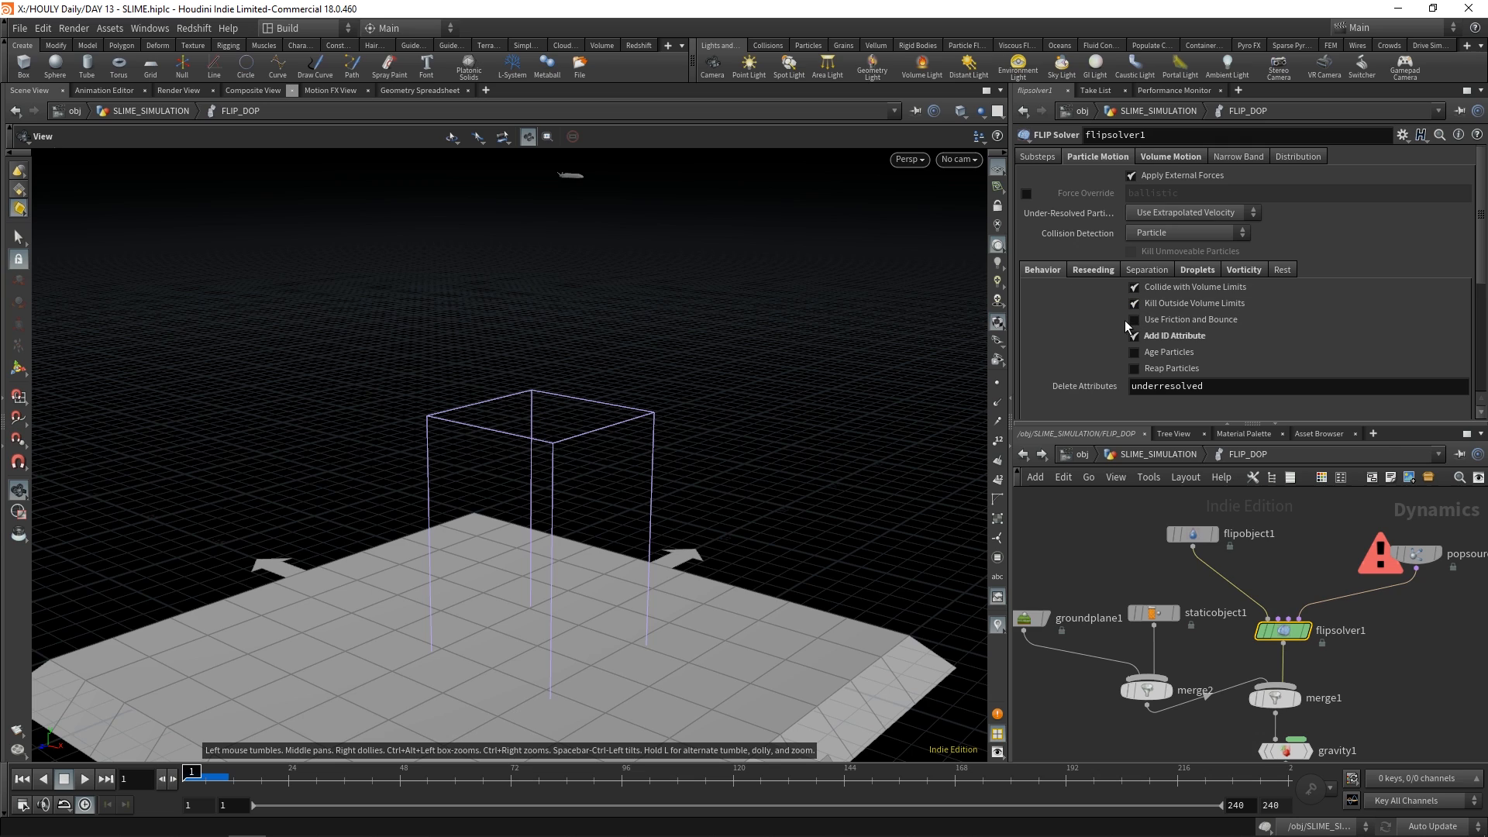
left_click(1091, 271)
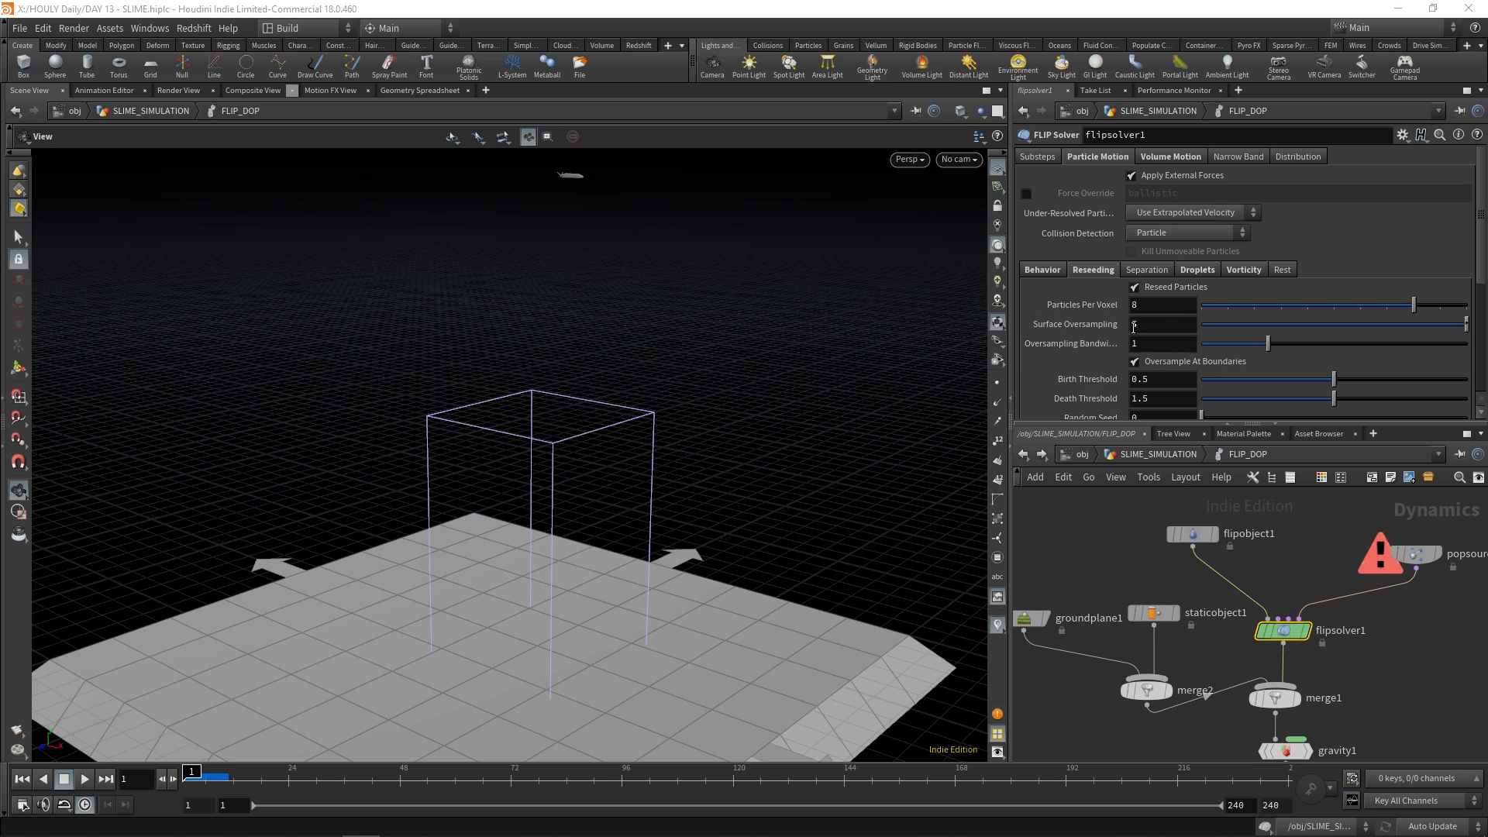
left_click(1197, 270)
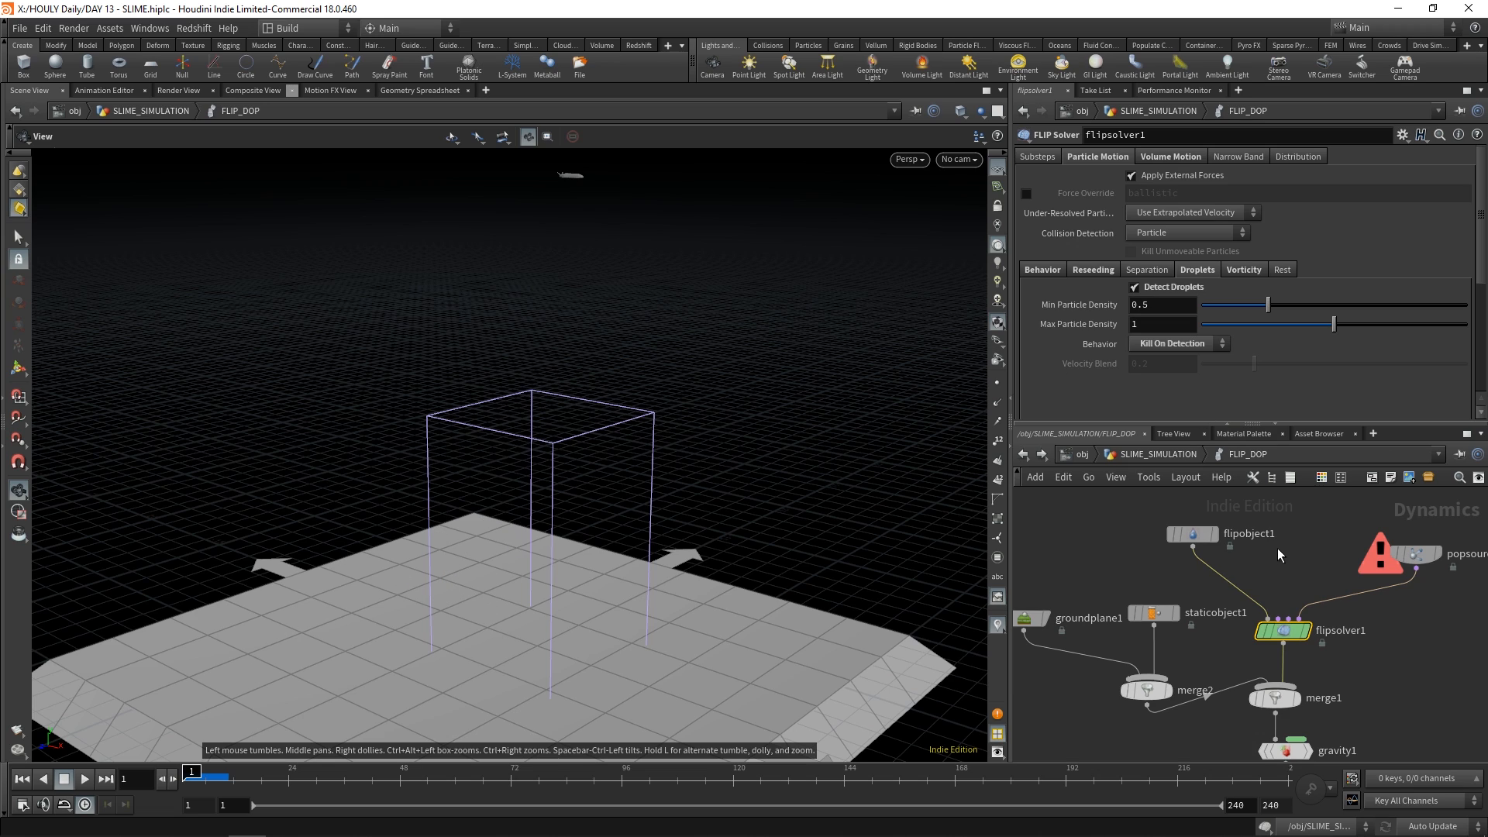
left_click(1094, 271)
Review flipsolver1's Volume Motion settings for surface tension, viscosity and density
left_click(1171, 159)
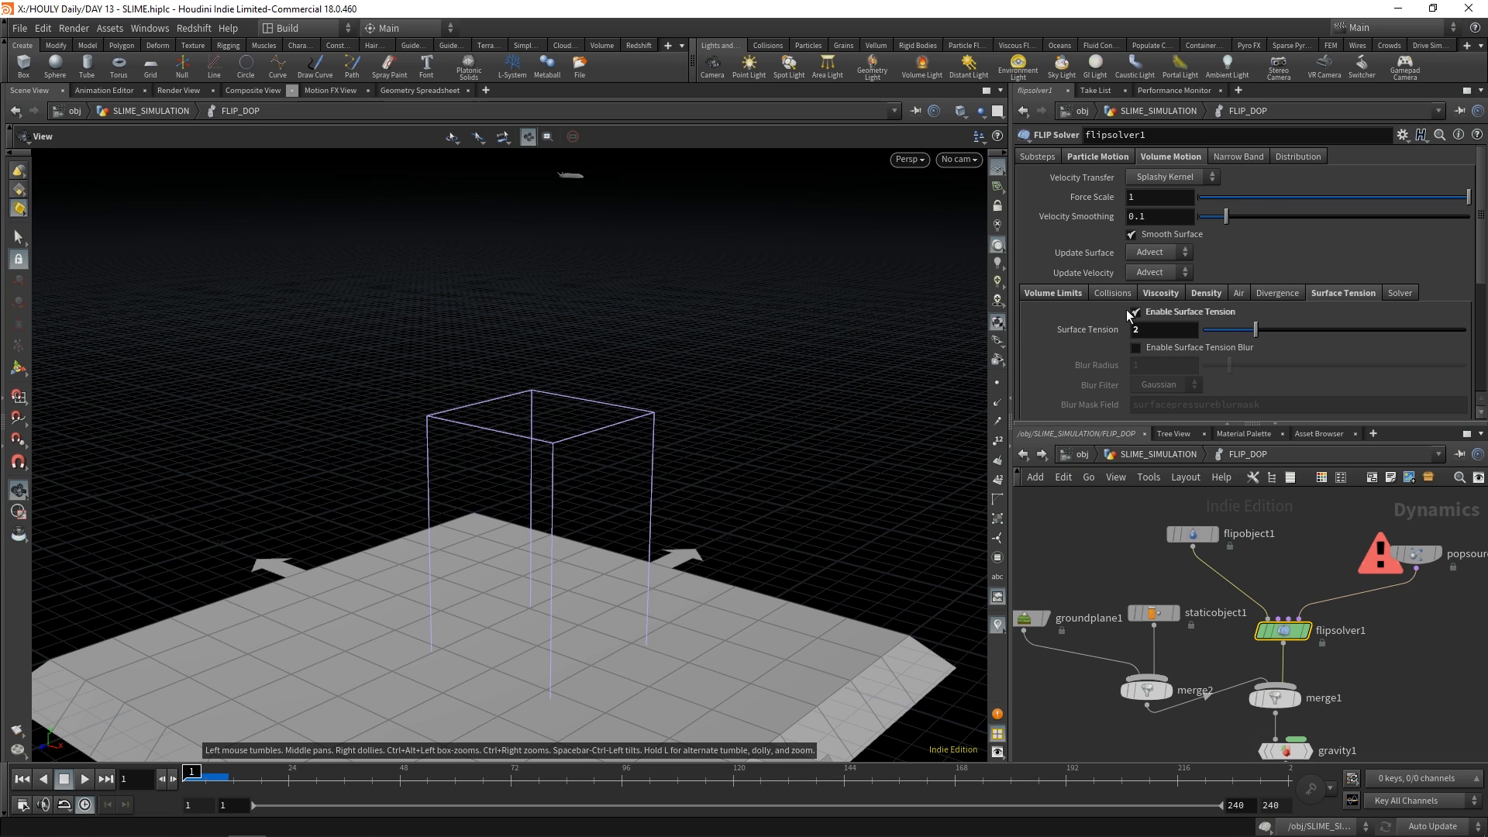
left_click(1170, 292)
left_click(1317, 296)
left_click(1159, 293)
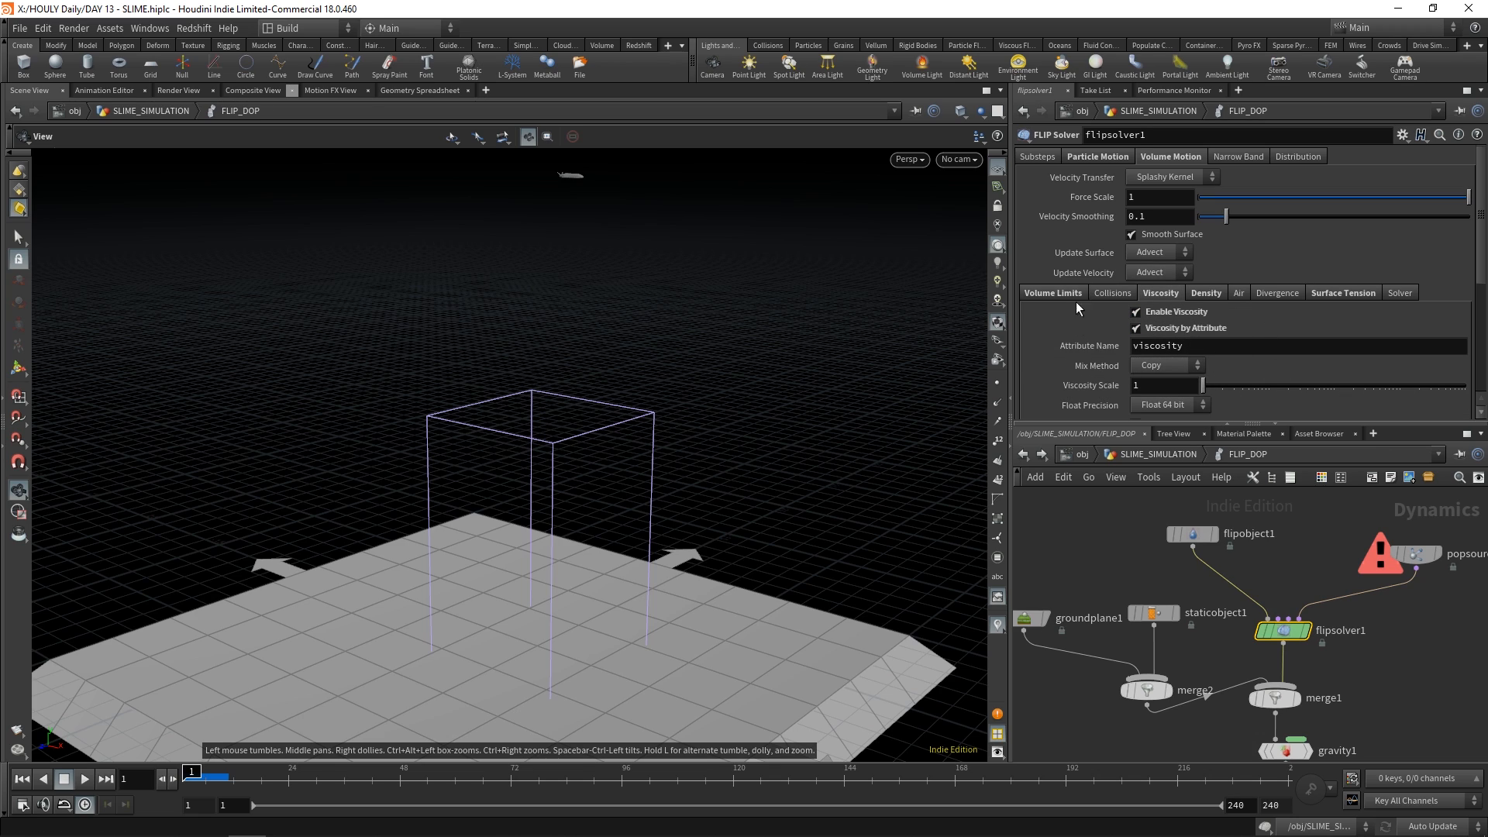
left_click(1206, 293)
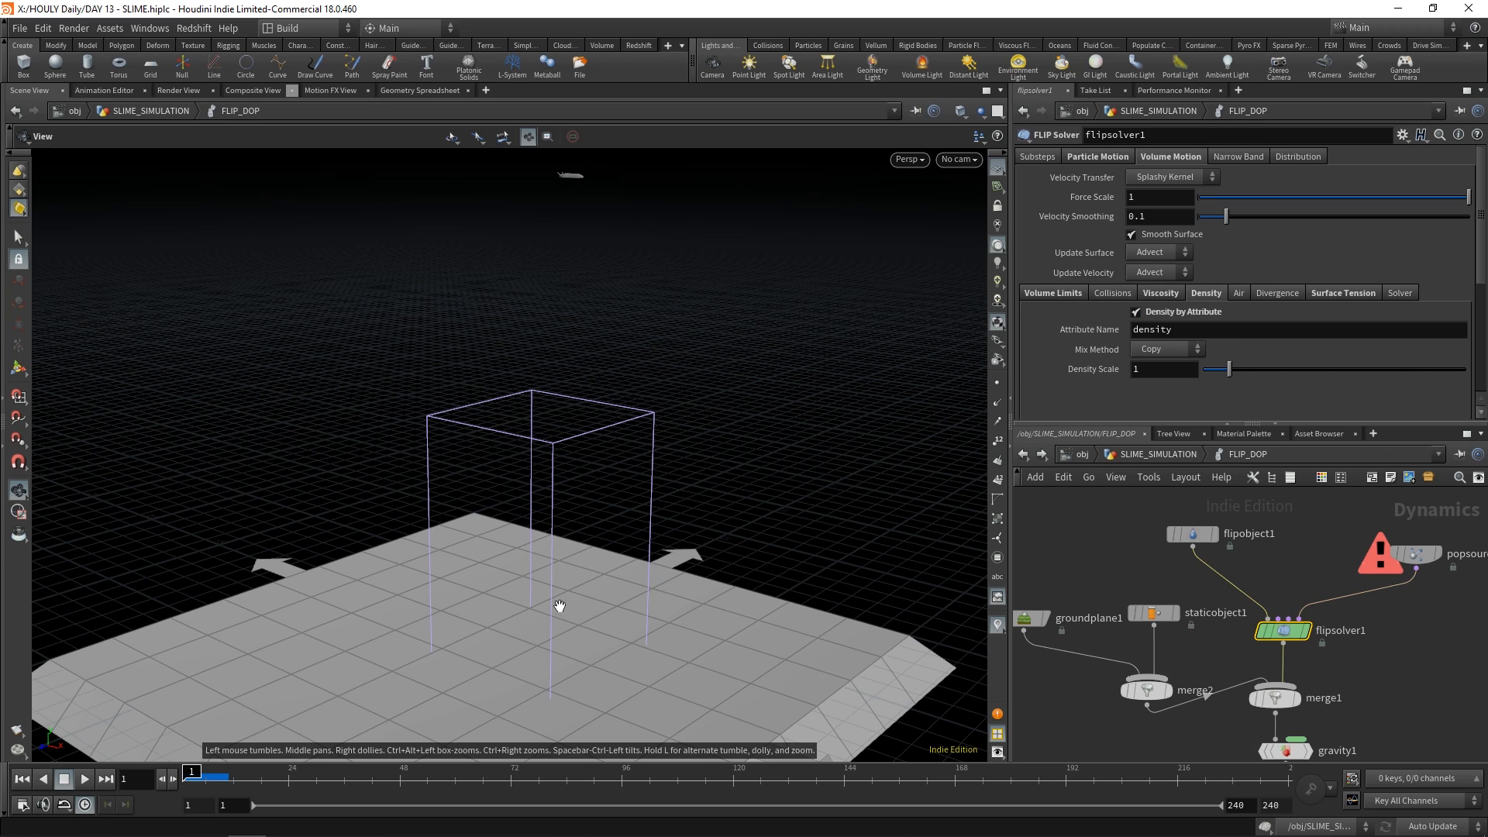
Return to the SLIME_SIMULATION network, display filecache1 and scrub the cached particles to frame 49
left_click(1419, 559)
middle_click_drag(1385, 720, 1393, 655)
key("u")
left_click(1186, 645)
left_click_drag(182, 786, 393, 773)
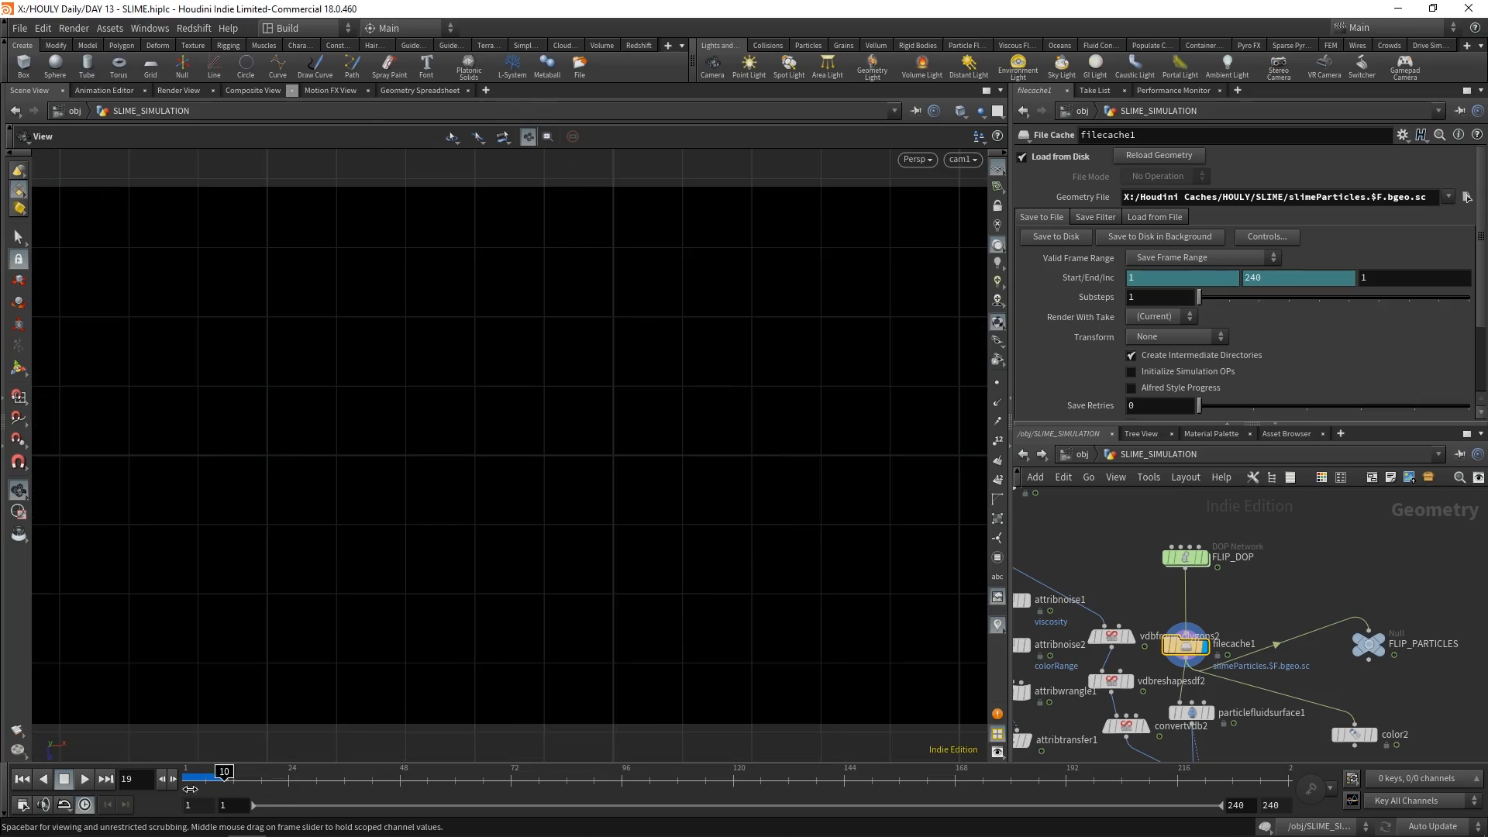
left_click_drag(223, 782, 404, 773)
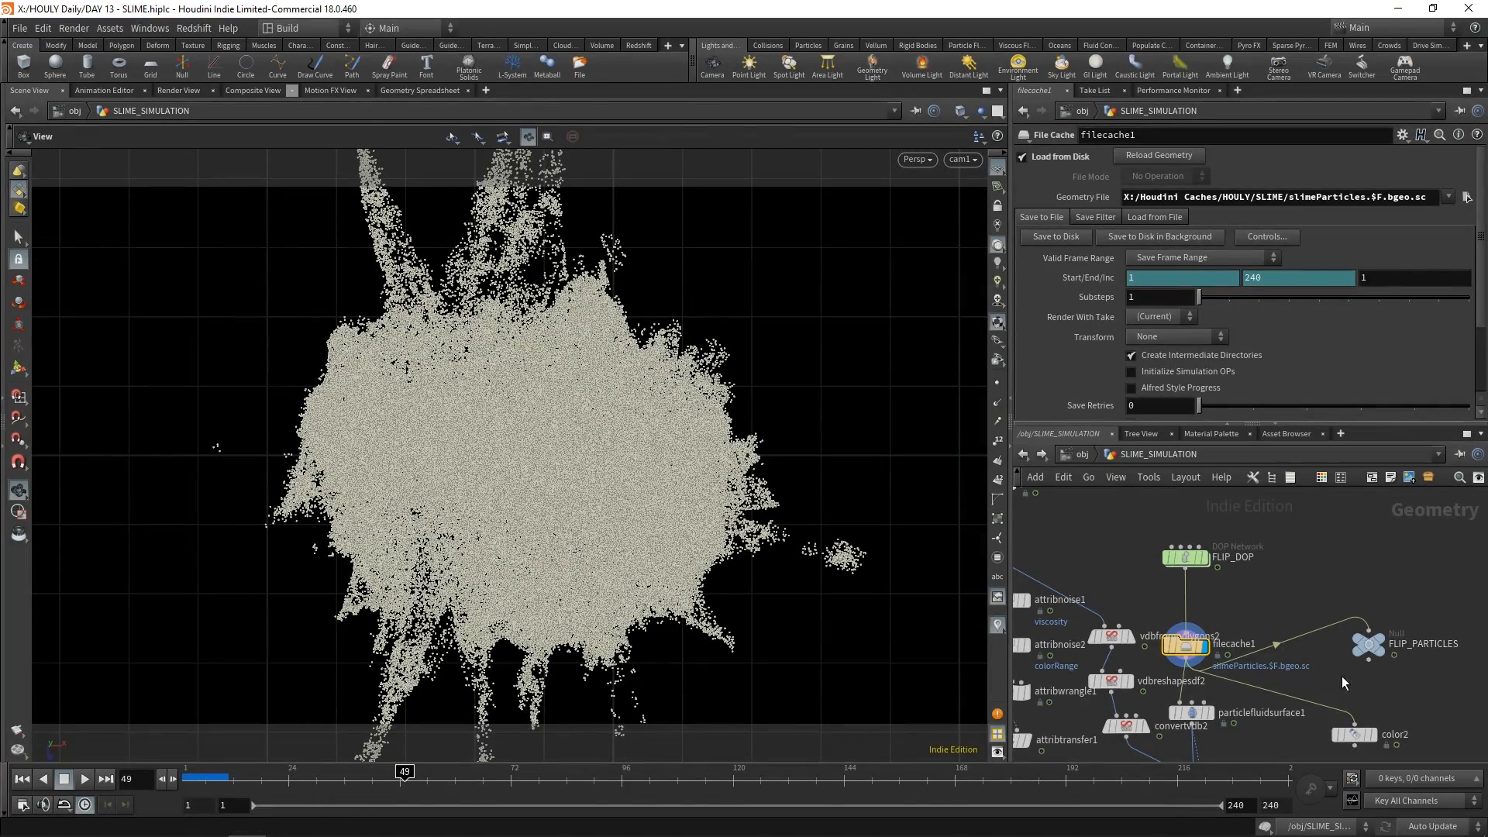
Display color2, compare its viscosity range with attribnoise1 and scrub the coloured particles to frame 63
left_click(1357, 695)
left_click(1344, 700)
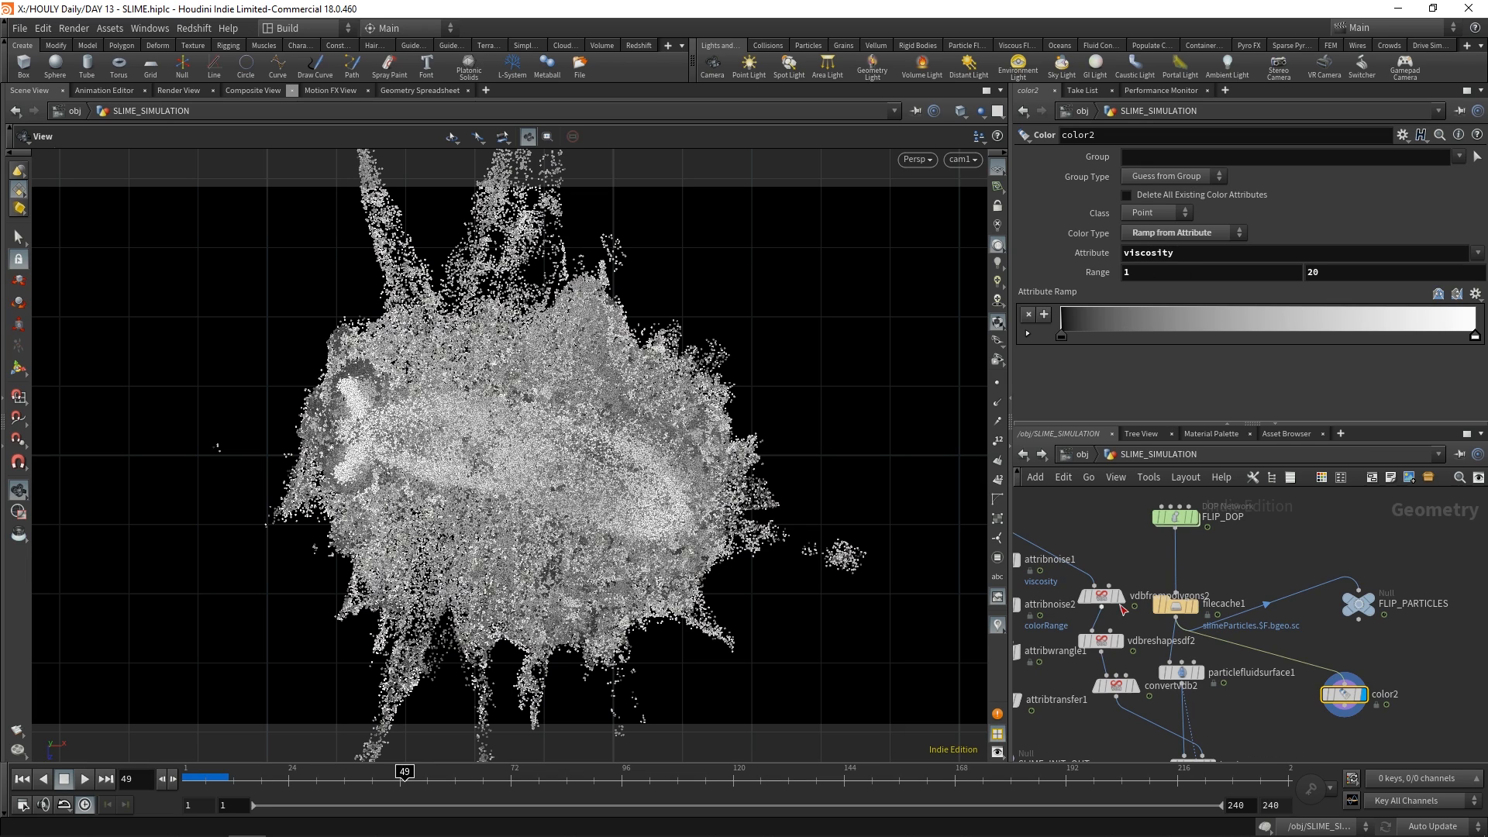
middle_click_drag(1069, 589, 1111, 596)
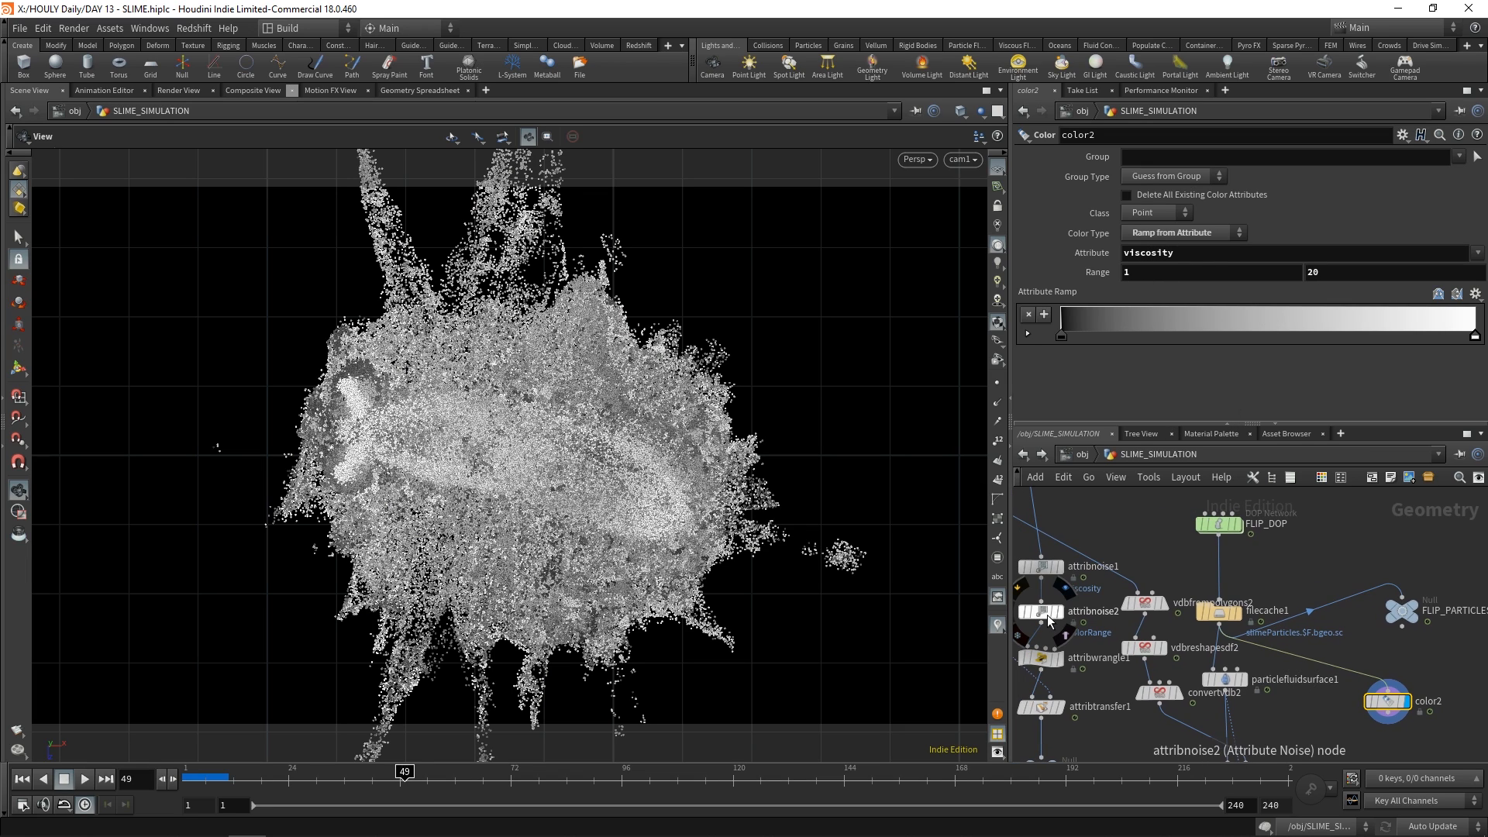
left_click(1021, 564)
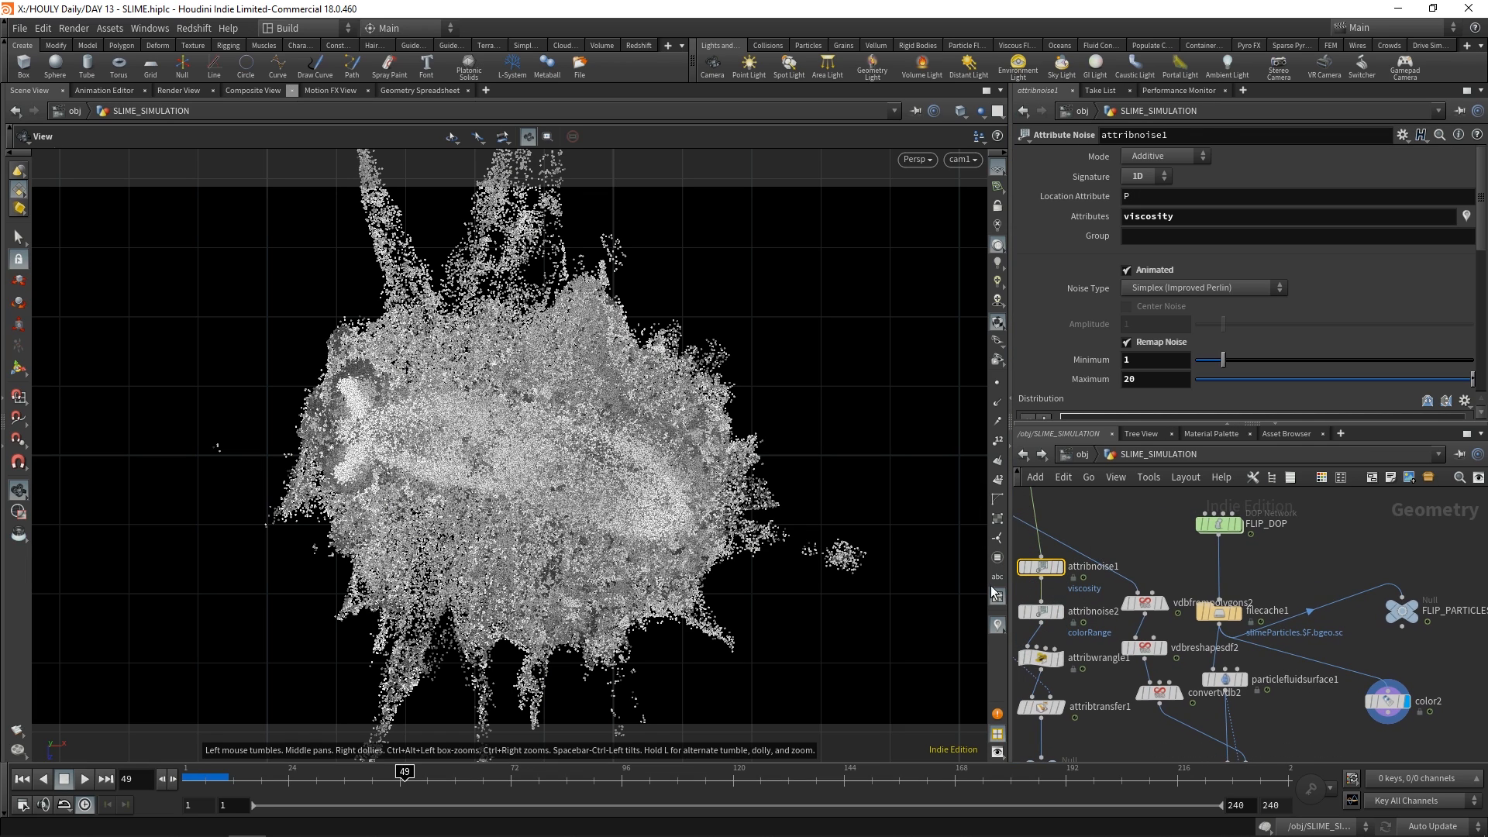
left_click(1370, 697)
left_click_drag(200, 780, 468, 765)
Set color2's ramp attribute to density with a range of 50 to 1000
double_click(1186, 256)
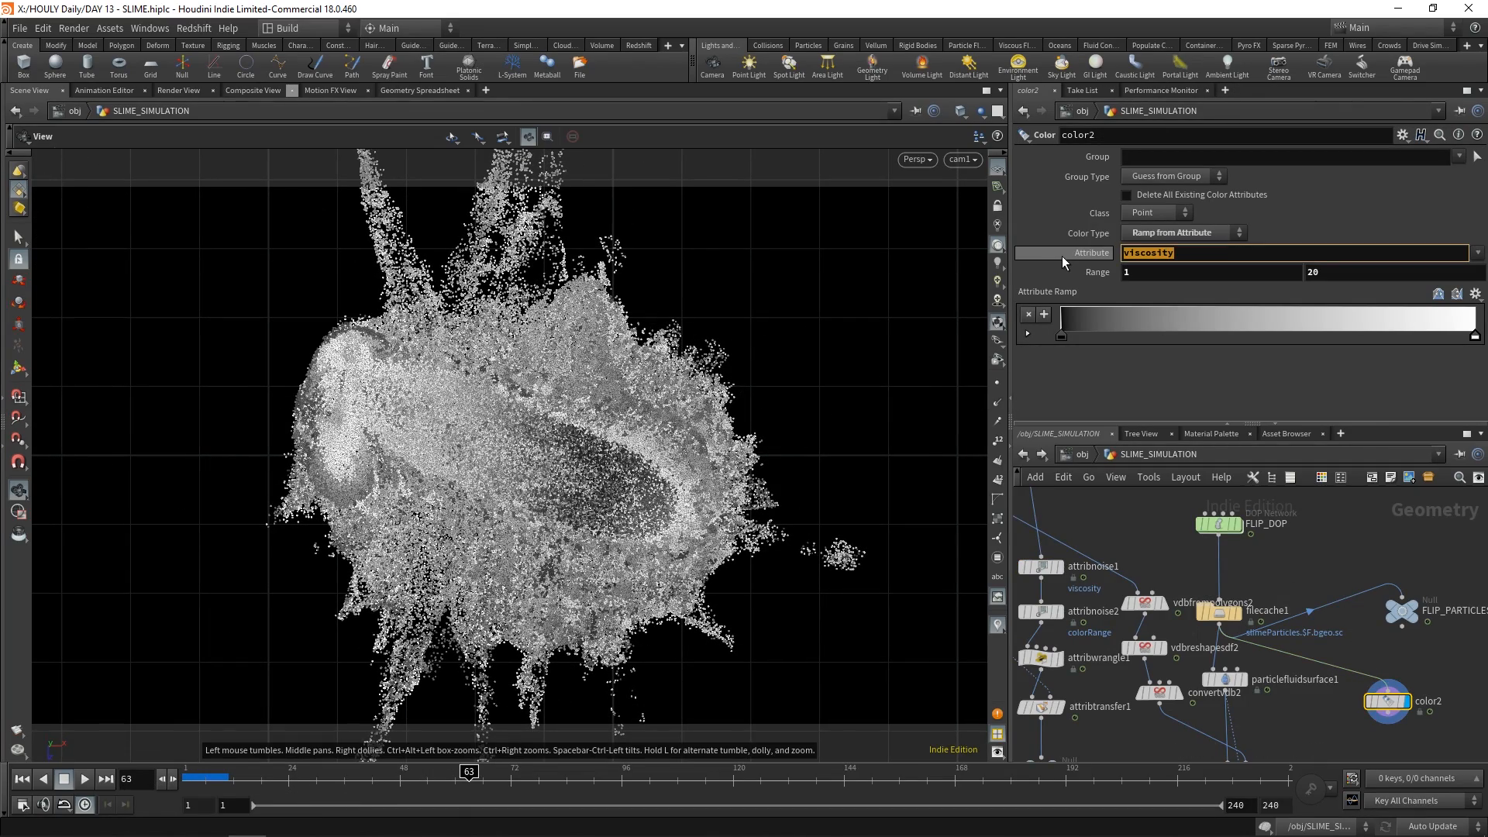
type("density")
key("Return")
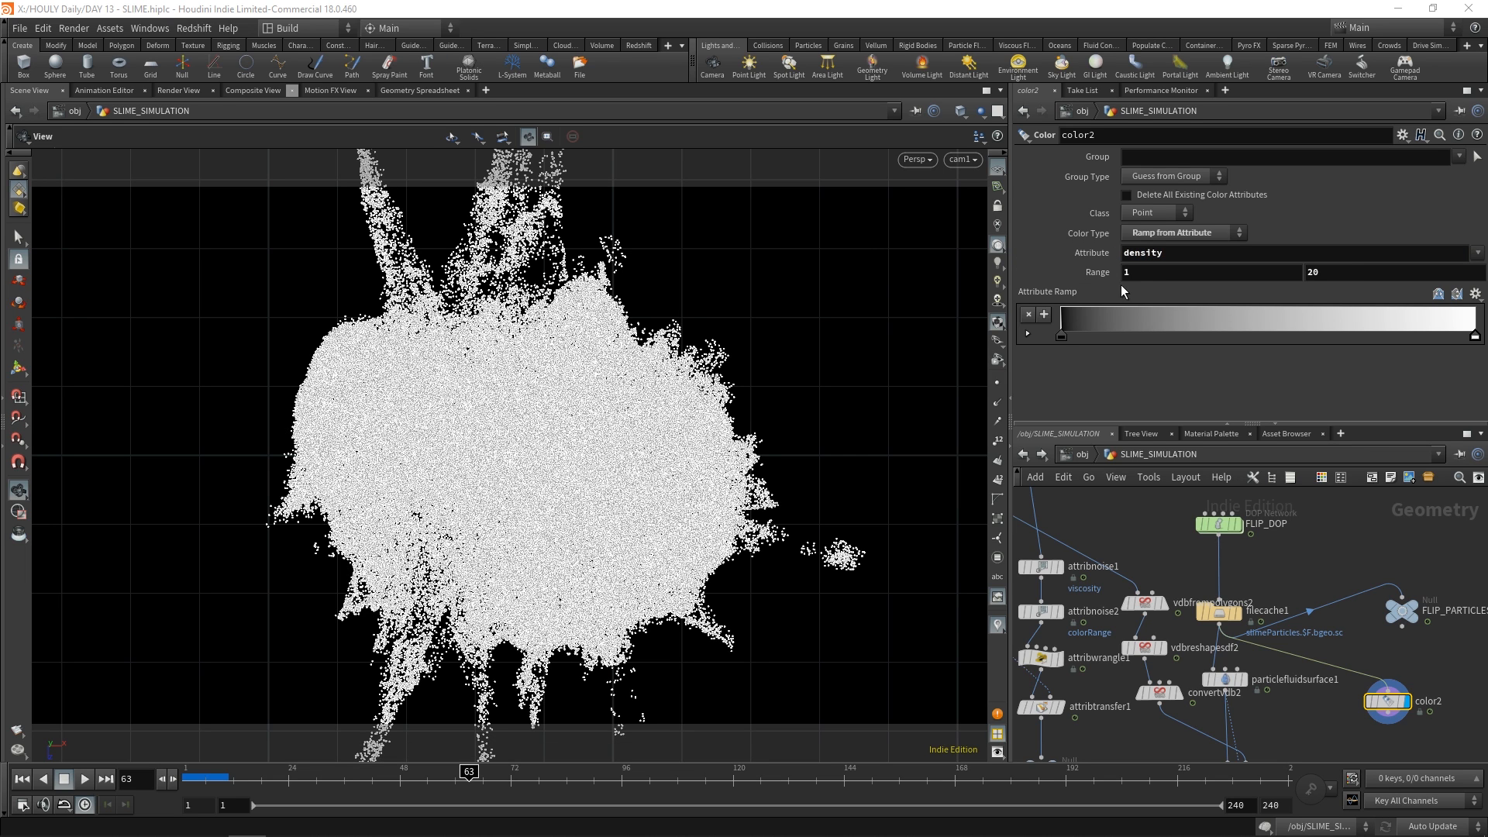
left_click(1250, 273)
type("50")
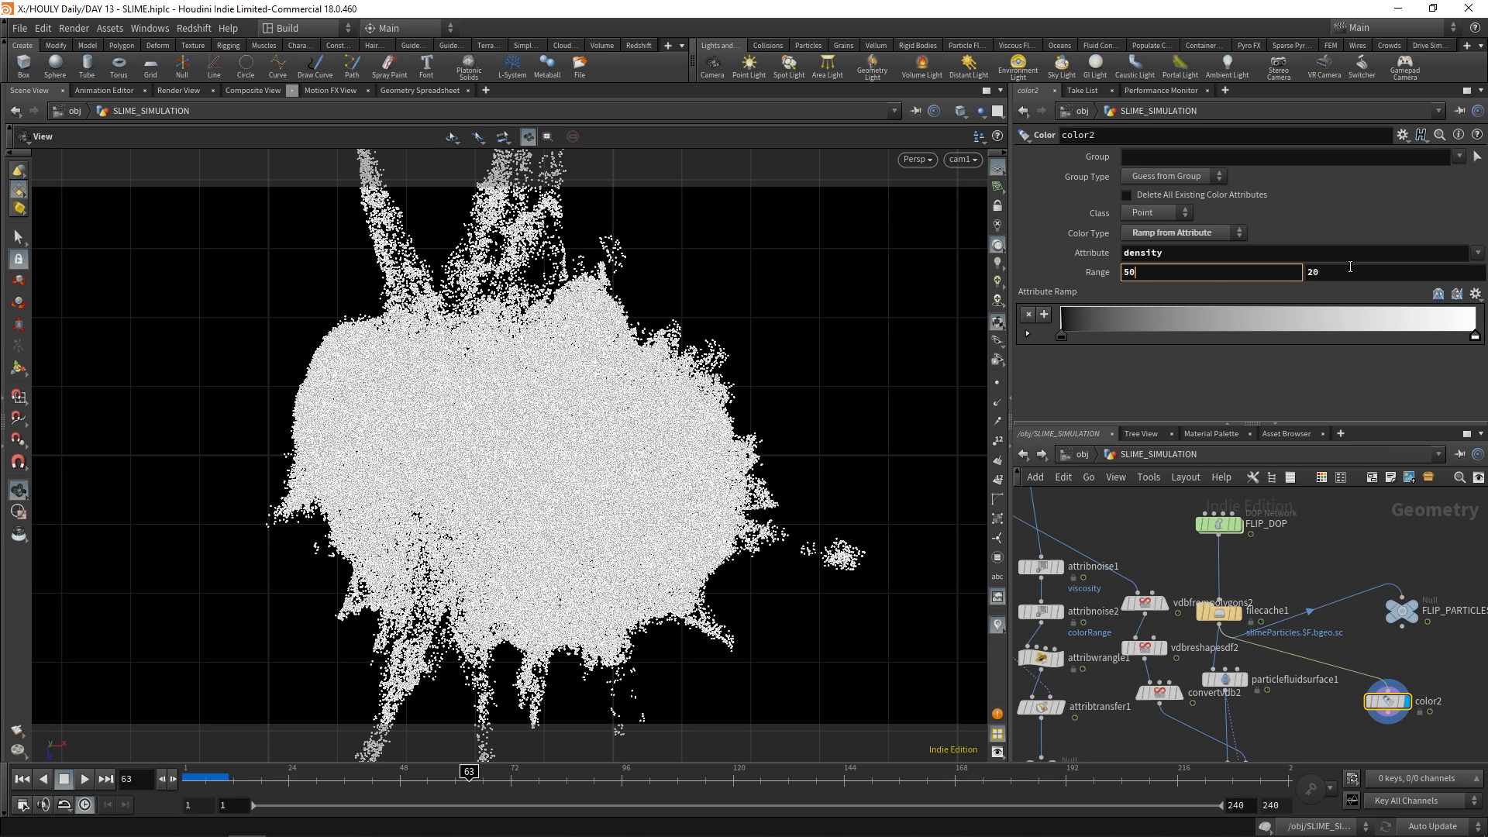
key("Return")
left_click(1354, 272)
type("1")
key("Return")
Scrub to frame 89 and inspect the density-coloured particles in a free perspective view
left_click_drag(620, 465, 612, 512)
left_click_drag(469, 777, 589, 777)
left_click_drag(597, 558, 483, 523)
key("space+g")
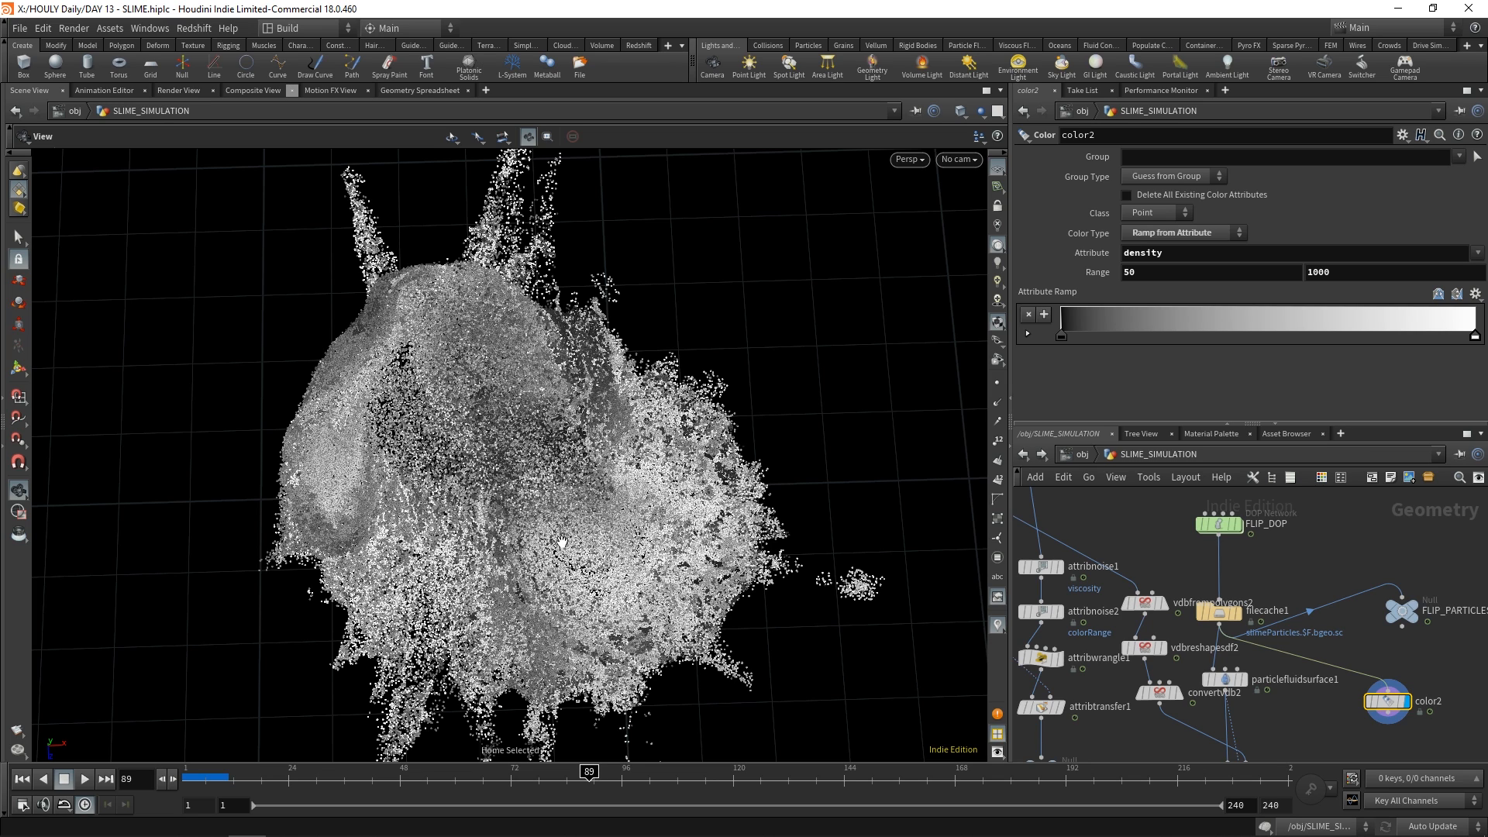
Apply the Infra-Red preset to color2's attribute ramp and inspect the coloured particles from several angles
left_click(1474, 294)
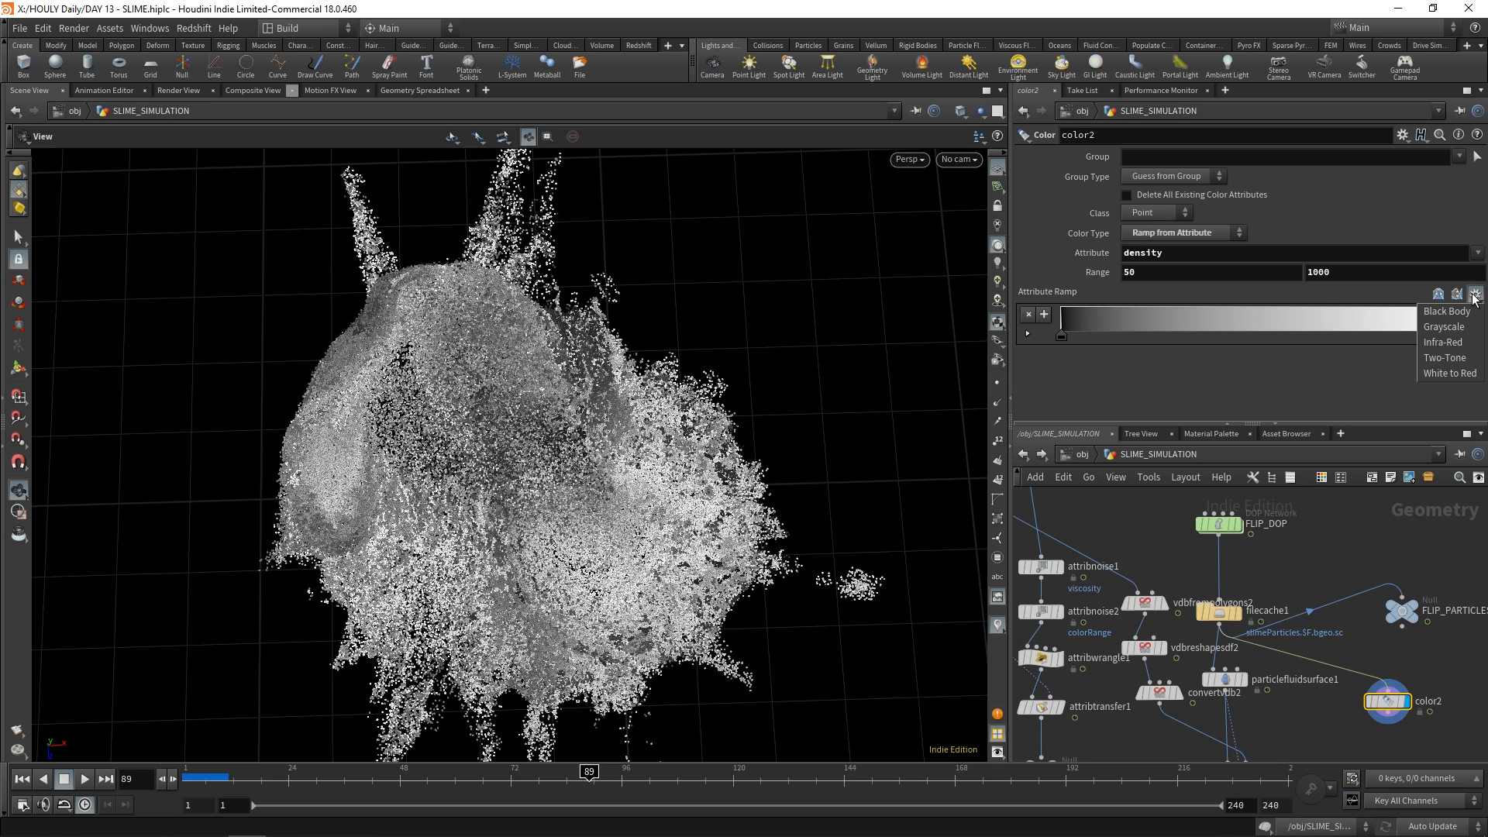
left_click(1442, 342)
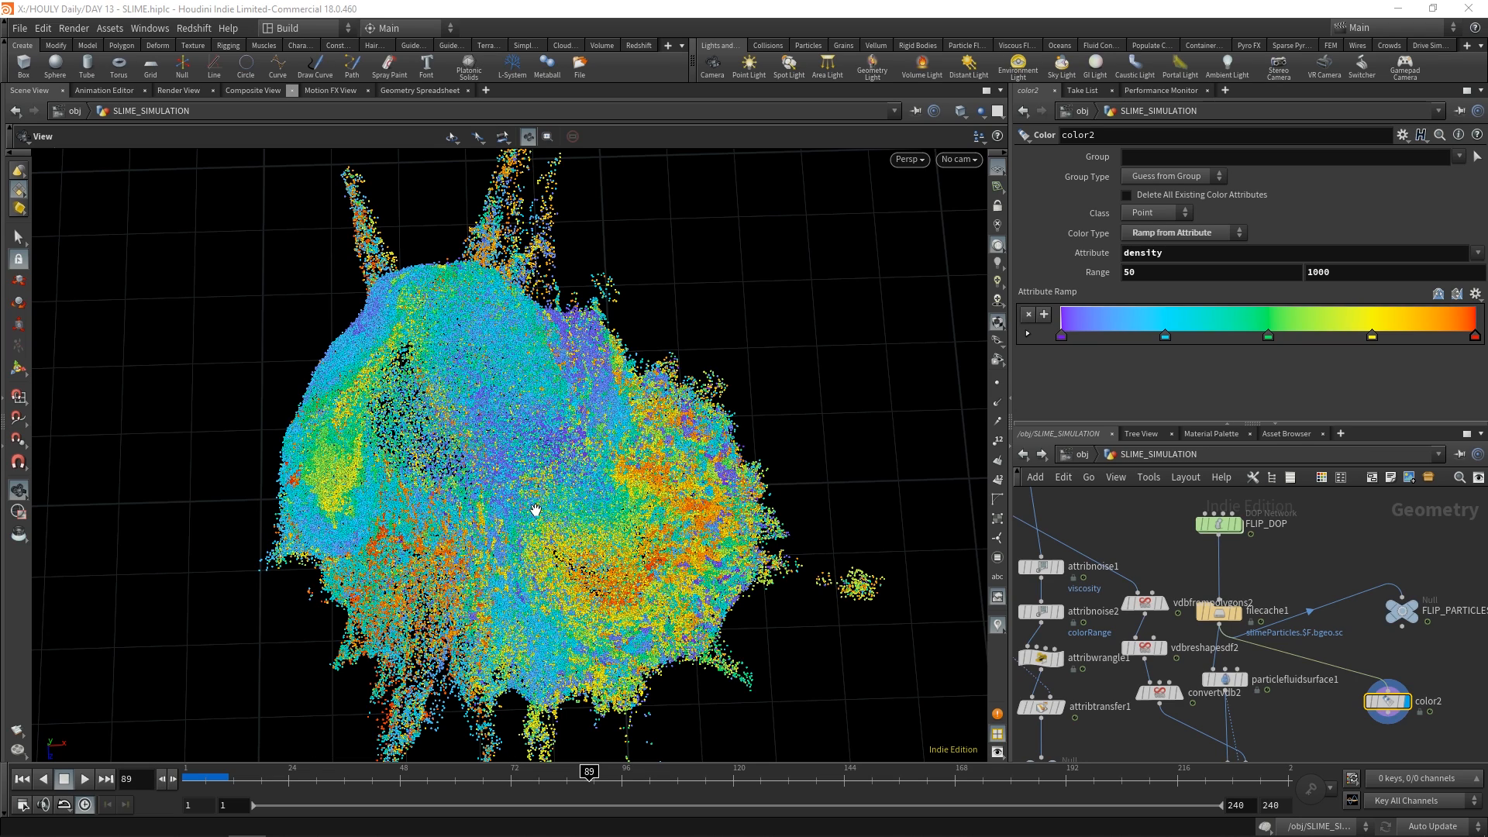
left_click_drag(519, 532, 904, 354)
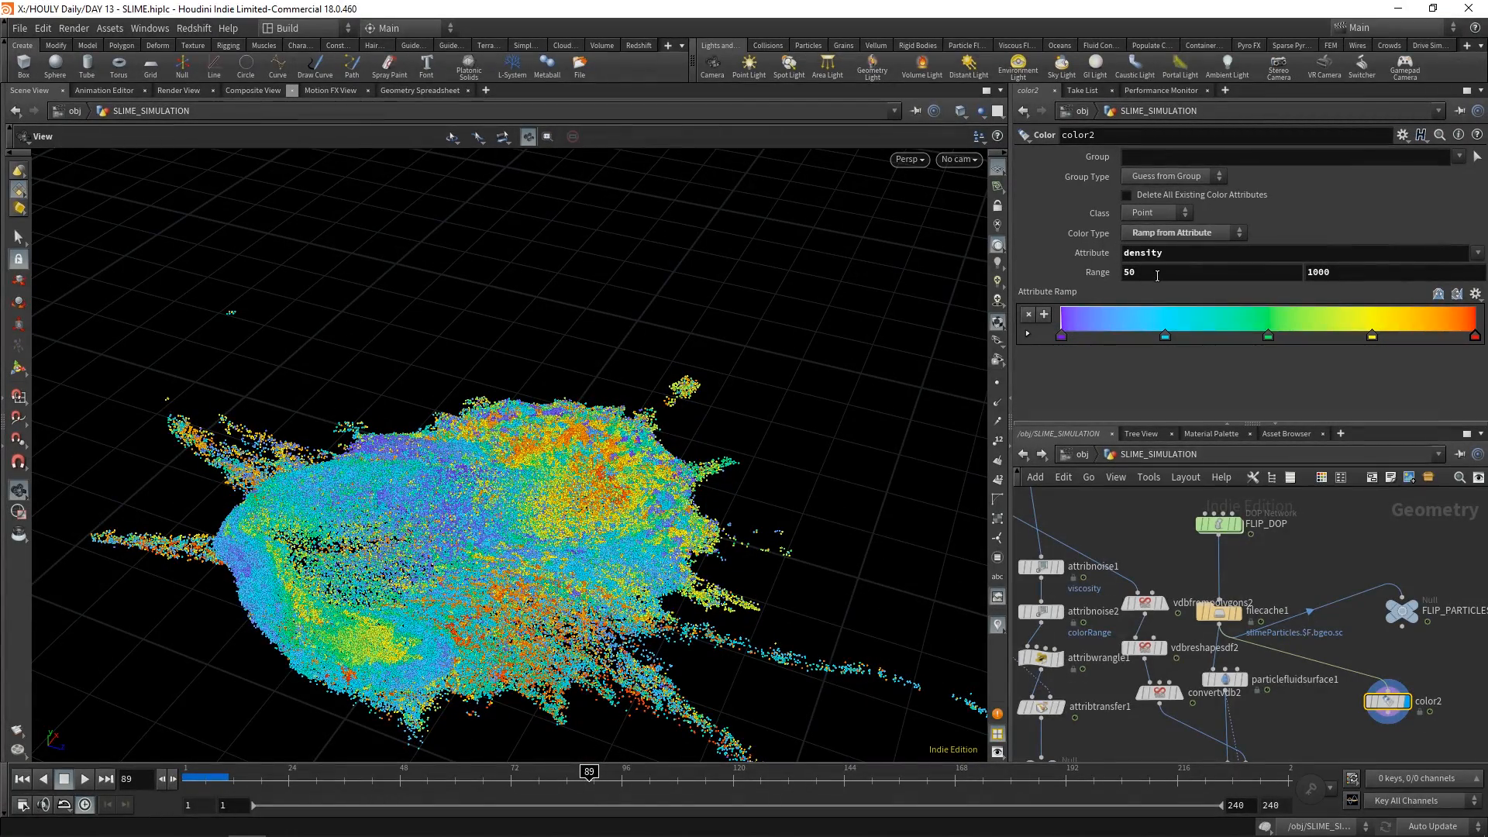
left_click_drag(743, 364, 476, 492)
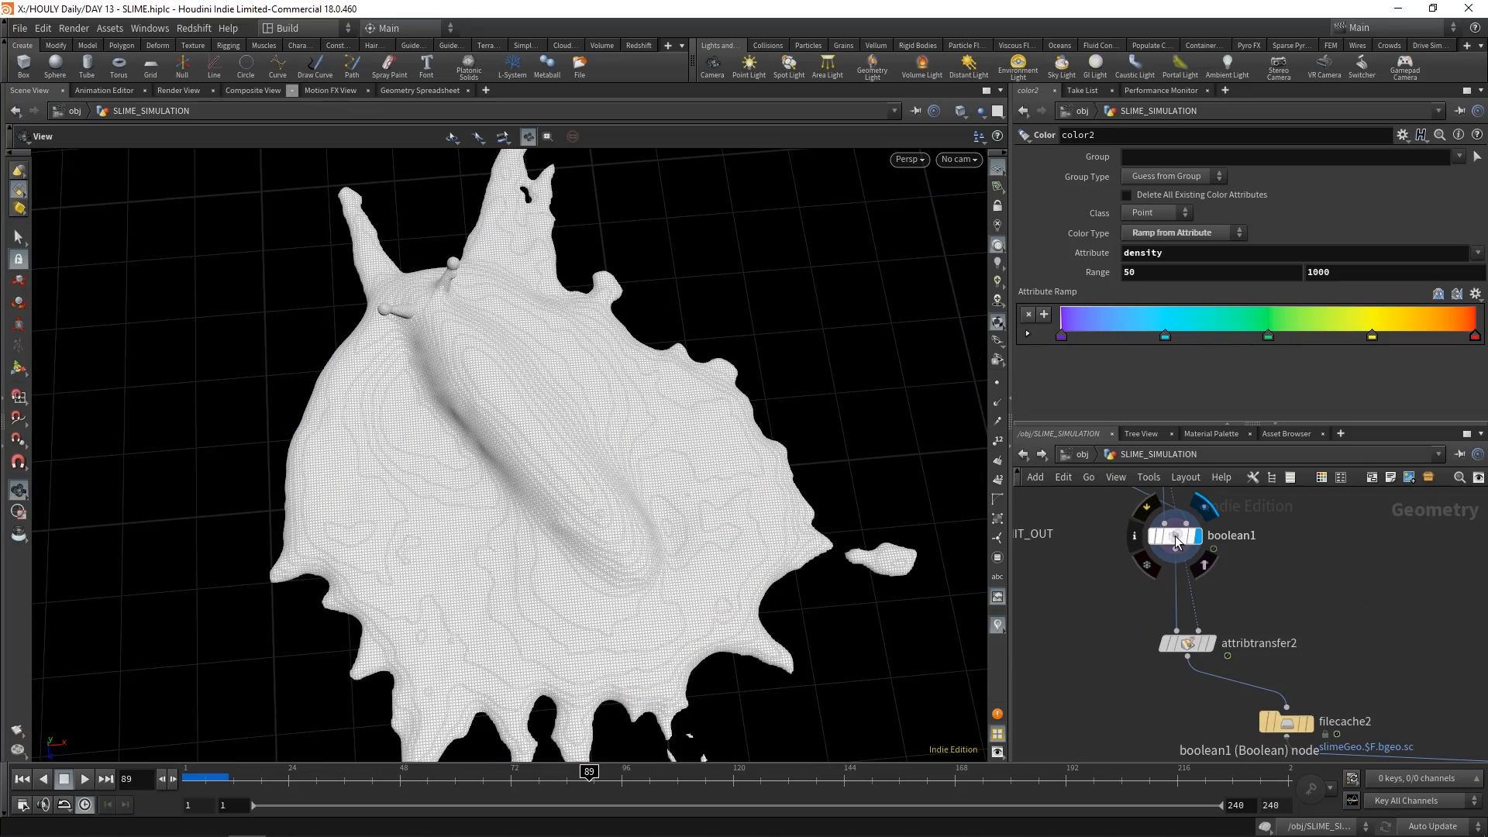
Display attribtransfer2, select boolean1 and inspect the meshed slime surface up close around the slug's tentacles
left_click(1176, 540)
left_click_drag(583, 473, 856, 324)
scroll(448, 552, "up", 8)
left_click_drag(431, 577, 472, 554)
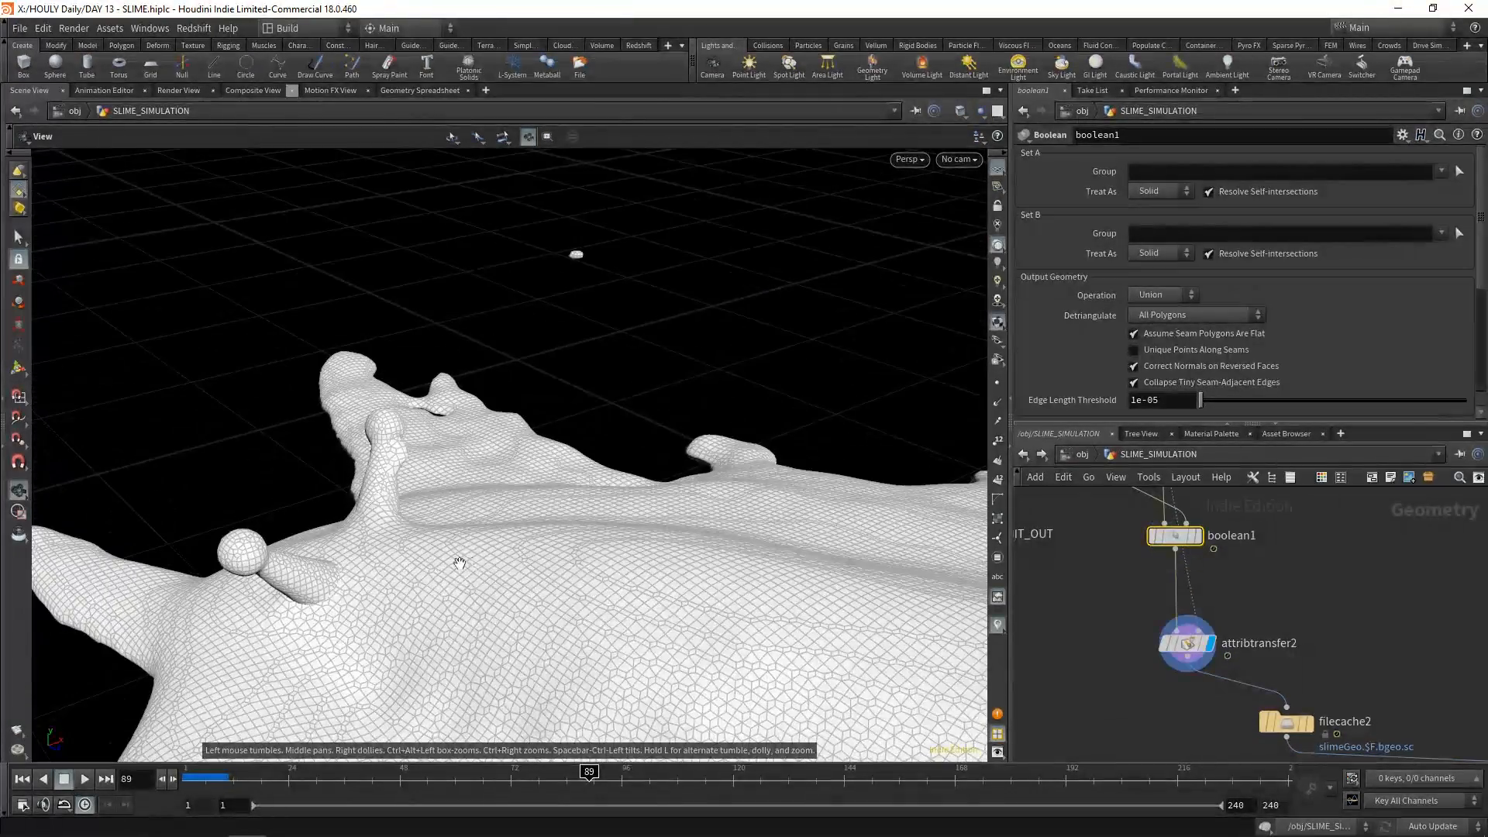
Select particlefluidsurface1 and review its surfacing settings and transferred attributes
scroll(535, 541, "down", 6)
middle_click_drag(1360, 548, 1334, 651)
left_click(1137, 534)
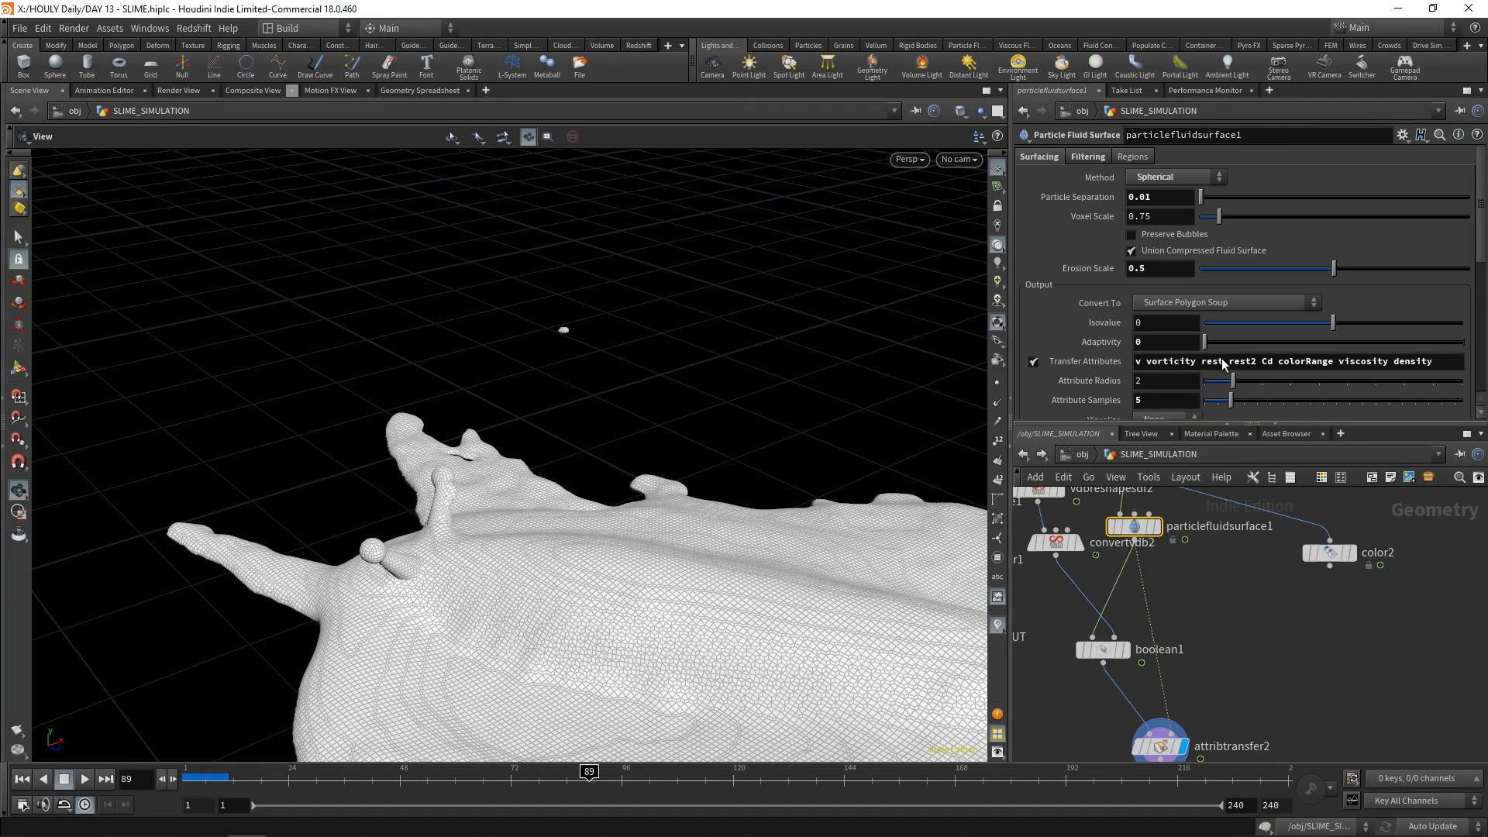
Display and select filecache2, and play back the cached slime mesh through cam1
middle_click_drag(1266, 638, 1266, 582)
middle_click_drag(1366, 708, 1353, 608)
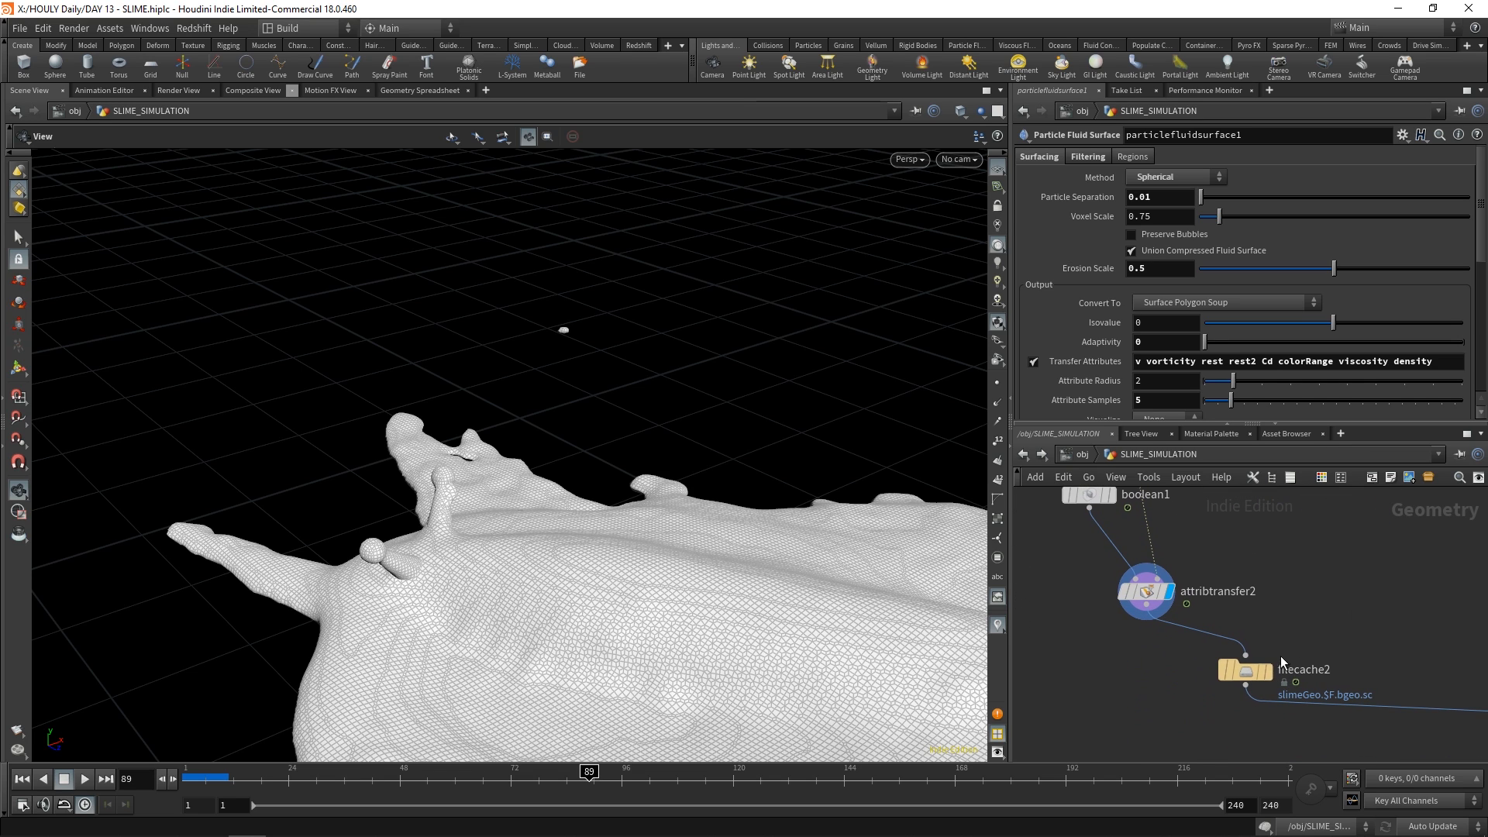
left_click(1268, 671)
left_click(1246, 672)
right_click_drag(593, 626, 898, 184)
left_click(959, 160)
left_click(899, 273)
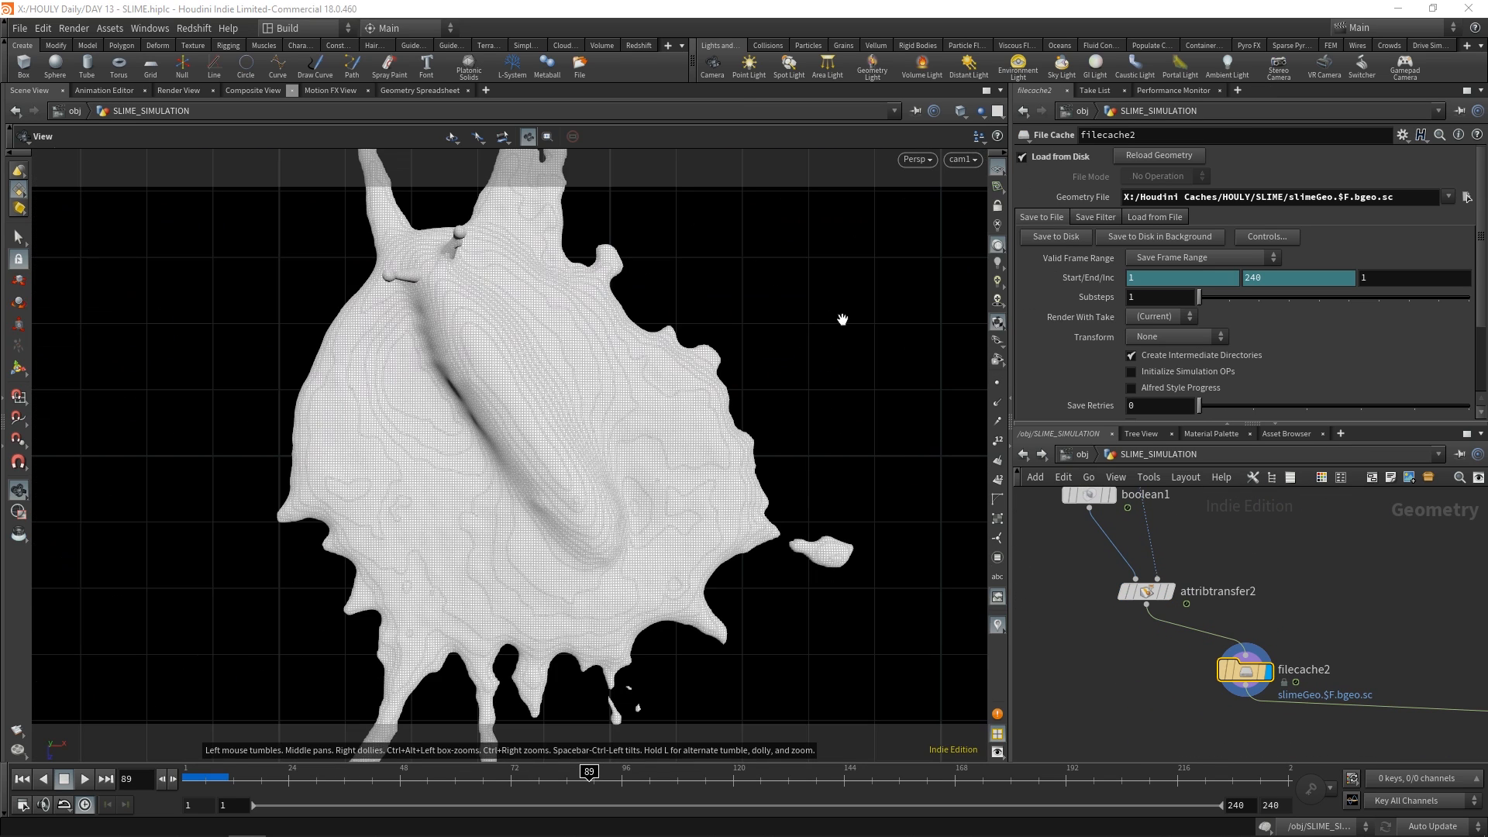
left_click(196, 777)
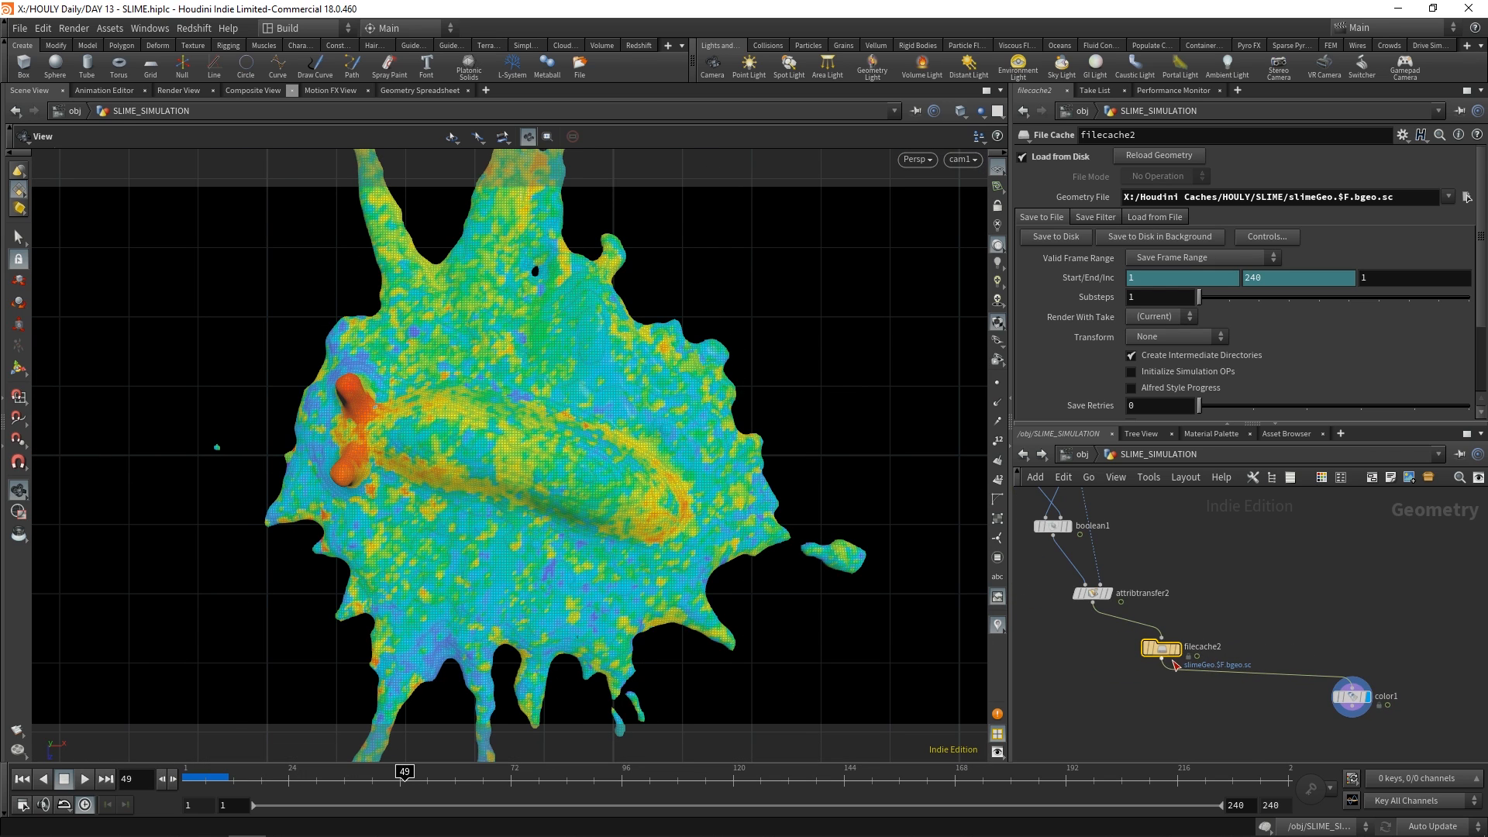
Stop playback at frame 49 and return to the object level
left_click(1162, 659)
middle_click_drag(1225, 569, 1170, 752)
left_click(1118, 590)
left_click_drag(1119, 597, 1146, 579)
left_click(1164, 579)
middle_click_drag(1085, 600, 1206, 577)
key("u")
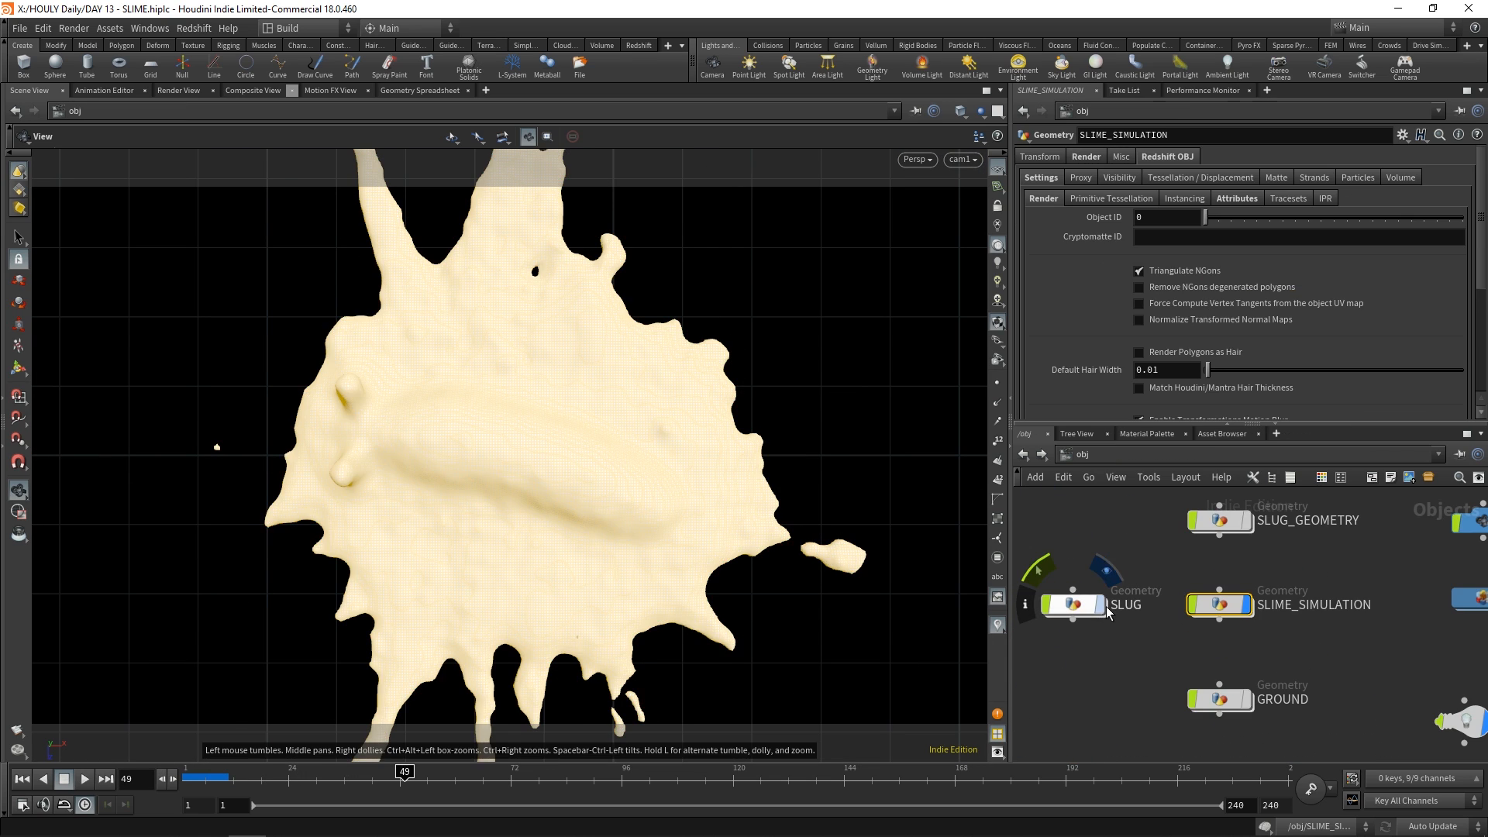
Hide the SLIME_SIMULATION object and open the GLITTER network
left_click(1247, 605)
middle_click_drag(1249, 696, 1222, 610)
left_click(1221, 614)
double_click(1194, 710)
scroll(1234, 658, "up", 2)
left_click_drag(1193, 637, 1200, 634)
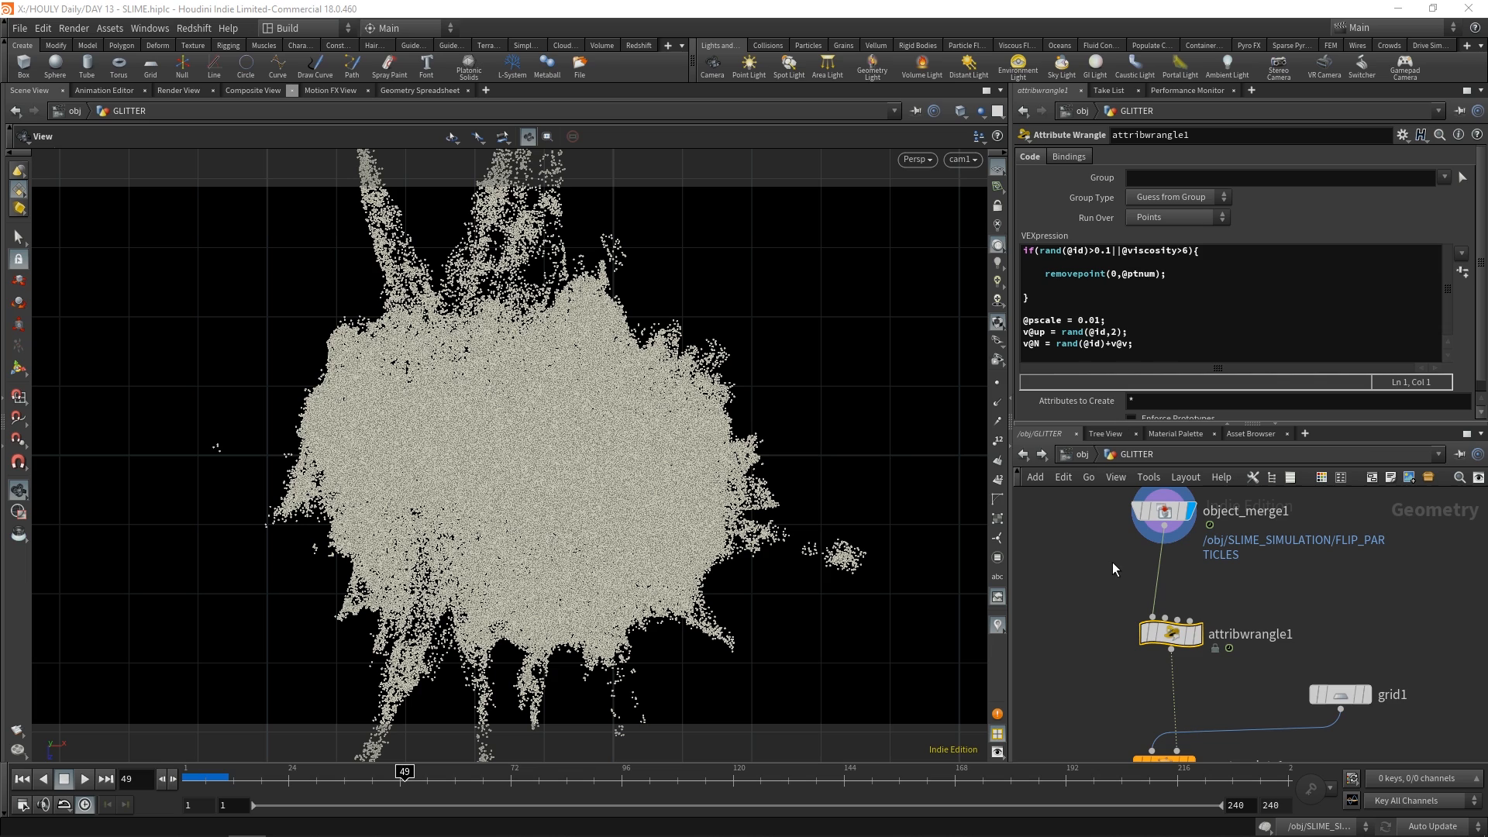
Display attribwrangle1 and review the VEX lines that set the glitter points' pscale, up and N attributes
left_click(1198, 636)
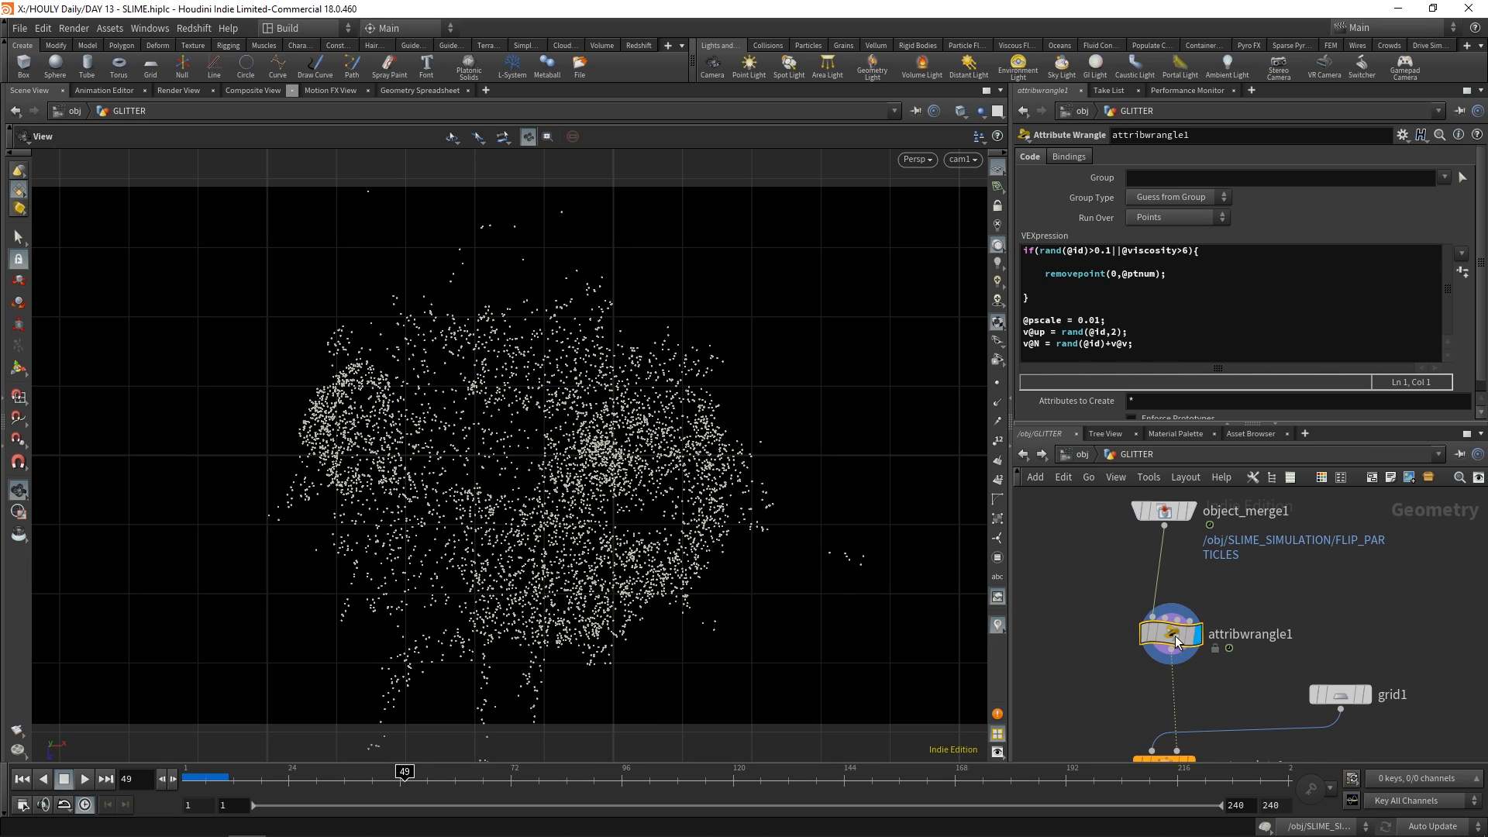
left_click_drag(1024, 320, 1142, 334)
left_click(1142, 334)
left_click_drag(1023, 344, 1106, 344)
left_click(1125, 344)
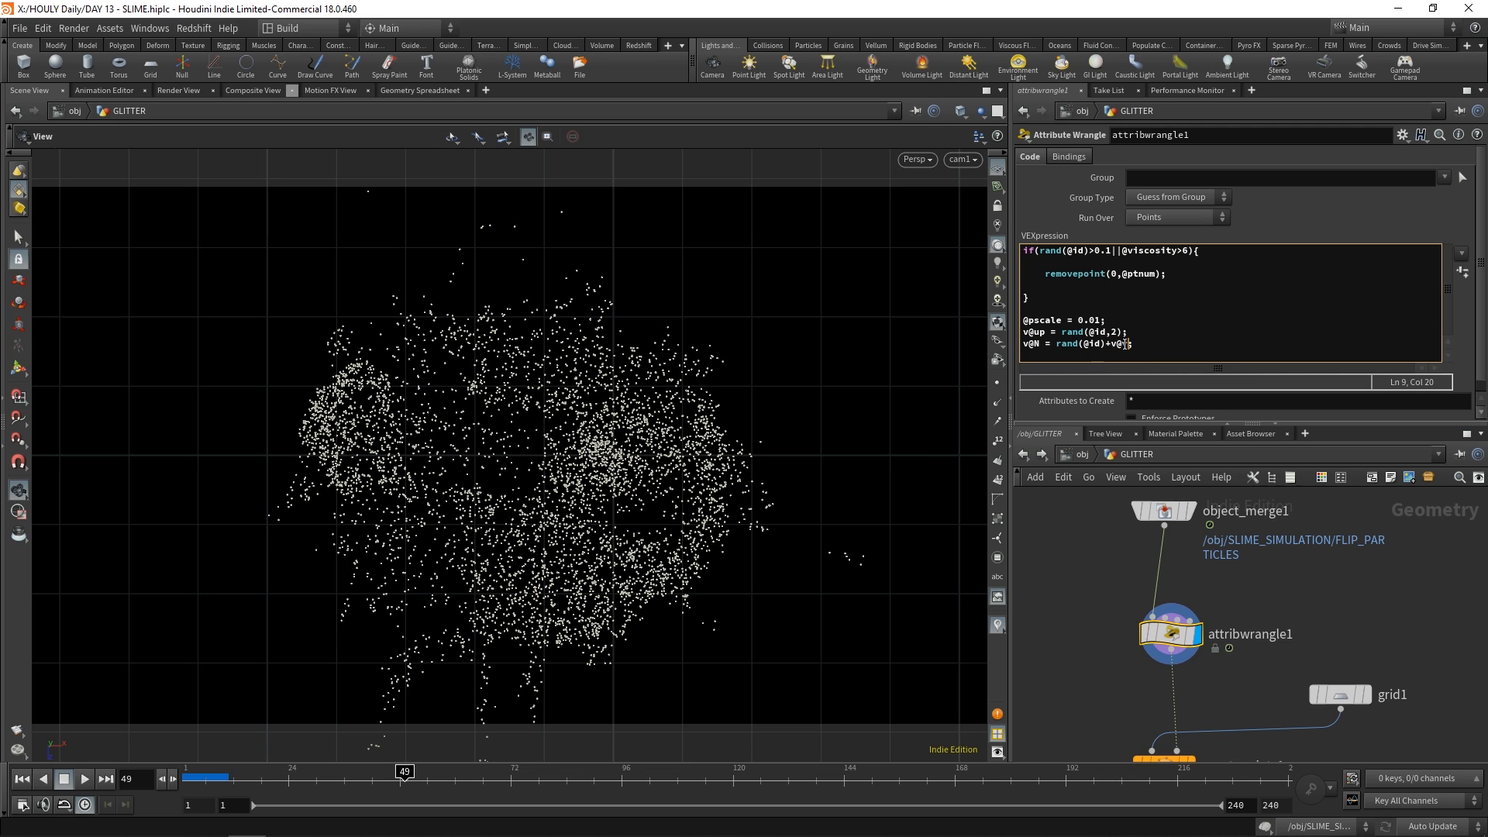
left_click(1132, 353)
left_click(1067, 321)
Display copytopoints1 and inspect the small grids copied onto the glitter points in a free perspective view
middle_click_drag(1236, 610, 1199, 506)
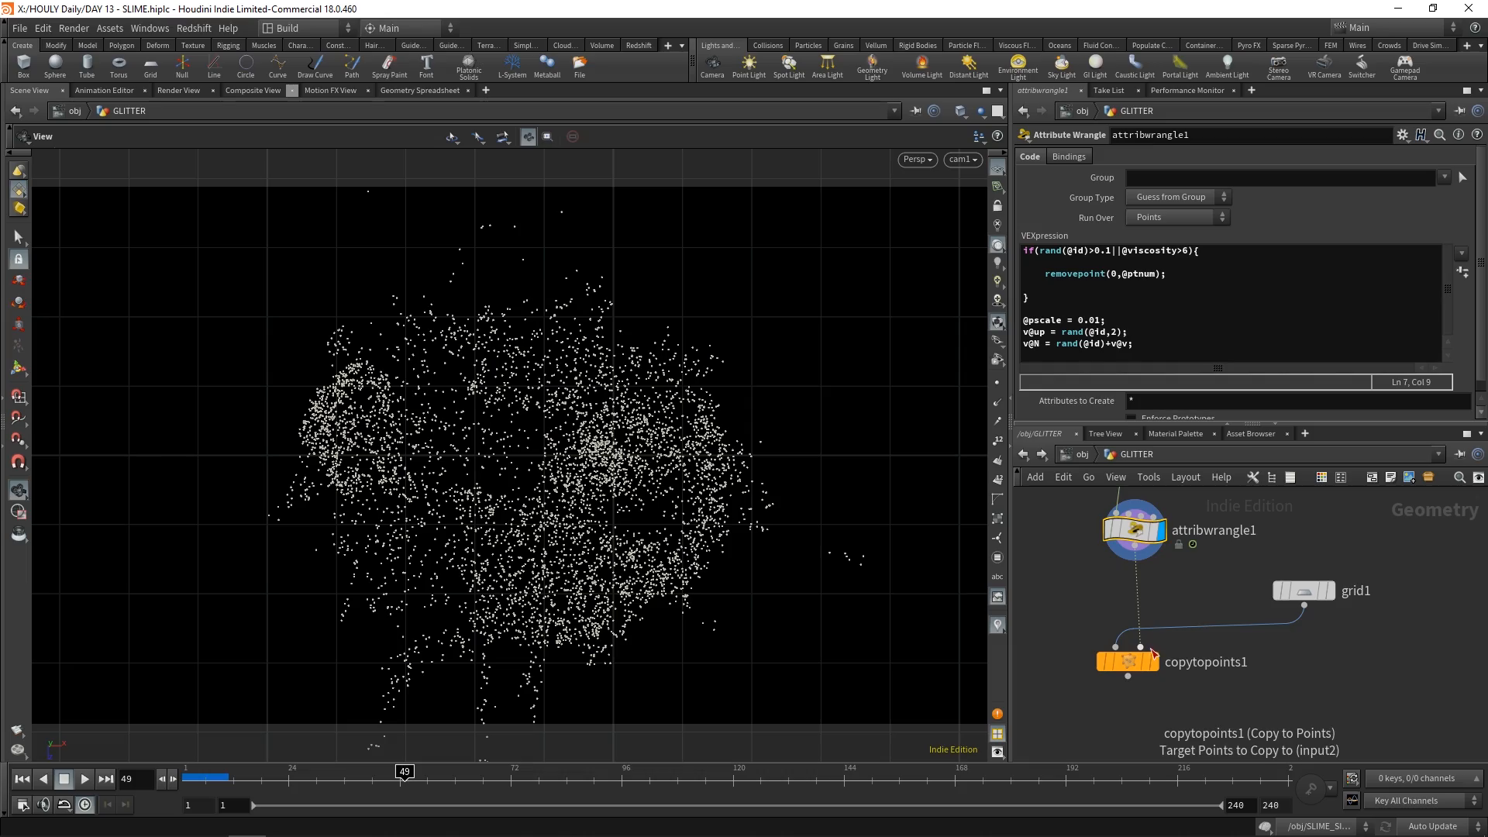
left_click(1155, 658)
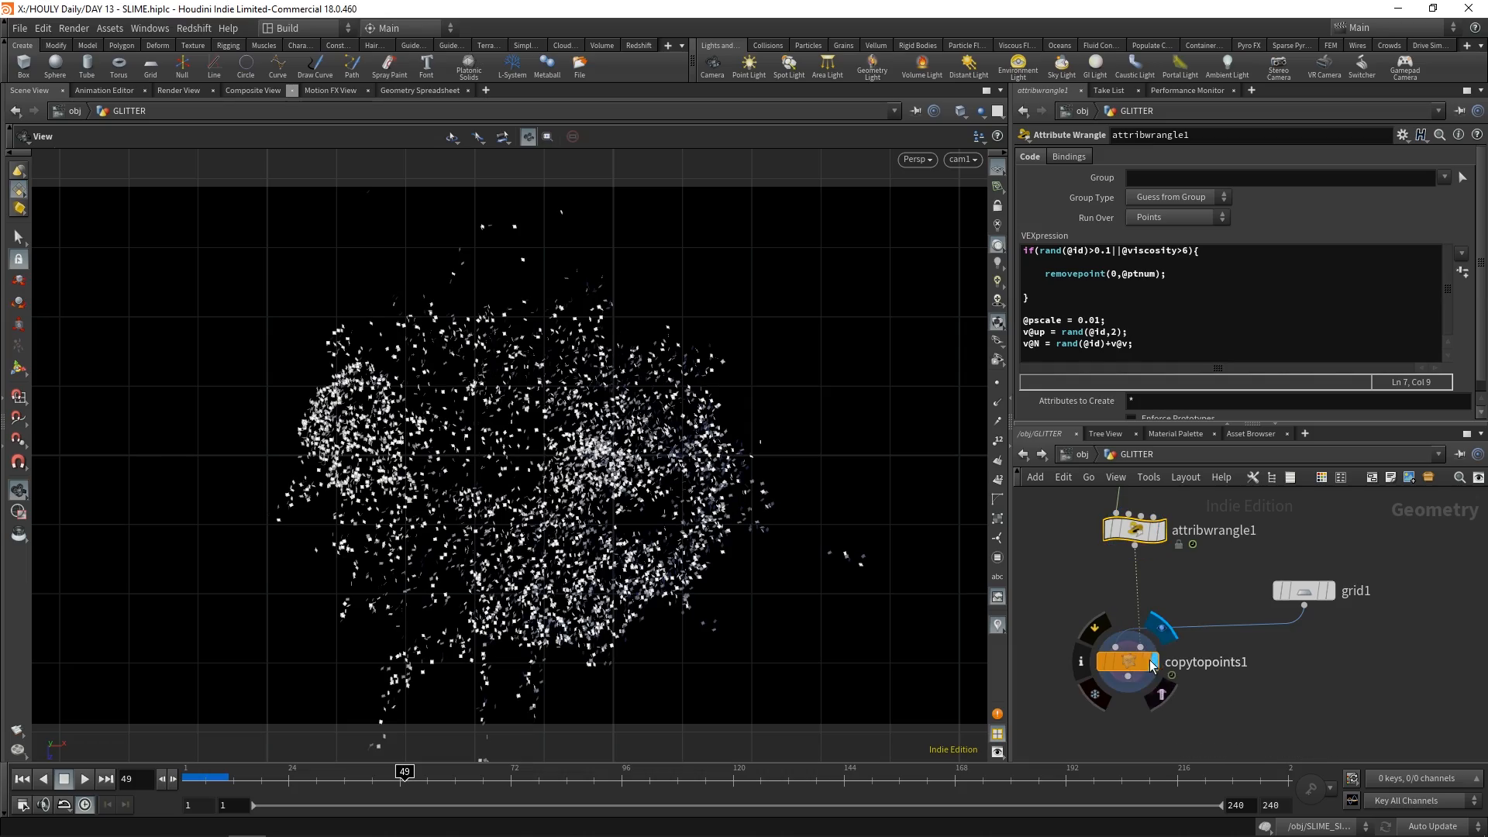
scroll(494, 529, "up", 5)
left_click_drag(494, 528, 459, 445)
scroll(505, 377, "down", 6)
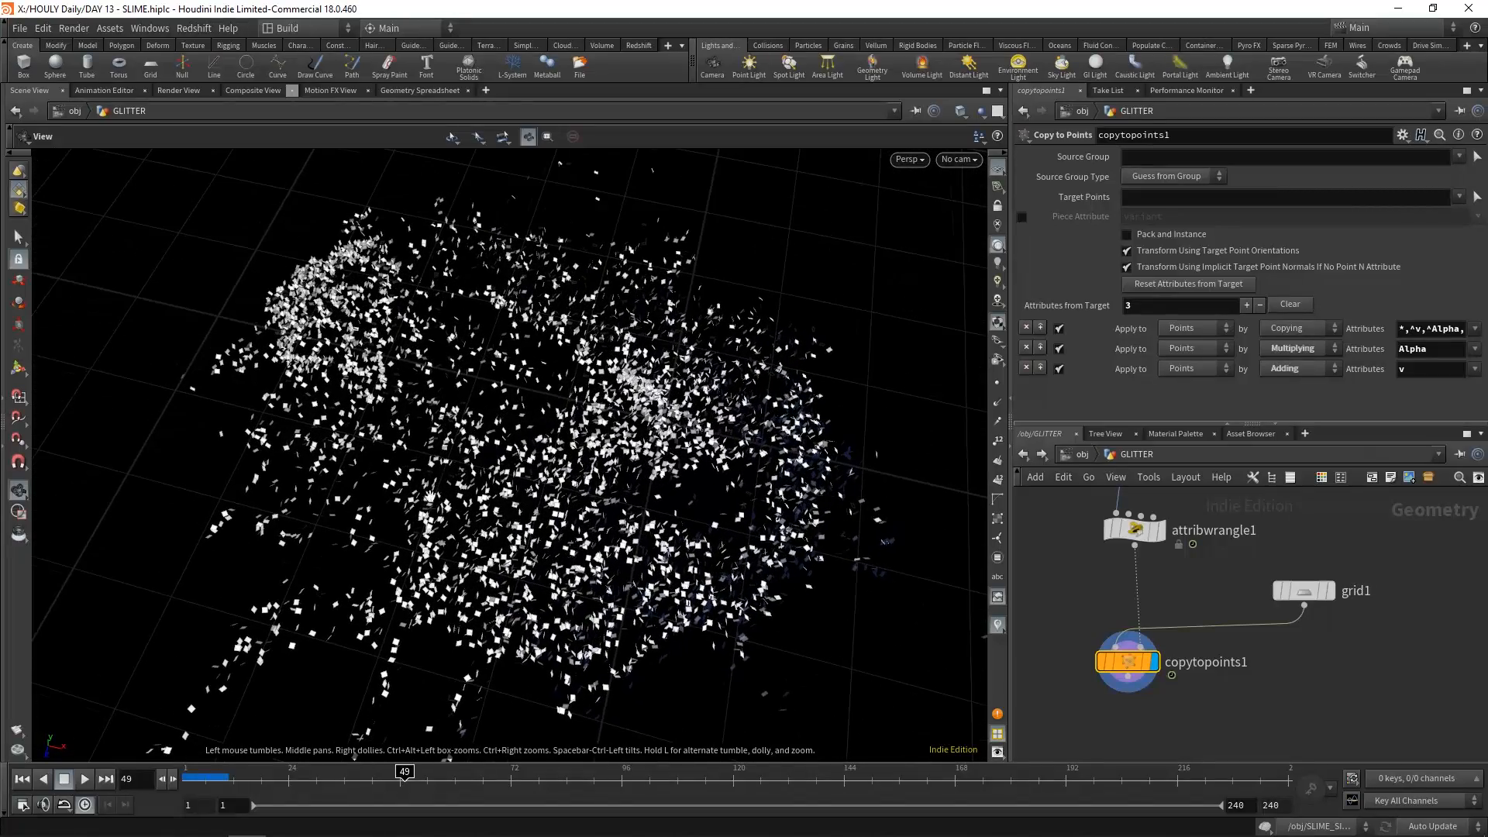
Scrub the timeline to frame 198 while inspecting the glitter pieces up close
left_click_drag(275, 779, 953, 766)
left_click_drag(496, 566, 659, 604)
left_click_drag(833, 232, 697, 434)
left_click_drag(647, 777, 1094, 700)
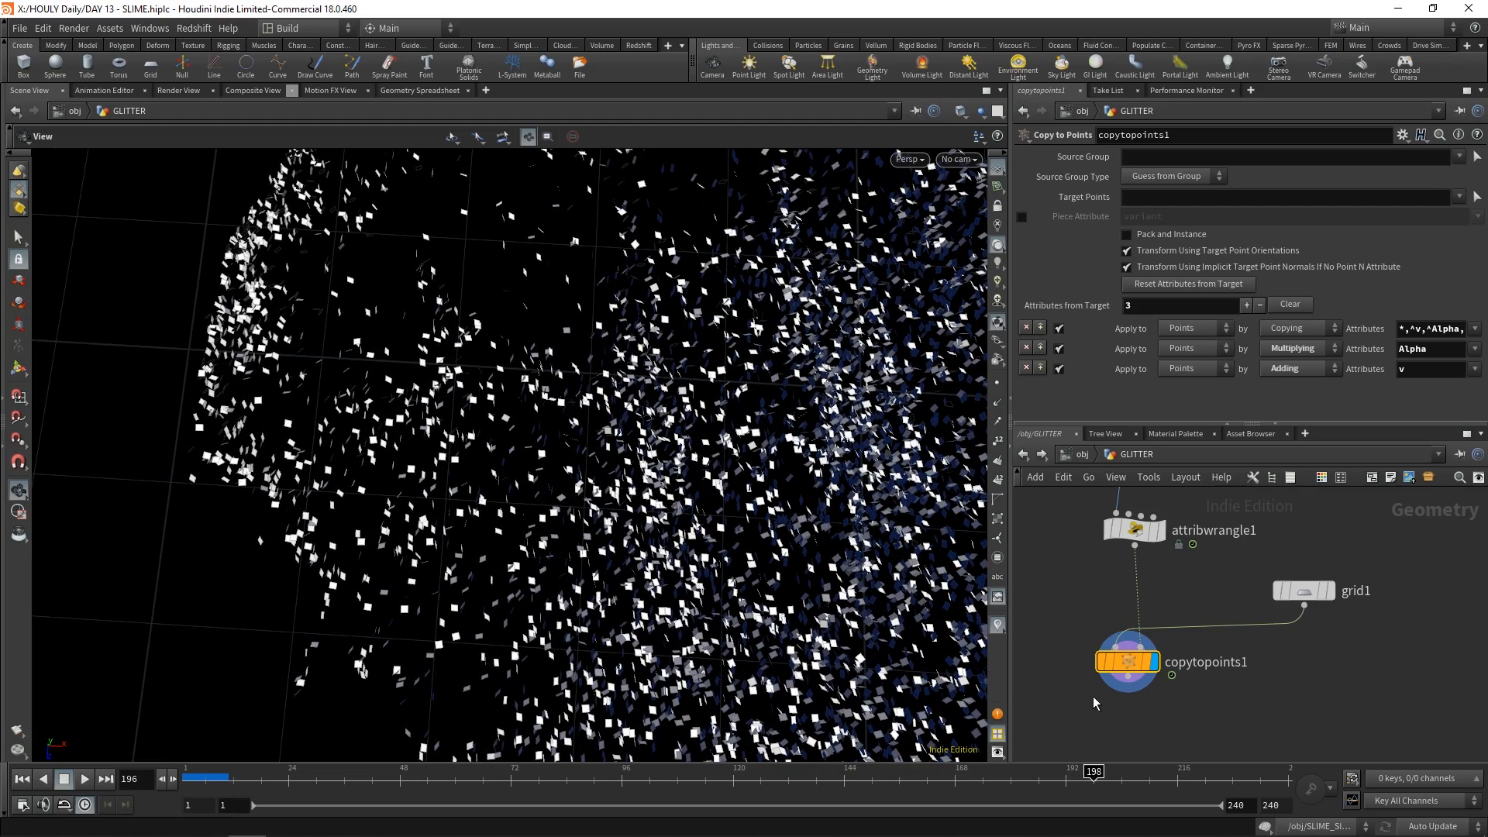
Return to the object level and display GROUND, SLUG and SLIME_SIMULATION alongside GLITTER
left_click(1080, 455)
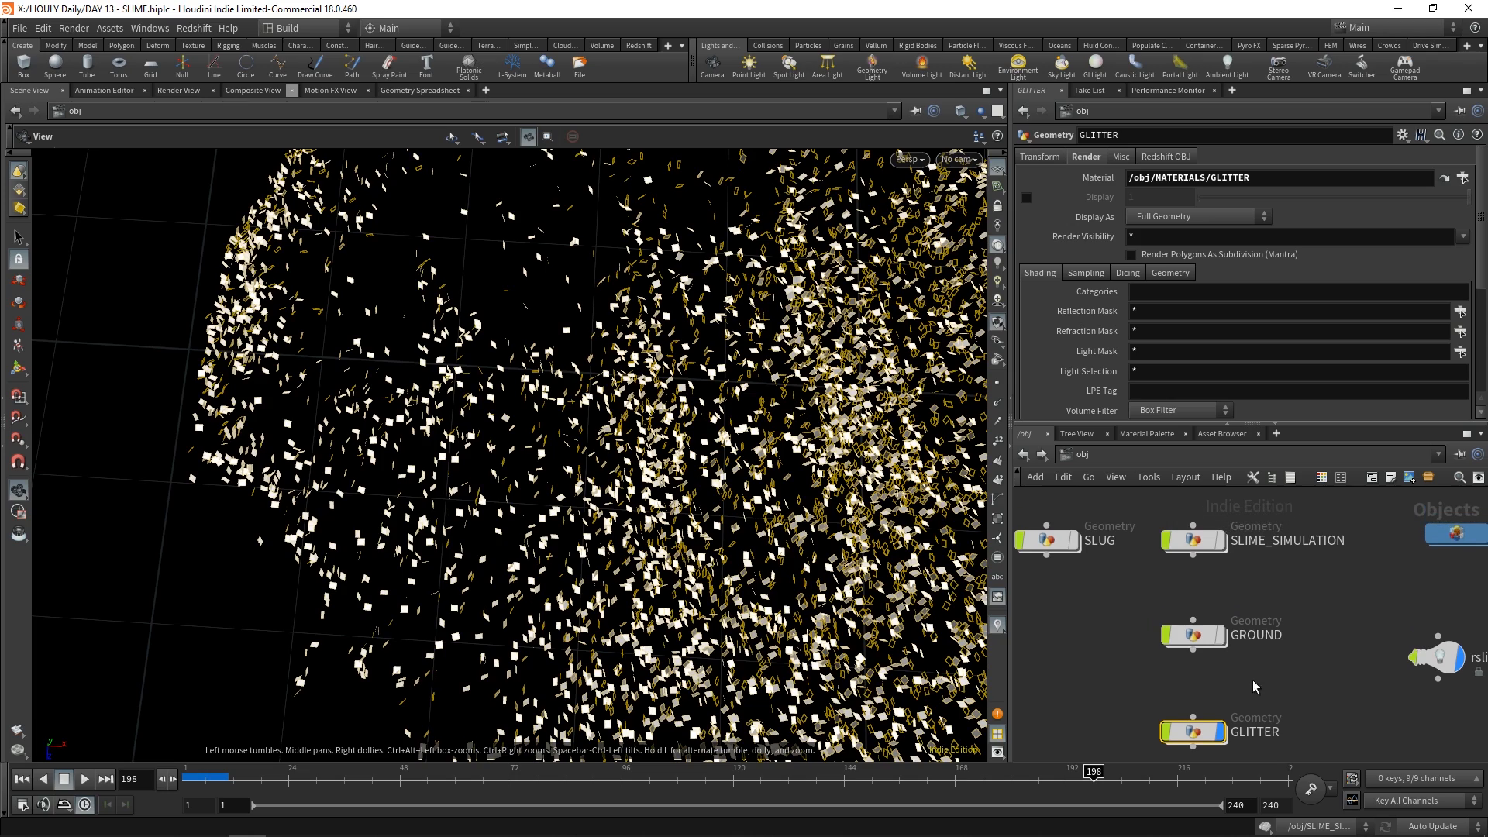
left_click(1220, 636)
left_click(1073, 541)
left_click(1219, 541)
left_click(1194, 543)
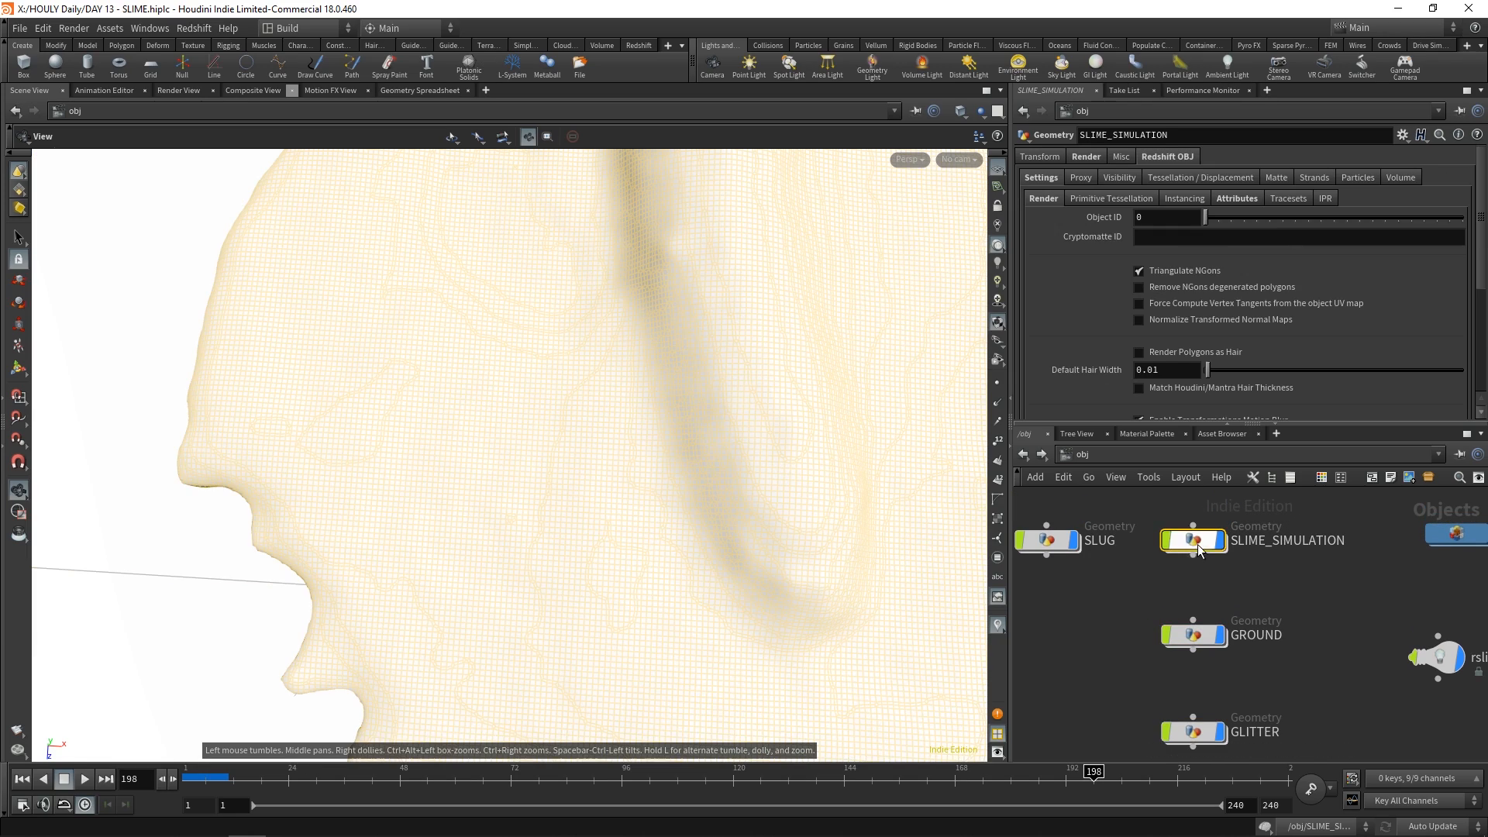
Open the MATERIALS network and enter the SLIME material builder
middle_click_drag(1306, 593, 1185, 636)
scroll(1184, 635, "down", 1)
double_click(1314, 590)
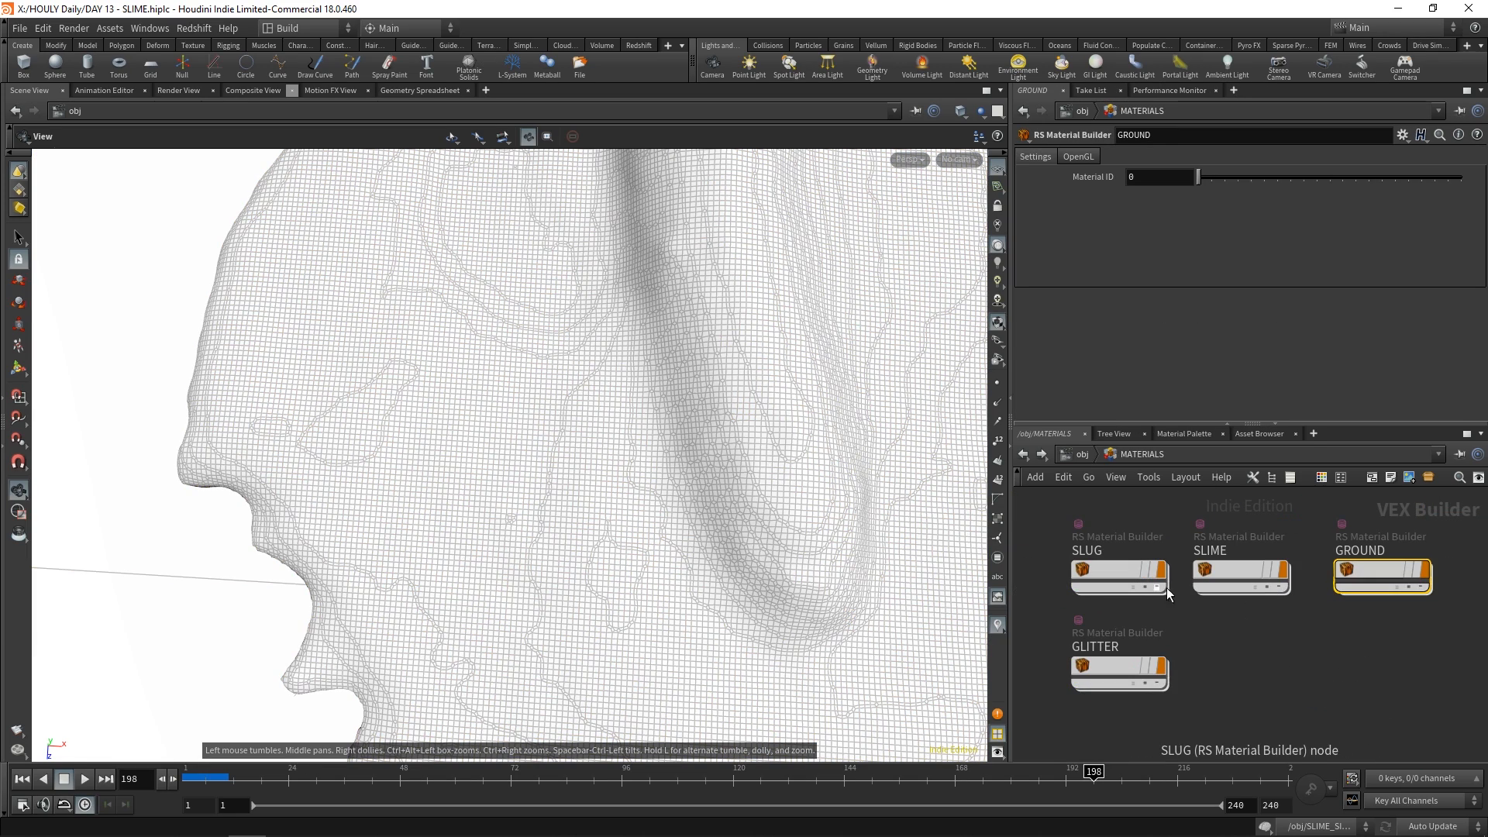
double_click(1247, 575)
scroll(1111, 620, "up", 3)
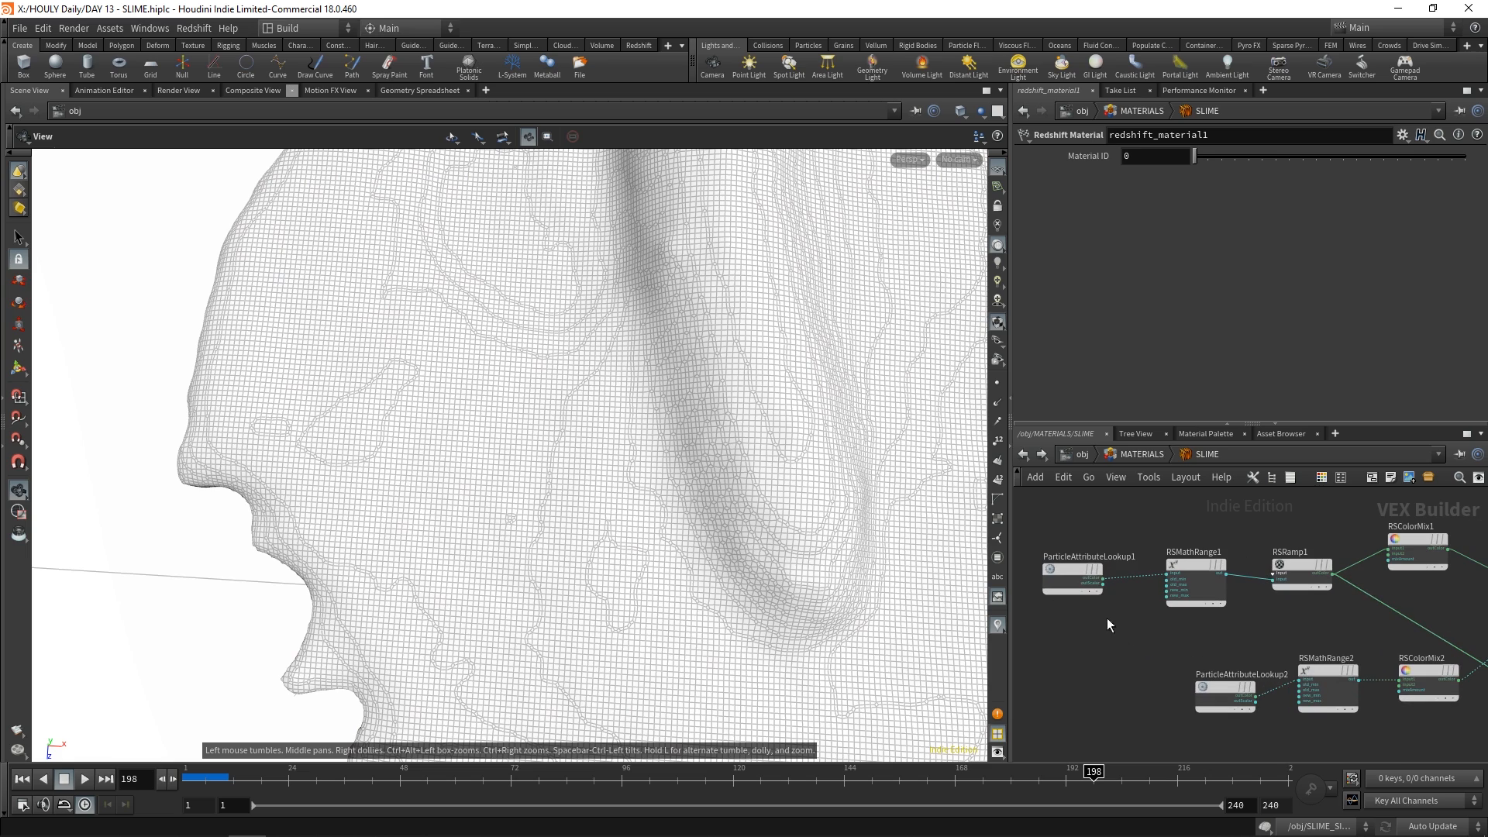
Review the settings of ParticleAttributeLookup1, RSMathRange1 and RSRamp1, comparing them with the slime surface in the viewport
left_click(1063, 564)
scroll(1154, 635, "up", 2)
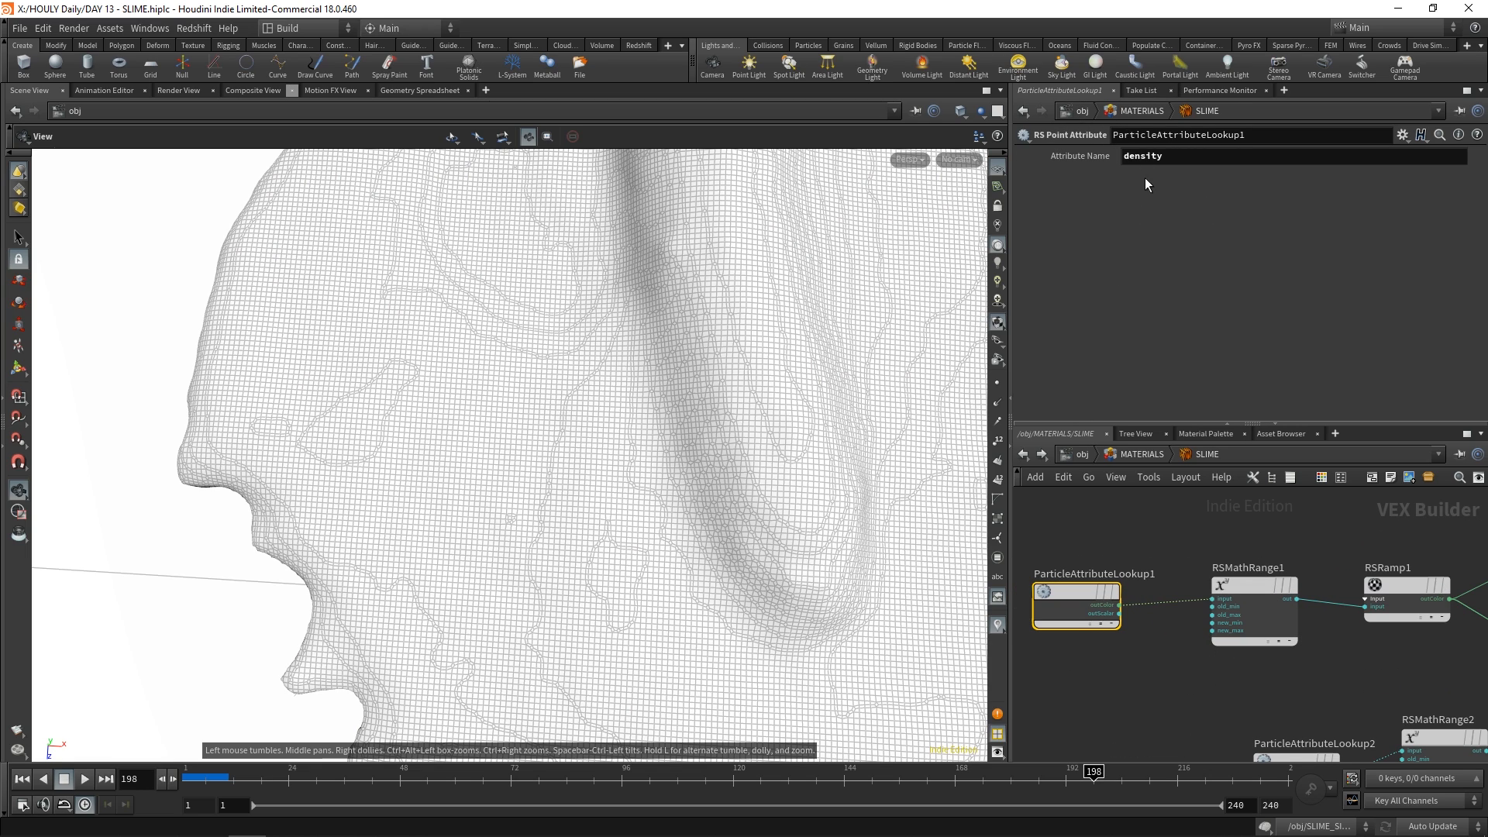
left_click(1252, 582)
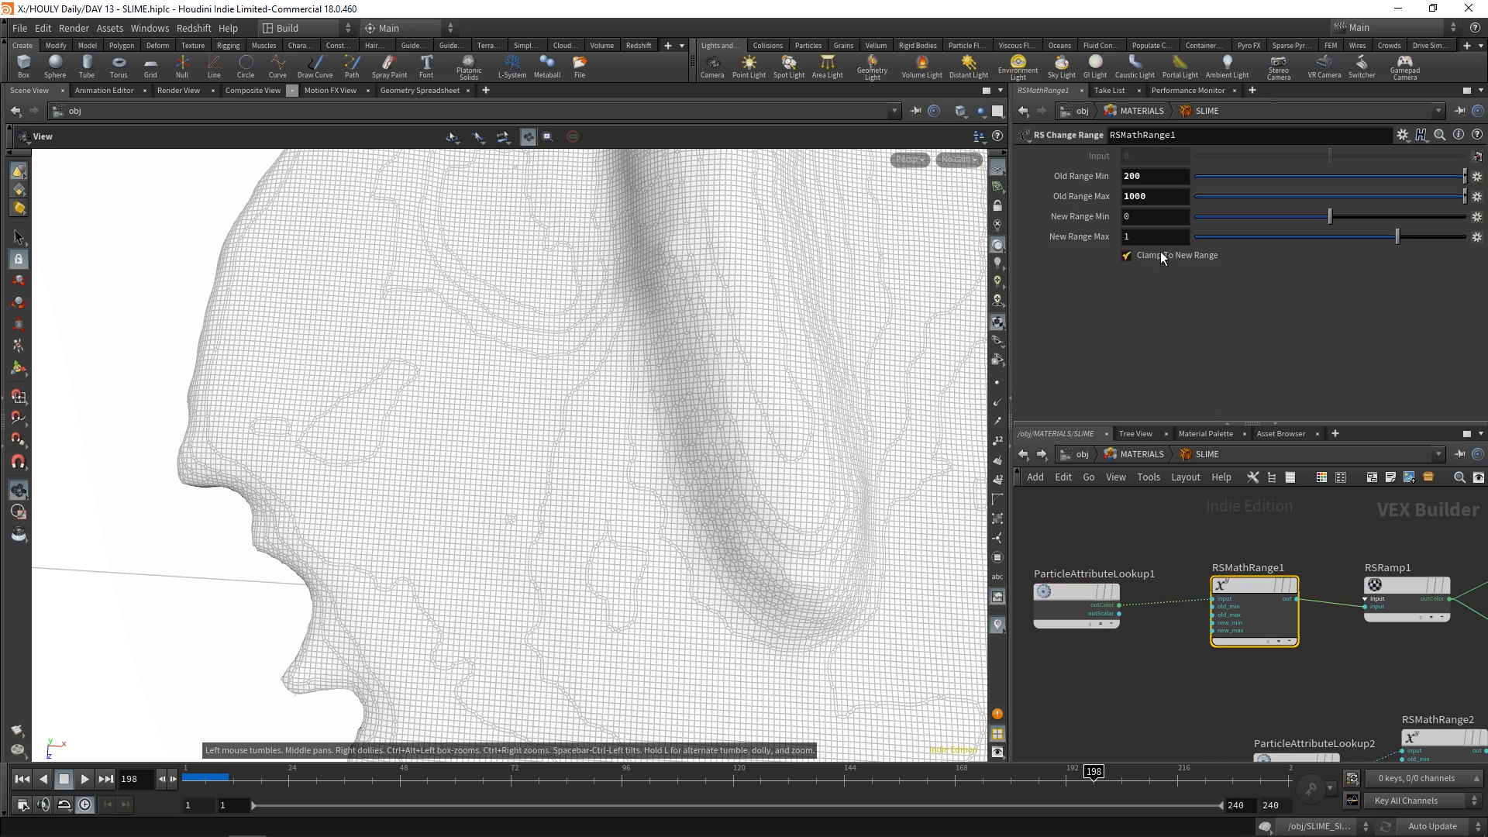
middle_click_drag(1238, 568, 1161, 564)
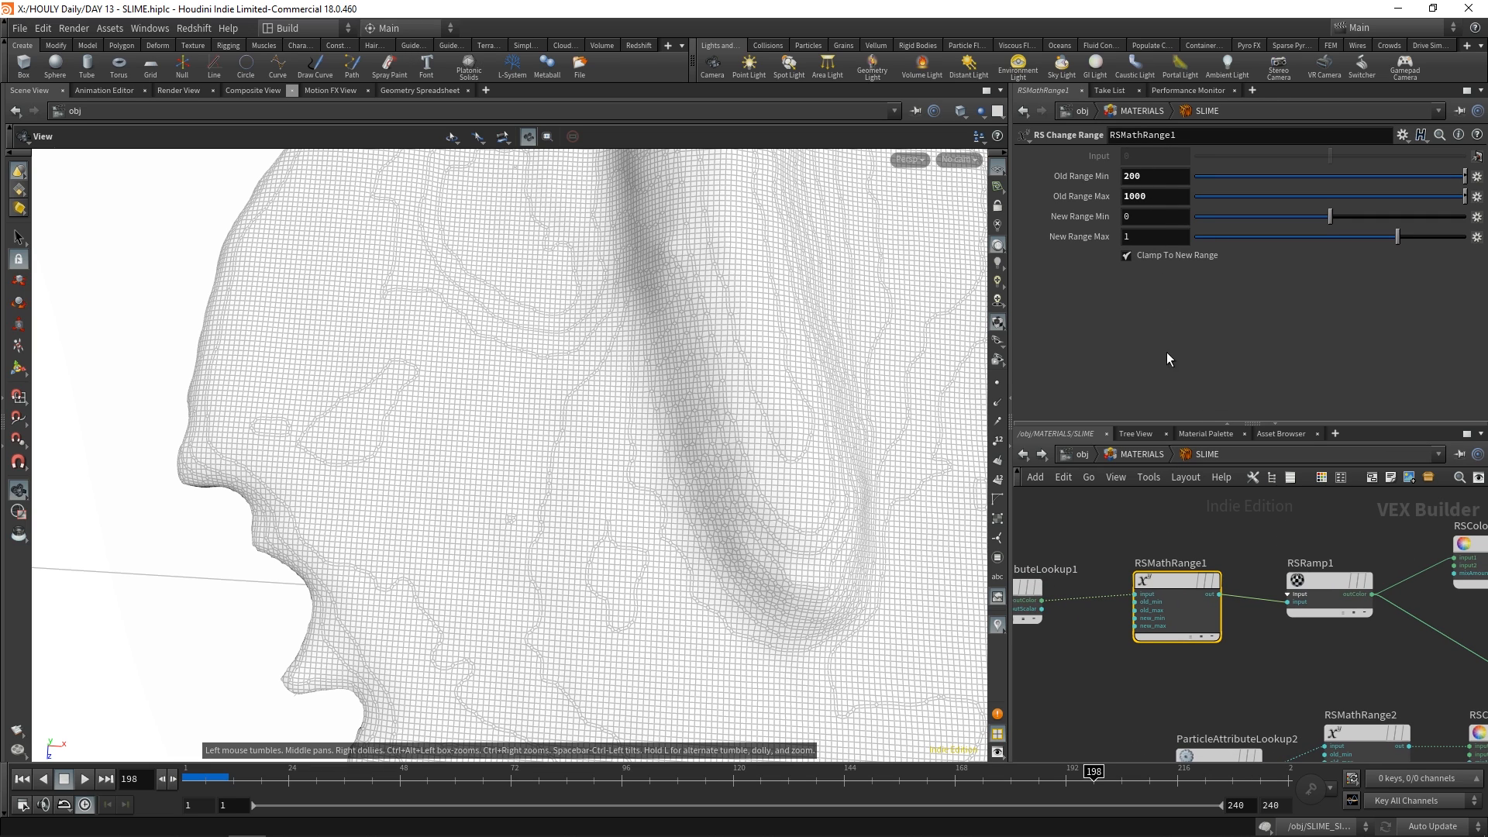
left_click(1328, 581)
left_click_drag(775, 341, 481, 394)
right_click_drag(481, 393, 558, 372)
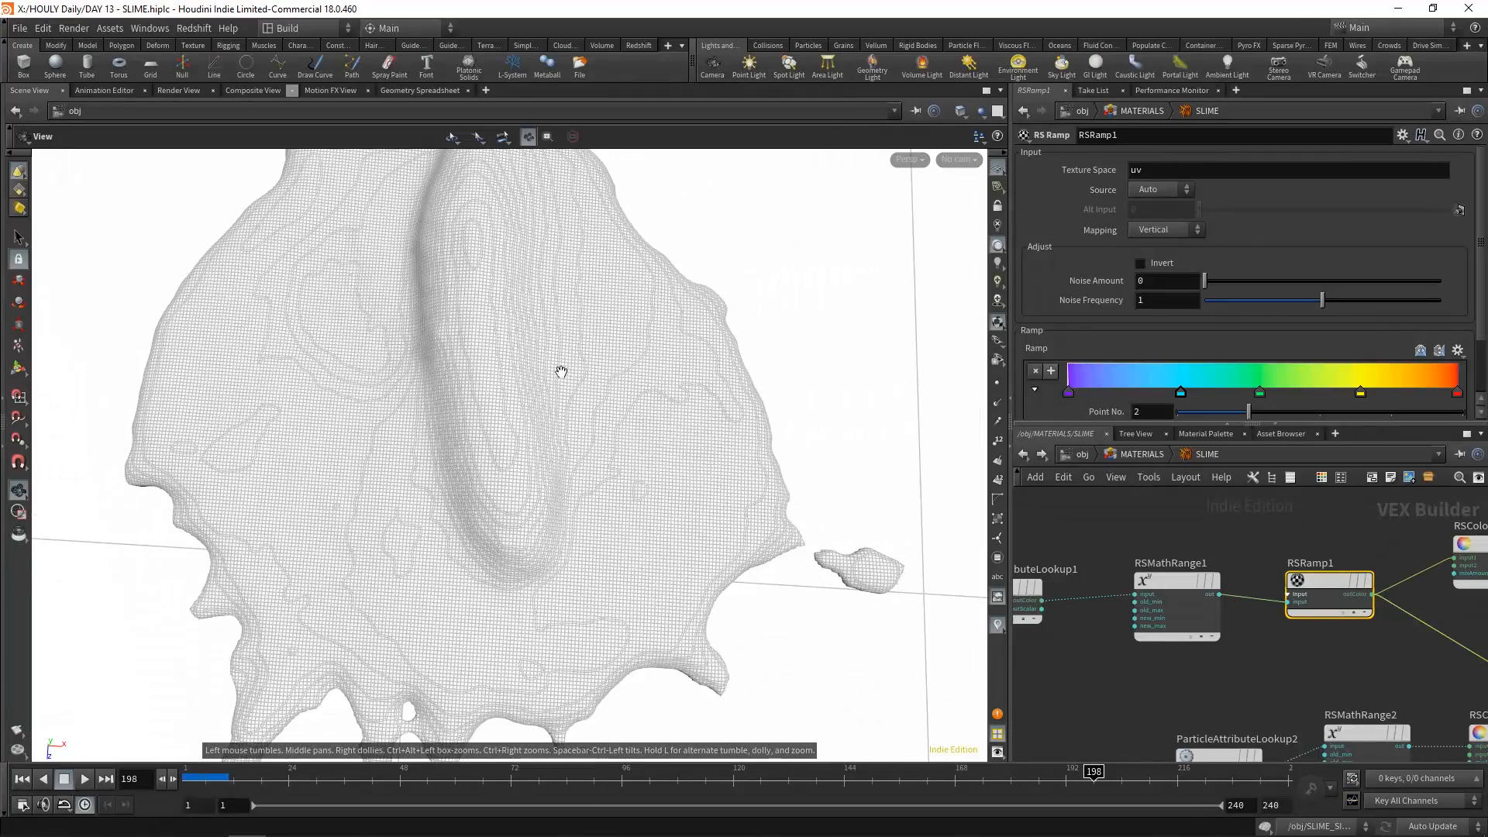
middle_click_drag(558, 372, 676, 492)
Review RSColorMix1 and Material2's reflection and refraction settings, including edge tint and dispersion
middle_click_drag(1315, 628, 1095, 681)
left_click(1268, 604)
middle_click_drag(1182, 570, 1224, 543)
left_click(1443, 564)
scroll(1128, 247, "down", 3)
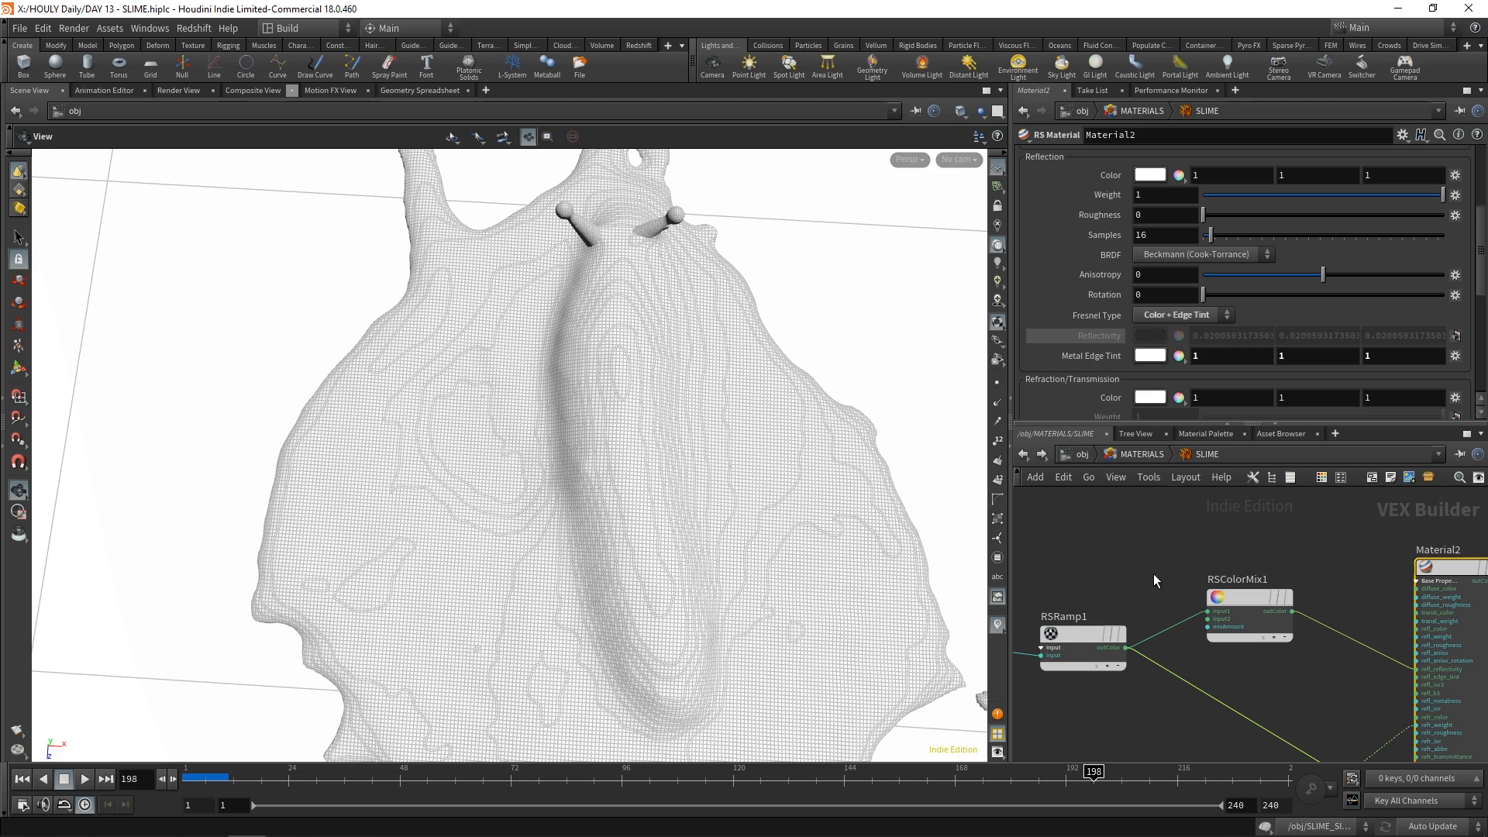
scroll(1090, 333, "down", 5)
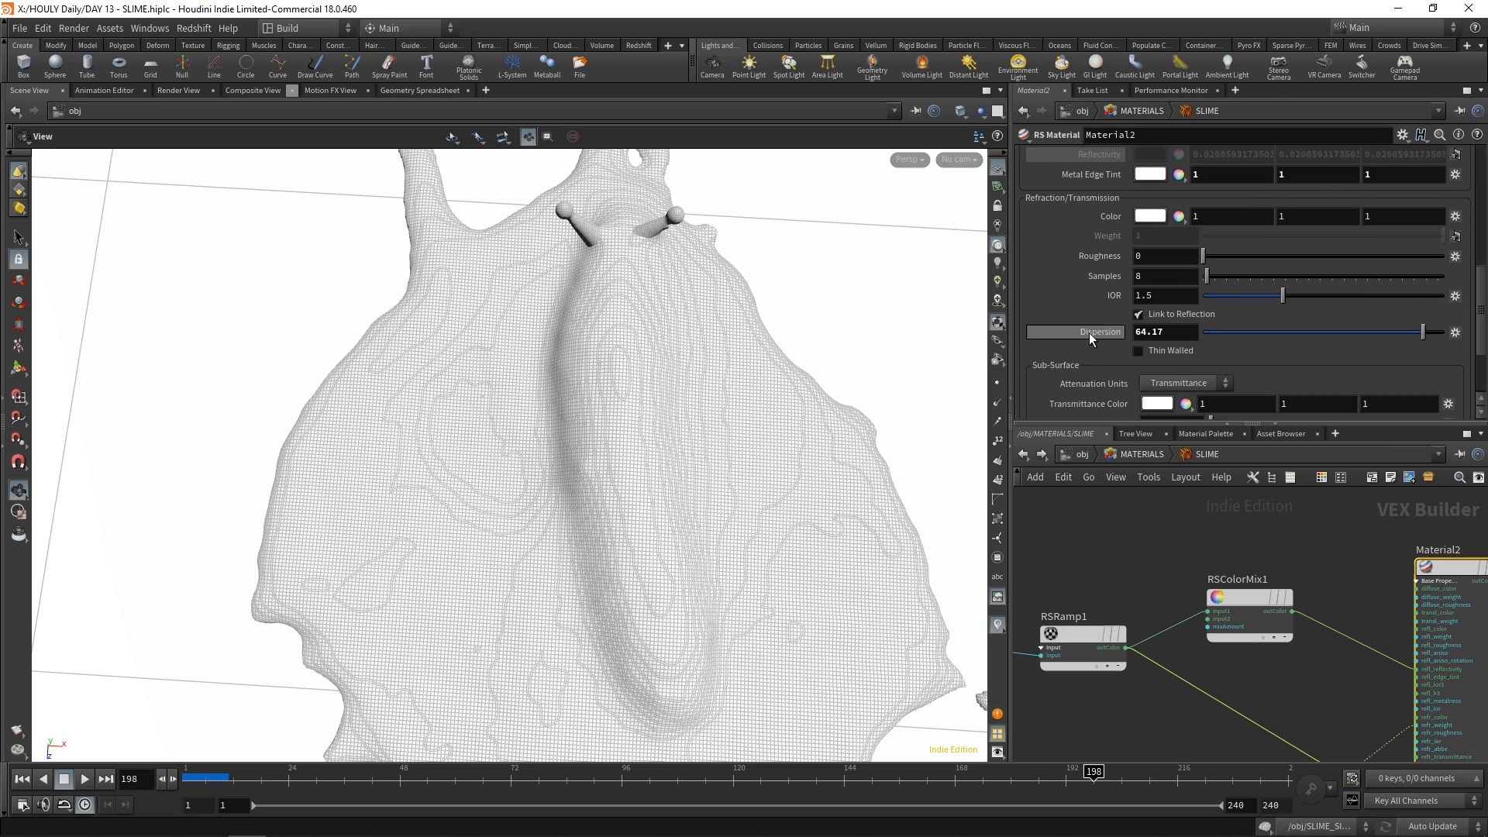
scroll(1090, 332, "up", 1)
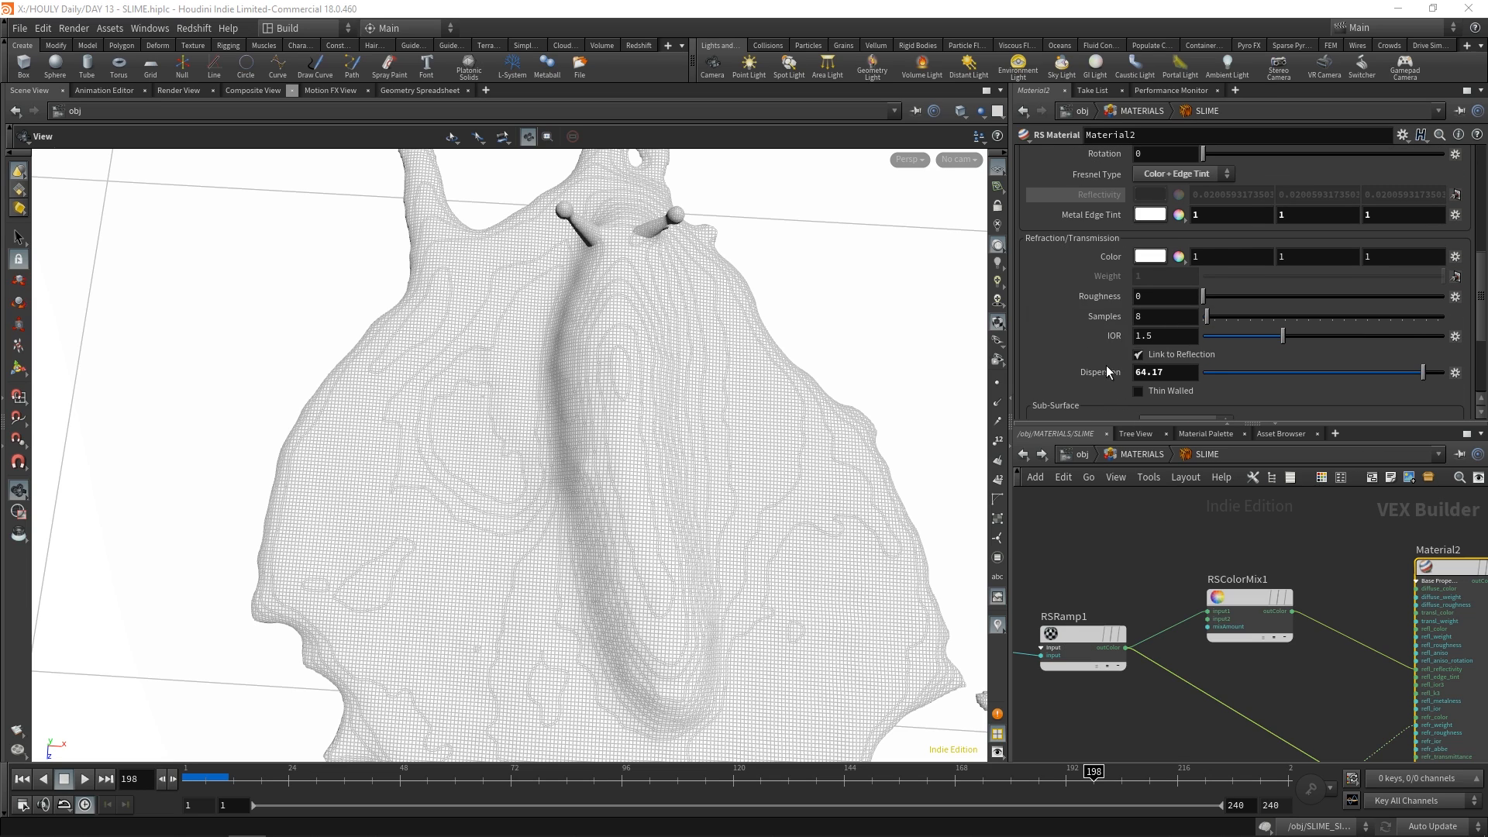
scroll(1105, 370, "up", 7)
scroll(1105, 370, "down", 5)
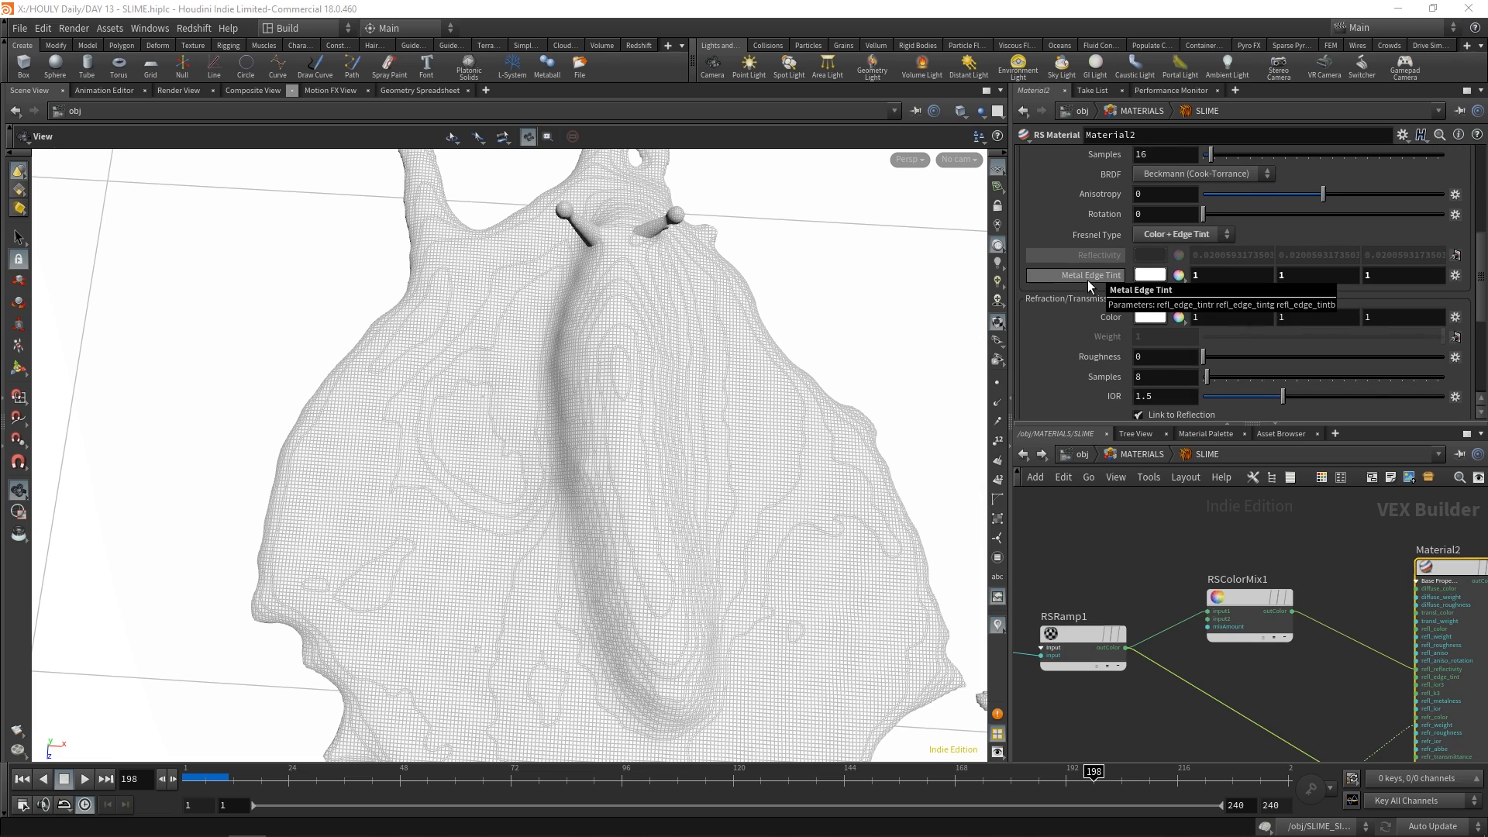
scroll(674, 374, "down", 3)
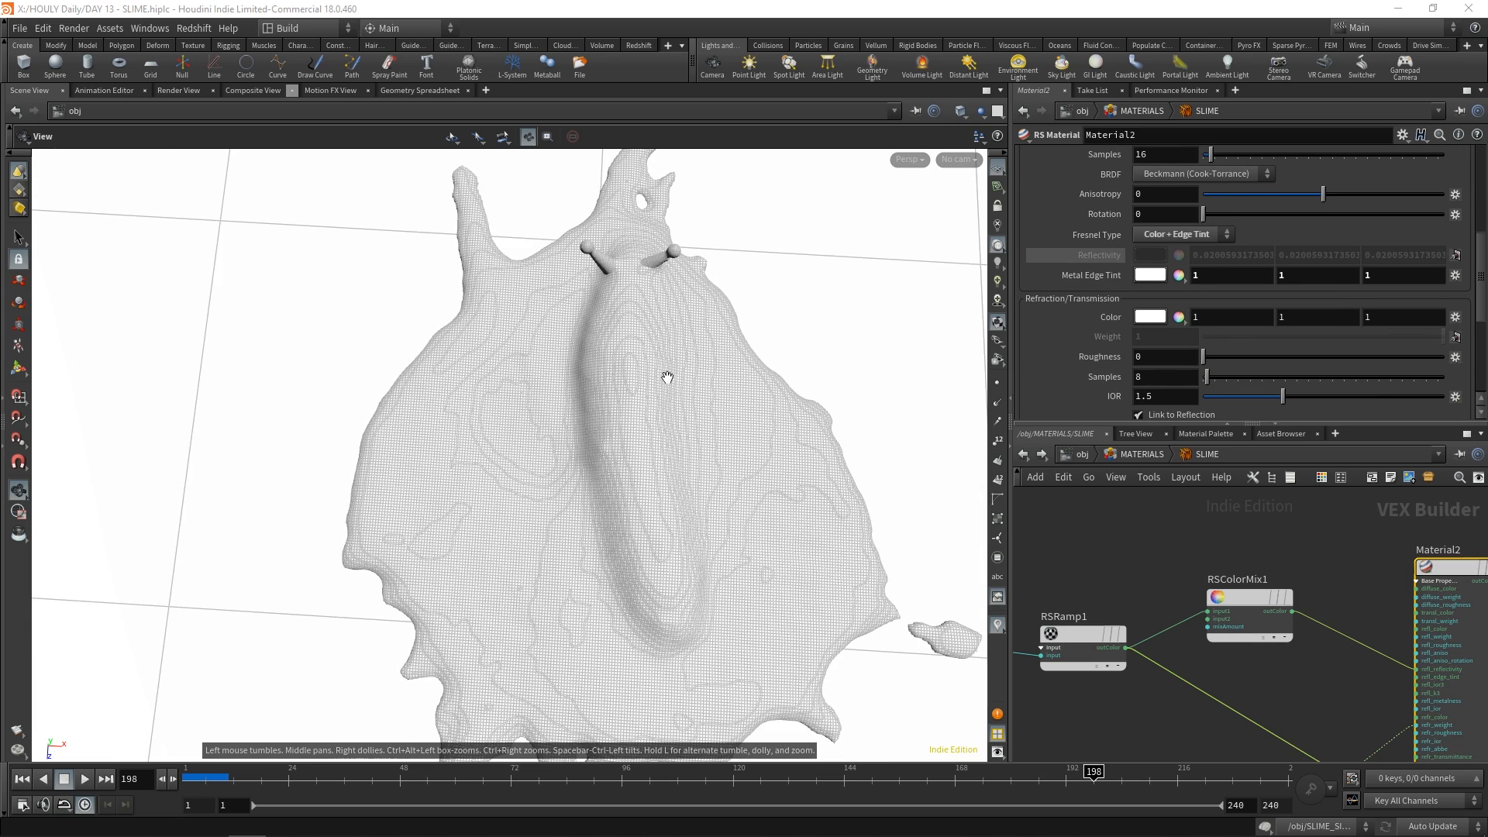
middle_click_drag(655, 365, 607, 319)
scroll(608, 337, "down", 2)
left_click_drag(602, 400, 613, 415)
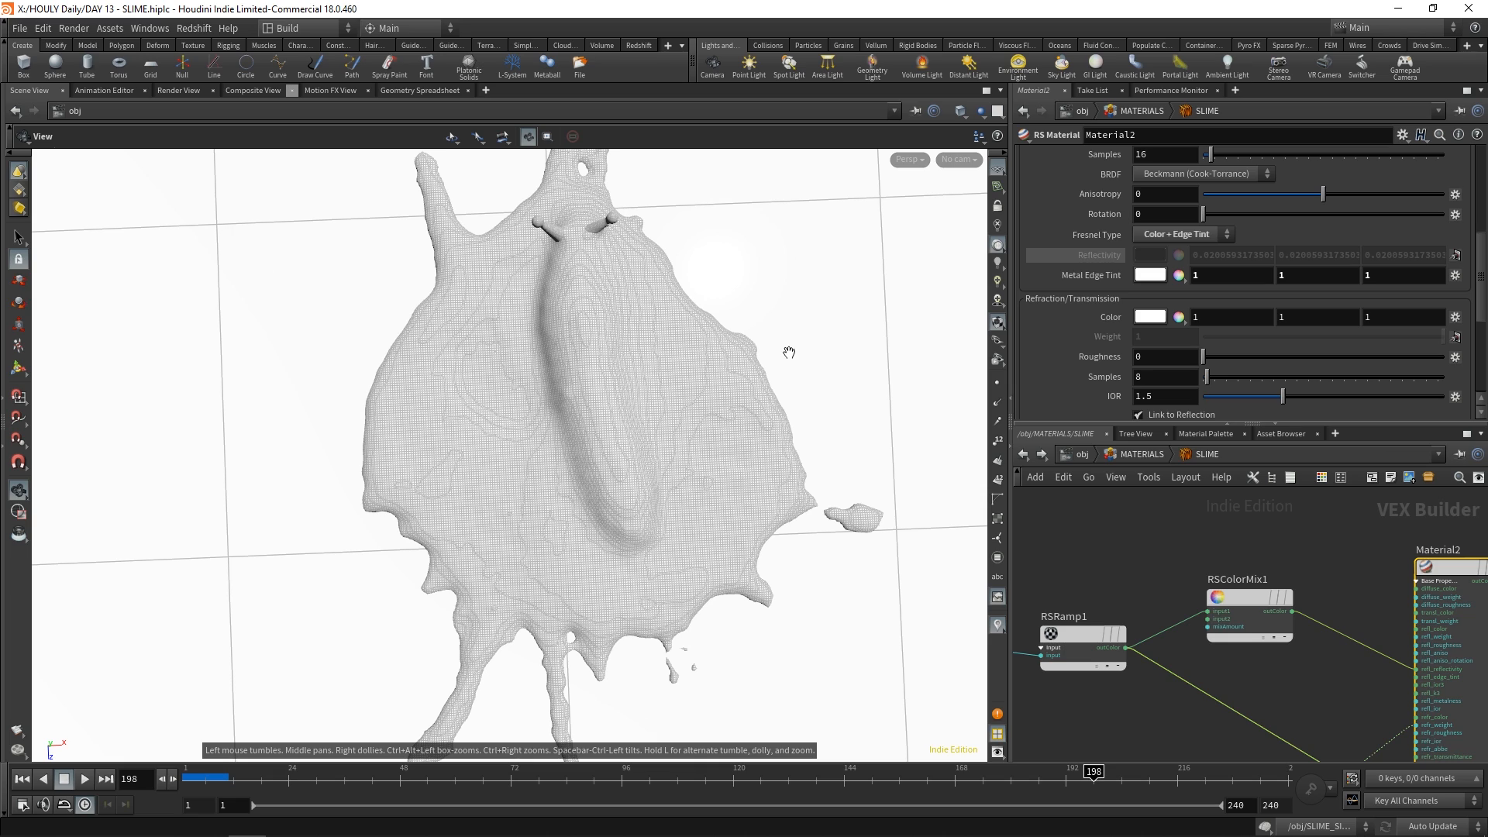
Review the second shader branch made of ParticleAttributeLookup2, RSMathRange2 and RSColorMix2, tracing it into Material2
middle_click_drag(1240, 688, 1344, 564)
left_click(1127, 659)
left_click(1276, 630)
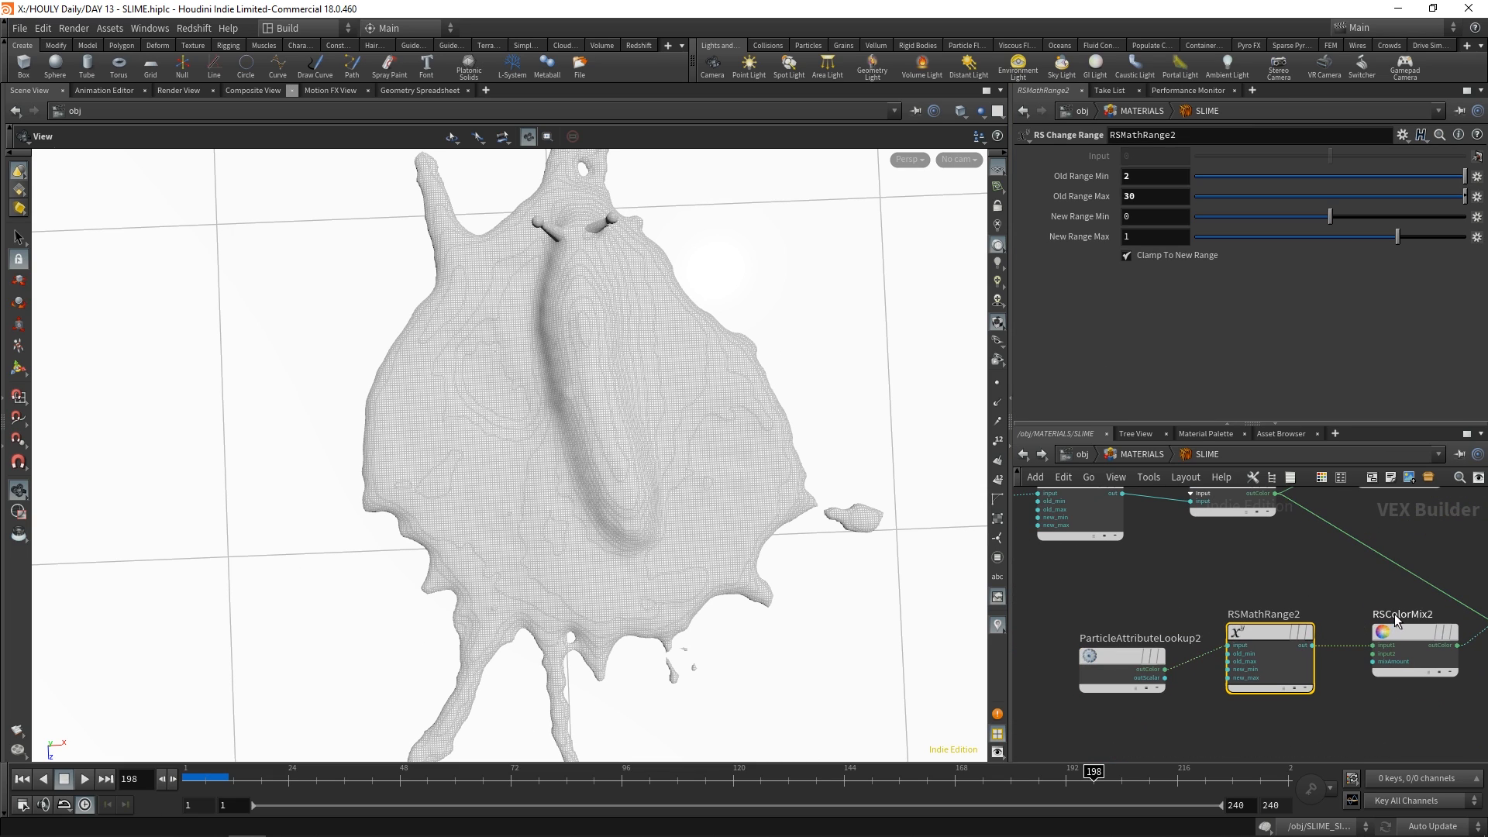
left_click(1396, 626)
middle_click_drag(1399, 564, 1097, 633)
scroll(1193, 650, "up", 1)
middle_click_drag(1204, 652, 1182, 626)
scroll(1199, 665, "up", 1)
middle_click_drag(1231, 530, 1181, 595)
scroll(1181, 595, "down", 2)
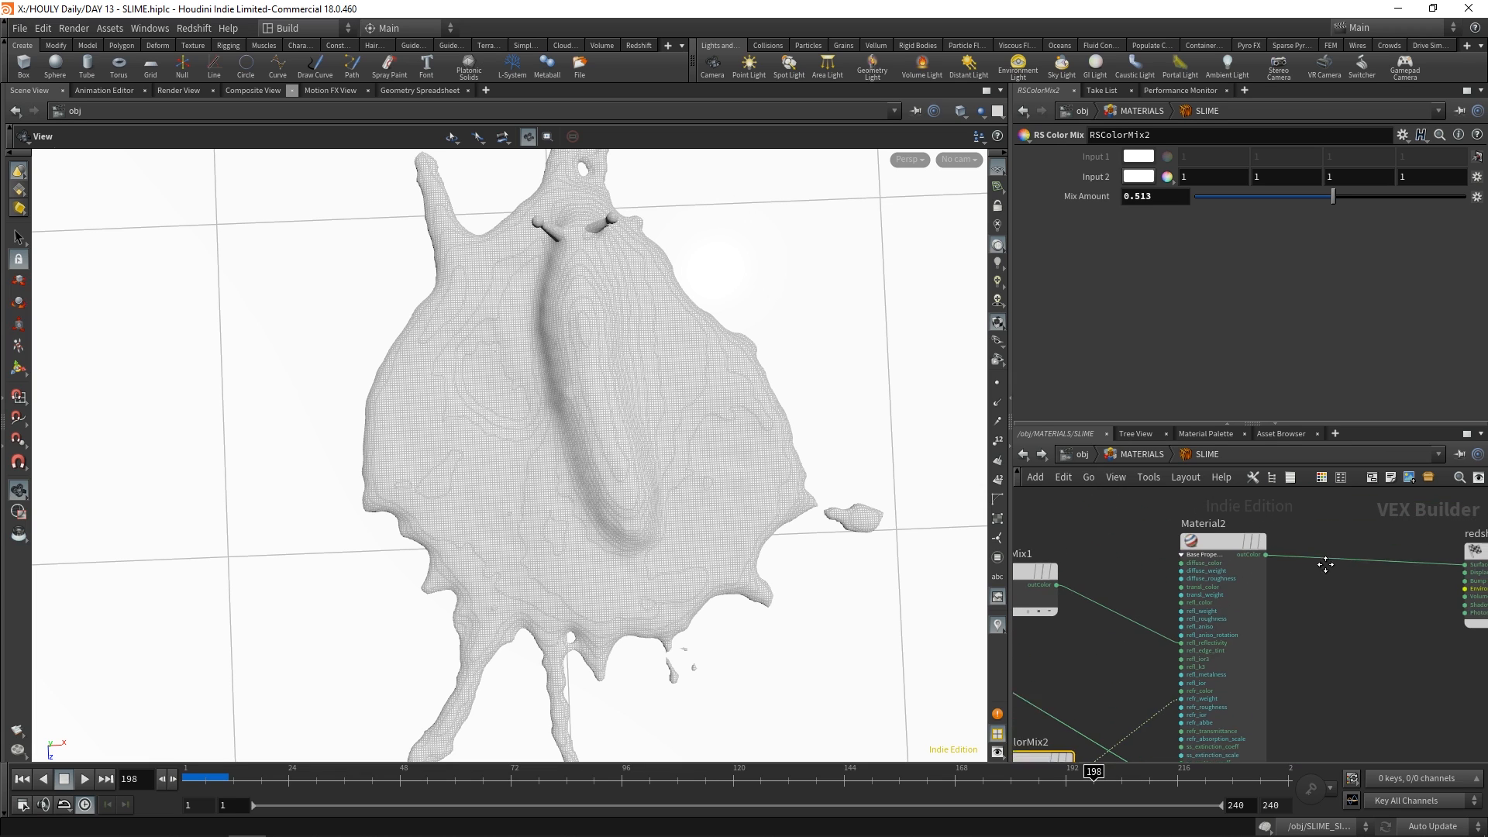
Select Material2 and trace its output connection to the Redshift material node
left_click(1211, 549)
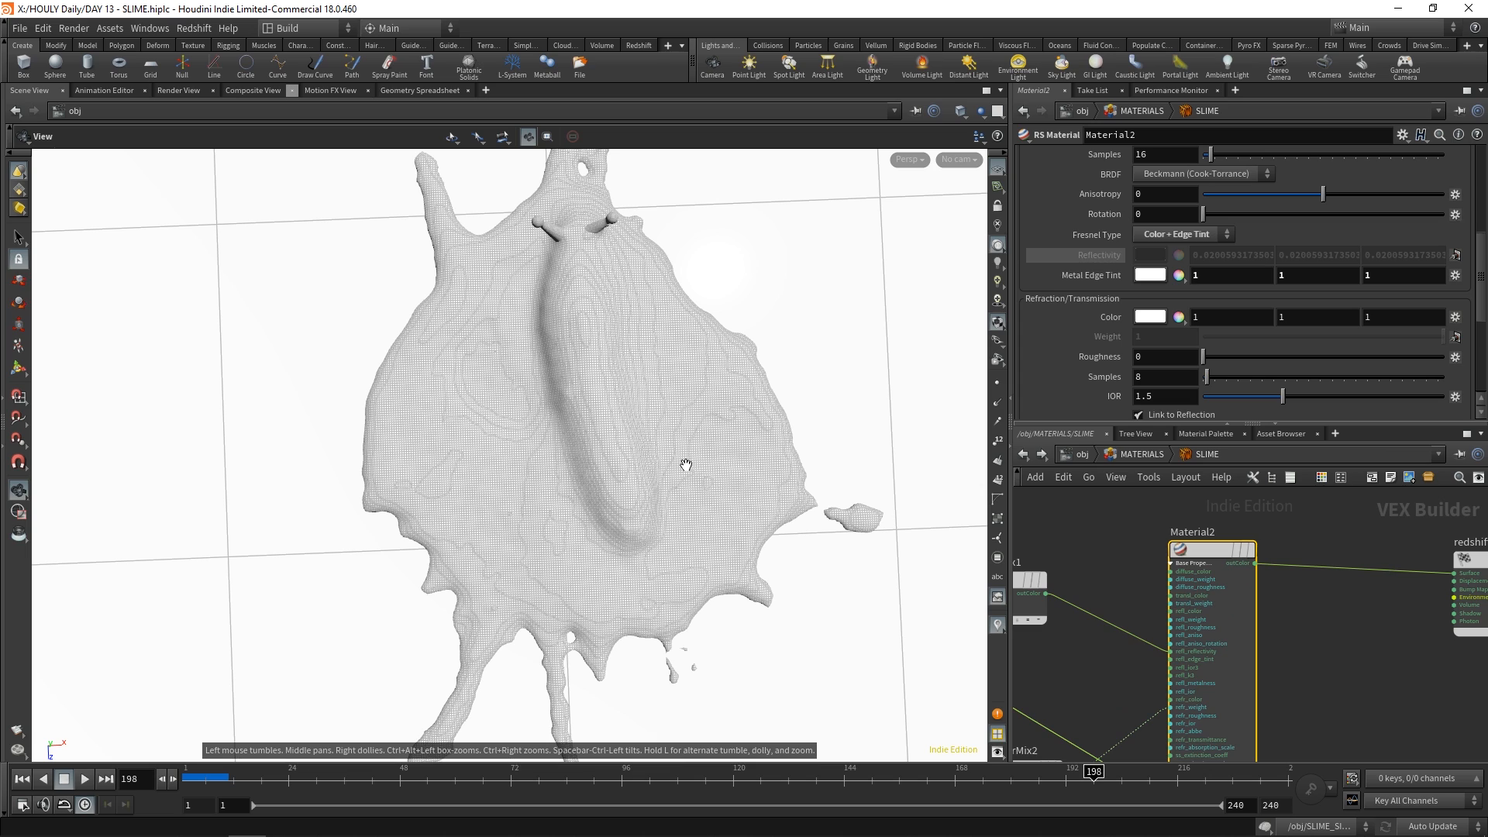
scroll(1255, 686, "down", 2)
middle_click_drag(1343, 688, 1285, 696)
scroll(1280, 688, "up", 2)
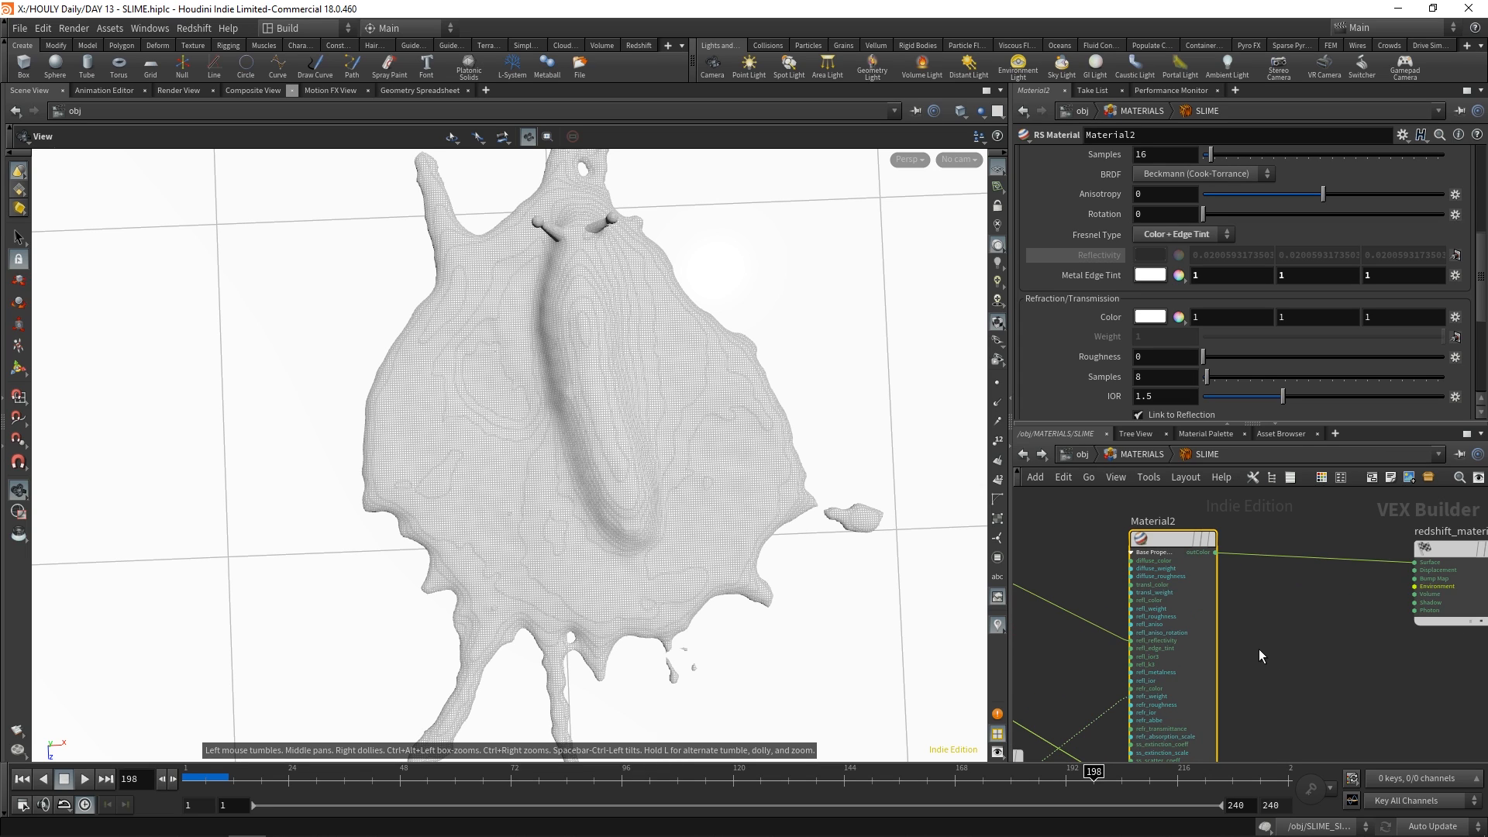
Return to the object level, look through cam1 and open the Redshift Render View
left_click(1083, 454)
left_click(959, 159)
left_click(983, 231)
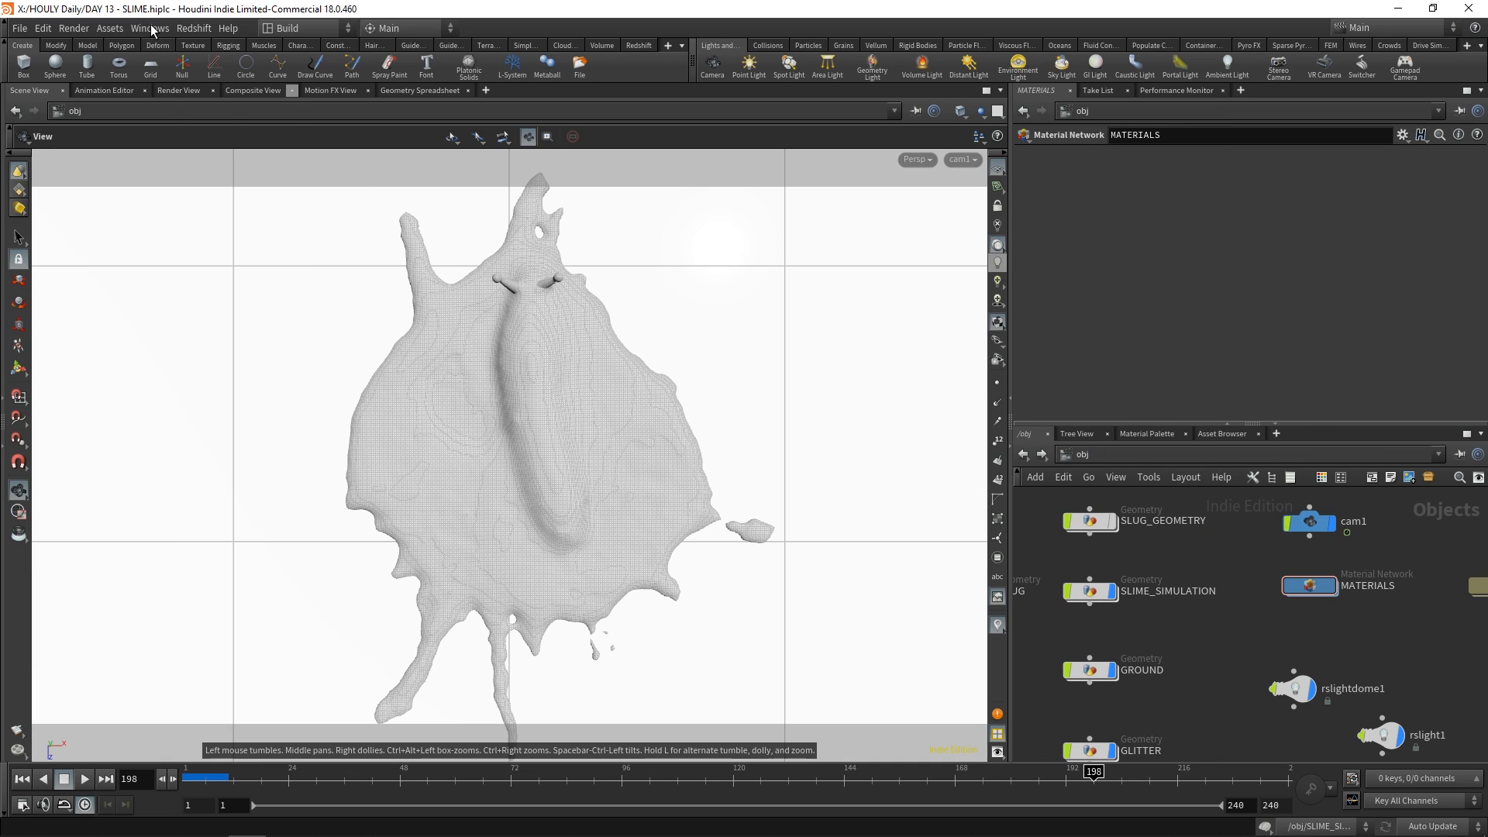
left_click(194, 27)
left_click(217, 91)
left_click(43, 52)
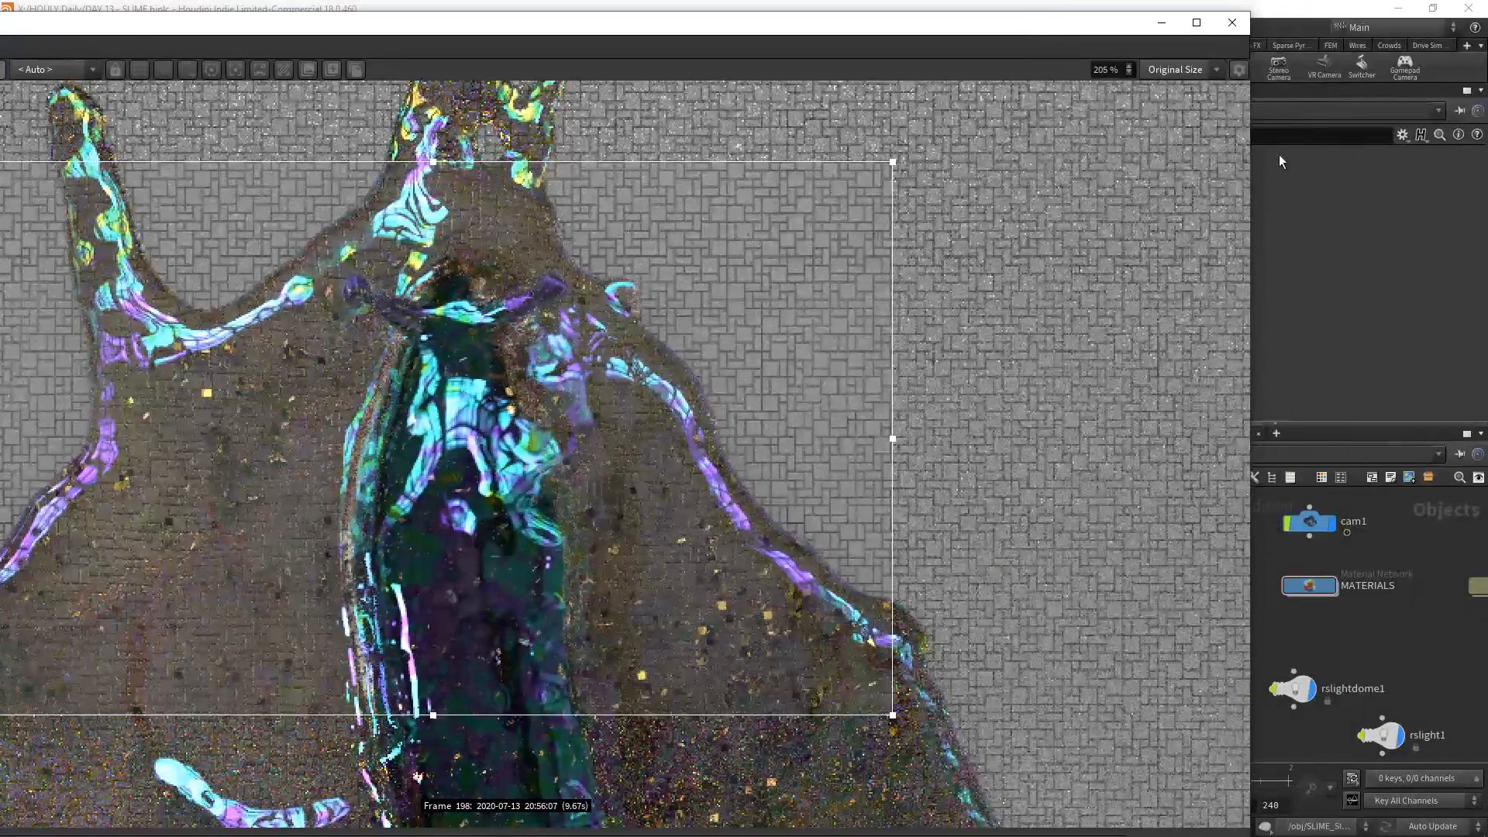
Narrow the Redshift Render View and reposition it so the object network stays accessible
left_click_drag(1251, 164, 505, 164)
left_click_drag(286, 29, 505, 34)
middle_click_drag(1194, 621, 1274, 611)
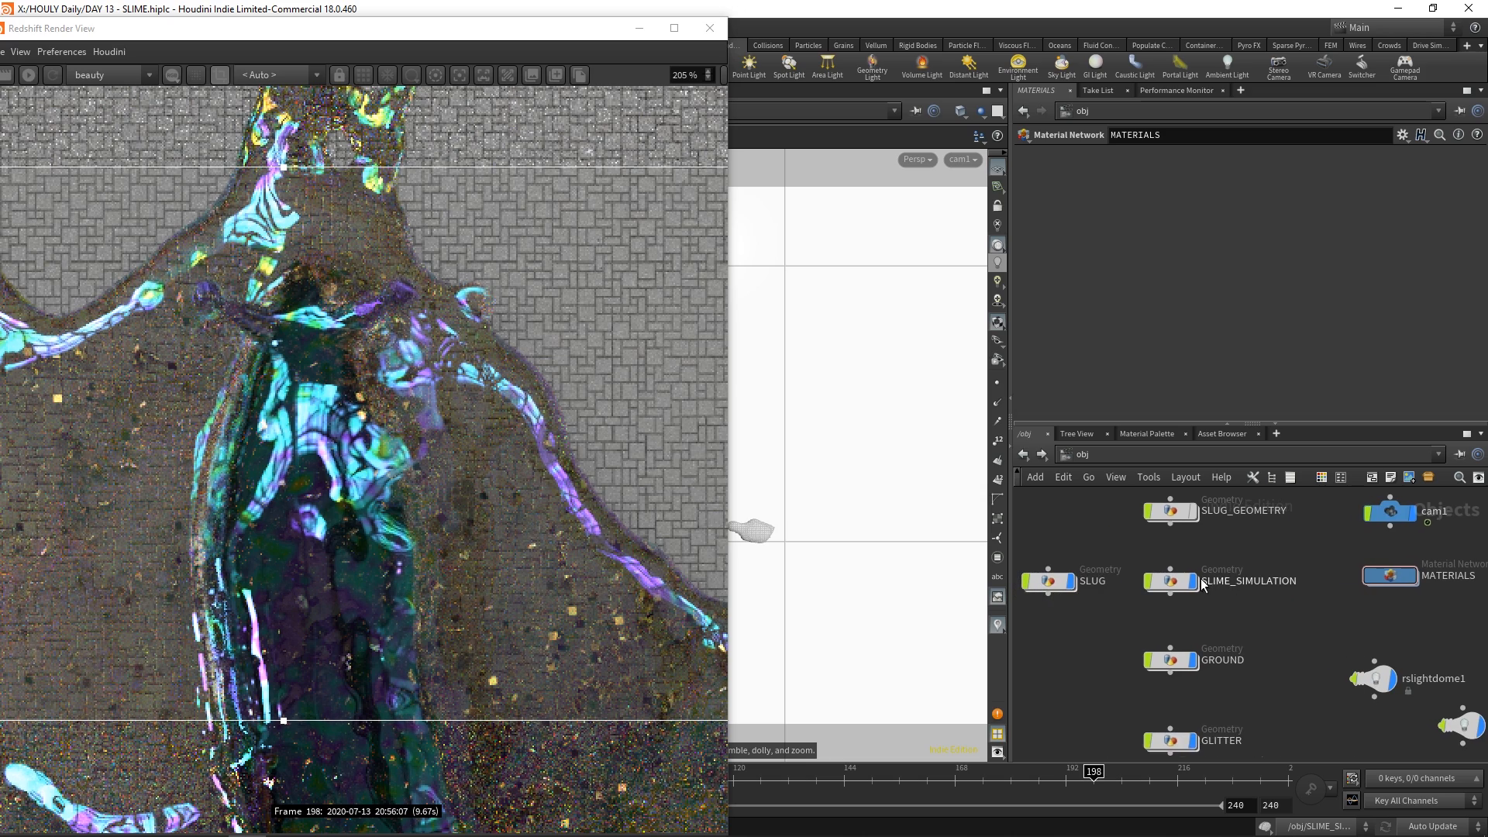
Toggle SLIME_SIMULATION's display off and on to compare the render without and with the slime
left_click(1195, 582)
left_click_drag(373, 37, 543, 33)
scroll(432, 450, "up", 2)
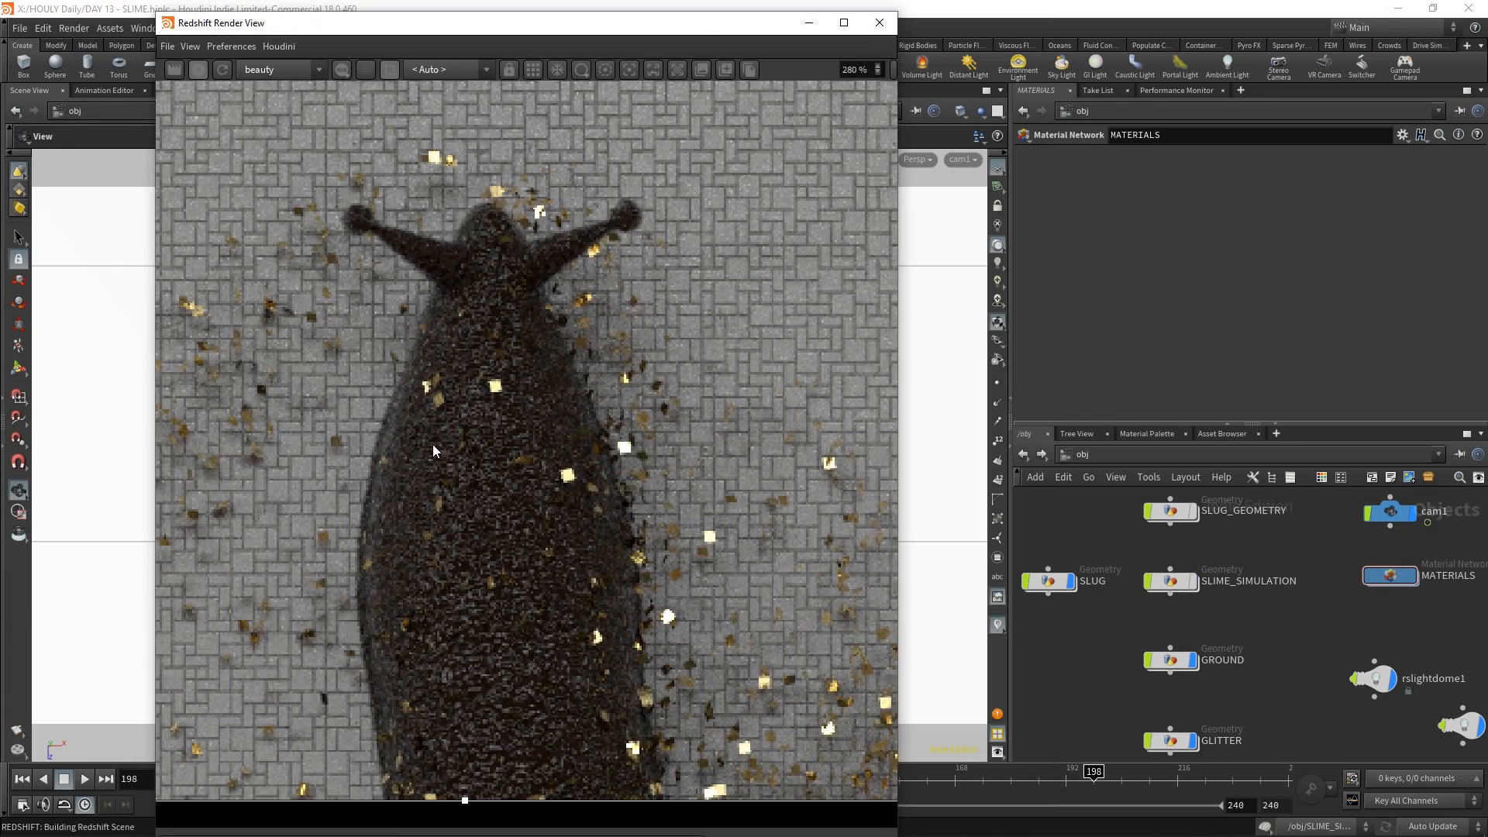
scroll(432, 449, "up", 2)
scroll(432, 444, "down", 6)
scroll(433, 444, "up", 2)
scroll(679, 537, "down", 1)
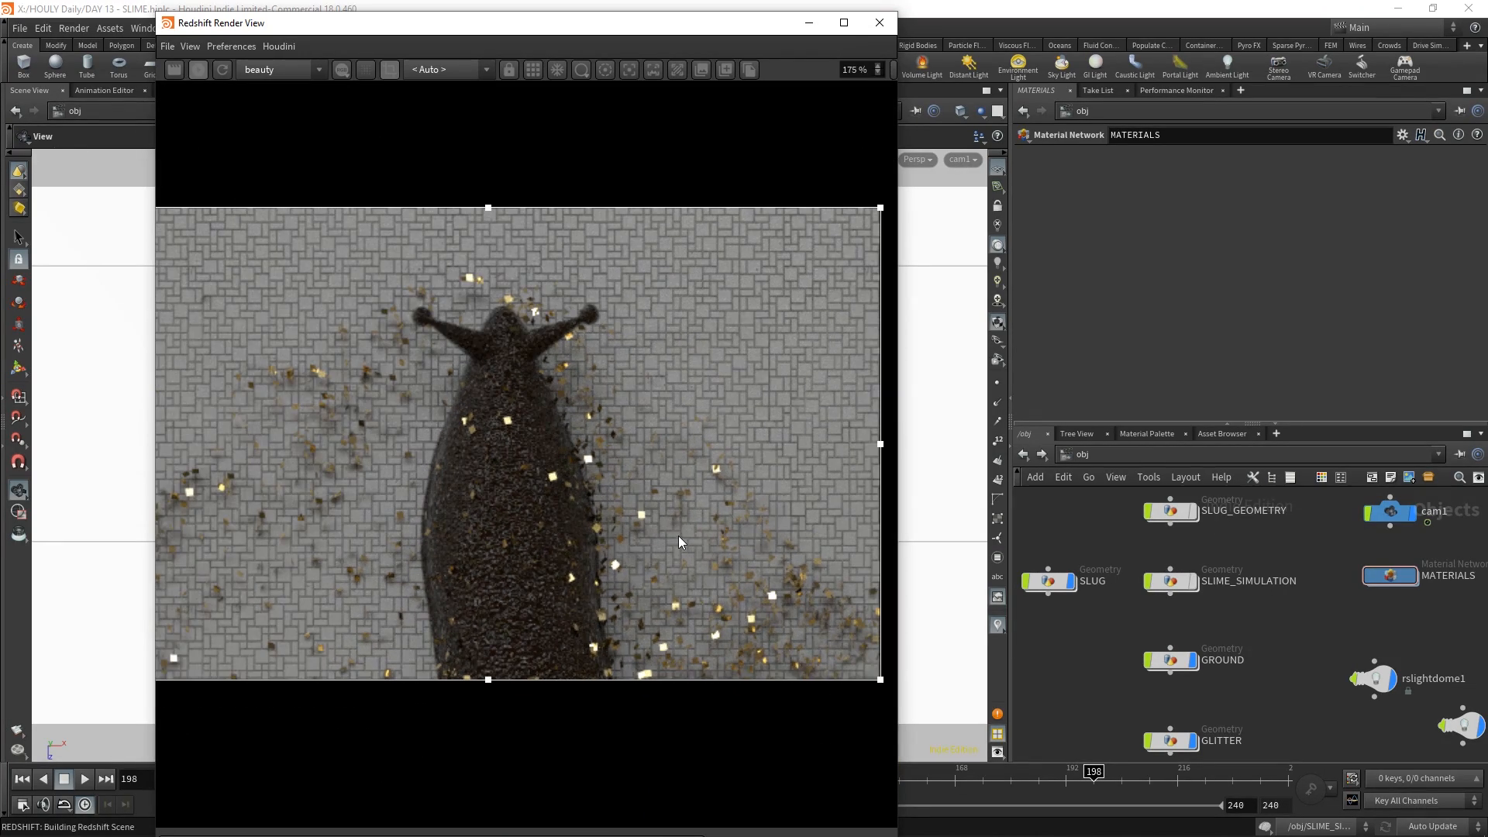
left_click(1192, 588)
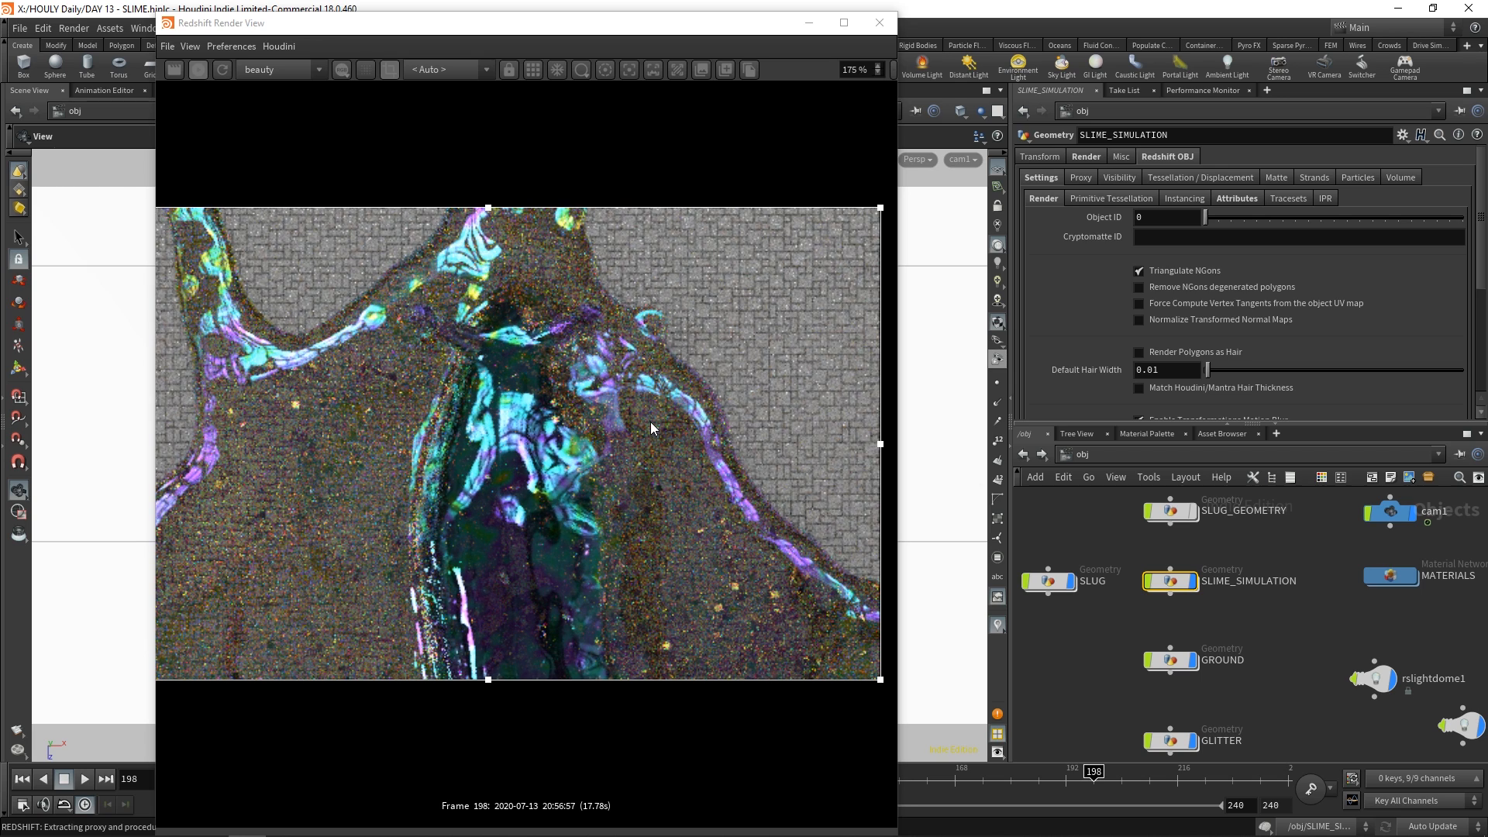
Close the Redshift Render View and open the cop2net1 compositing network from the object level
scroll(649, 422, "down", 3)
left_click(879, 22)
scroll(1183, 569, "down", 3)
middle_click_drag(1182, 569, 1150, 547)
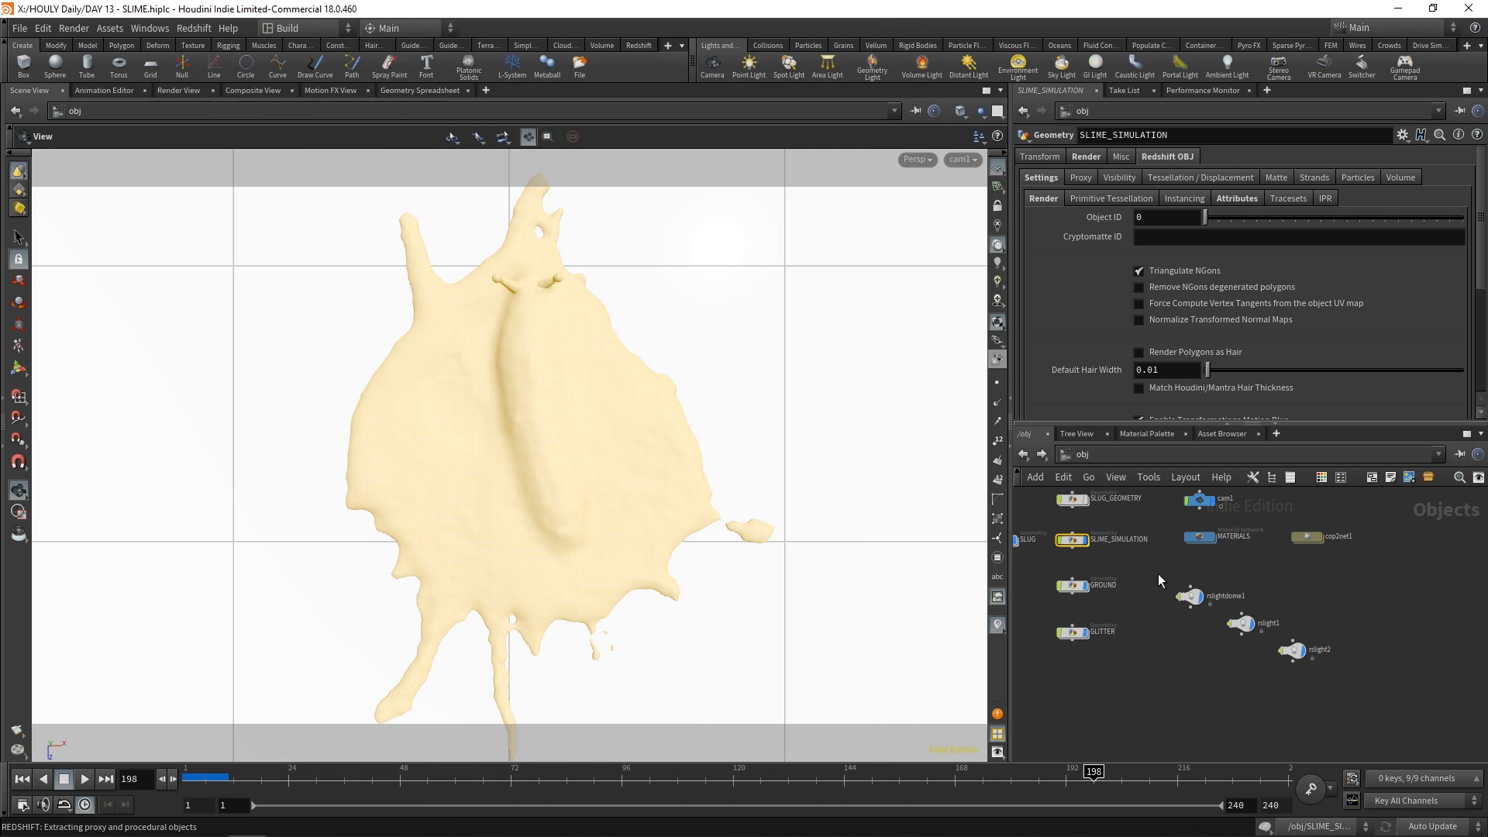
left_click(1336, 602)
scroll(1317, 597, "up", 3)
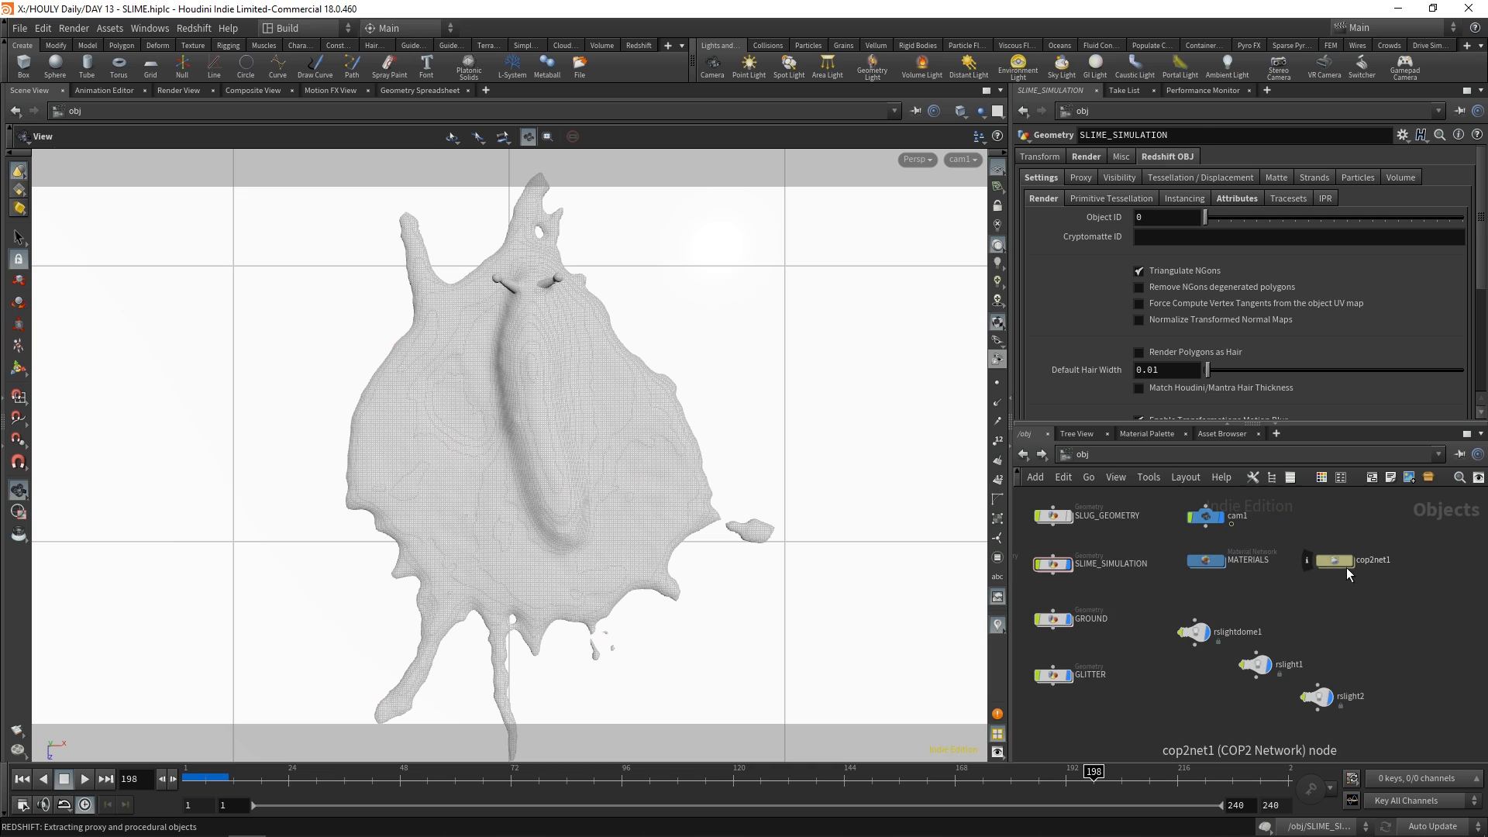
left_click(1321, 563)
double_click(1319, 563)
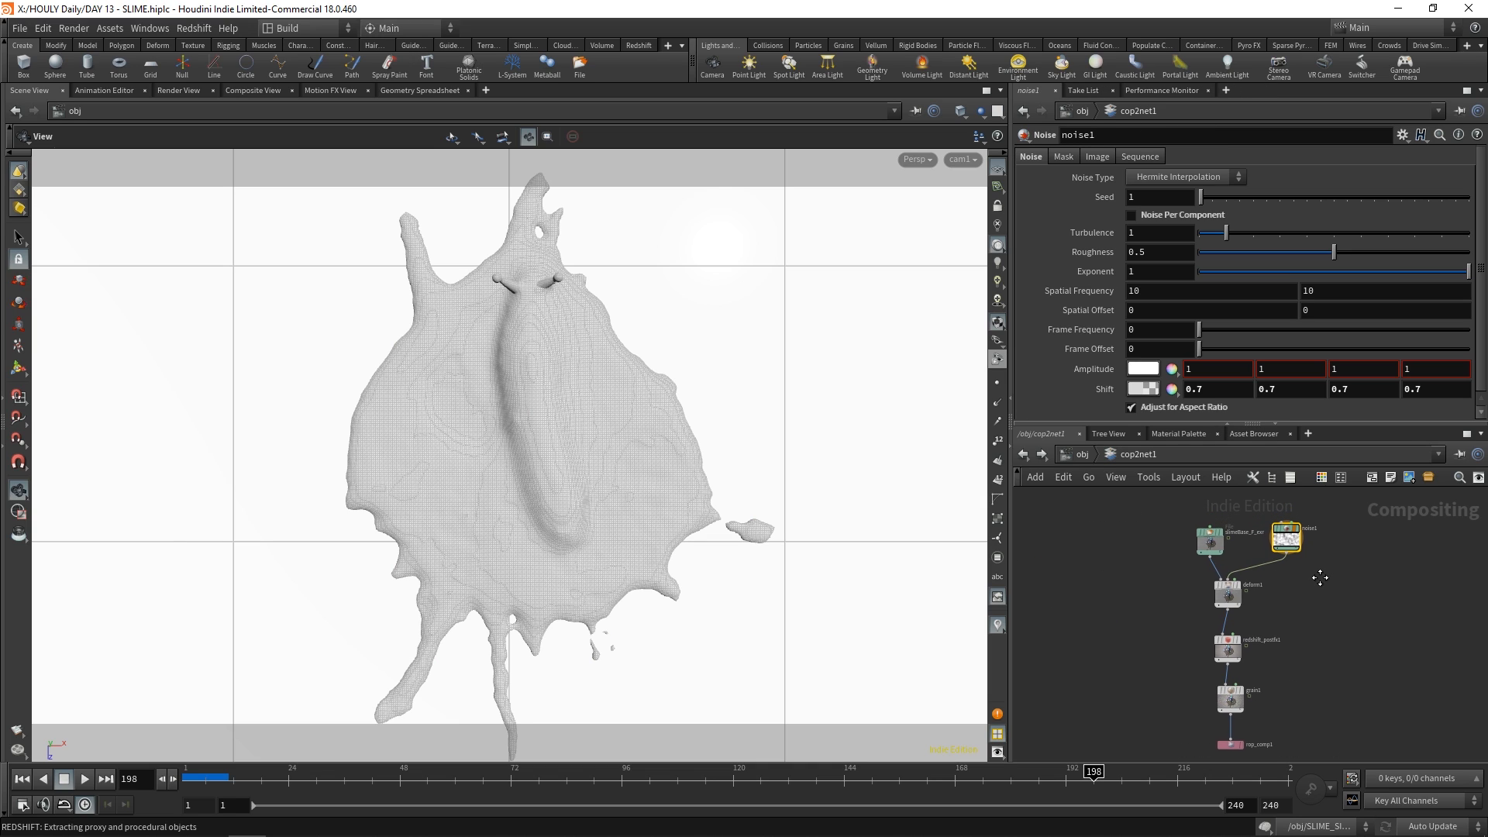
Select the slimeBase_F_exr file node and show its rendered image in the Composite View
left_click(1205, 596)
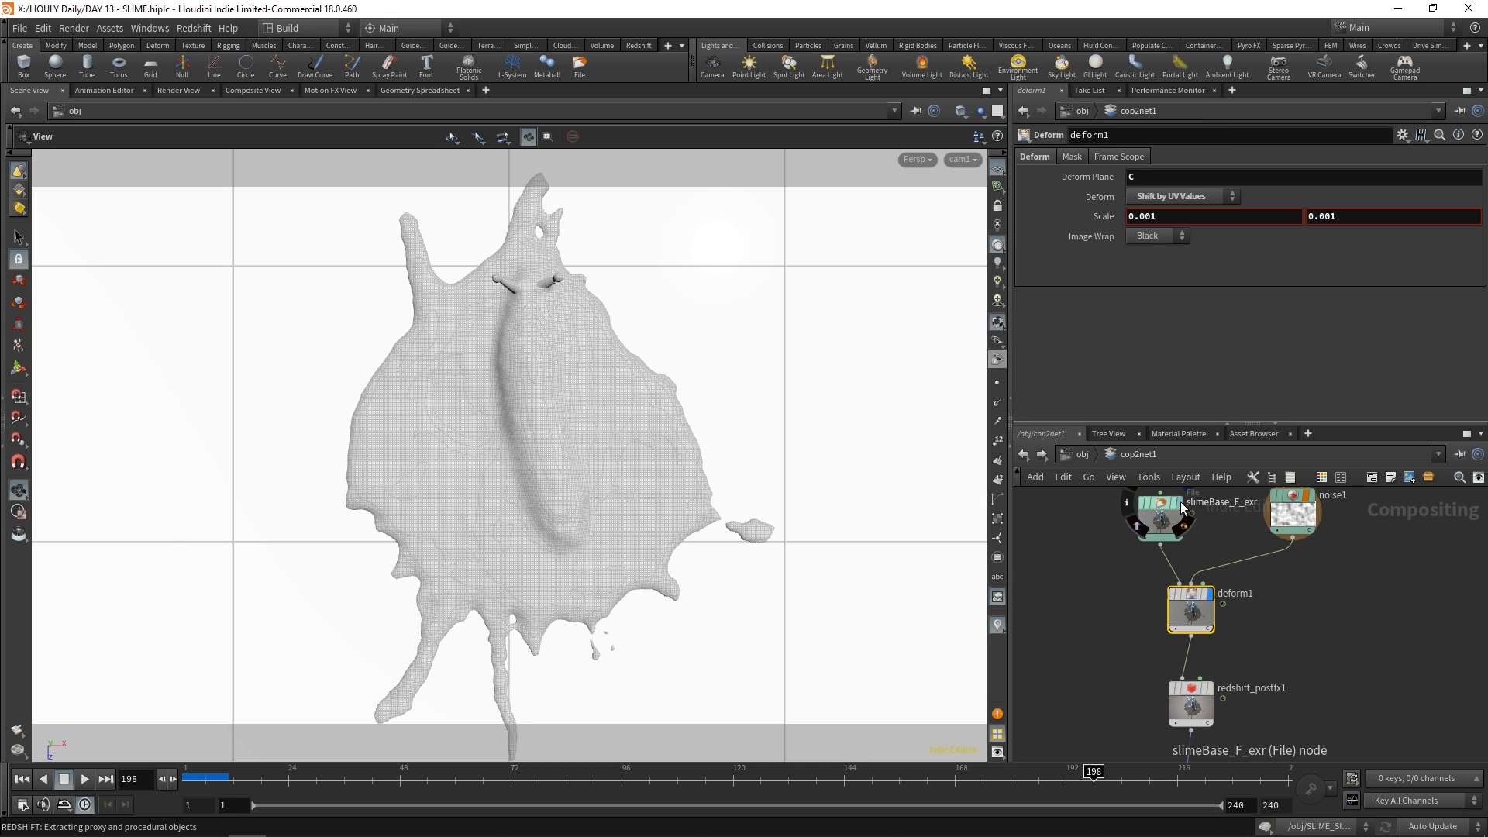
left_click(1168, 508)
left_click(251, 90)
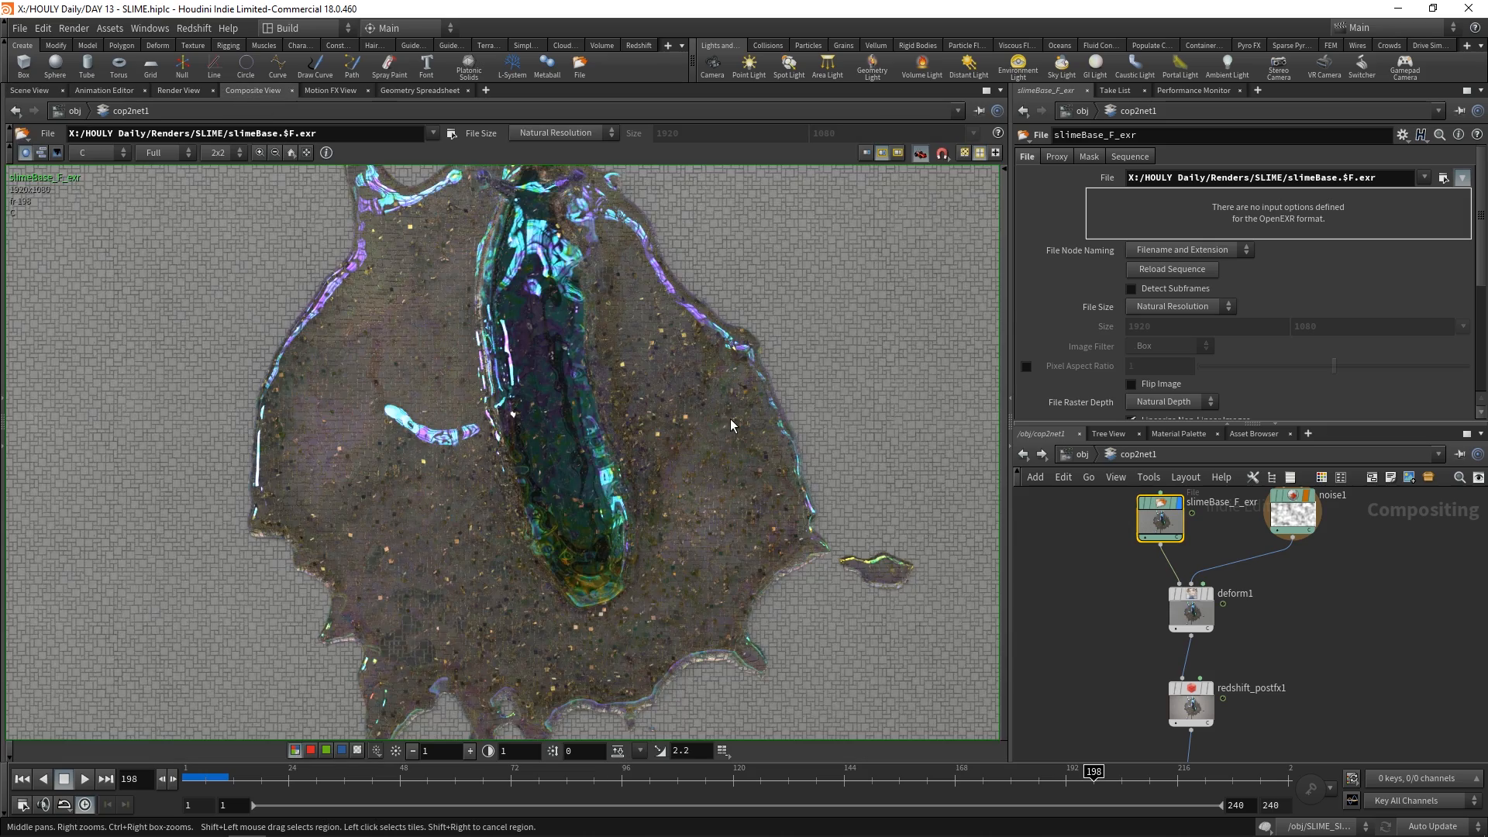
Examine the base render up close and as a whole, checking the paving pattern, slime edges and glitter
right_click_drag(731, 418, 586, 427)
scroll(585, 427, "up", 5)
scroll(585, 425, "down", 2)
middle_click_drag(584, 423, 617, 438)
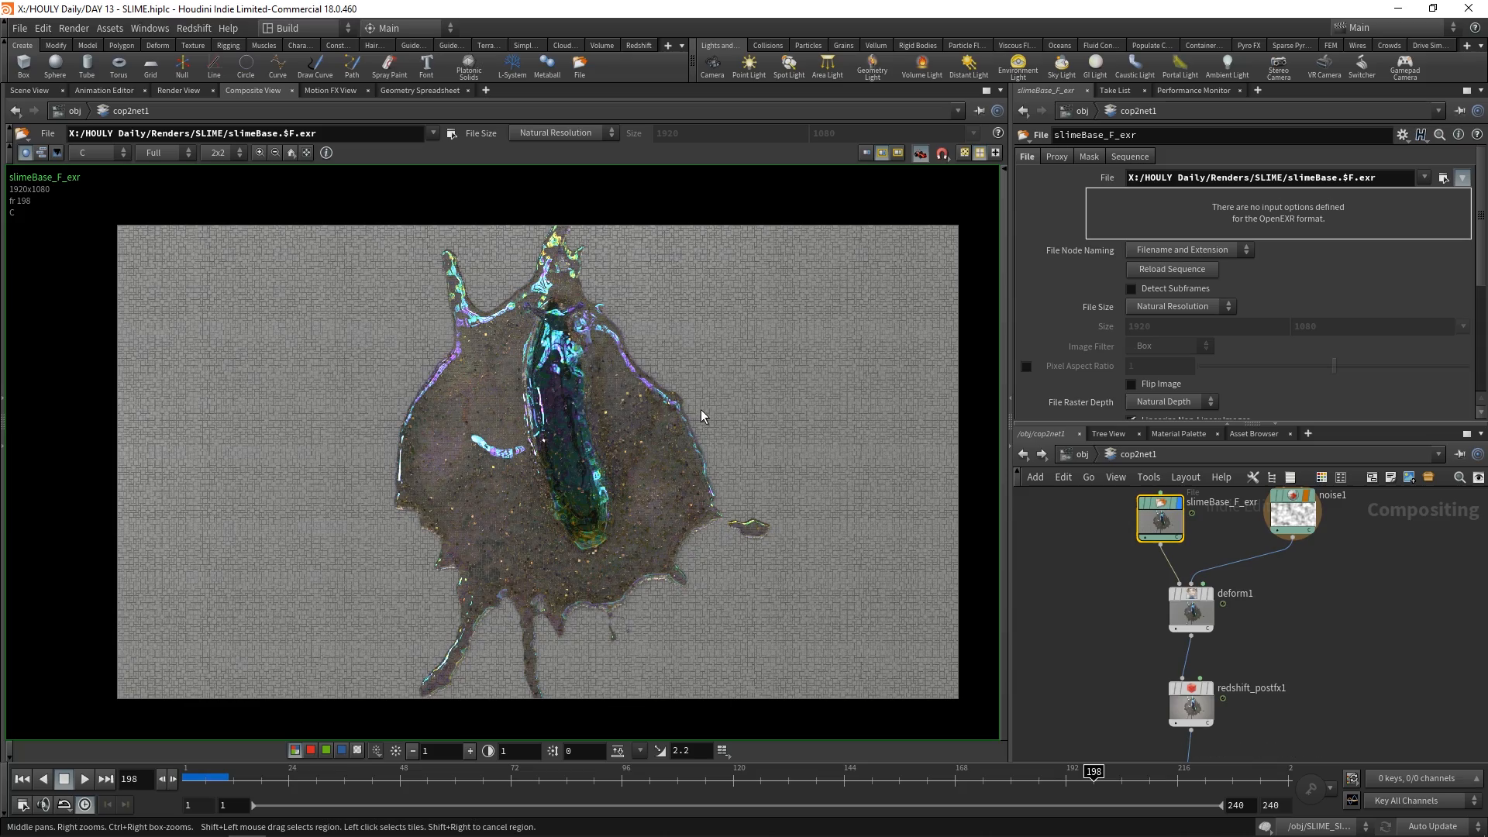
scroll(702, 410, "down", 2)
scroll(719, 414, "up", 5)
scroll(504, 419, "down", 4)
scroll(365, 364, "up", 6)
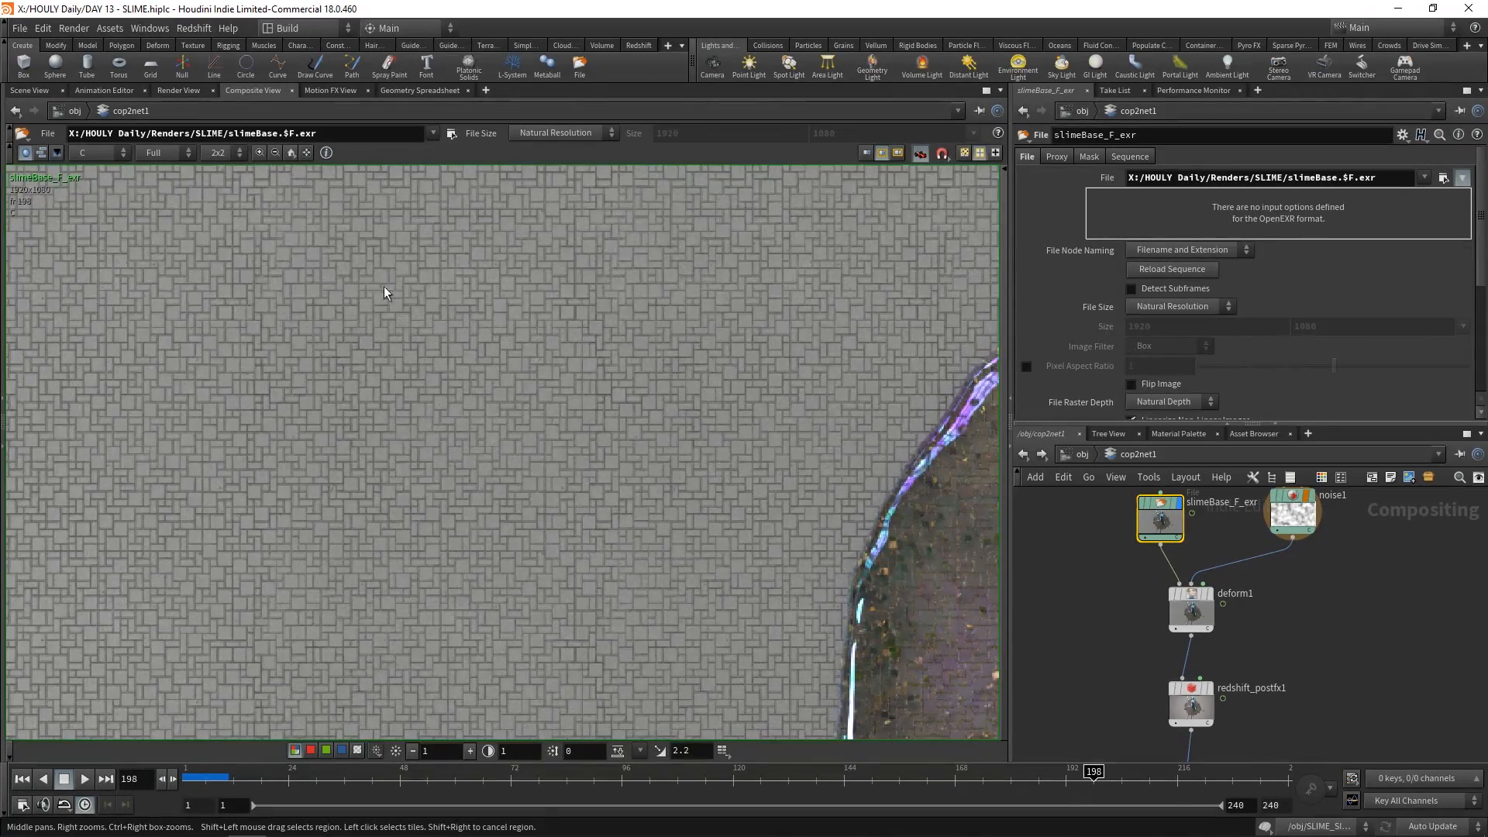
scroll(579, 420, "down", 2)
scroll(386, 367, "down", 6)
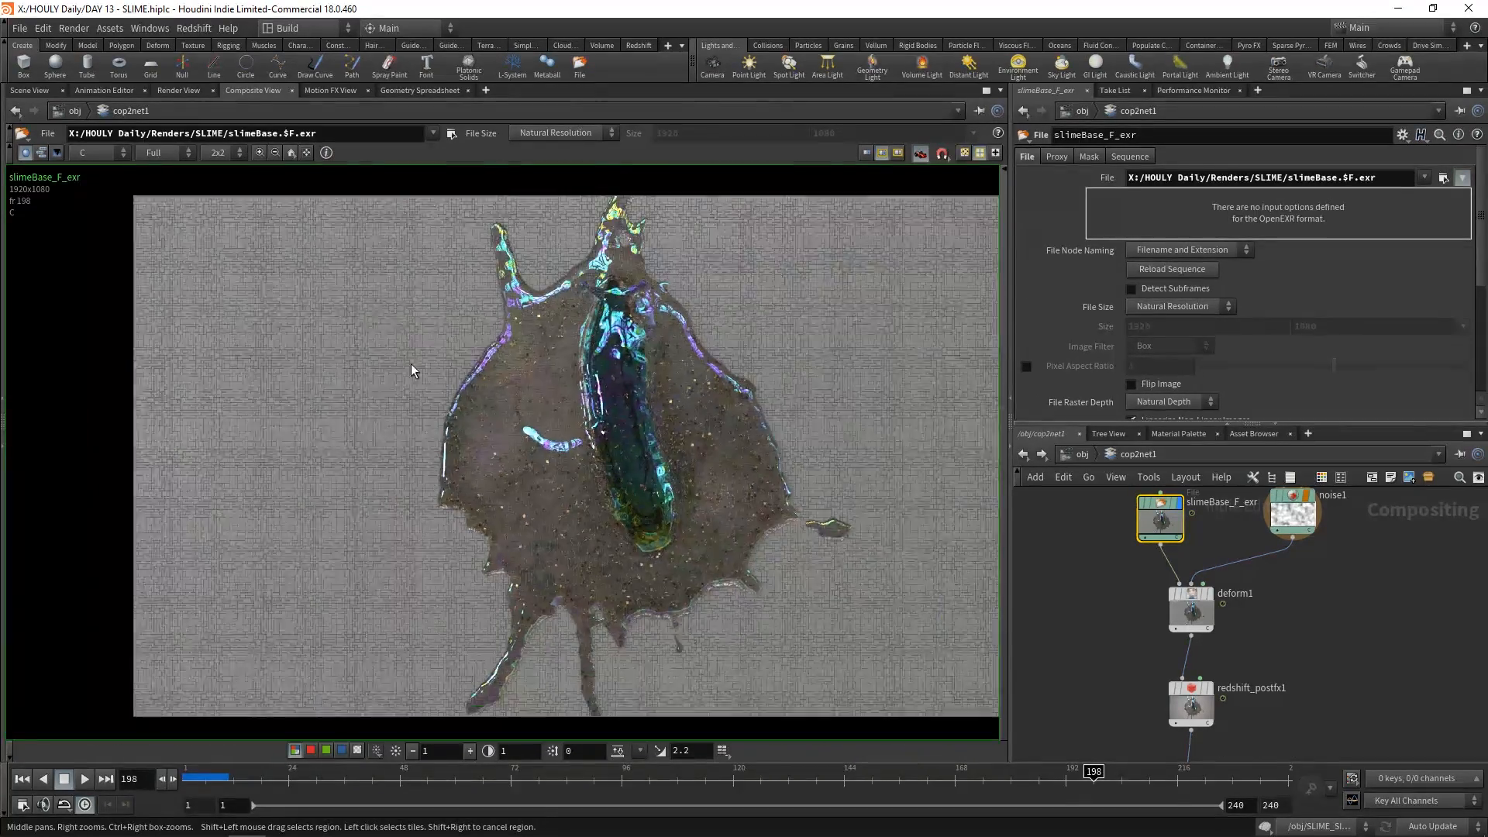
scroll(327, 361, "up", 2)
scroll(325, 384, "down", 3)
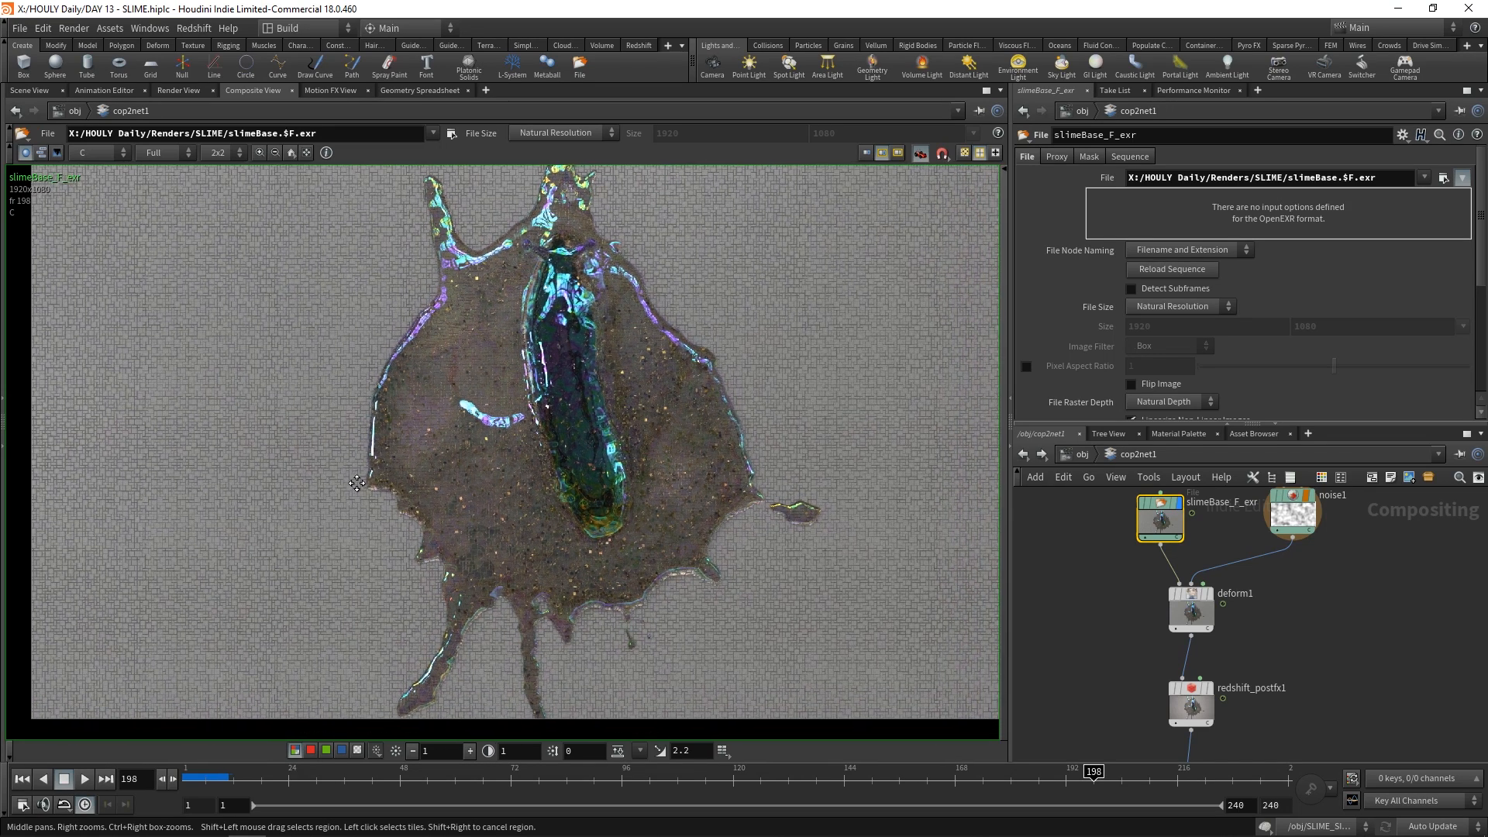
scroll(406, 512, "up", 2)
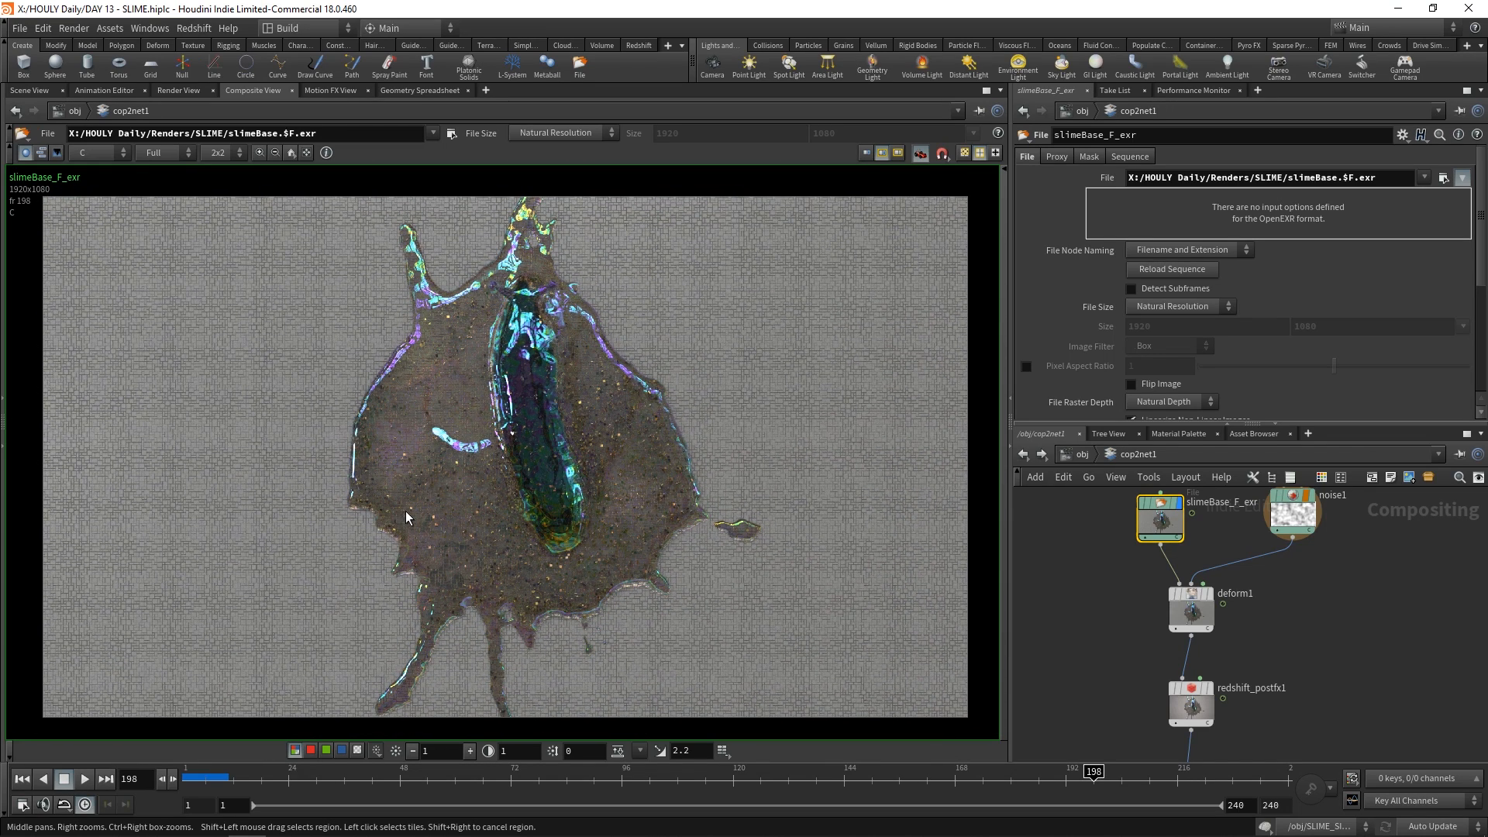
middle_click_drag(399, 420, 441, 439)
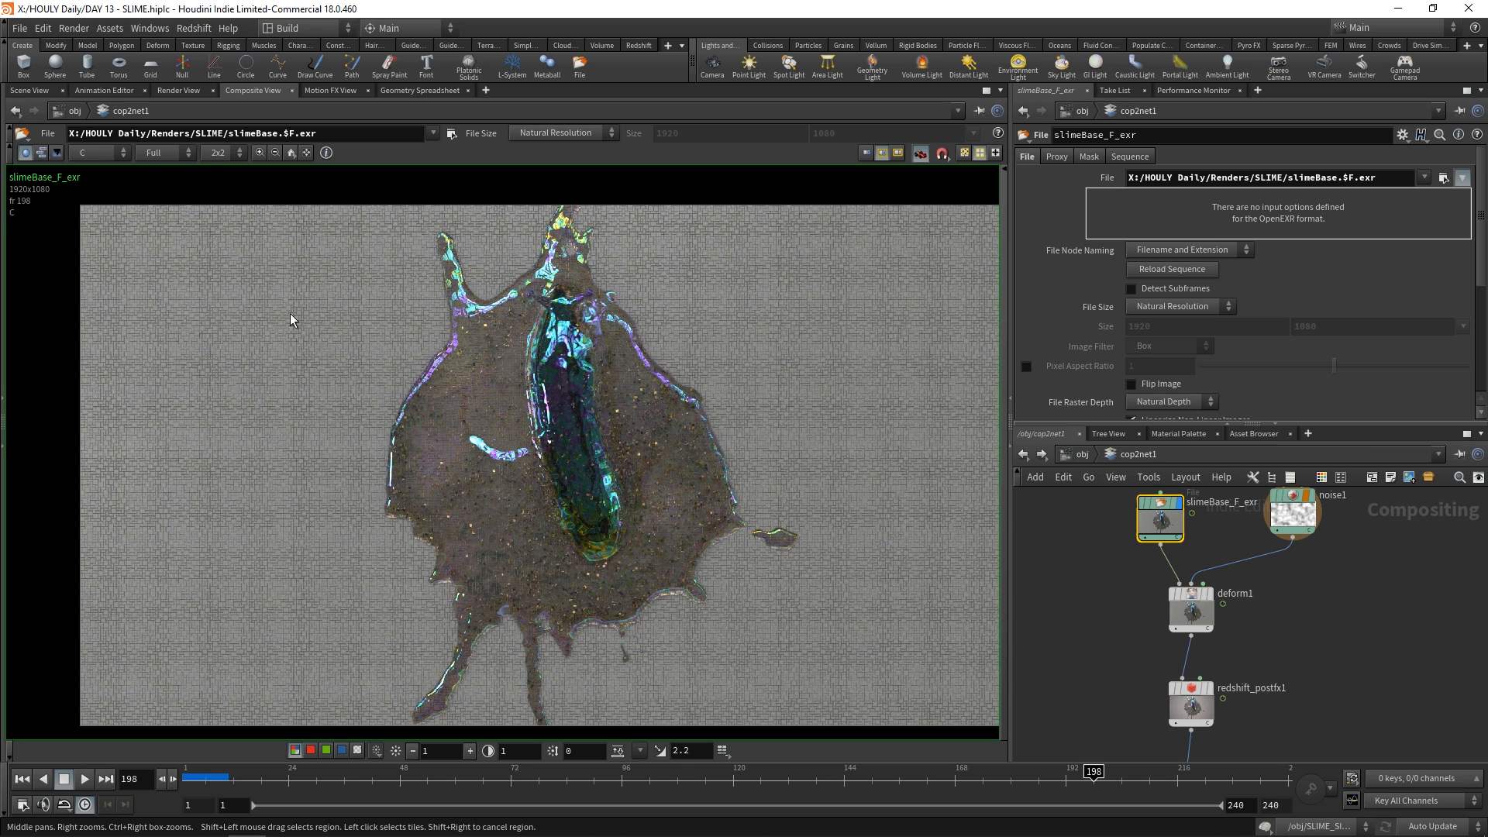
scroll(336, 367, "down", 1)
middle_click_drag(348, 367, 313, 378)
scroll(343, 379, "up", 1)
scroll(316, 379, "down", 1)
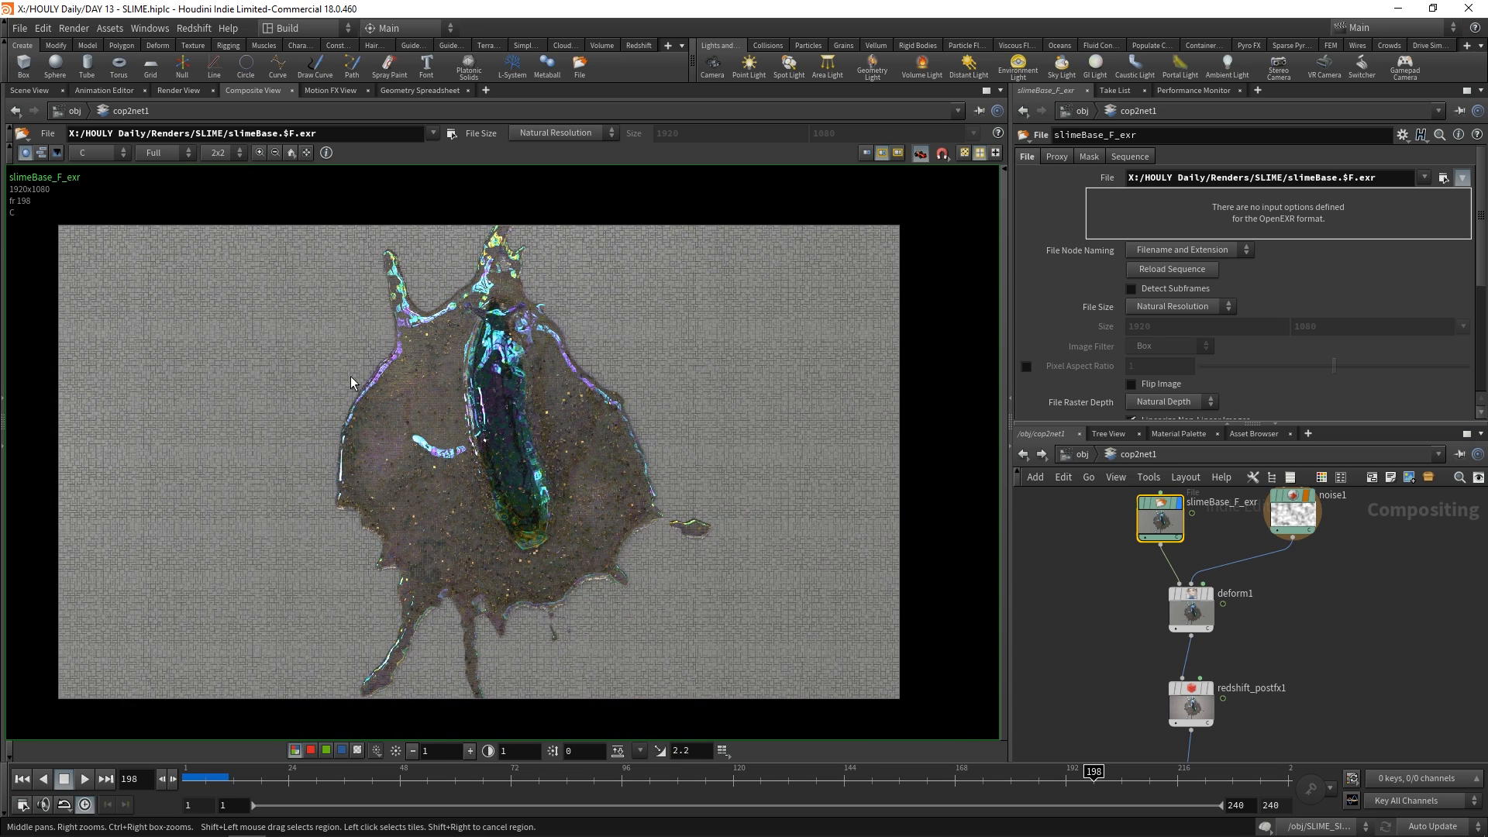
scroll(364, 380, "up", 1)
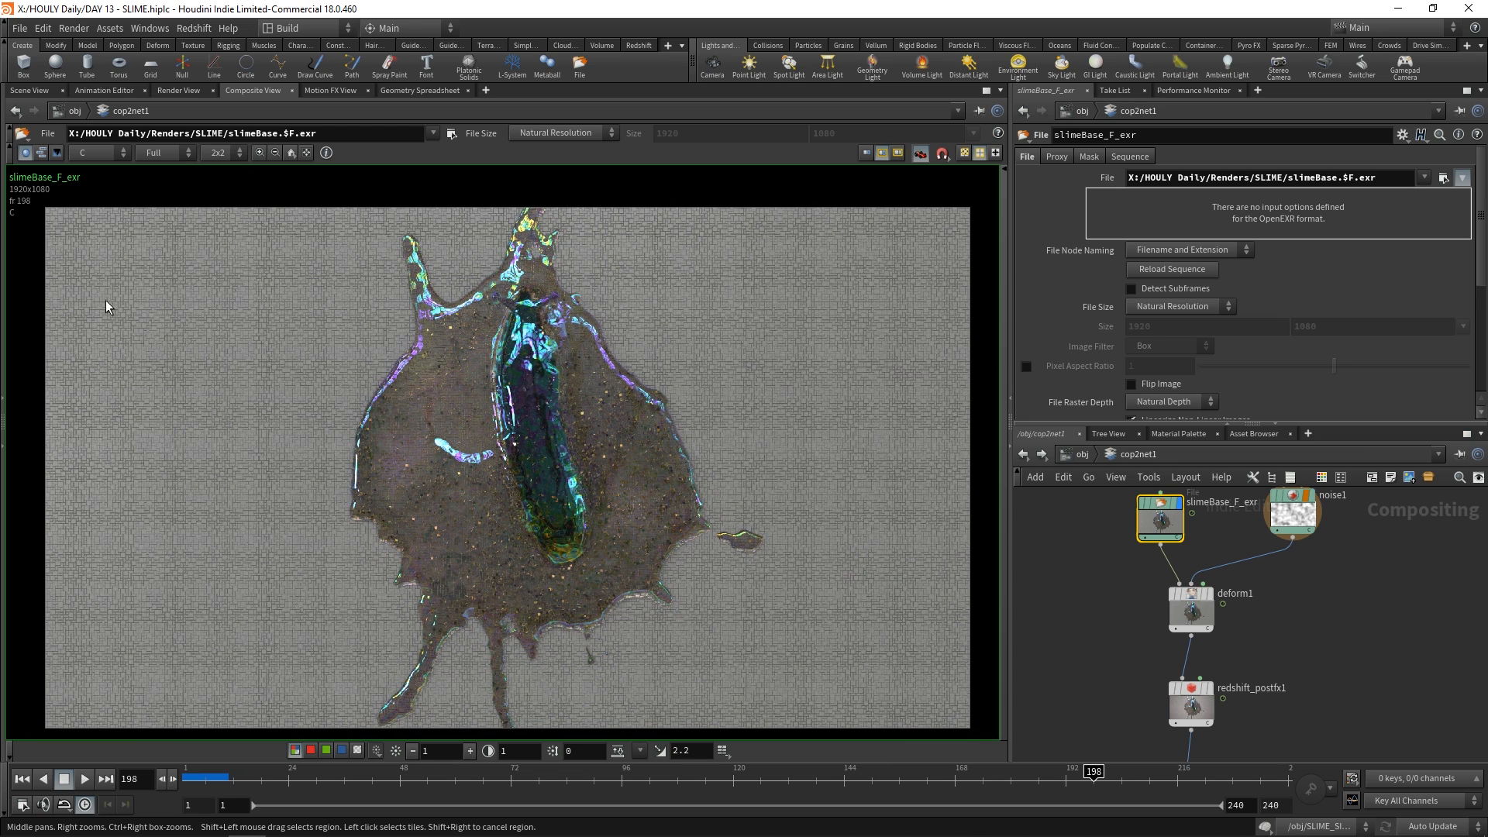
Display and select deform1, then inspect how its UV-shift distortion affects the paving and slime edges
left_click(1213, 600)
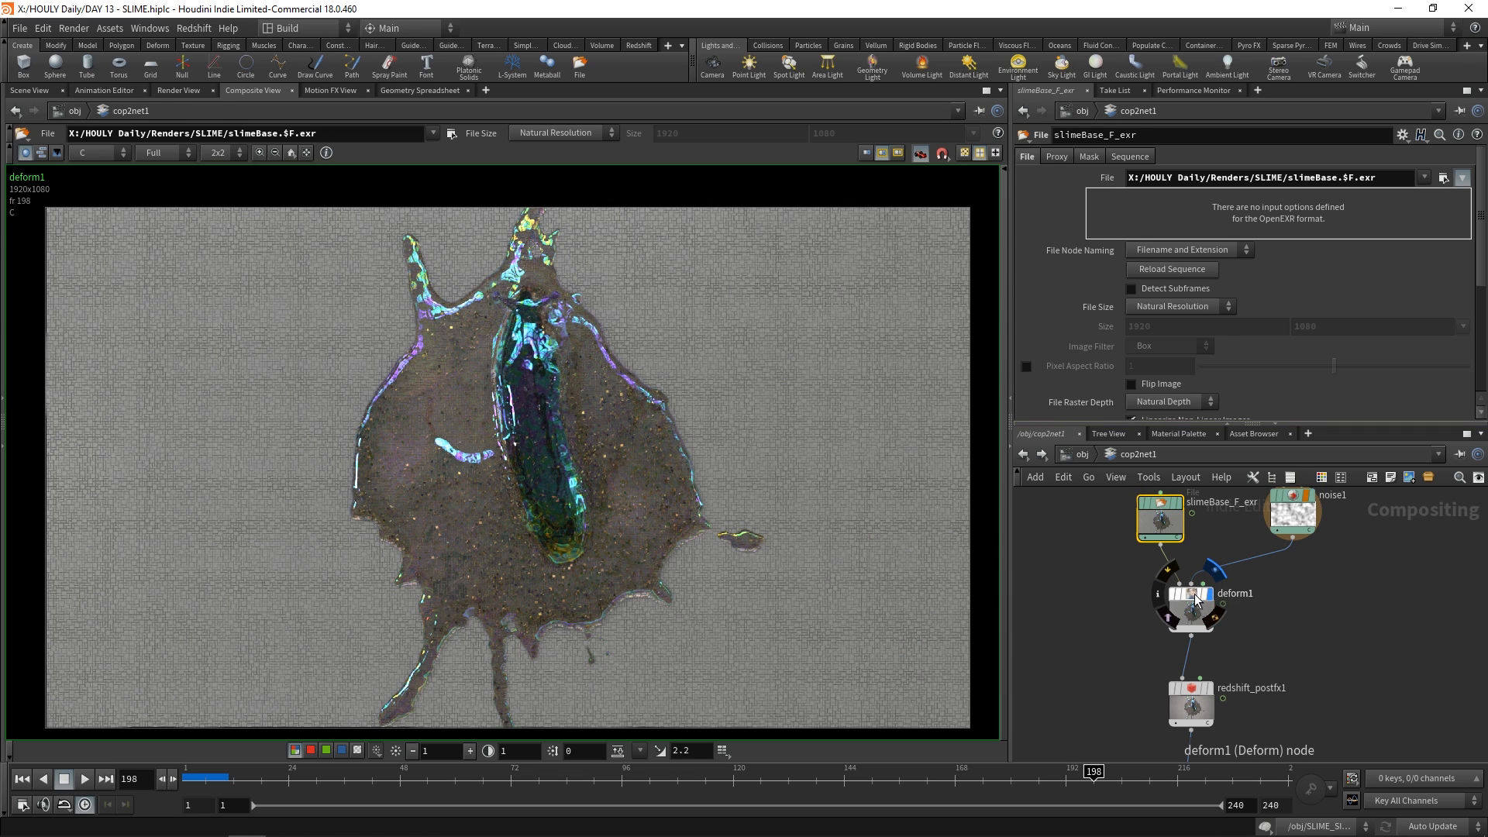
left_click(1193, 609)
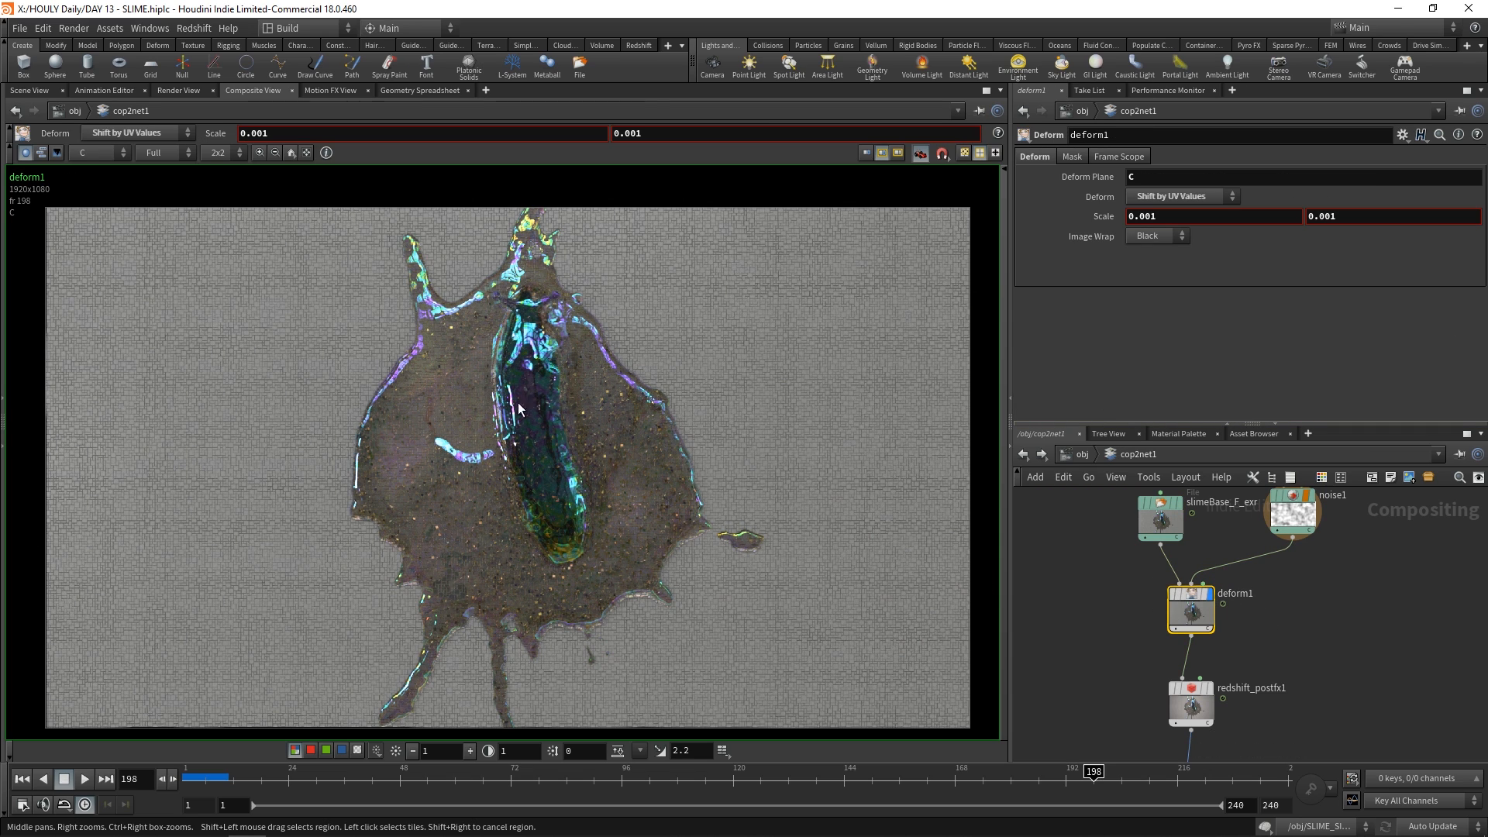
scroll(233, 506, "up", 10)
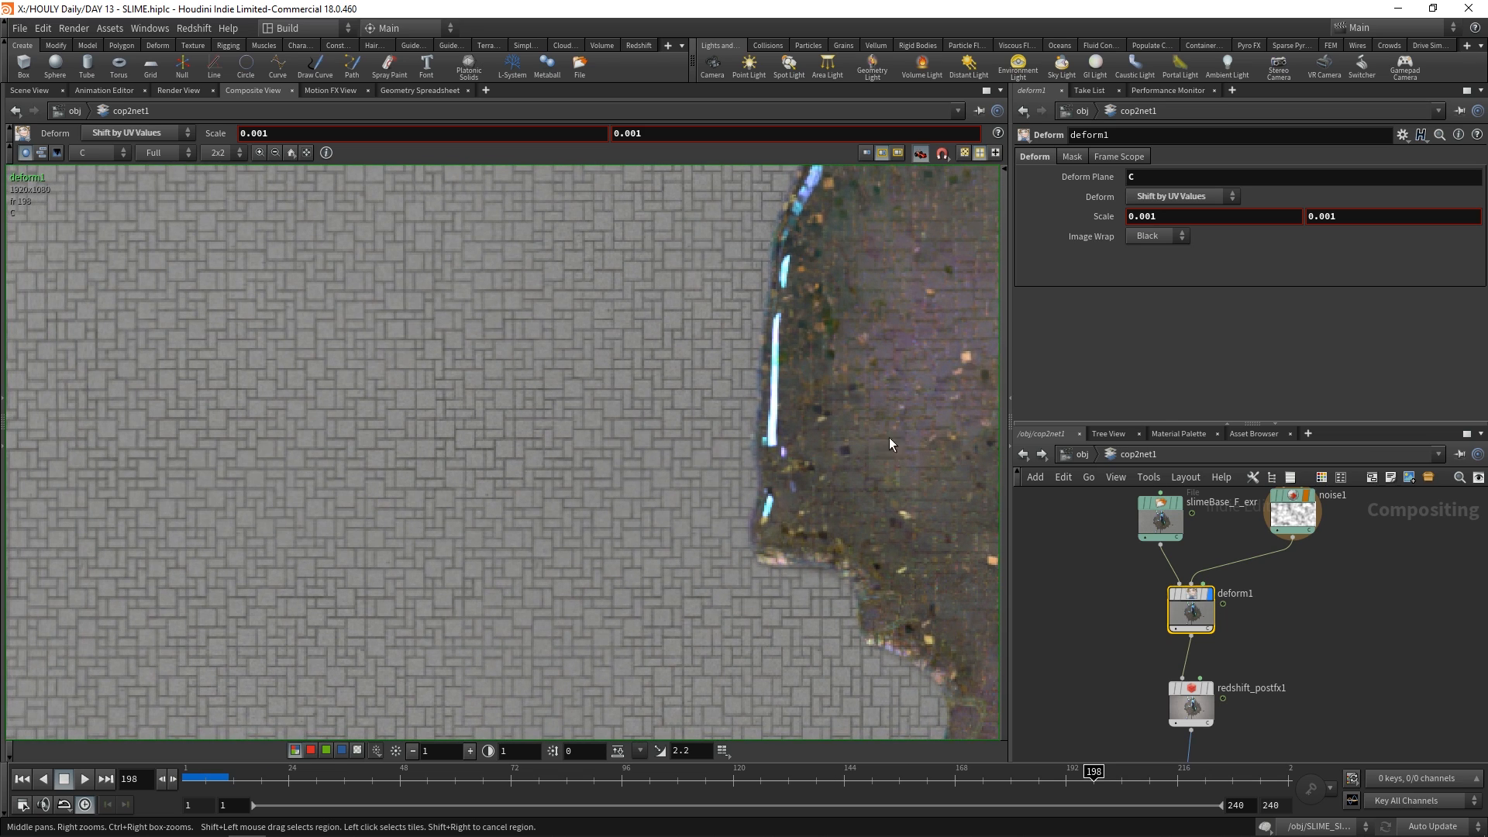
scroll(624, 472, "down", 12)
middle_click_drag(520, 467, 566, 449)
Display the grain1 result, inspect the graded image close up and in full, and return to the object level
left_click(1179, 504)
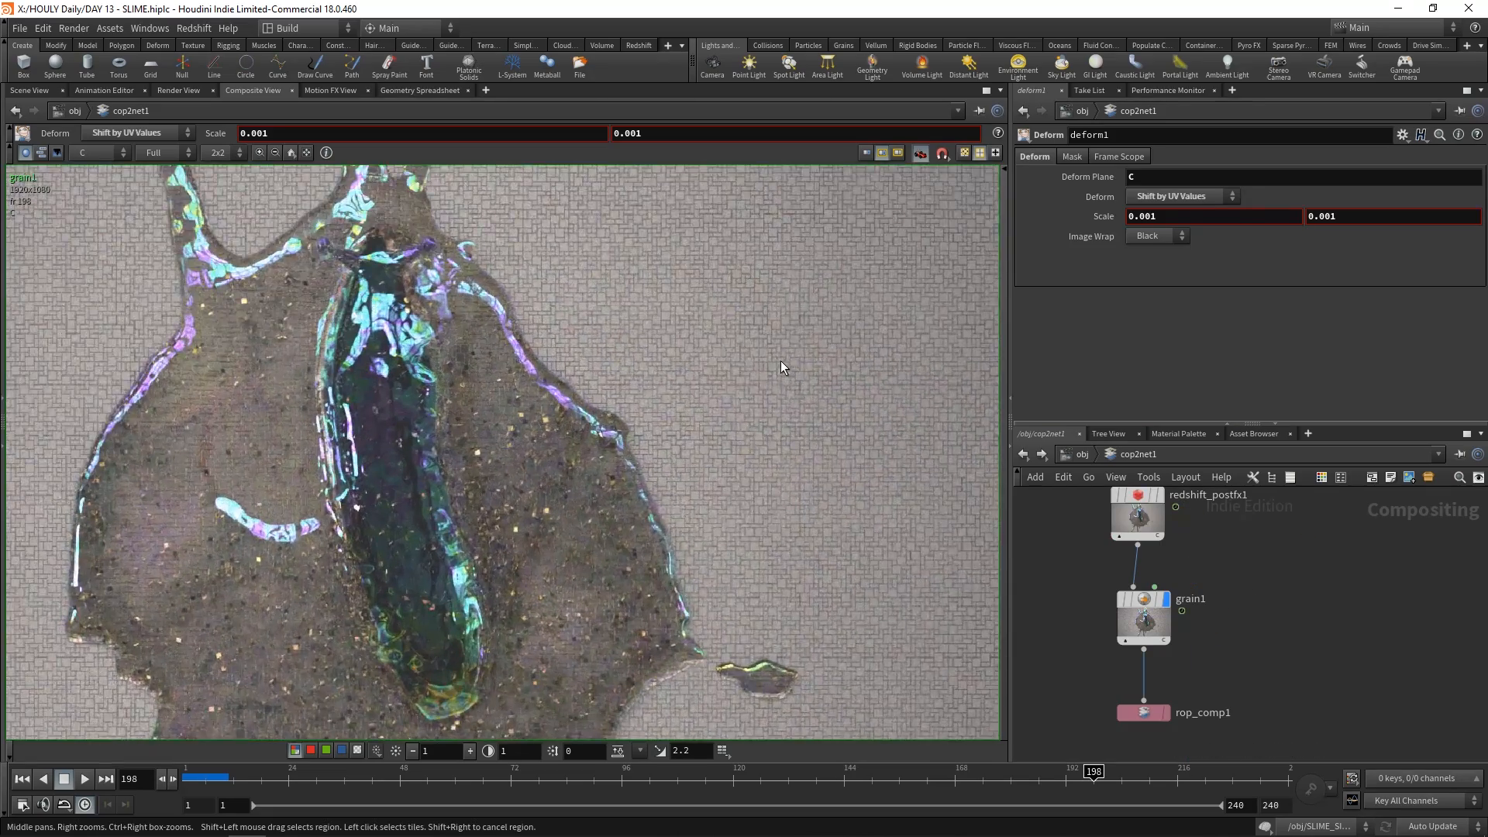
scroll(732, 372, "up", 4)
scroll(678, 390, "down", 8)
middle_click_drag(644, 402, 728, 388)
left_click(1080, 456)
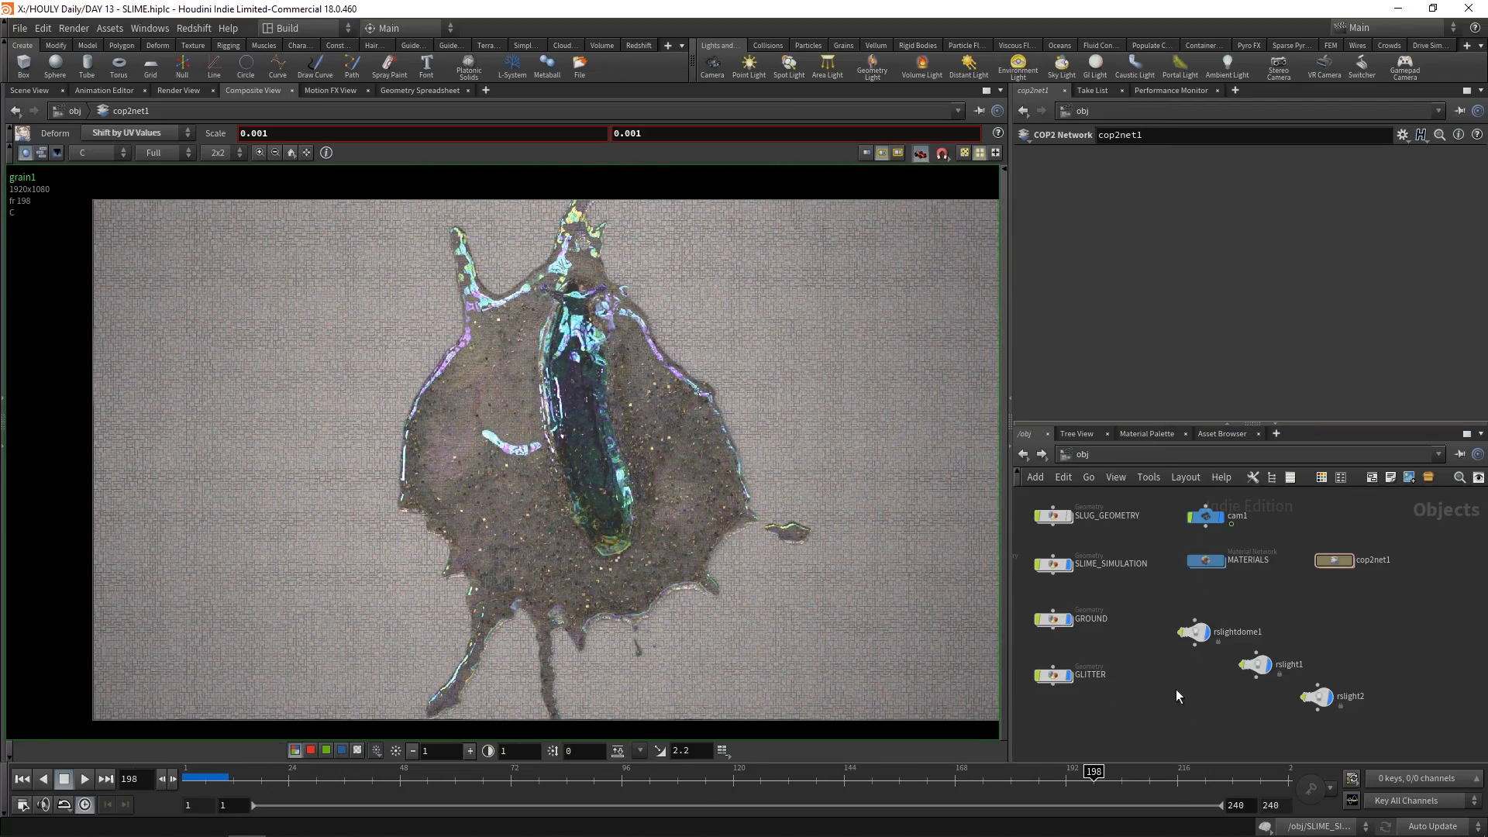